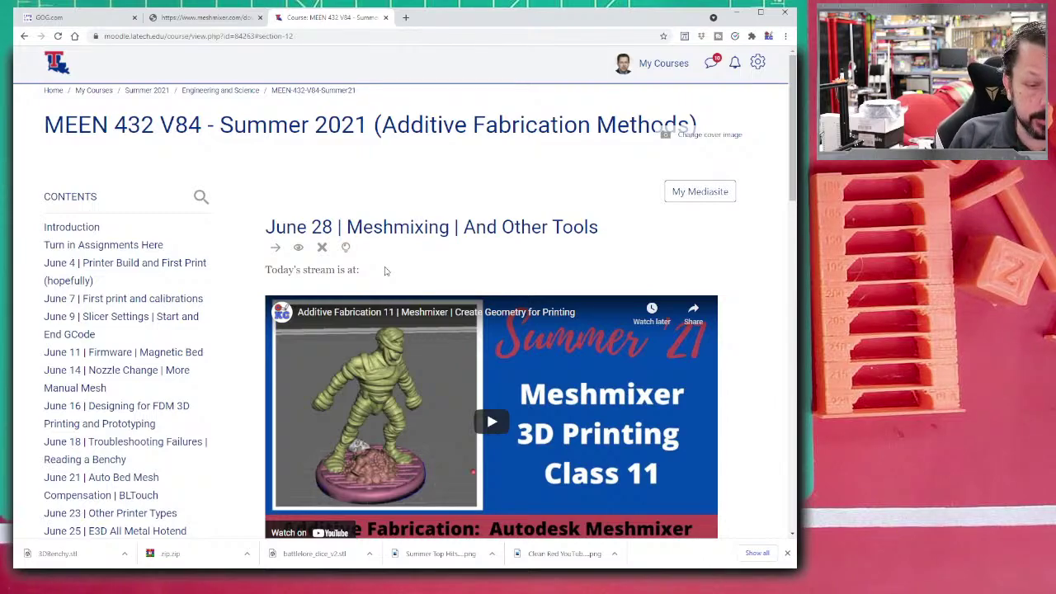
- Review the class schedule in the course contents and go to the June 28 Meshmixing section
scroll(192, 349, down, 3)
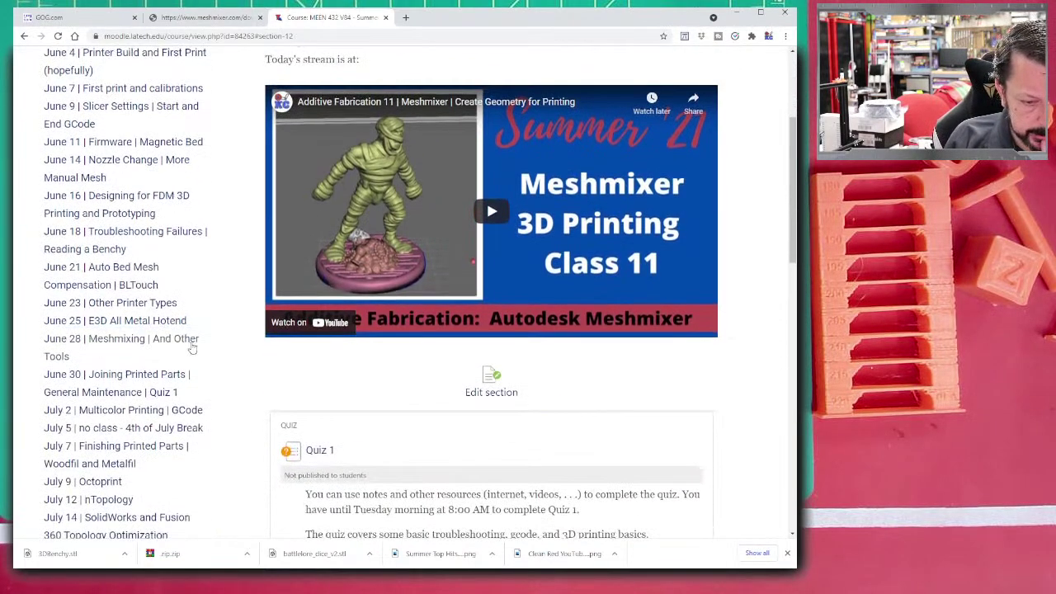
scroll(192, 348, down, 2)
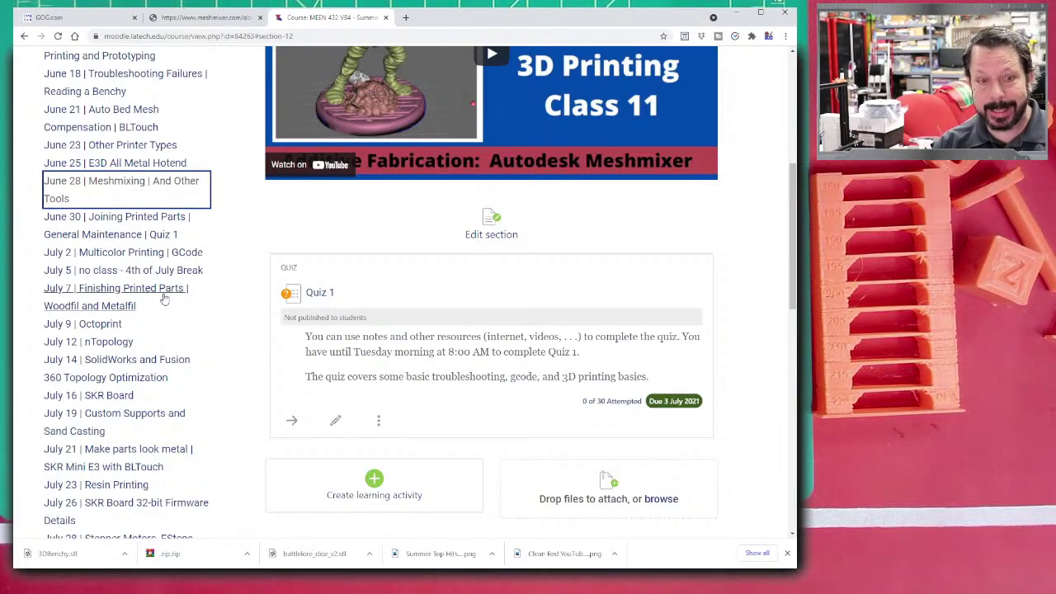
scroll(171, 294, up, 2)
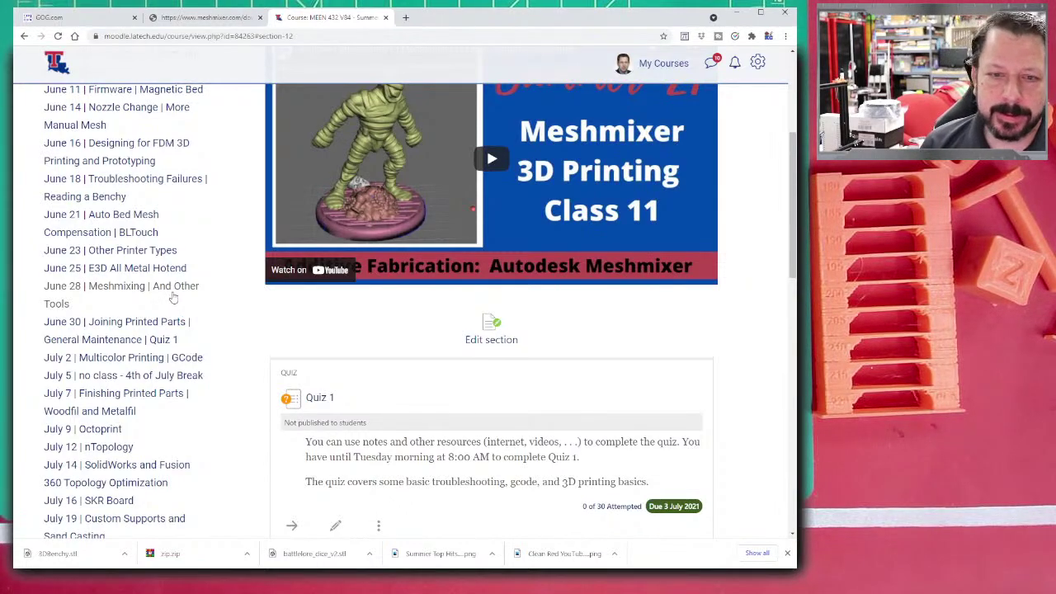
click(92, 288)
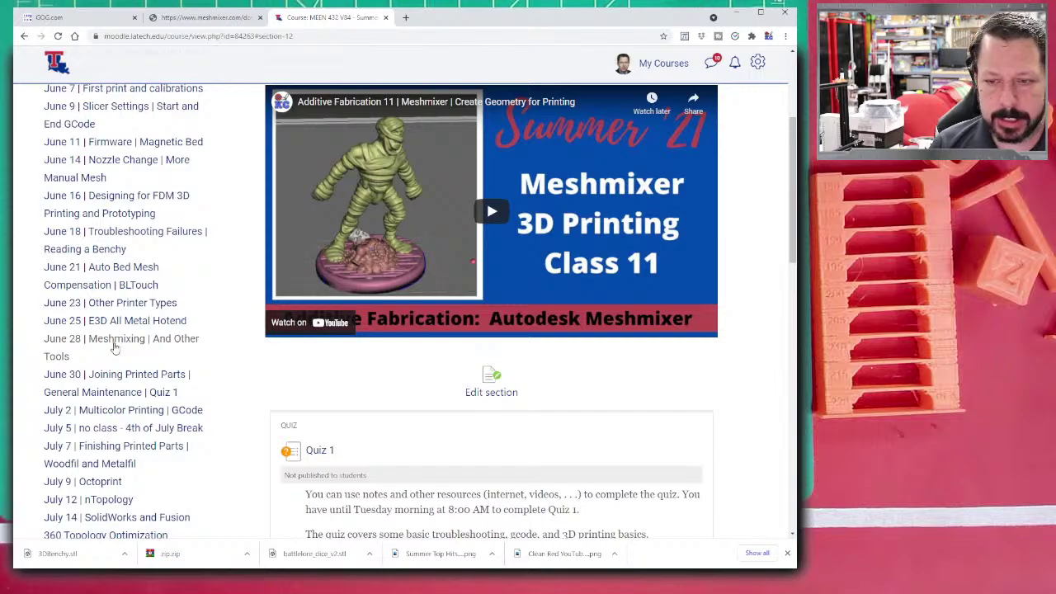
- Switch to the Meshmixer download page and highlight the version 3.5 bug-fix entry in the release history
click(215, 19)
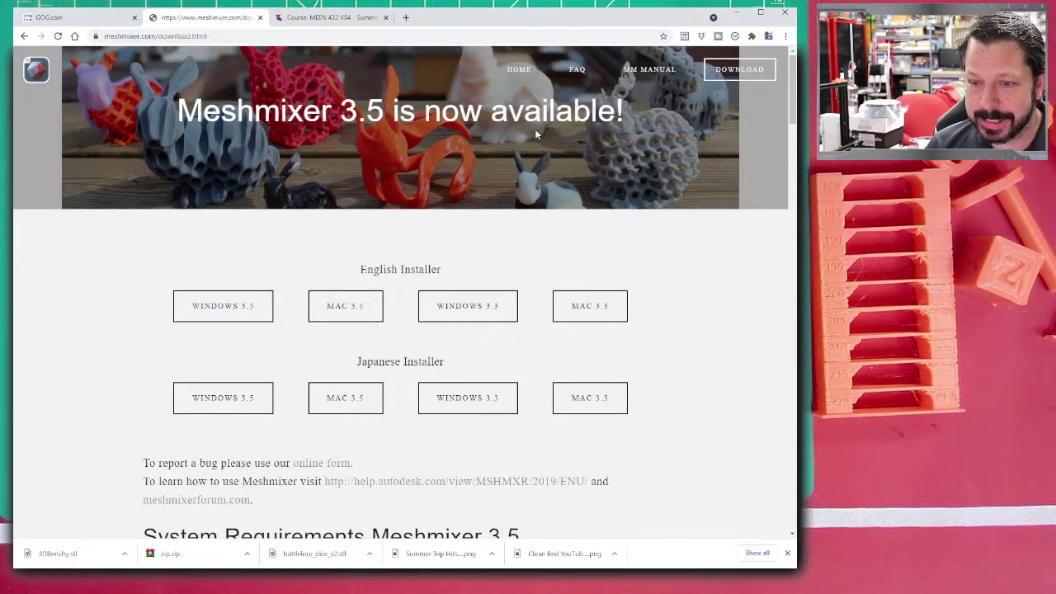
scroll(371, 248, down, 10)
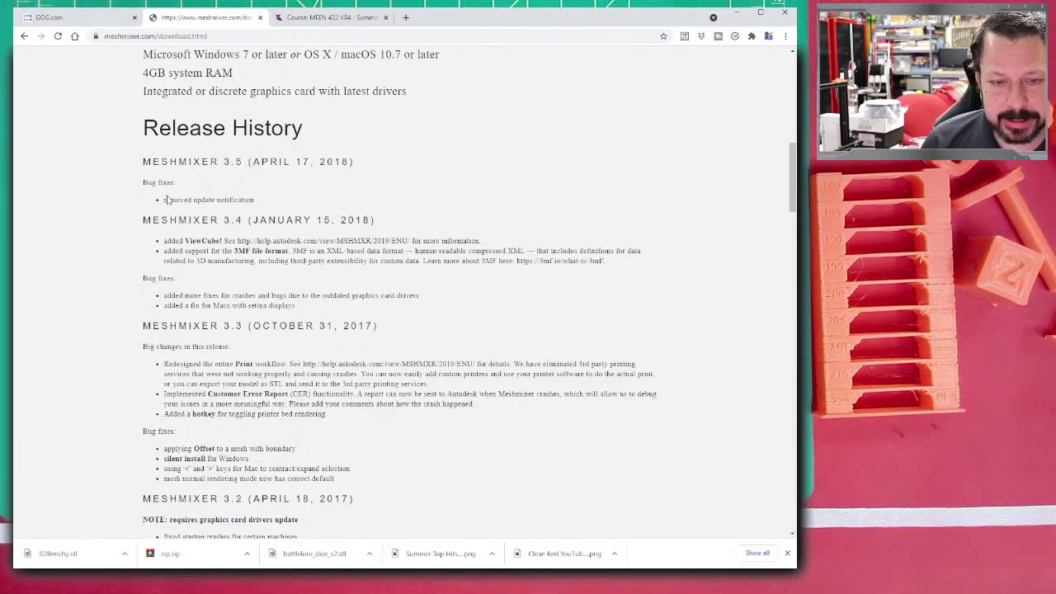
drag(163, 201, 265, 204)
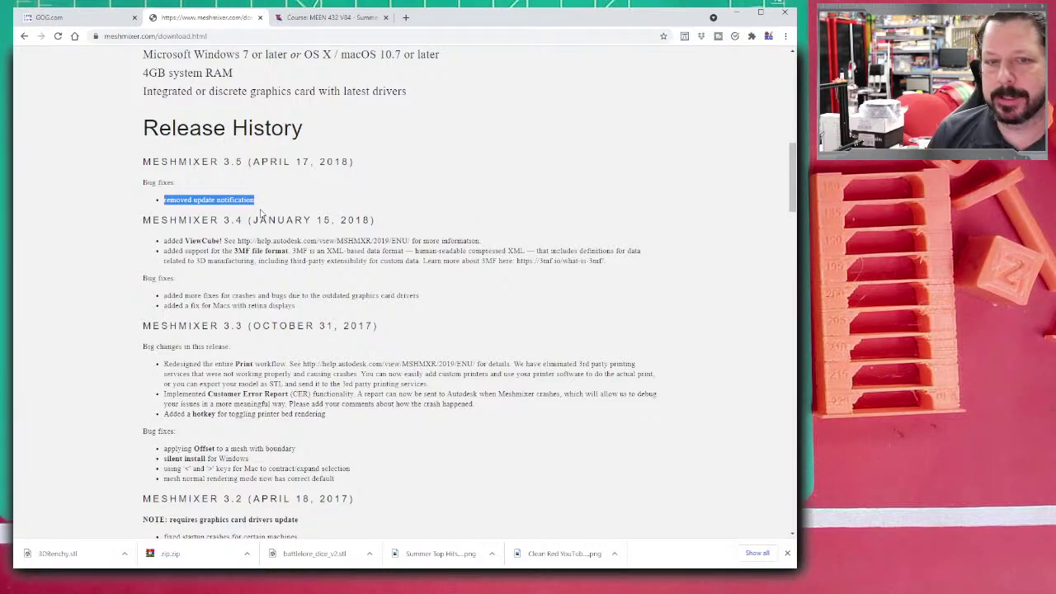
scroll(264, 211, up, 1)
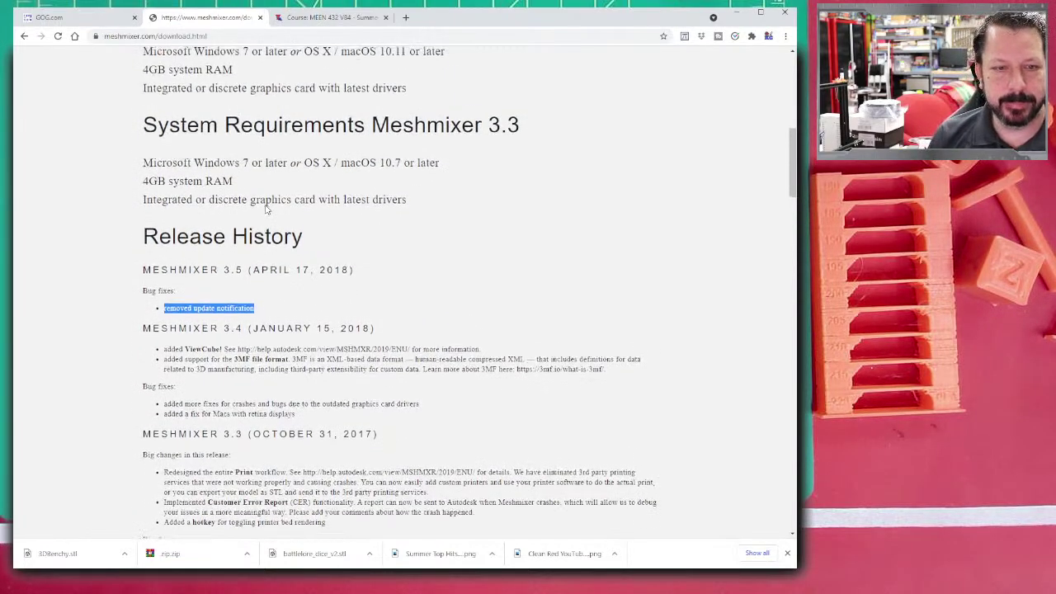
scroll(264, 210, up, 5)
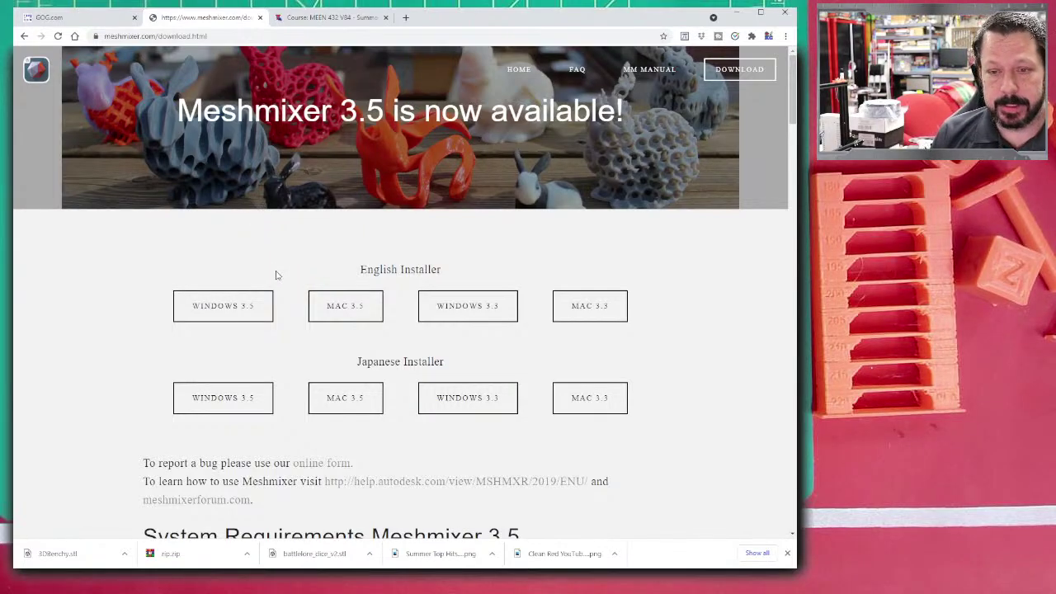
- Skim the Meshmixer system requirements and the older release notes down to version 3.0, and return to the installers
scroll(269, 275, down, 2)
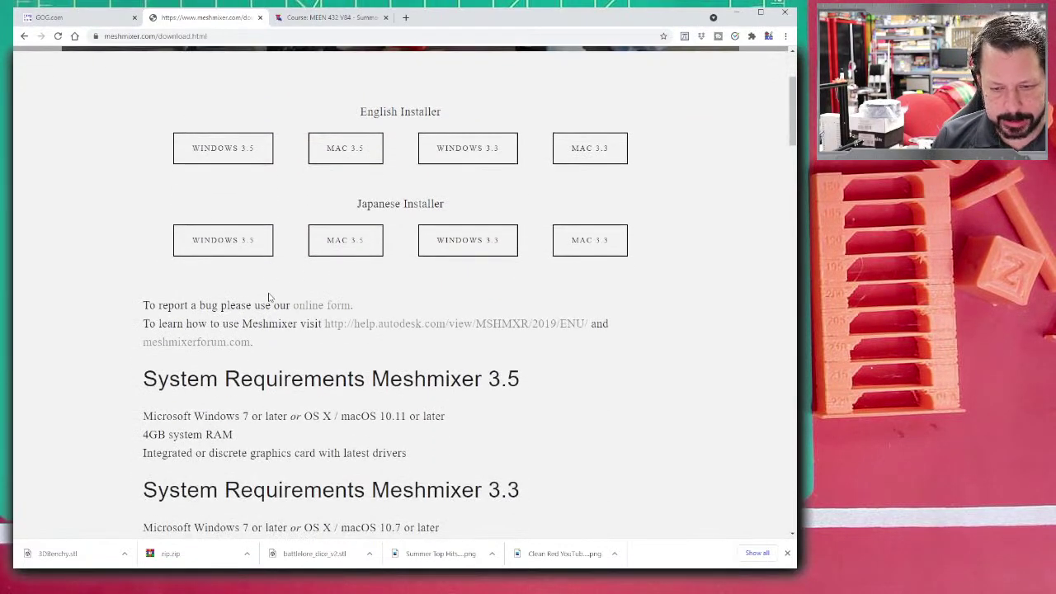
scroll(269, 298, down, 2)
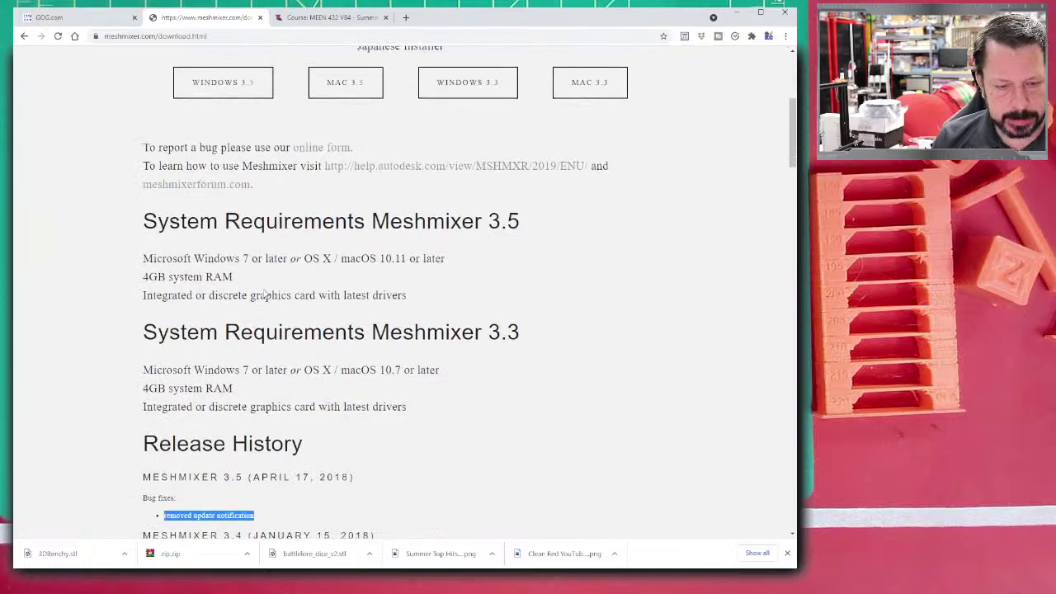
scroll(269, 298, down, 3)
scroll(374, 283, down, 7)
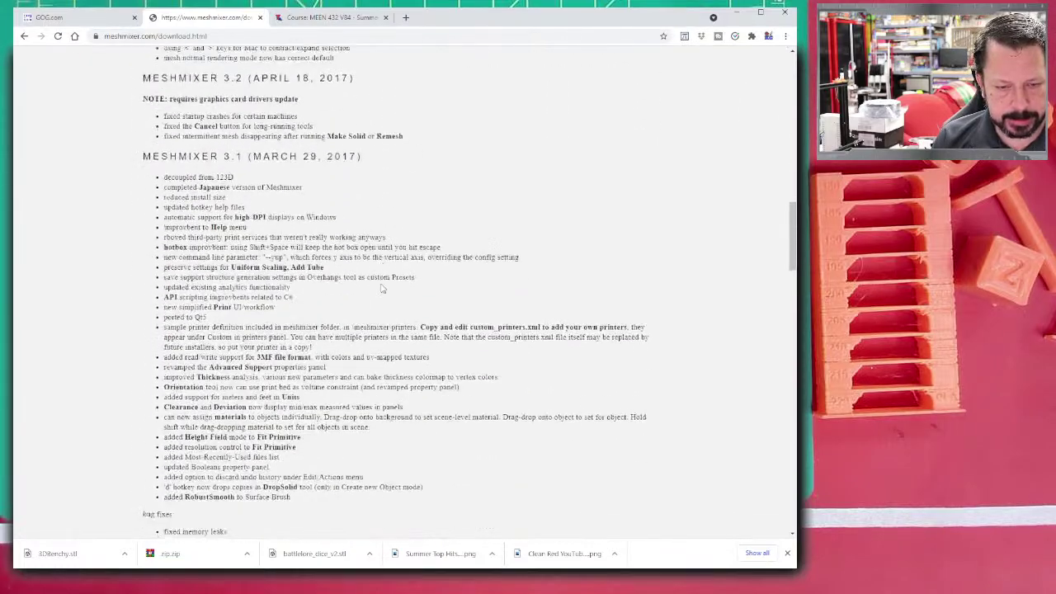
scroll(374, 283, down, 2)
scroll(374, 283, down, 4)
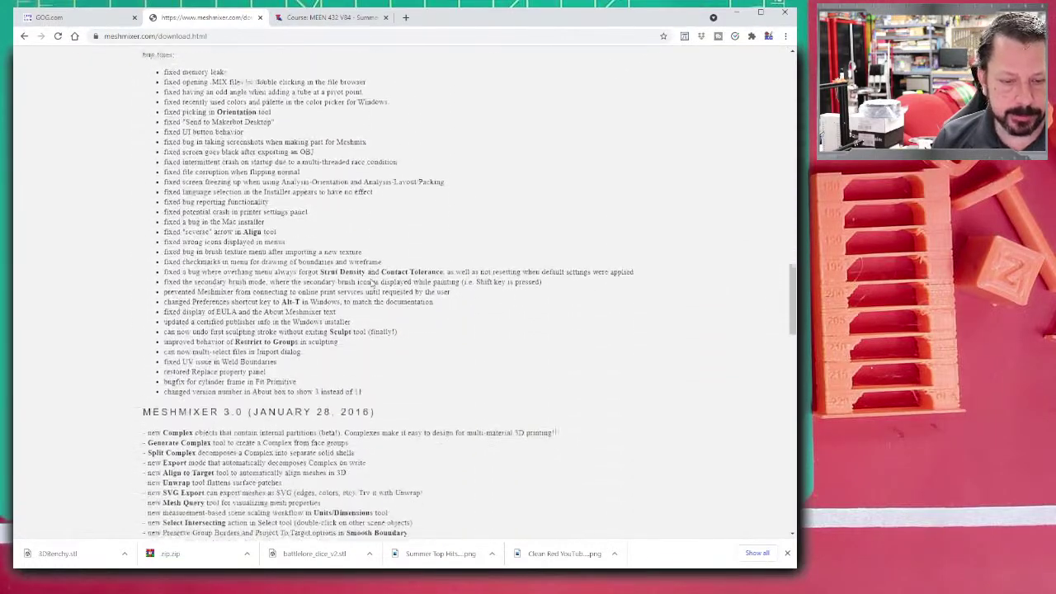
scroll(368, 278, up, 20)
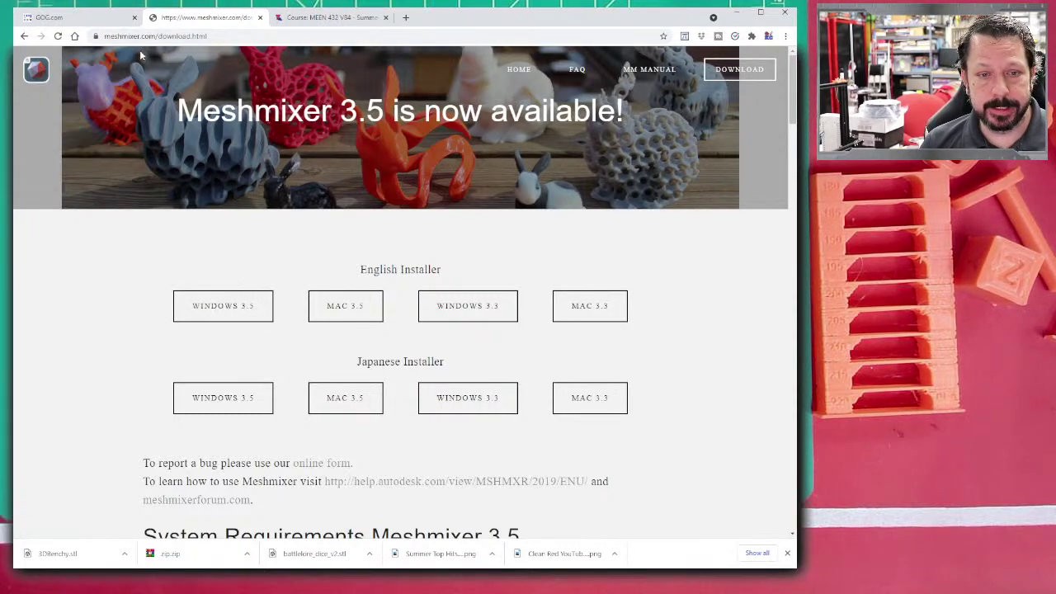
- Open Tinkercad in a new browser tab and create a new 3D design
click(406, 17)
text(tinkercad)
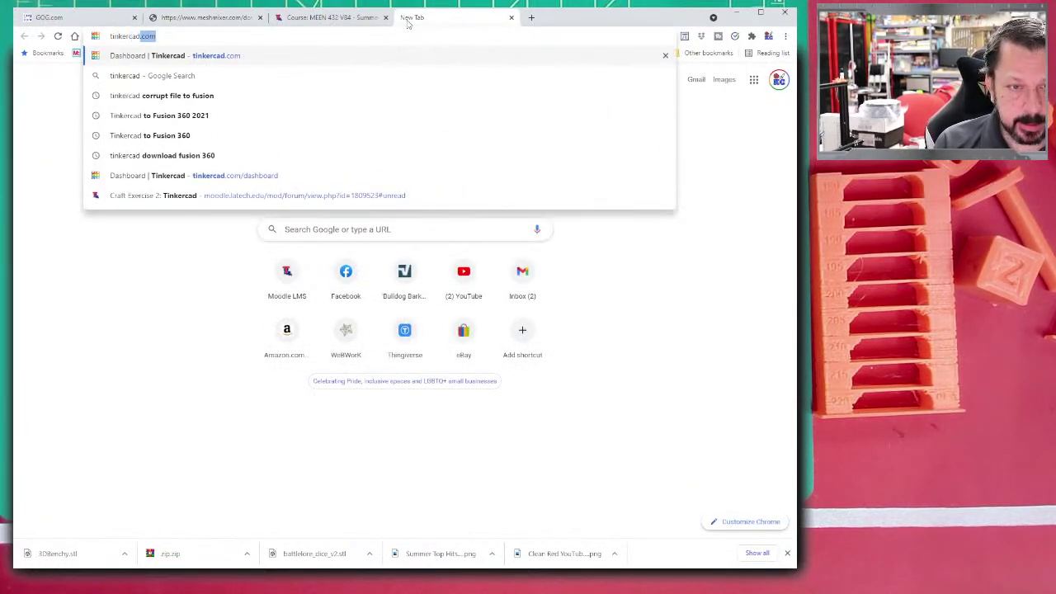
key(Return)
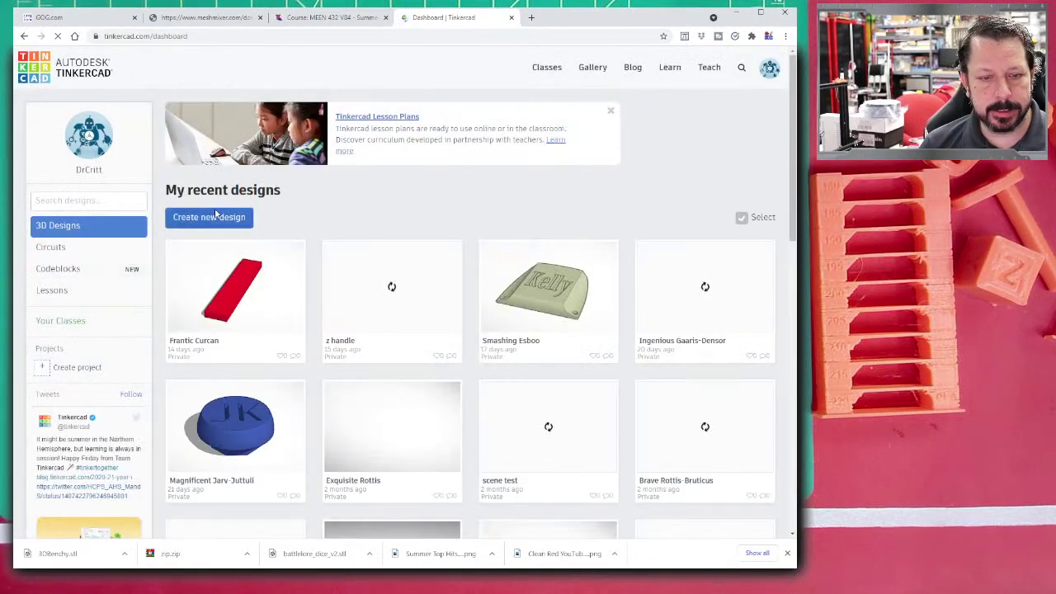
click(213, 217)
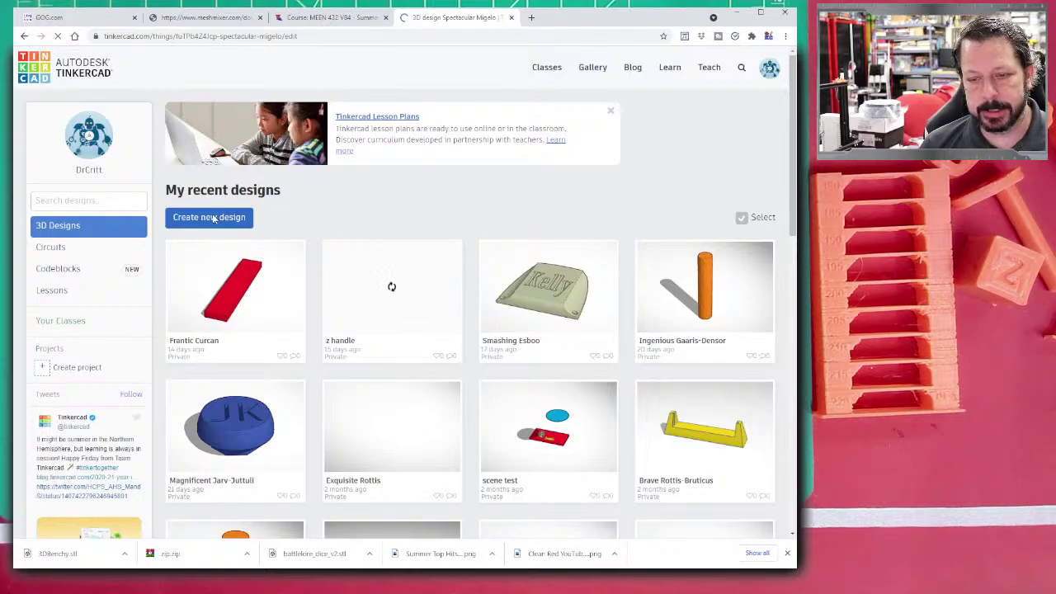
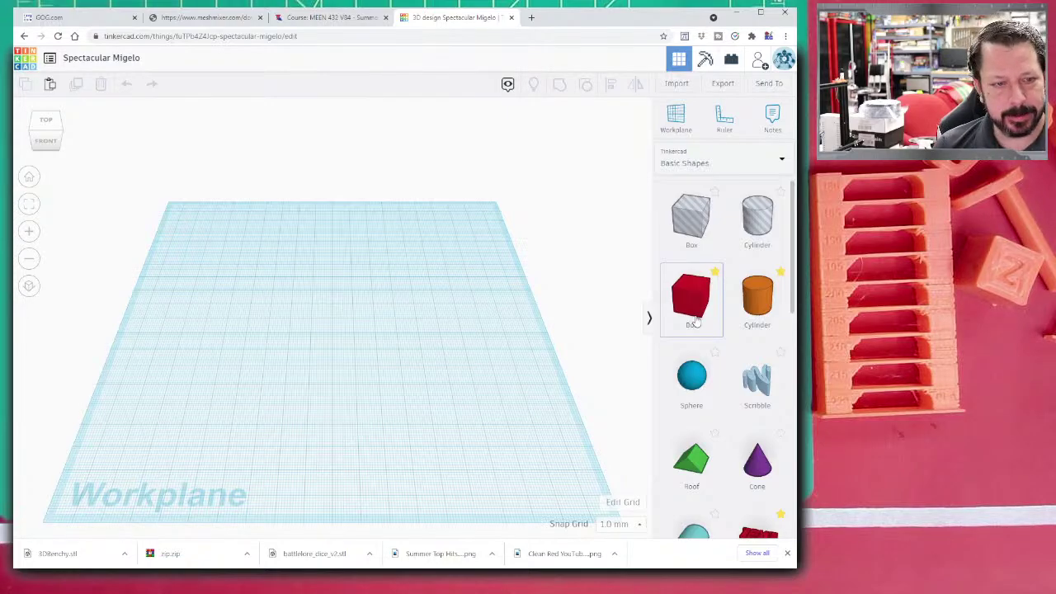
- Place a solid red box near the middle of the workplane and a sphere overlapping its upper back corner
click(373, 338)
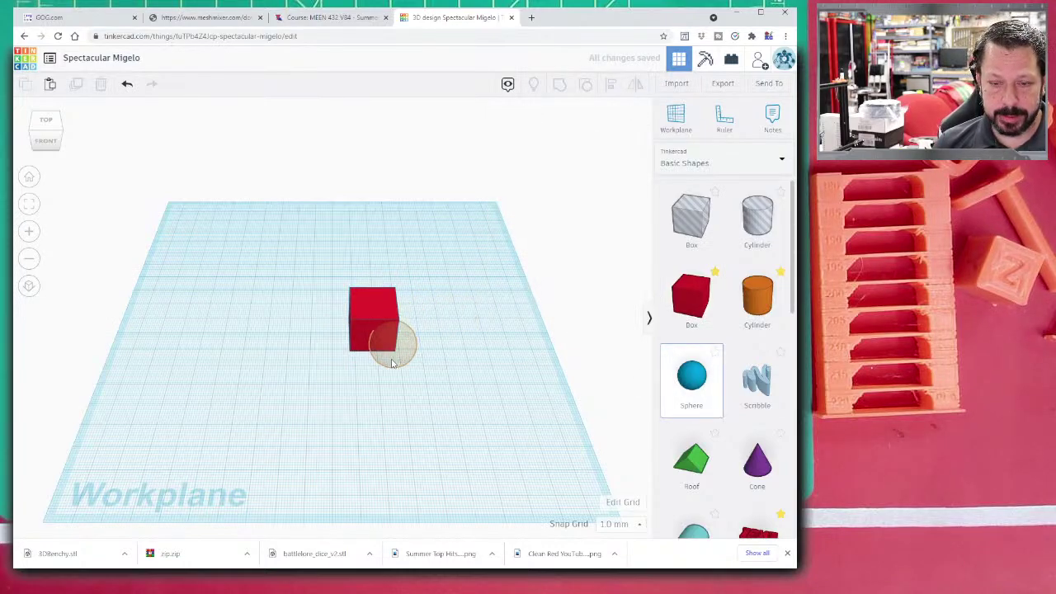
click(394, 343)
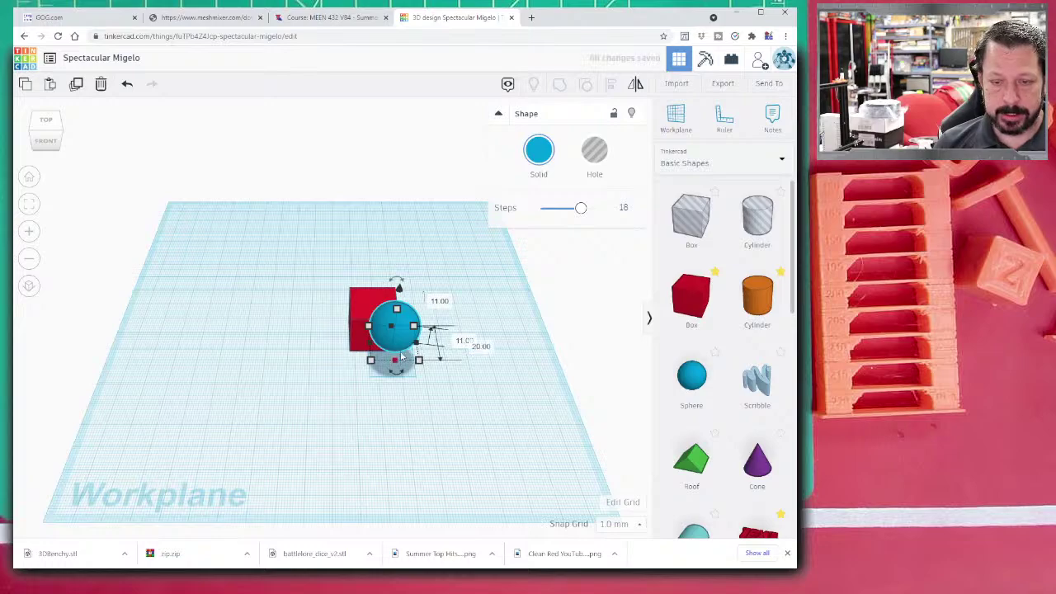
drag(400, 339, 399, 321)
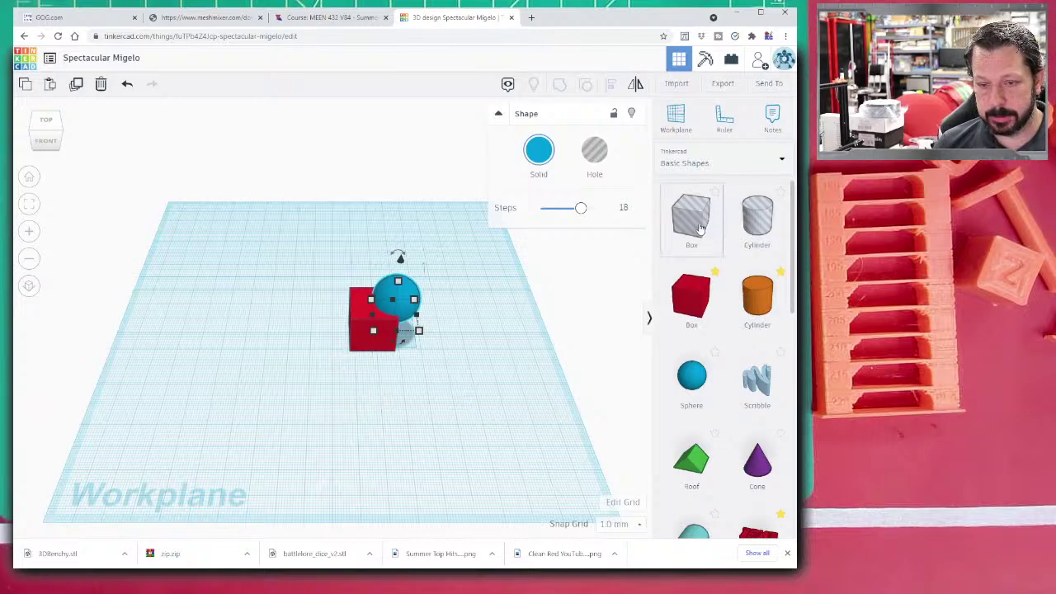
- Add a box hole overlapping the red box's front corner and group all shapes to cut it out
drag(700, 229, 349, 356)
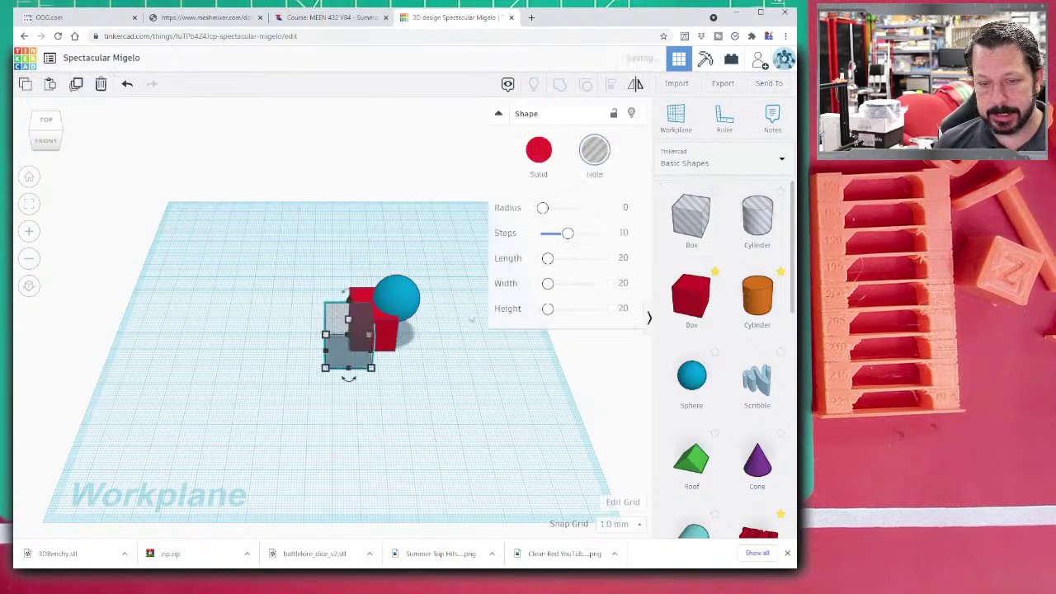
key(ctrl+a)
key(ctrl+g)
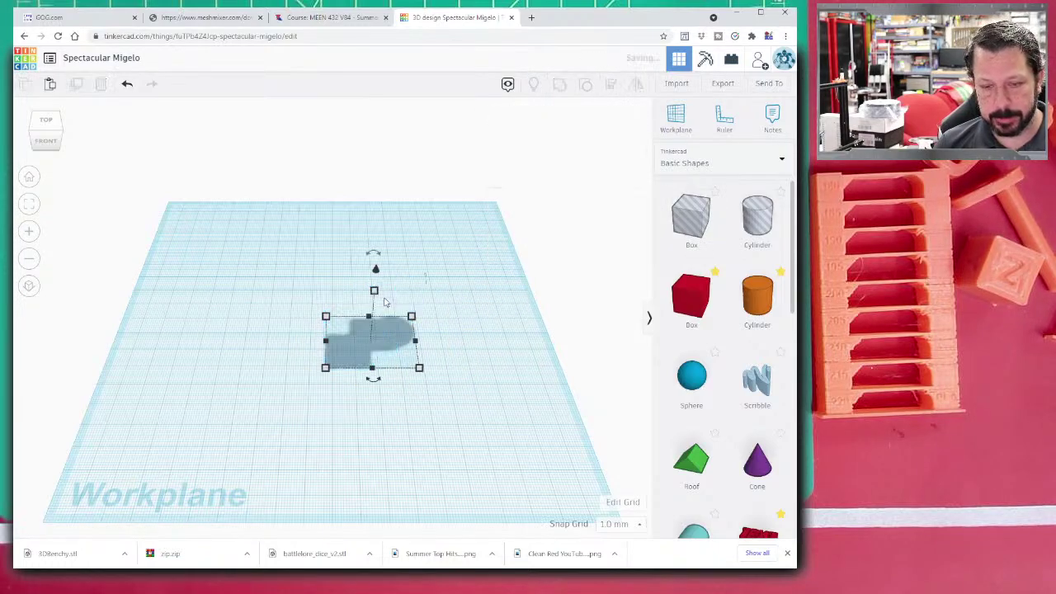
- Resize the grouped shape's footprint to 25 mm by 25 mm and inspect it from the front
right_drag(430, 378, 339, 317)
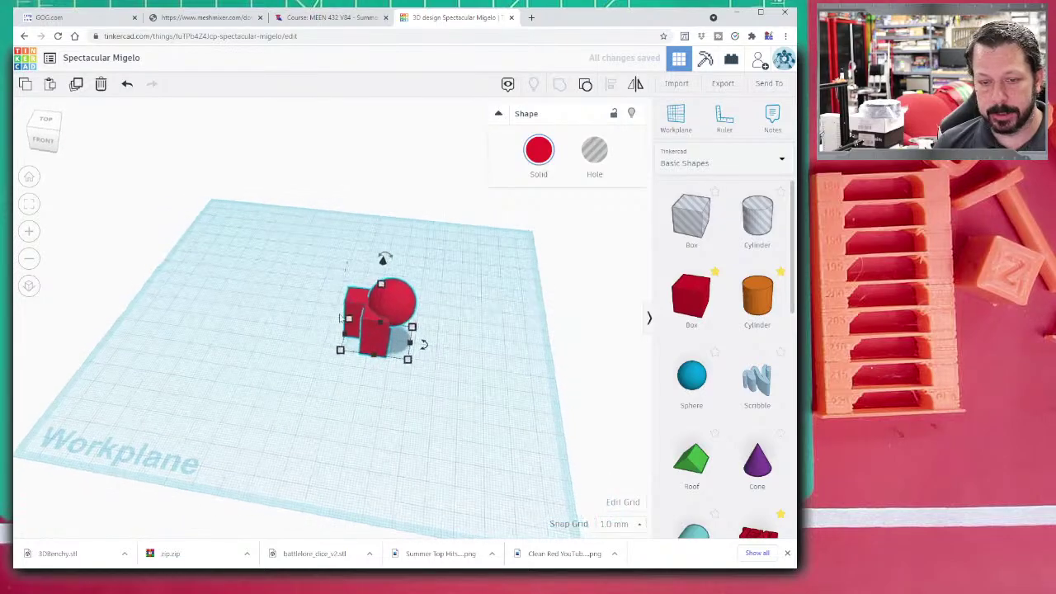
right_drag(449, 364, 423, 343)
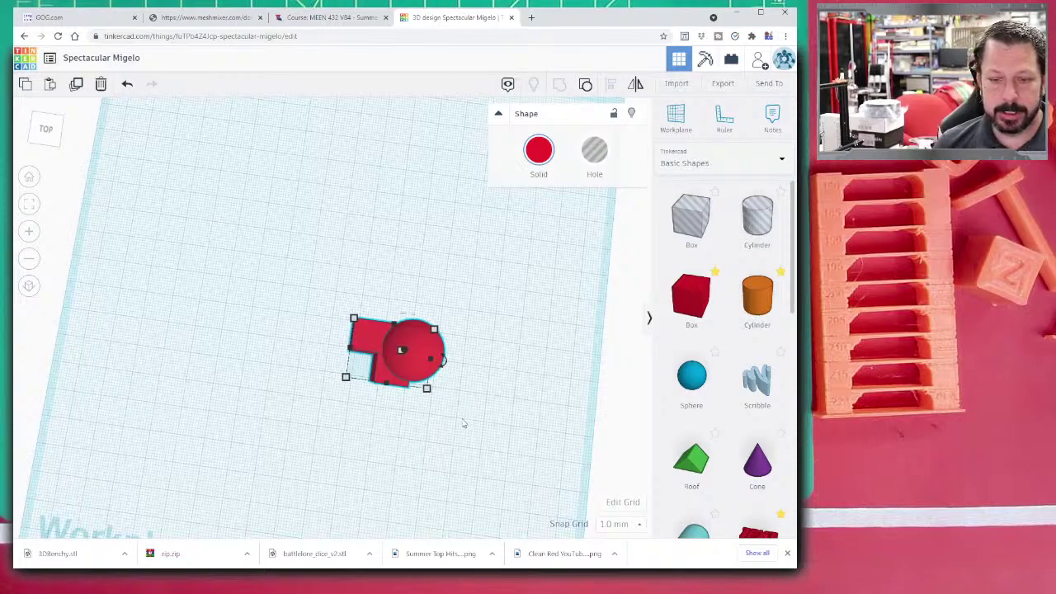
scroll(466, 413, up, 1)
click(505, 377)
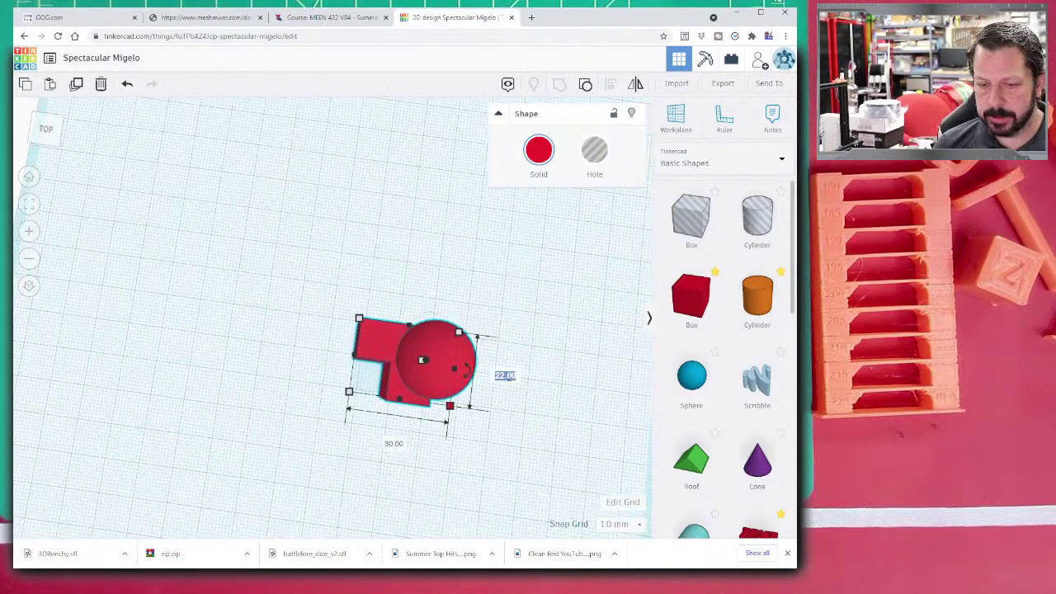
text(25)
key(Return)
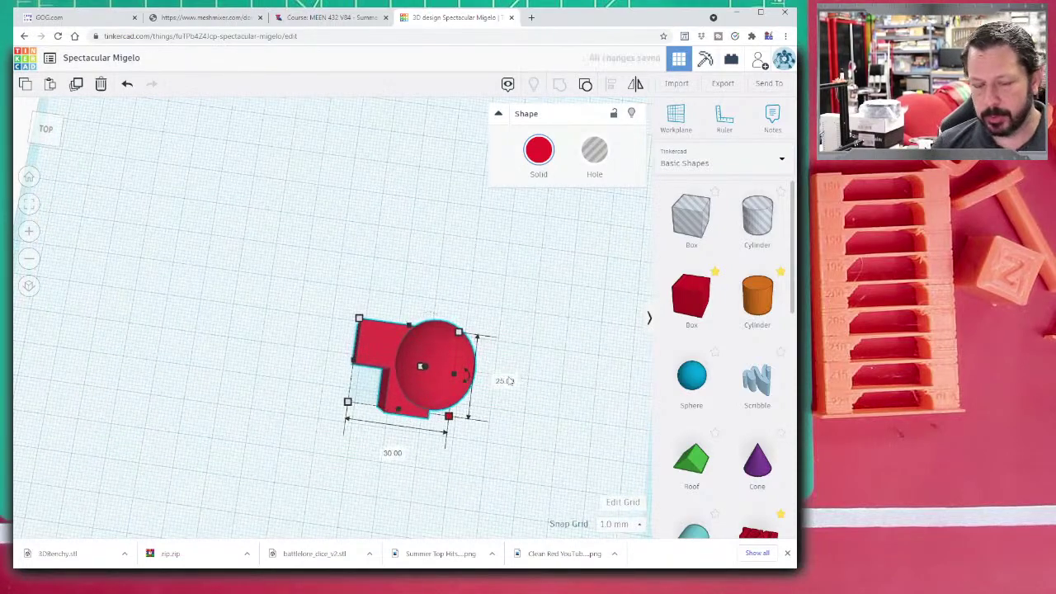
click(393, 452)
text(25)
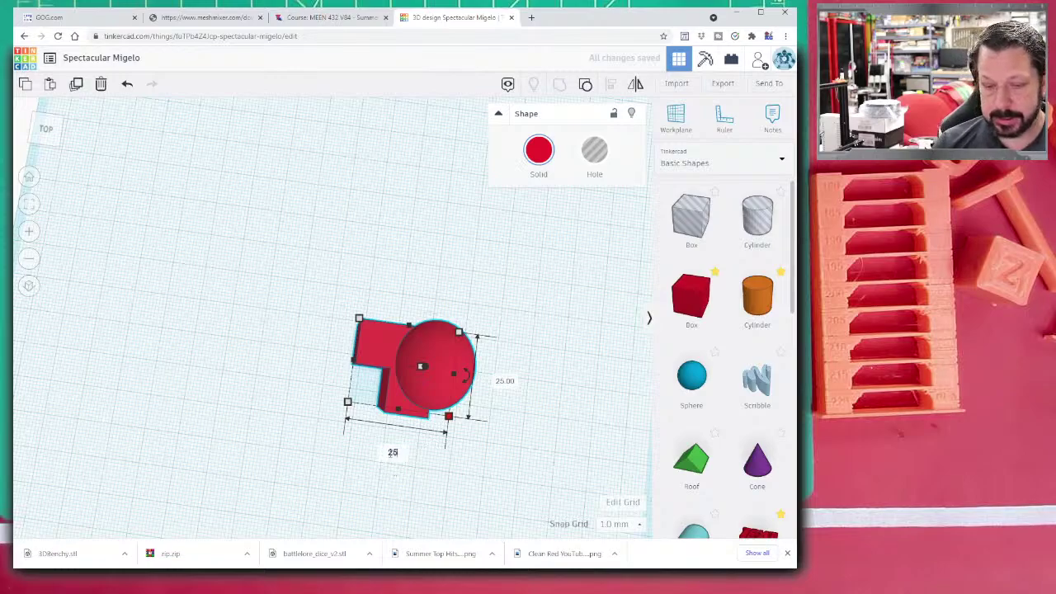
key(Return)
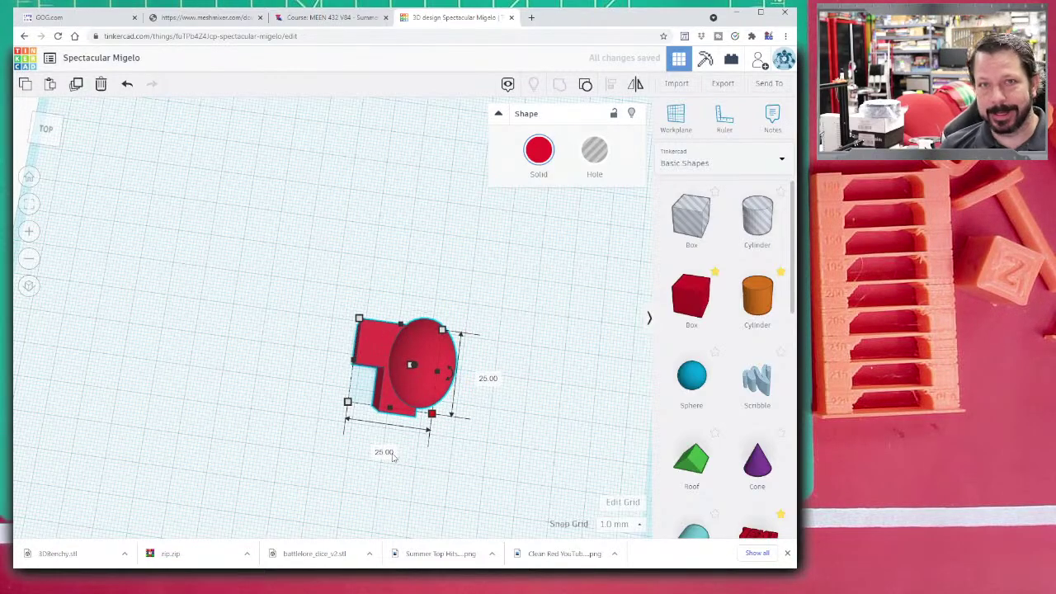
right_drag(551, 389, 512, 288)
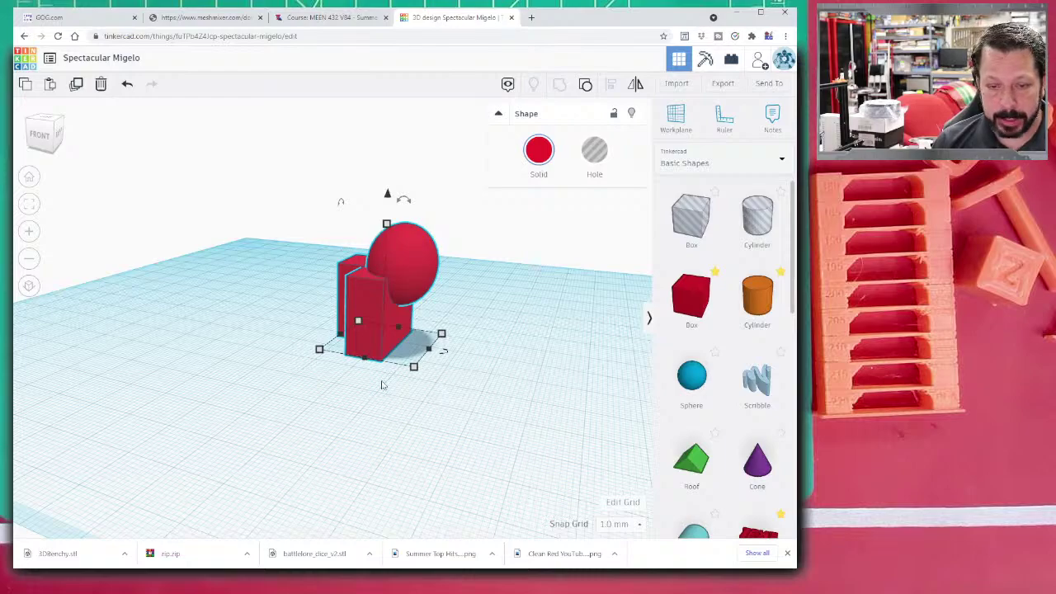
right_drag(382, 385, 420, 408)
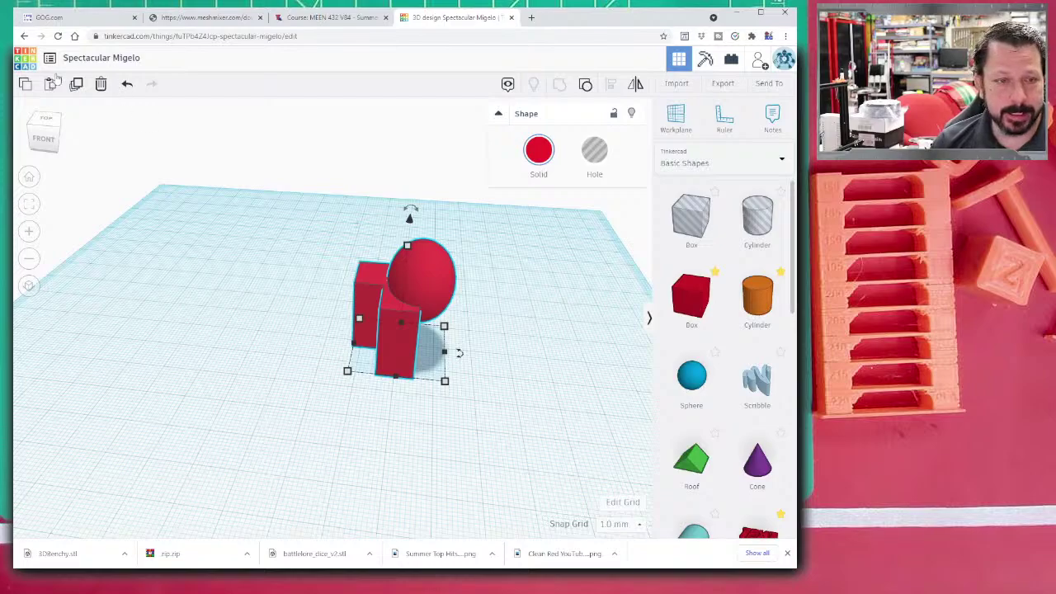
- Return to the design dashboard and open the details of the saber design
click(26, 64)
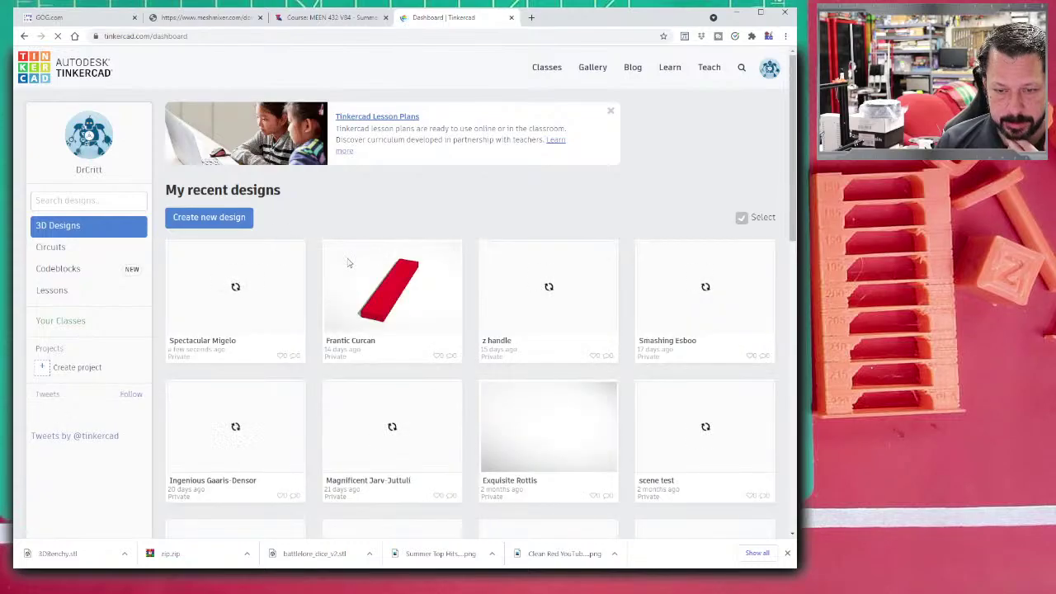
mouse_move(564, 273)
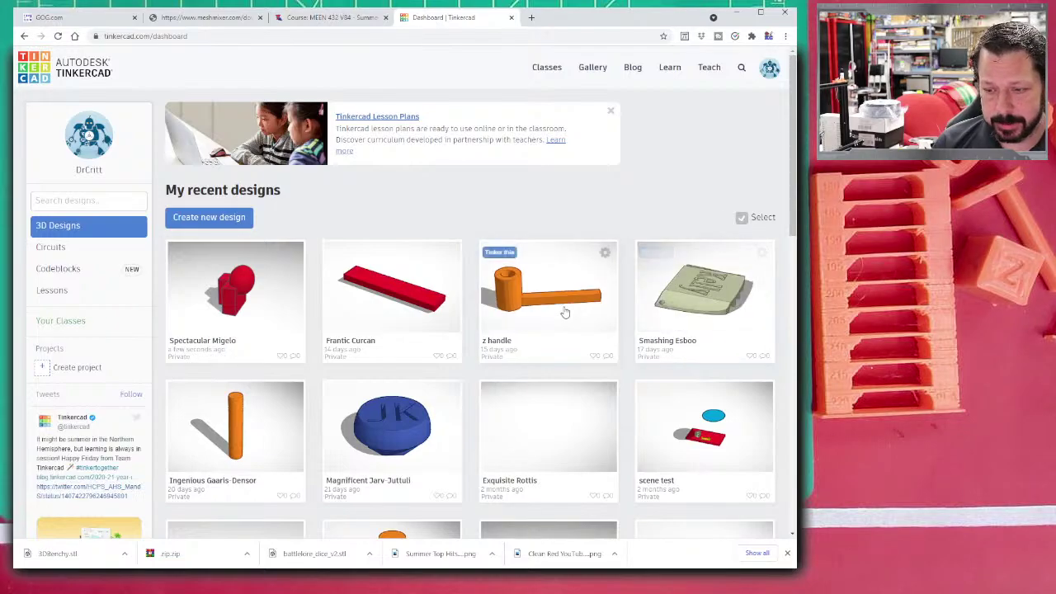
scroll(565, 310, down, 3)
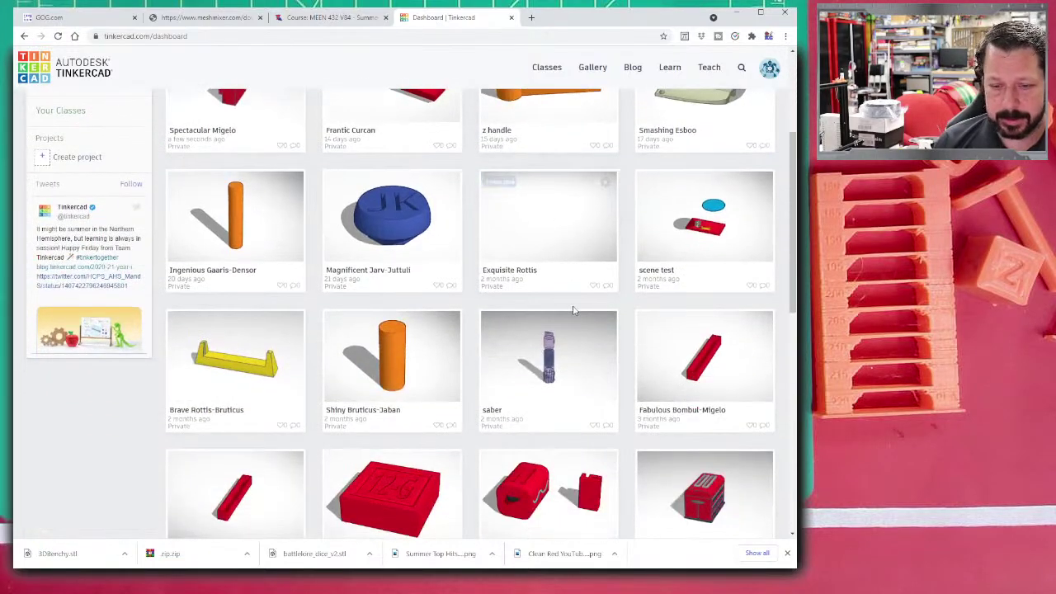
click(555, 355)
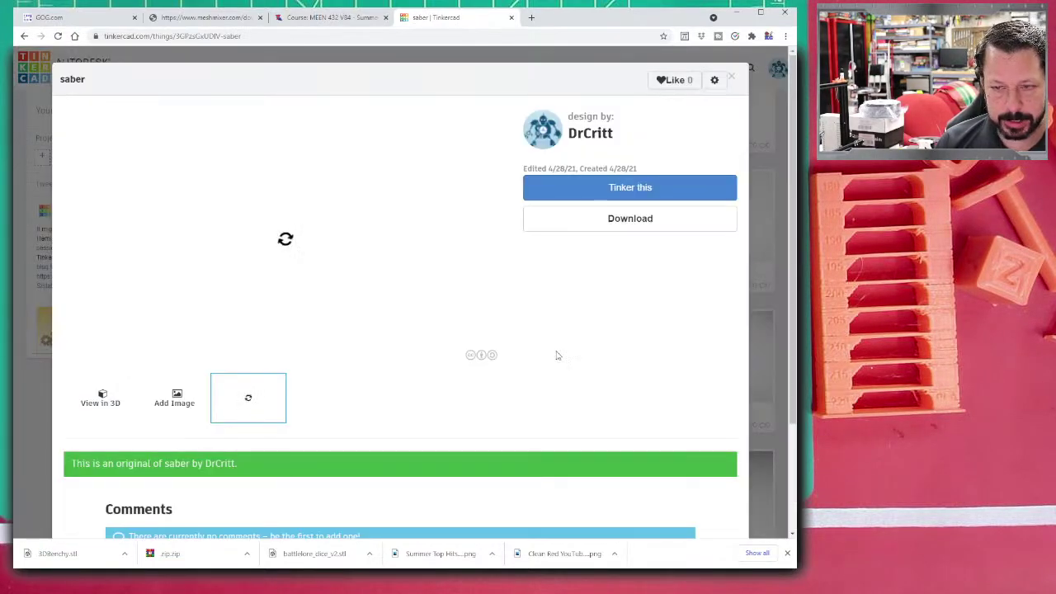
- Open the saber design in the 3D editor and examine its model from several sides
click(576, 189)
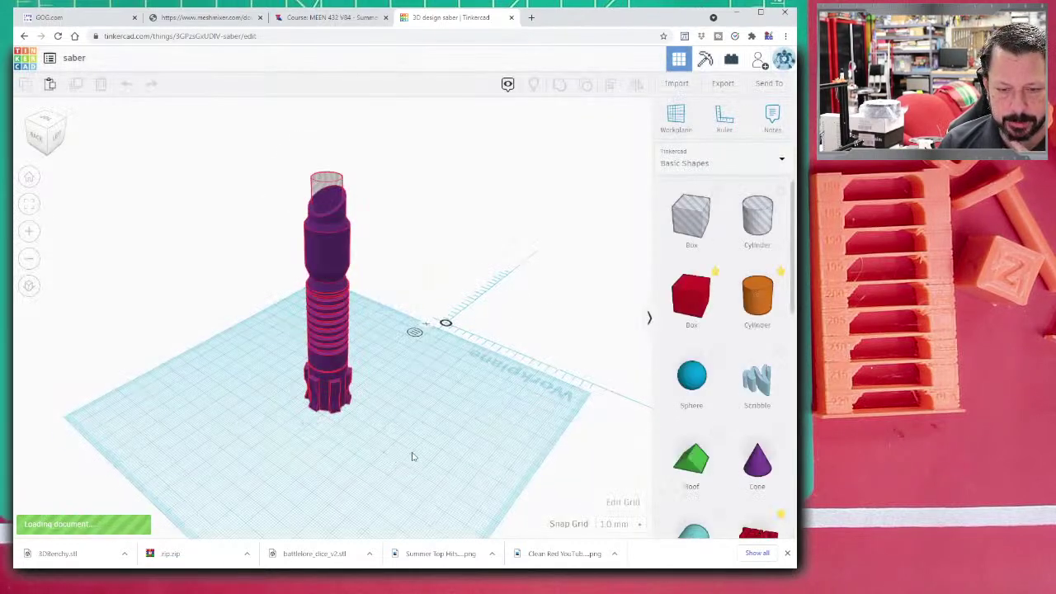
right_drag(412, 456, 490, 397)
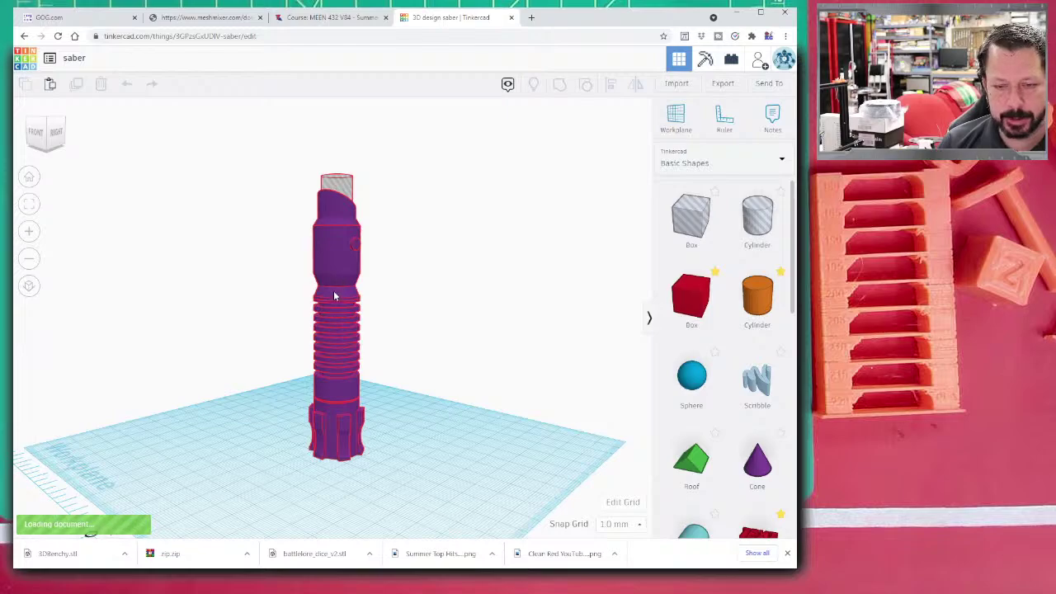
right_drag(321, 218, 353, 228)
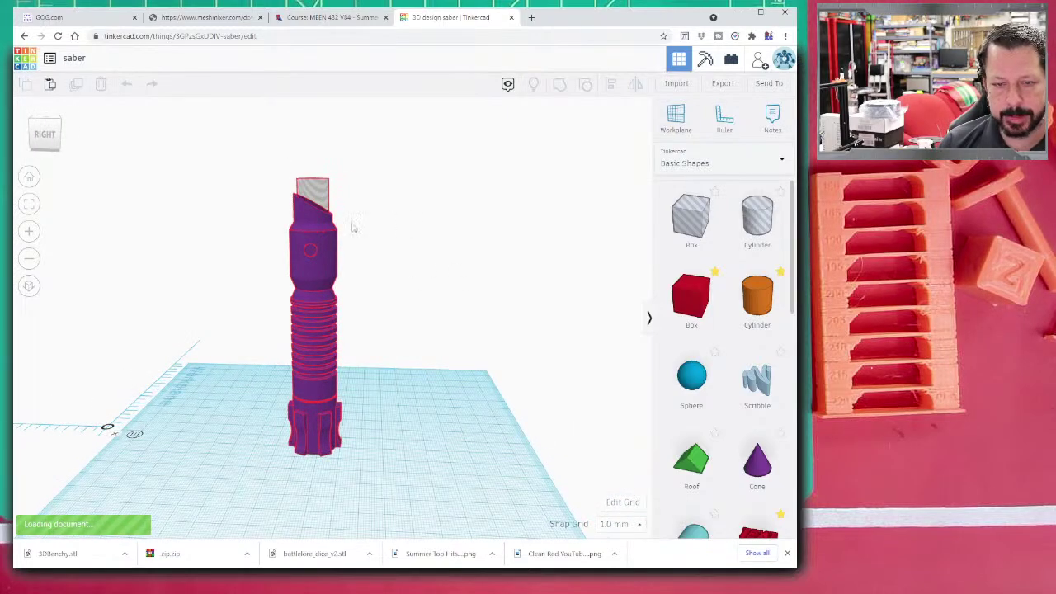
right_drag(420, 345, 331, 352)
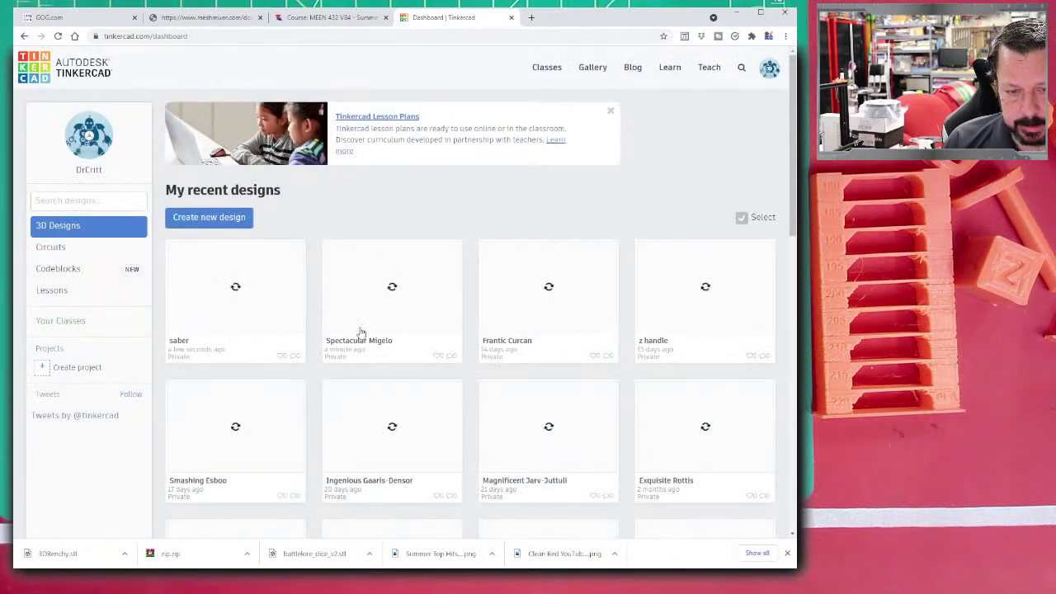
- Return to the design dashboard and look through the first page of designs down to Ogre GEV, top spacer and Surprising Blorr
scroll(403, 355, down, 5)
scroll(410, 360, down, 1)
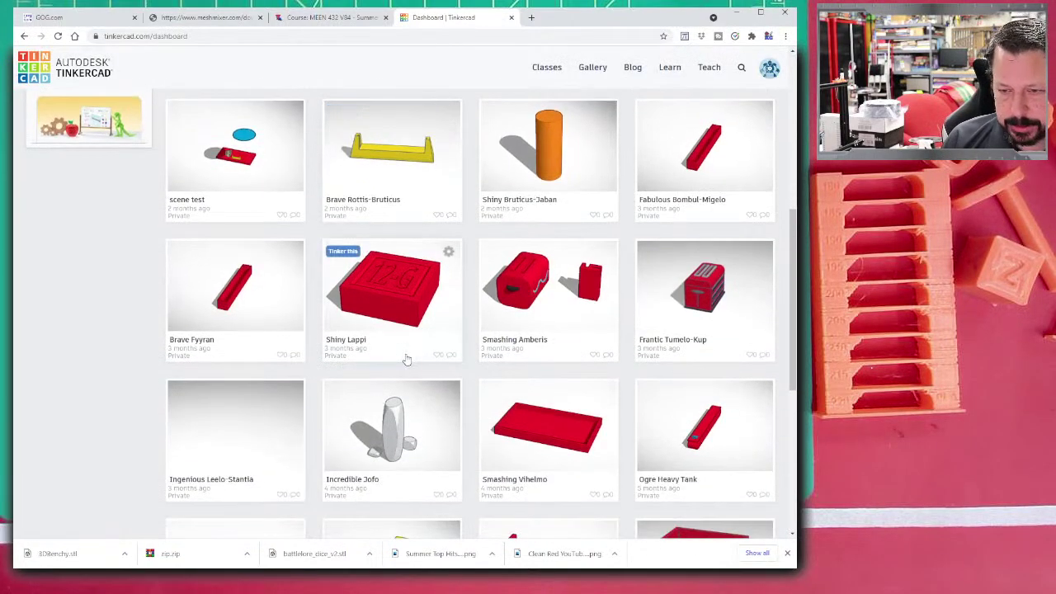
scroll(405, 359, down, 1)
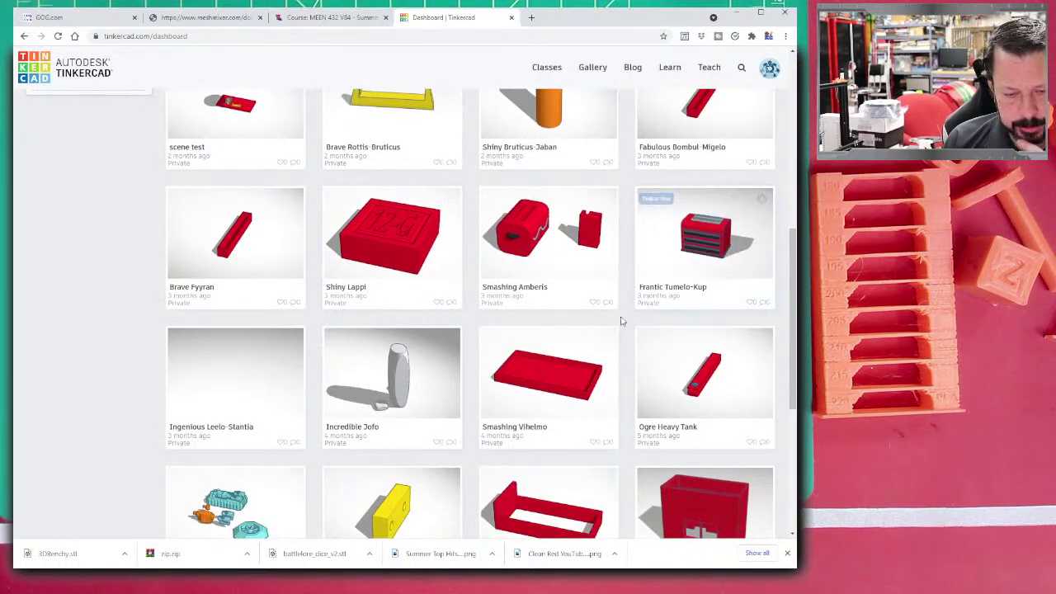
scroll(576, 363, down, 3)
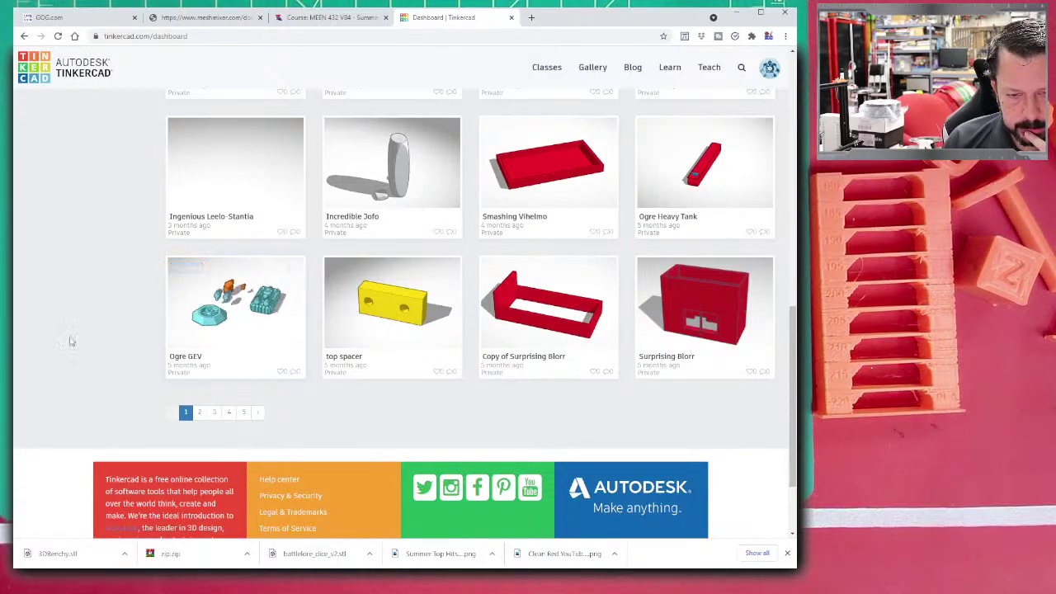
mouse_move(244, 304)
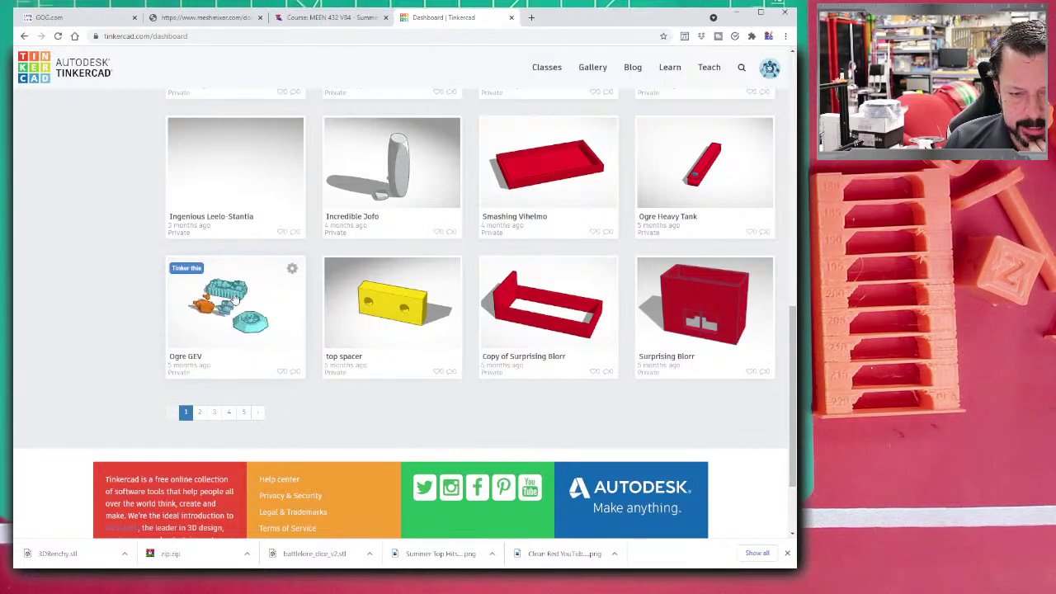
mouse_move(361, 301)
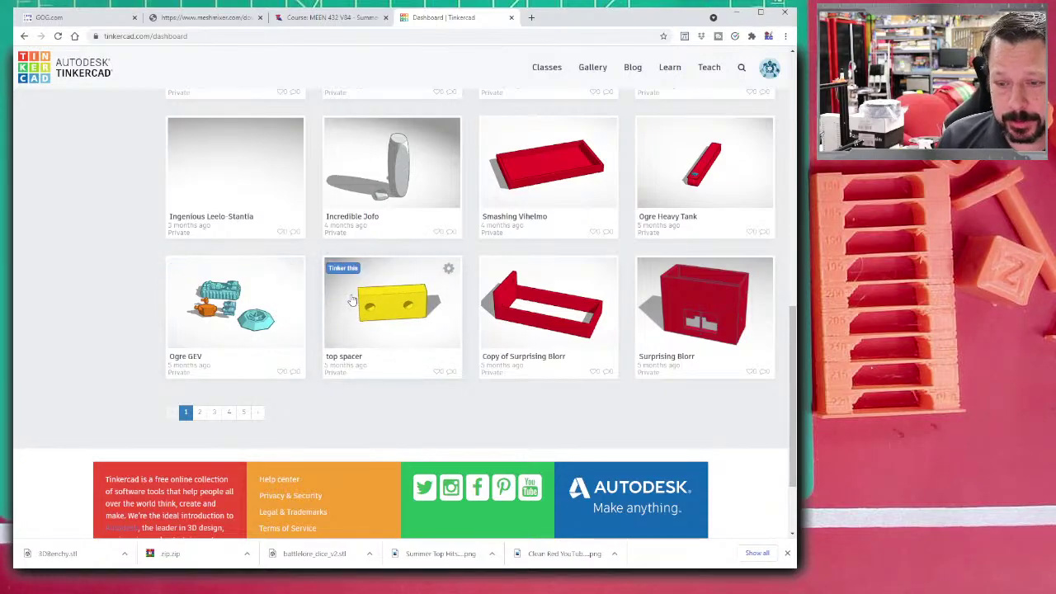
mouse_move(555, 311)
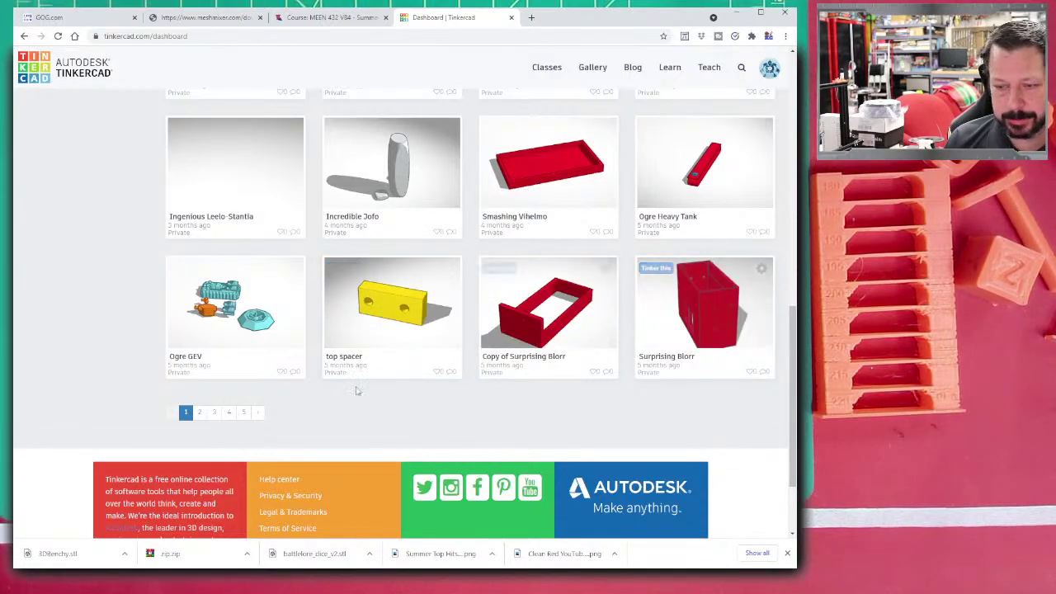
- Go to page 2 of the recent designs and look through all of its models
click(203, 414)
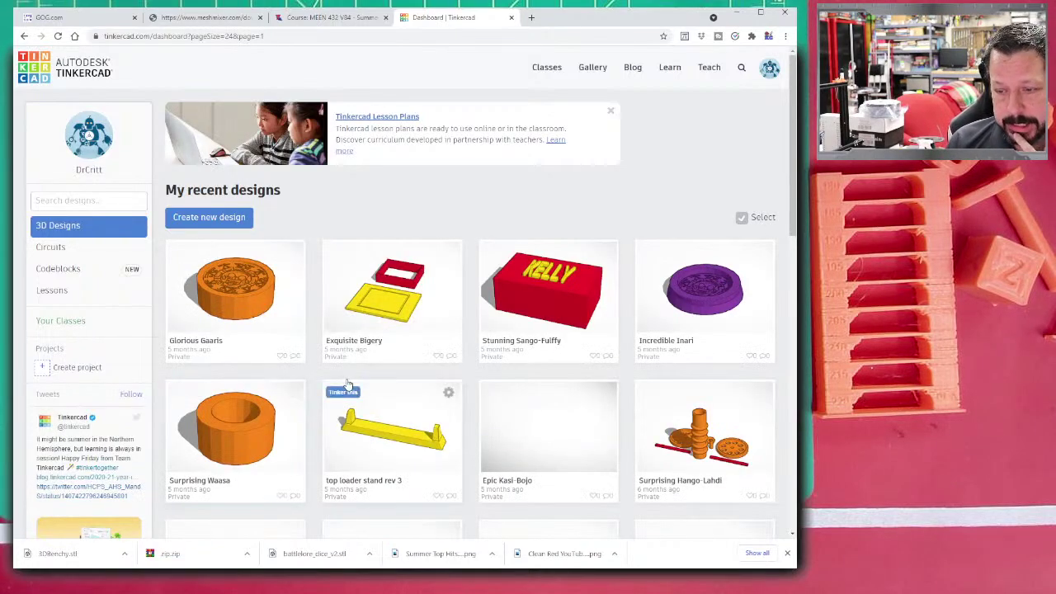
scroll(347, 377, down, 2)
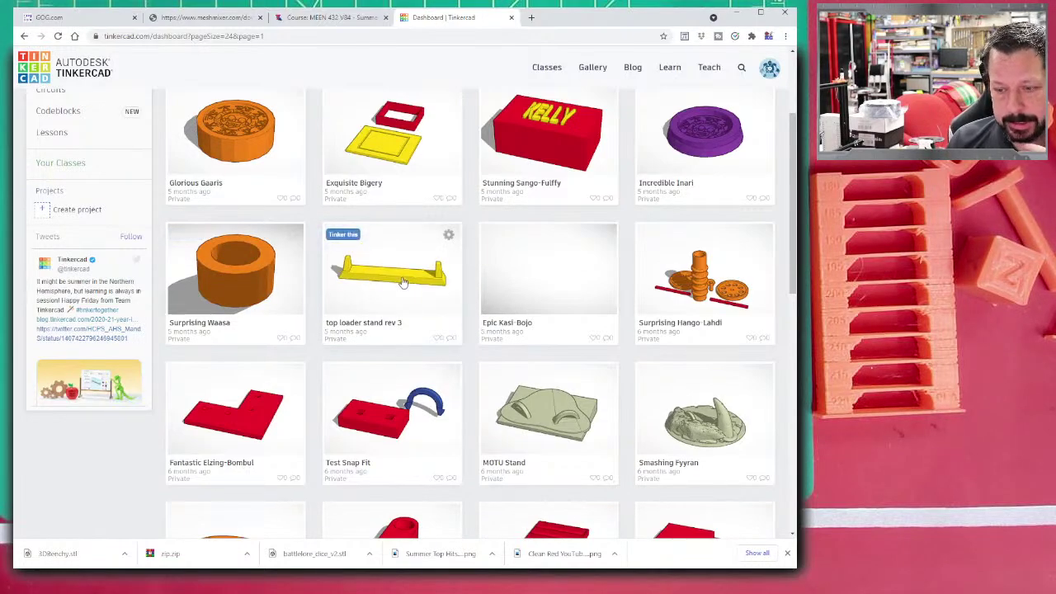
scroll(403, 282, down, 3)
scroll(395, 330, down, 3)
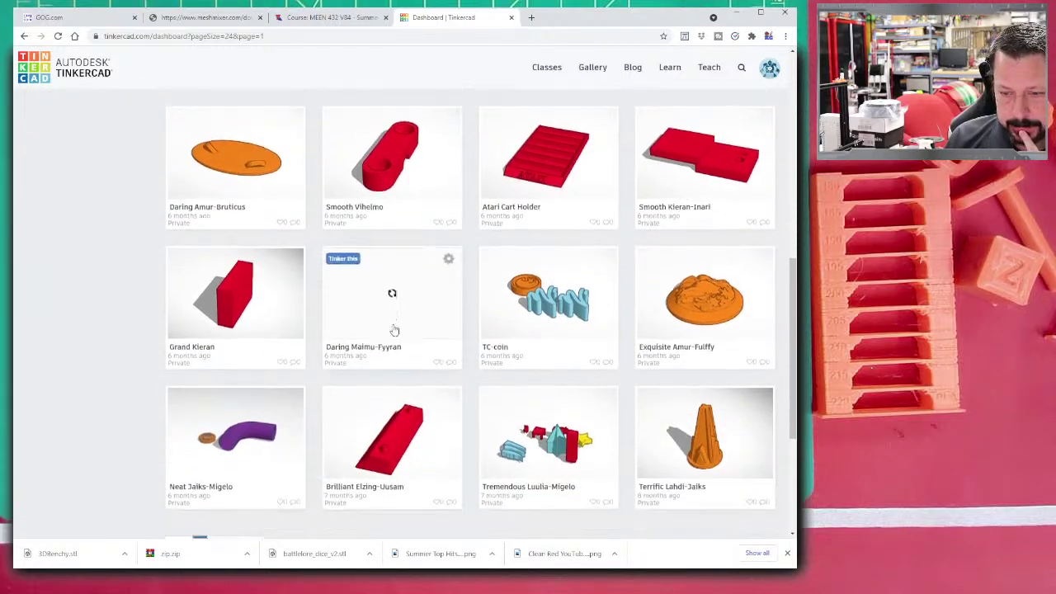
scroll(394, 331, down, 3)
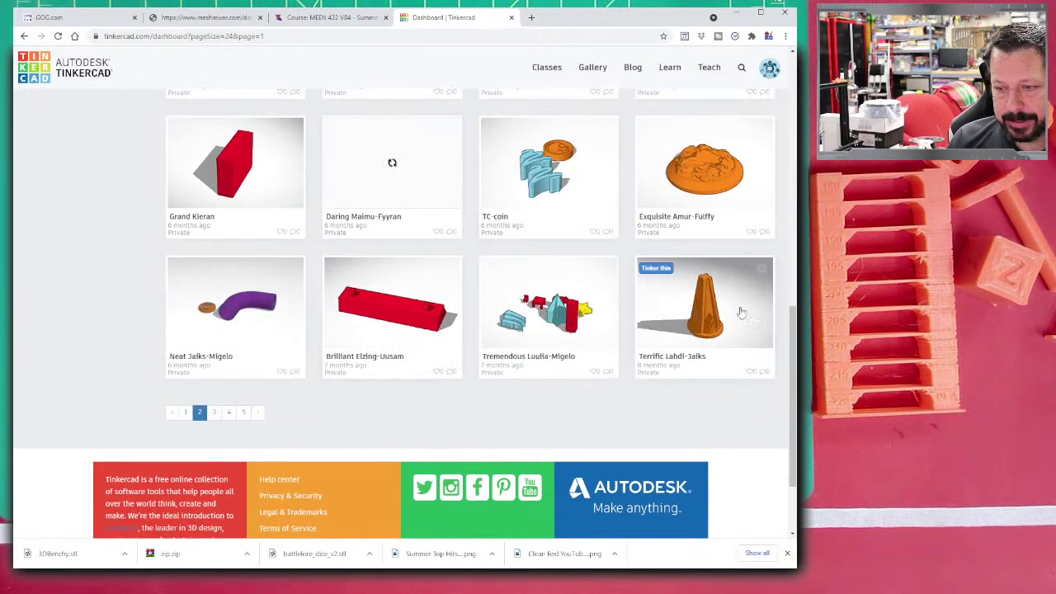
- Go to page 3 of the recent designs and review the models listed there
click(213, 412)
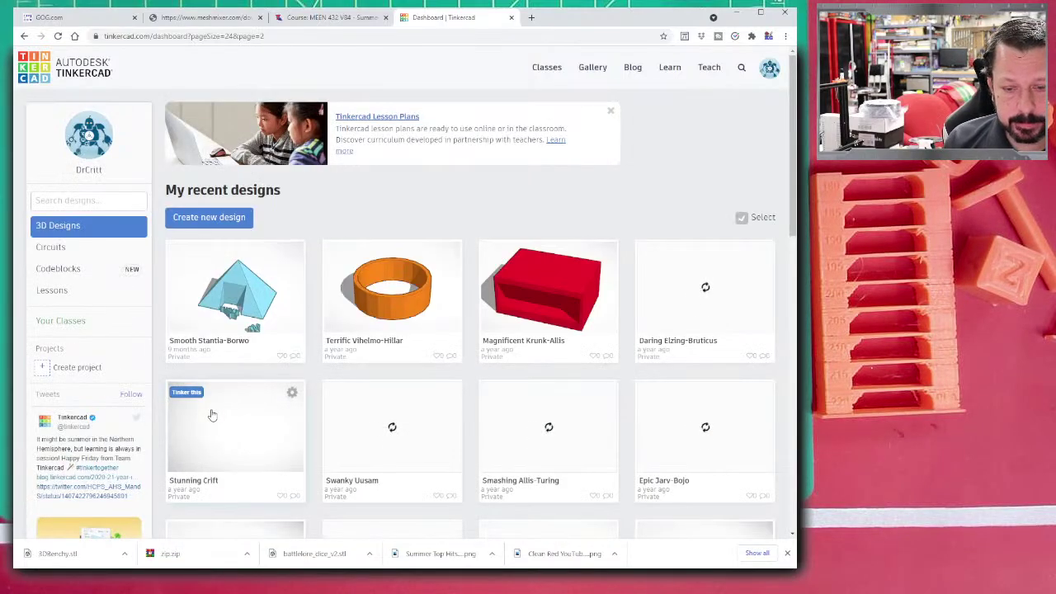
scroll(361, 388, down, 2)
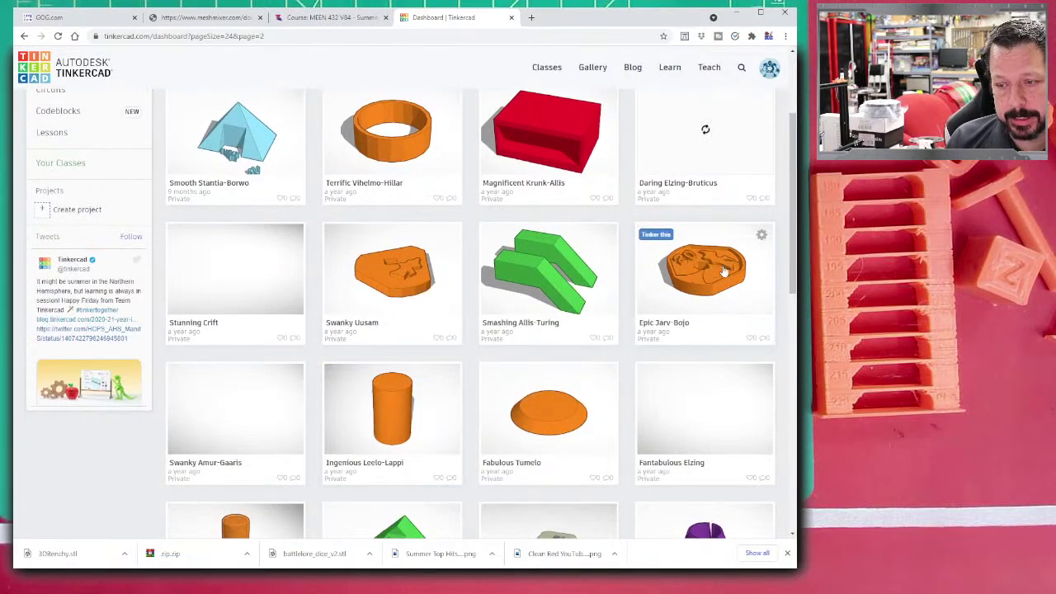
scroll(348, 421, down, 4)
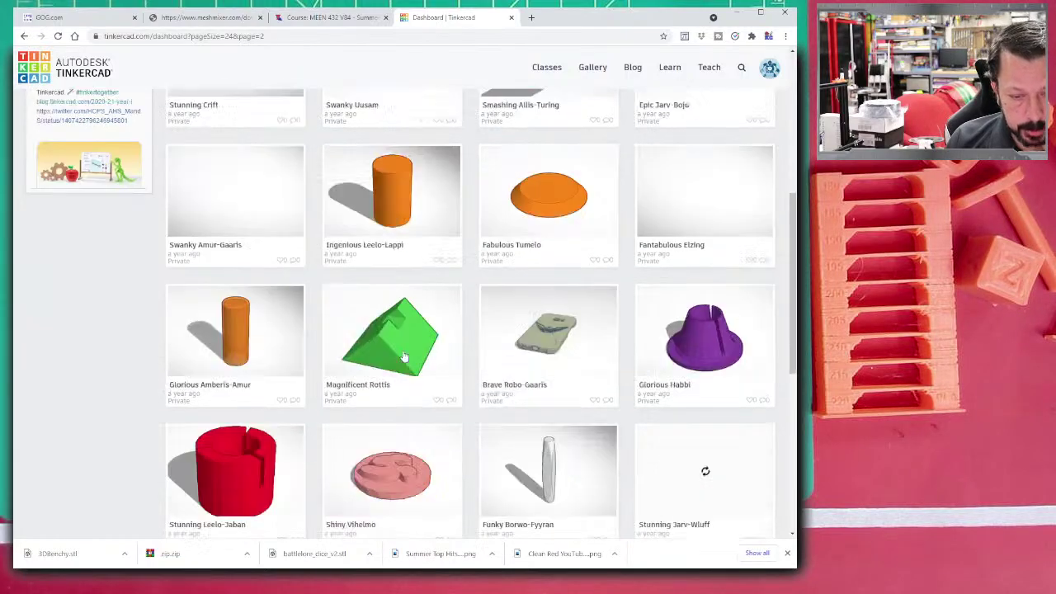
scroll(348, 421, down, 3)
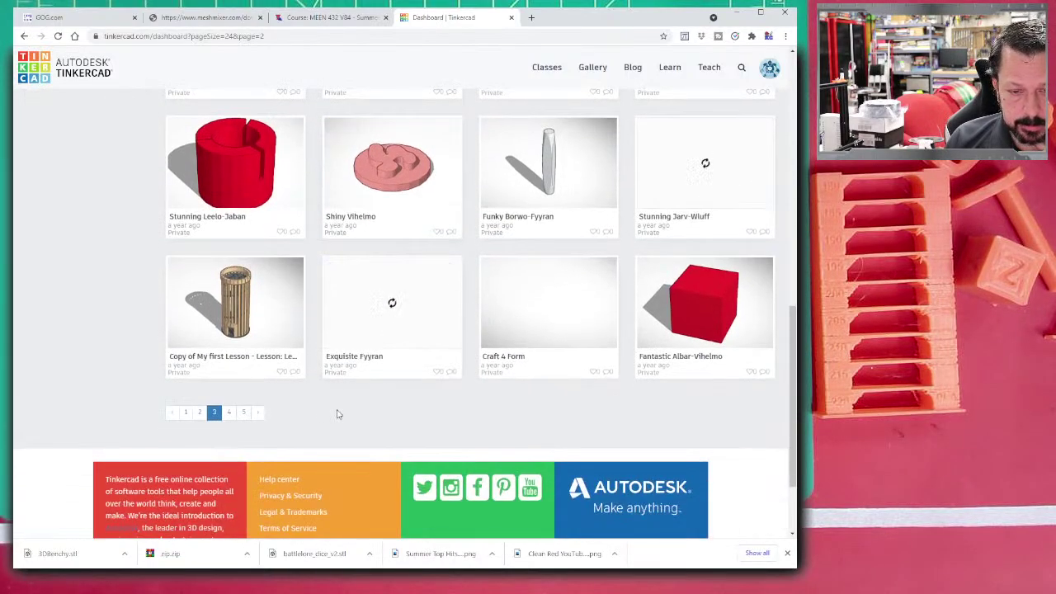
scroll(337, 414, up, 8)
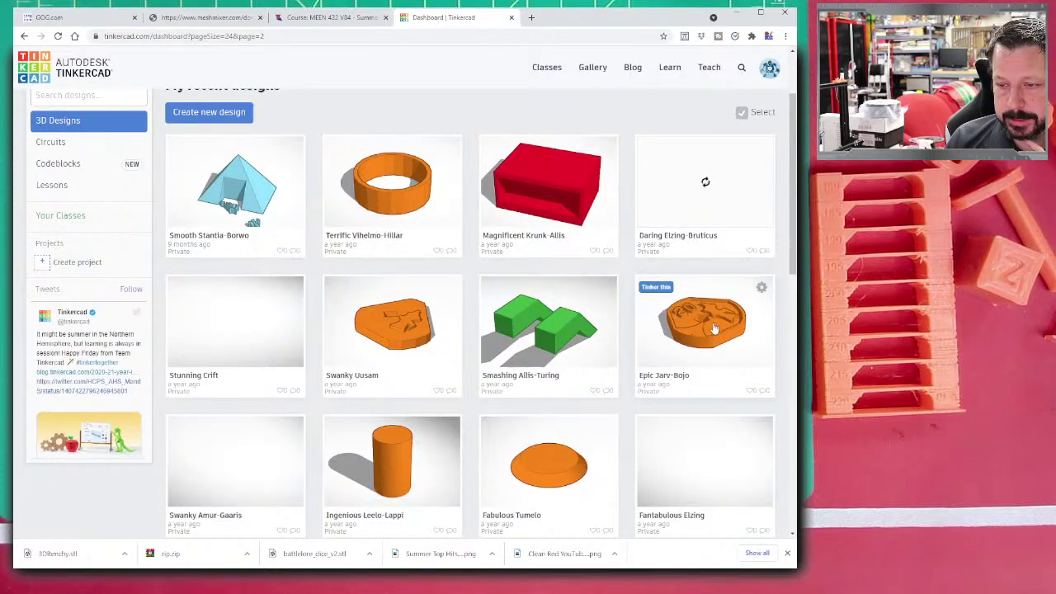
scroll(270, 354, down, 4)
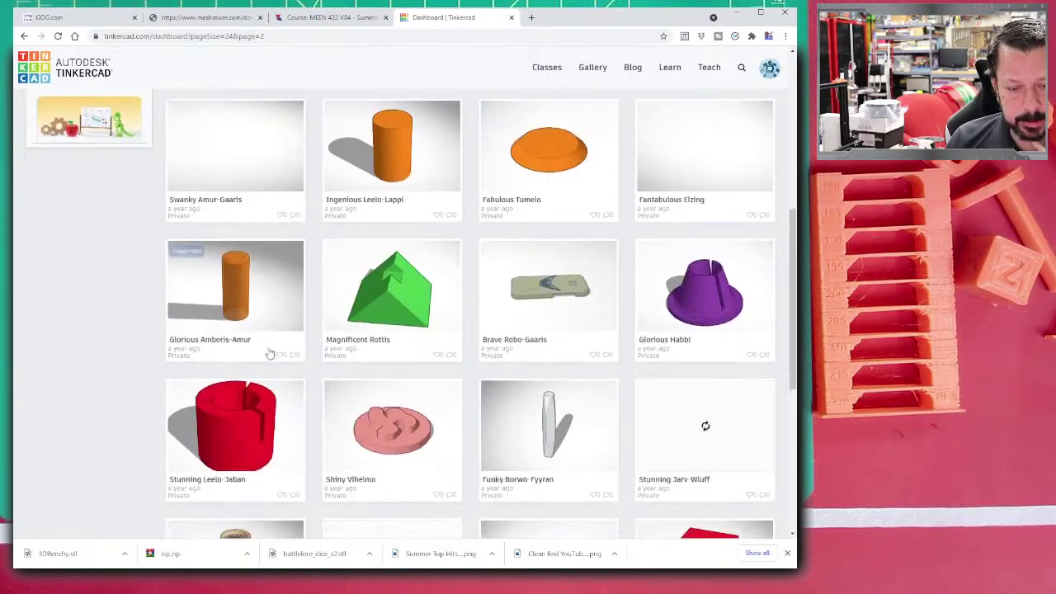
scroll(265, 379, down, 3)
- Go to page 4 of the recent designs and skim its whole list of models
click(229, 414)
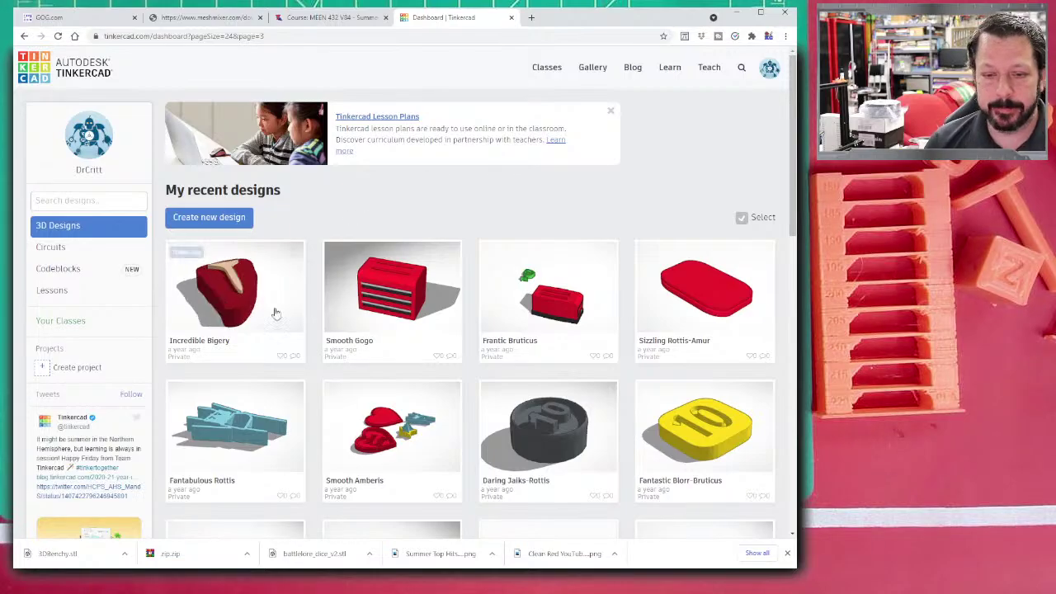
scroll(275, 309, down, 10)
scroll(477, 286, up, 10)
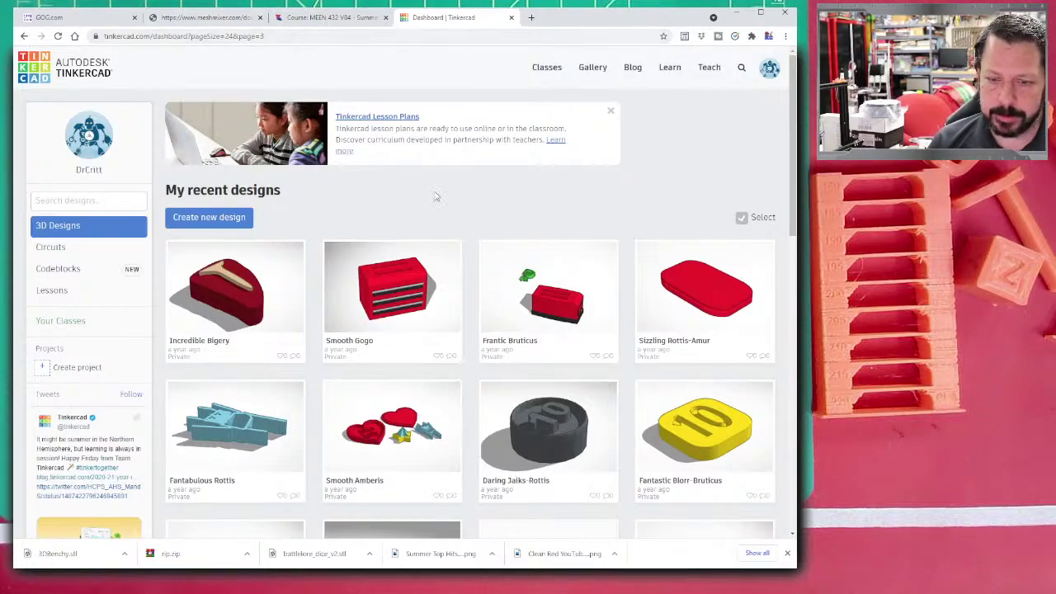
- Open the Smooth Gogo toaster design from its details page in the 3D editor
mouse_move(419, 295)
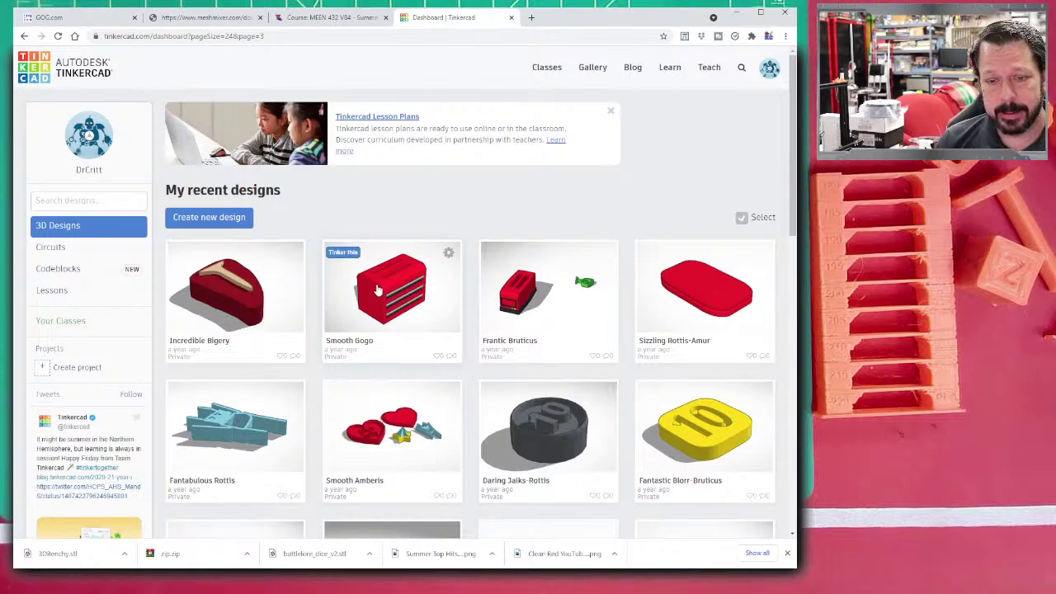
click(376, 289)
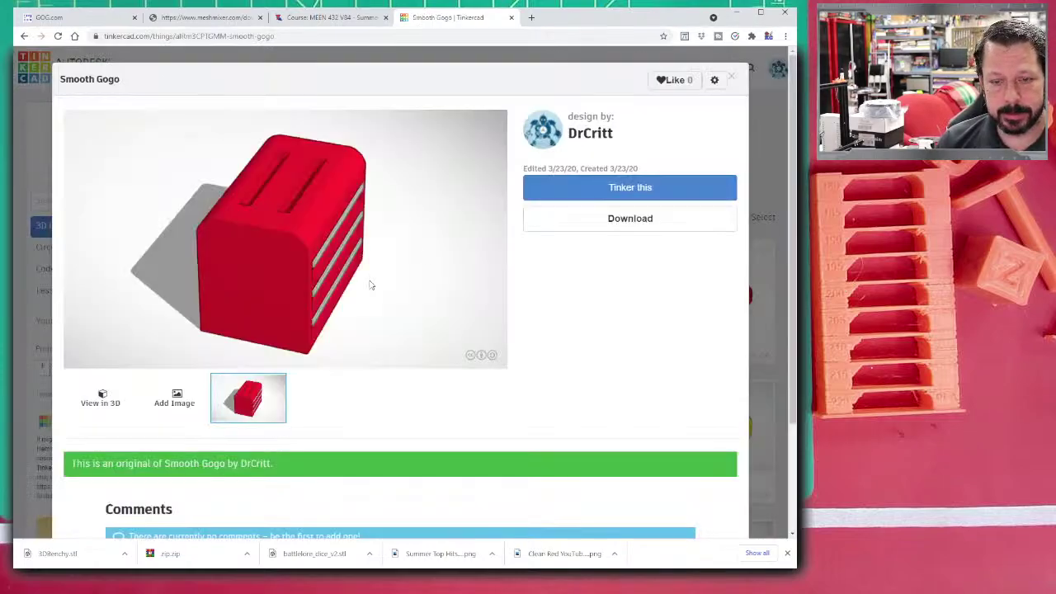
click(611, 188)
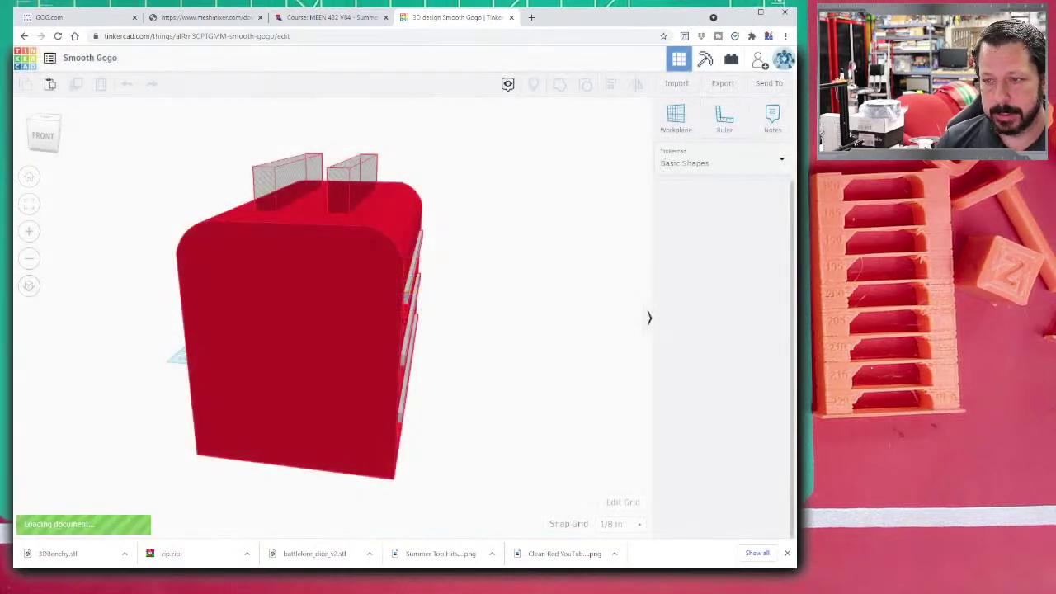
- Review the Send options for the Smooth Gogo design, including Autodesk Fusion 360 and the 3D communities and services, and close them
click(768, 85)
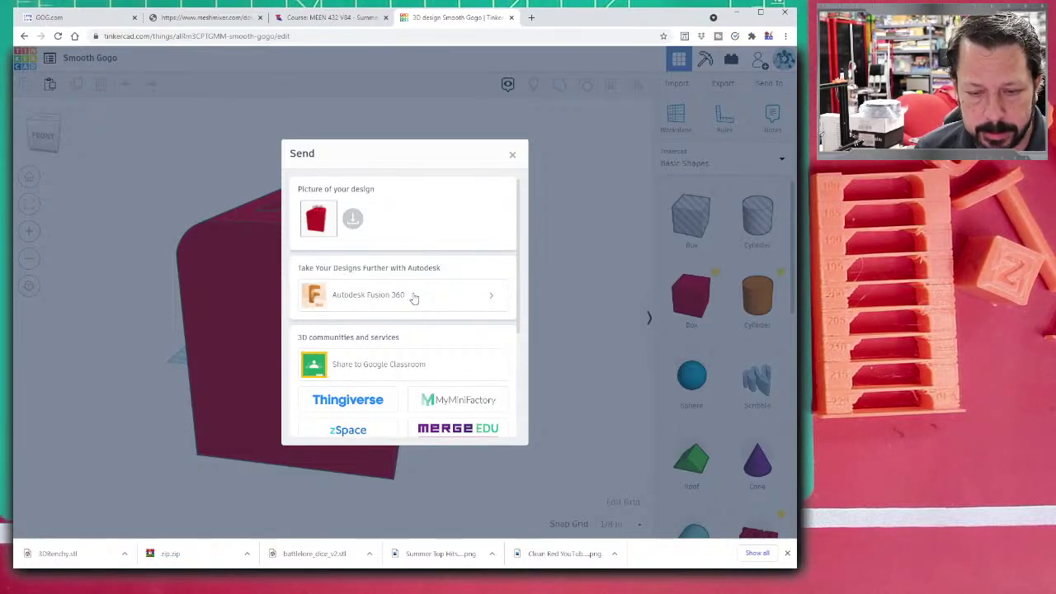
scroll(430, 305, down, 2)
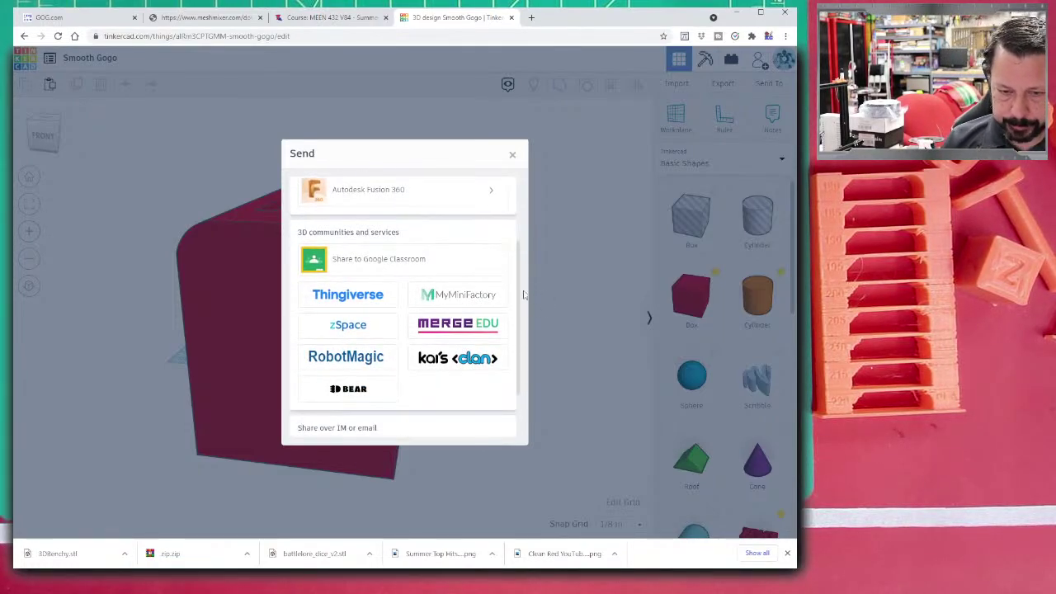
scroll(454, 281, up, 2)
scroll(448, 302, down, 3)
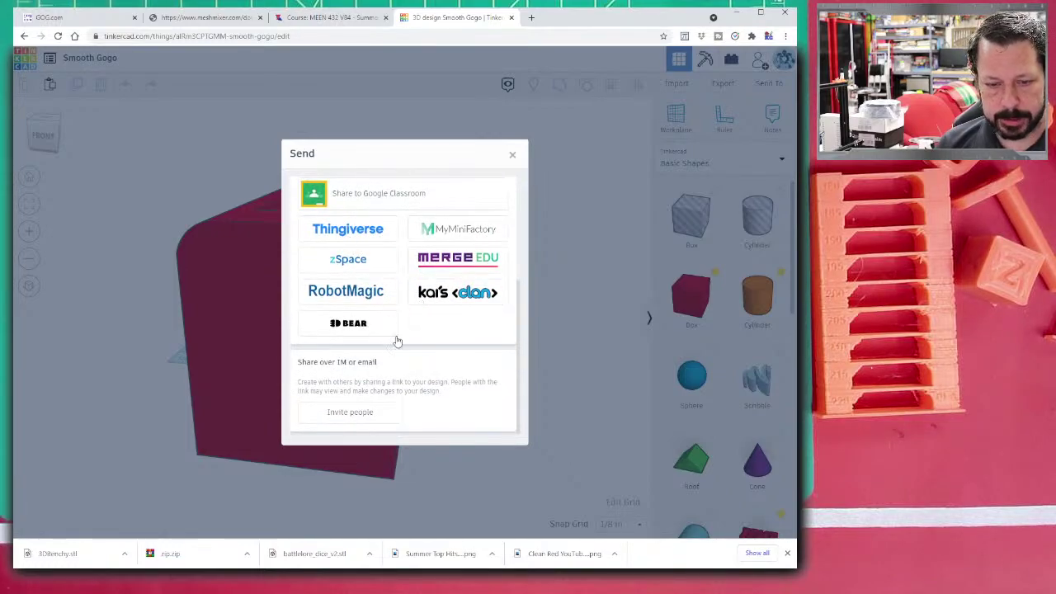
scroll(438, 289, up, 3)
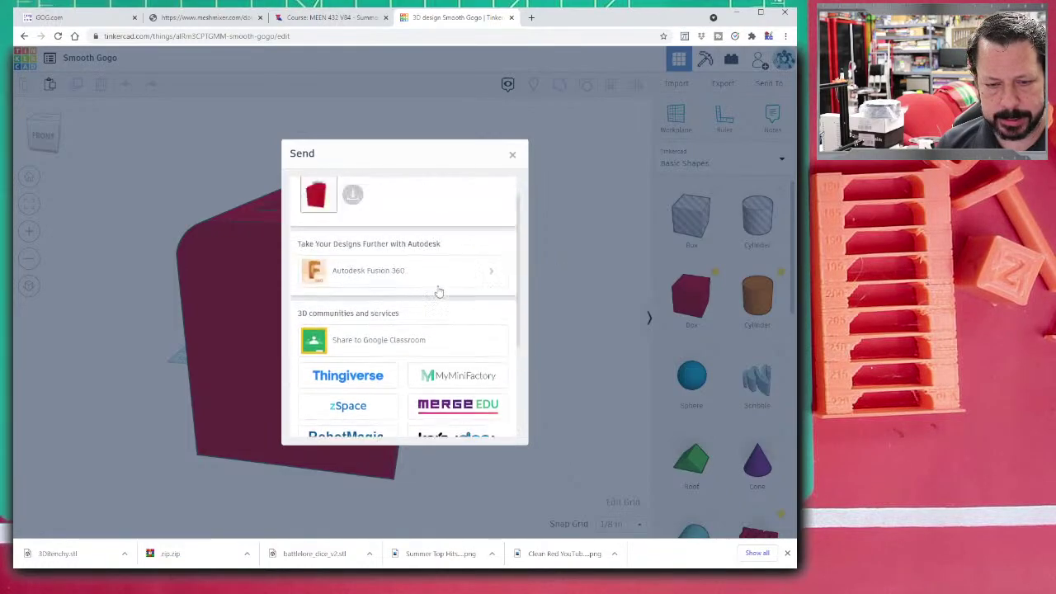
scroll(470, 337, down, 2)
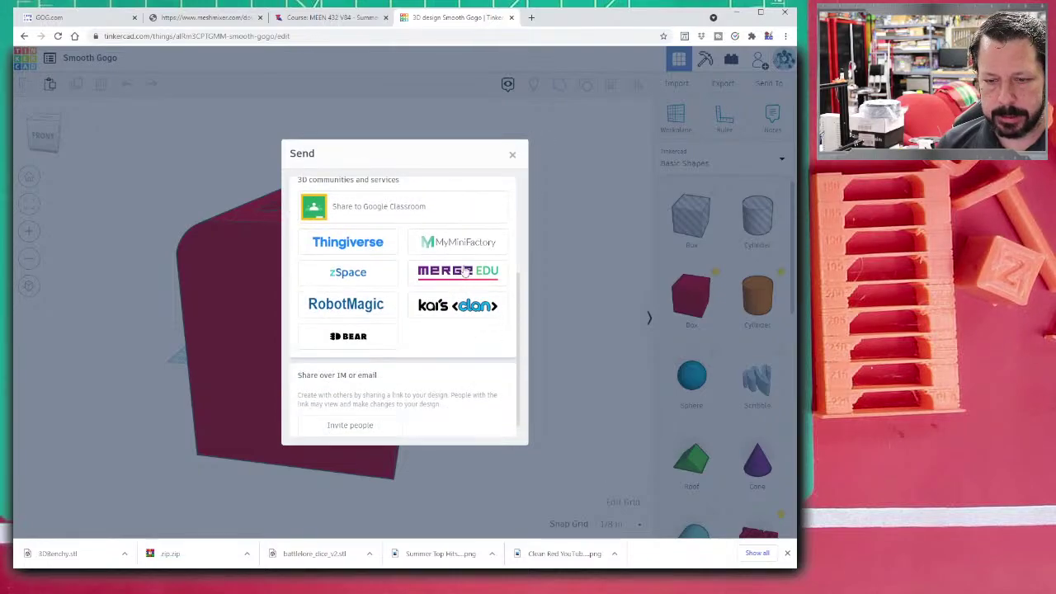
click(513, 153)
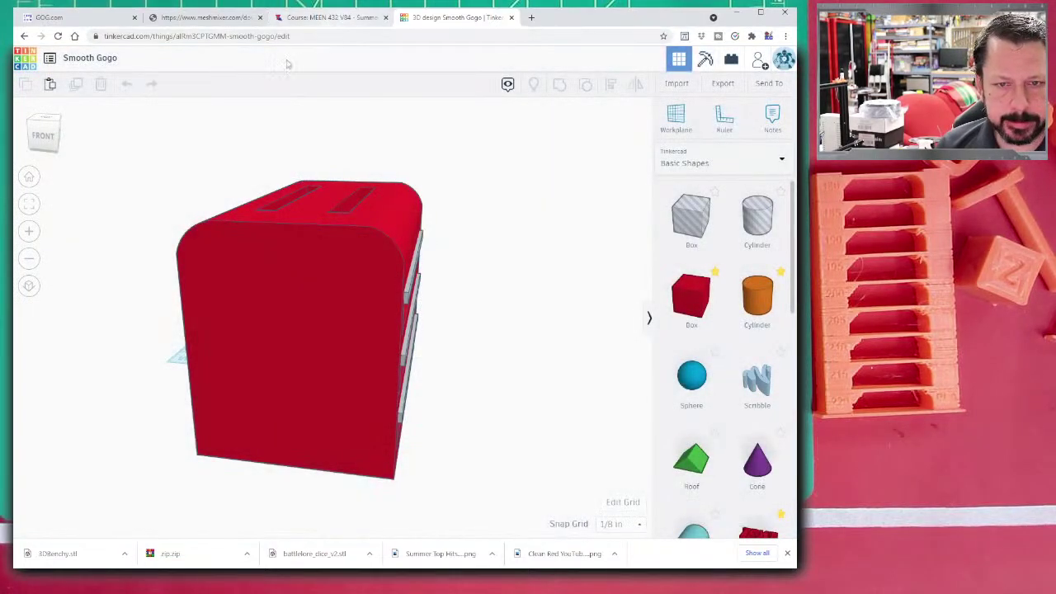
- Return to the design dashboard and look over the most recent designs around the saber
click(20, 61)
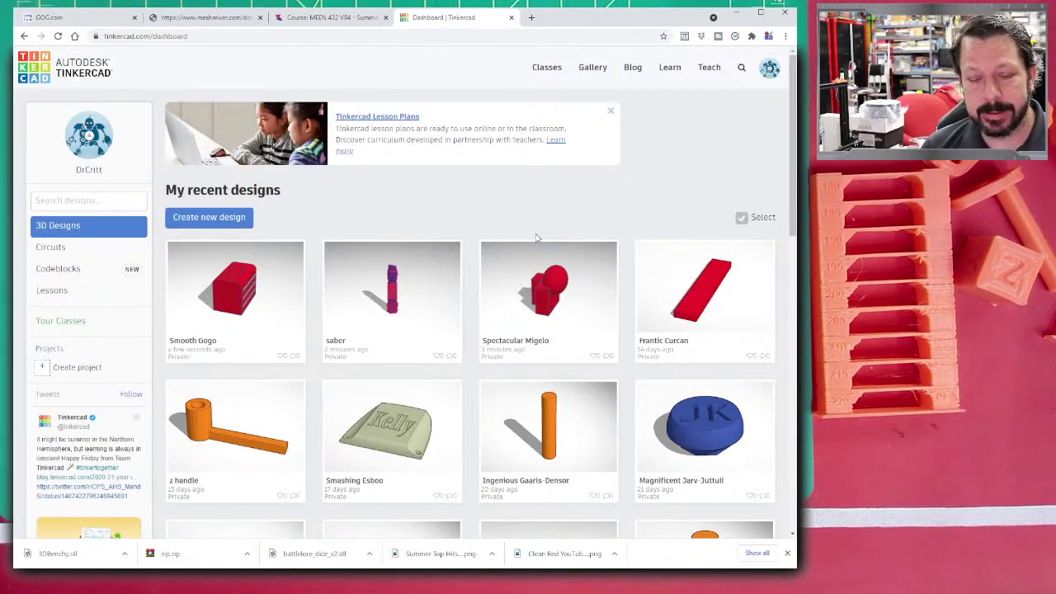
mouse_move(407, 245)
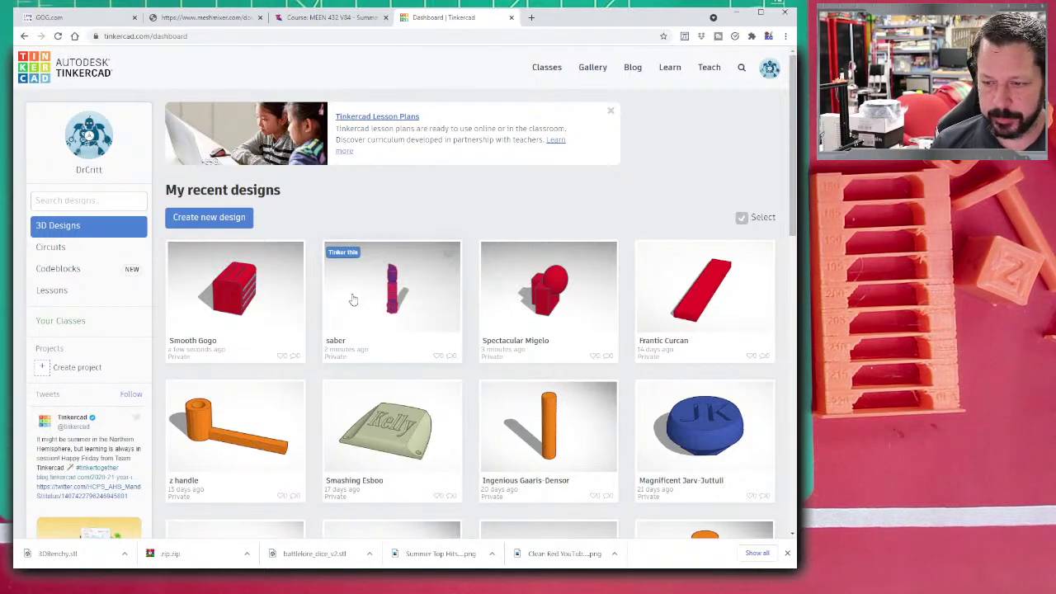
scroll(349, 294, down, 1)
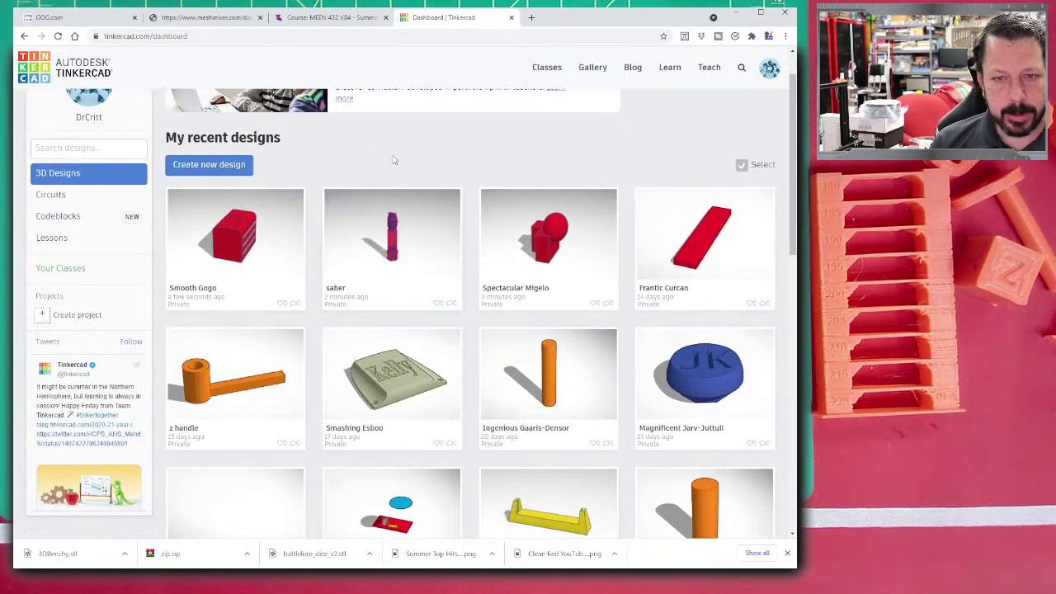
mouse_move(390, 275)
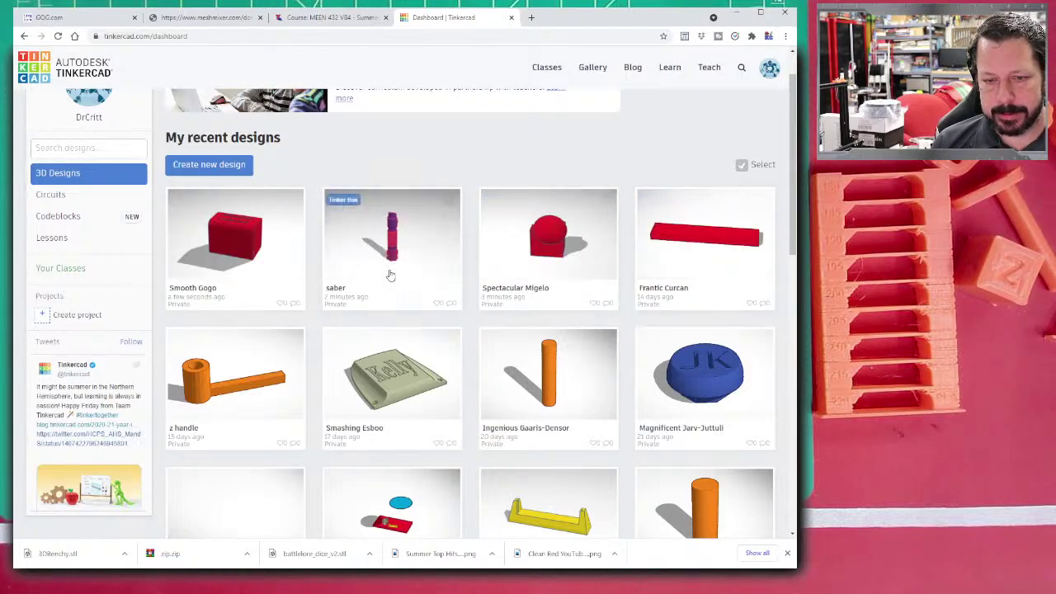
- Skim the recent designs on the dashboard, close Tinkercad and return to the Meshmixer download page
mouse_move(692, 388)
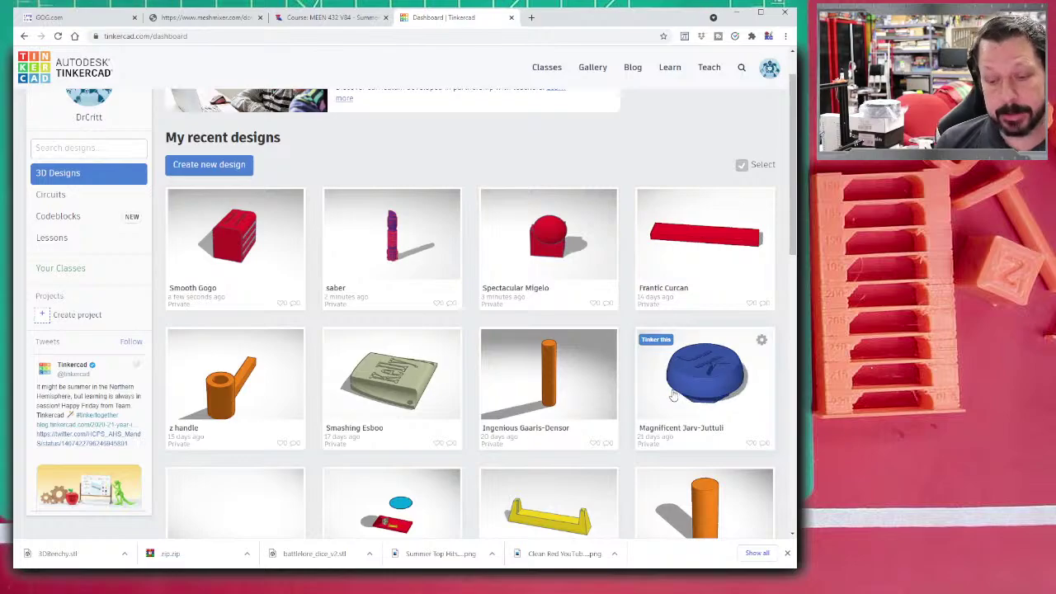
scroll(664, 393, down, 2)
scroll(658, 391, down, 3)
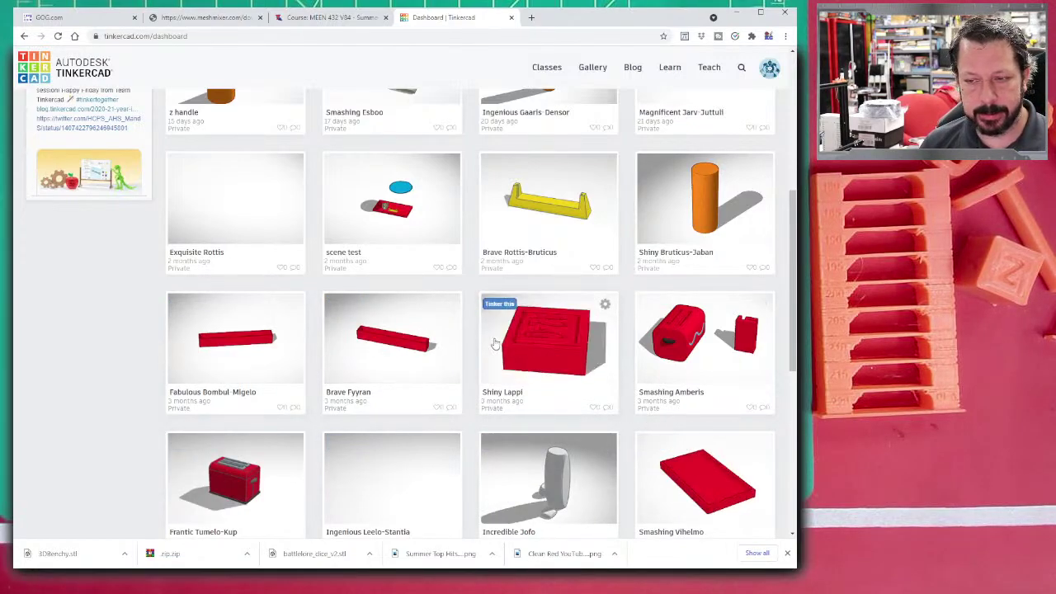
scroll(495, 342, up, 4)
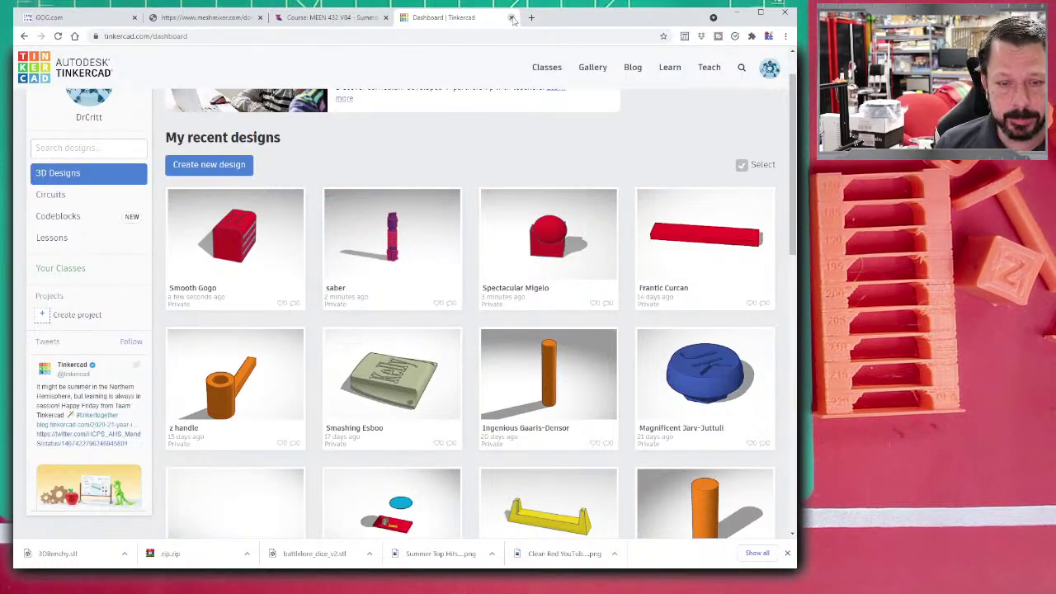
mouse_move(198, 240)
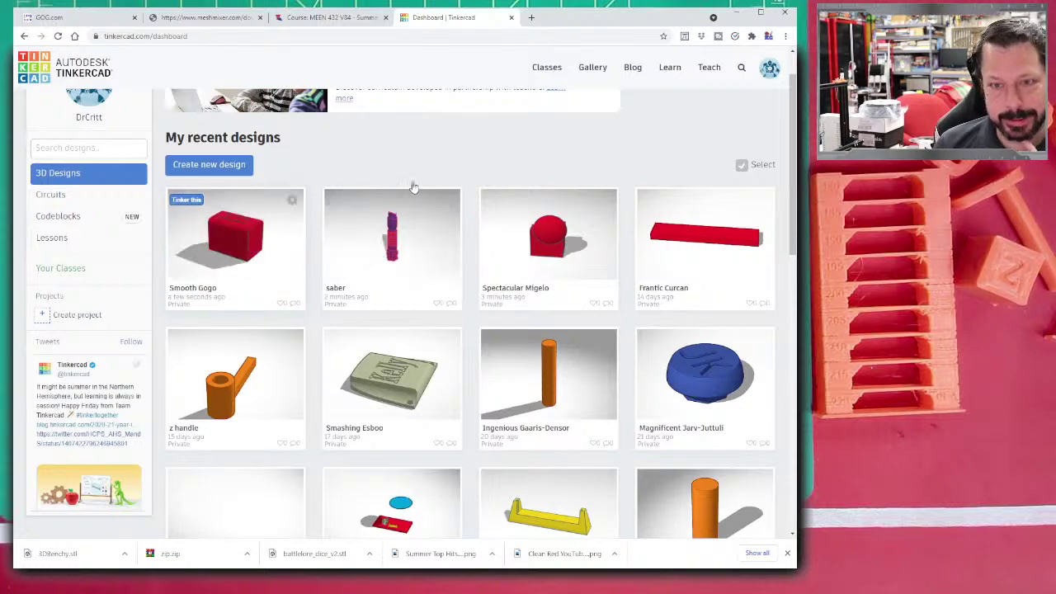
click(512, 17)
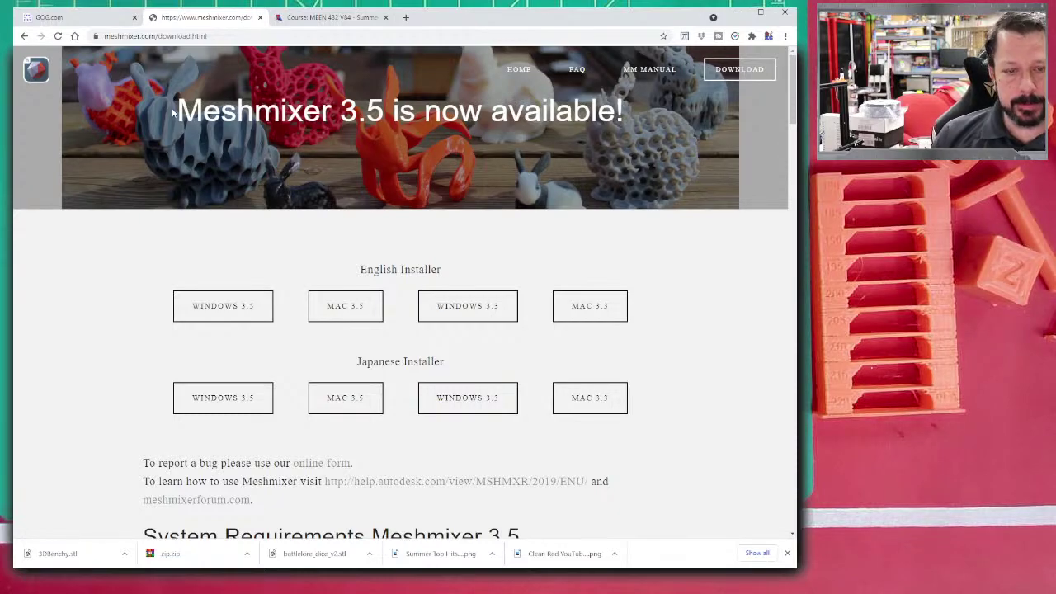
drag(175, 111, 254, 112)
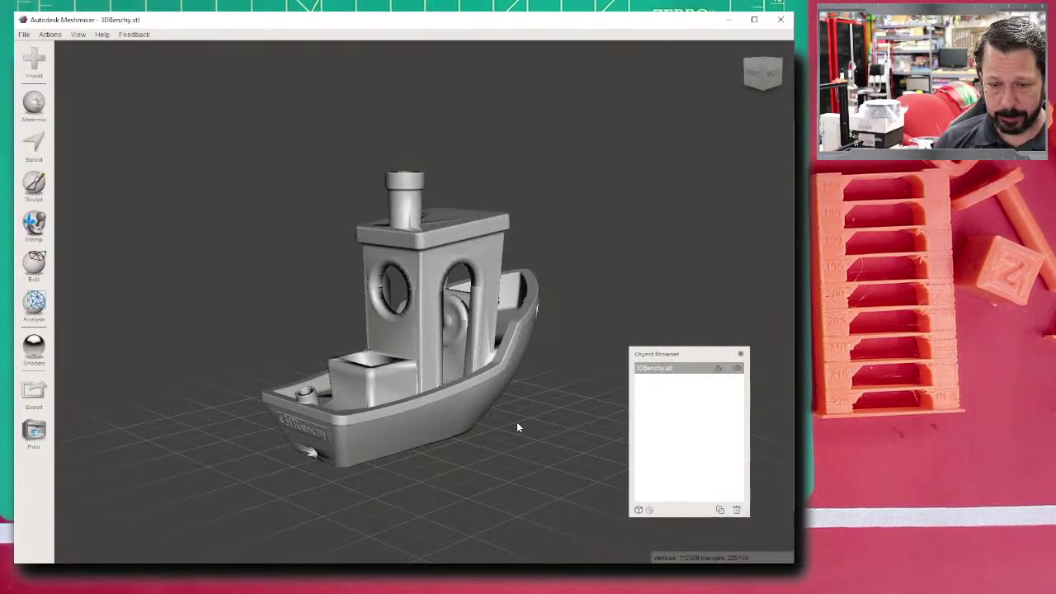
- In Meshmixer, replace the current mesh with 3DBenchy.stl from the Desktop, checking the supported mesh file types before importing
right_drag(517, 427, 214, 330)
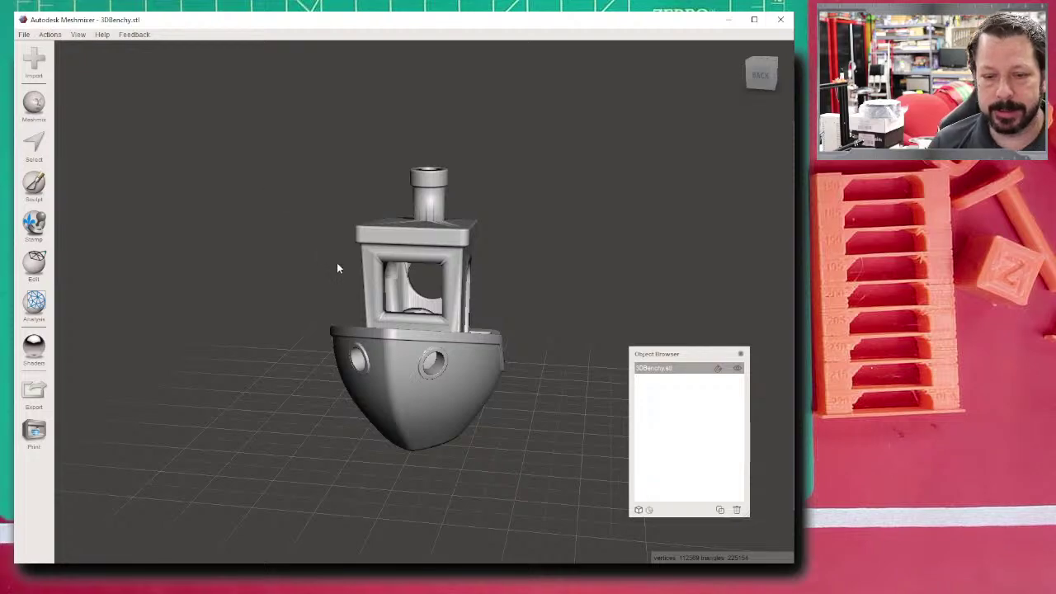
click(34, 64)
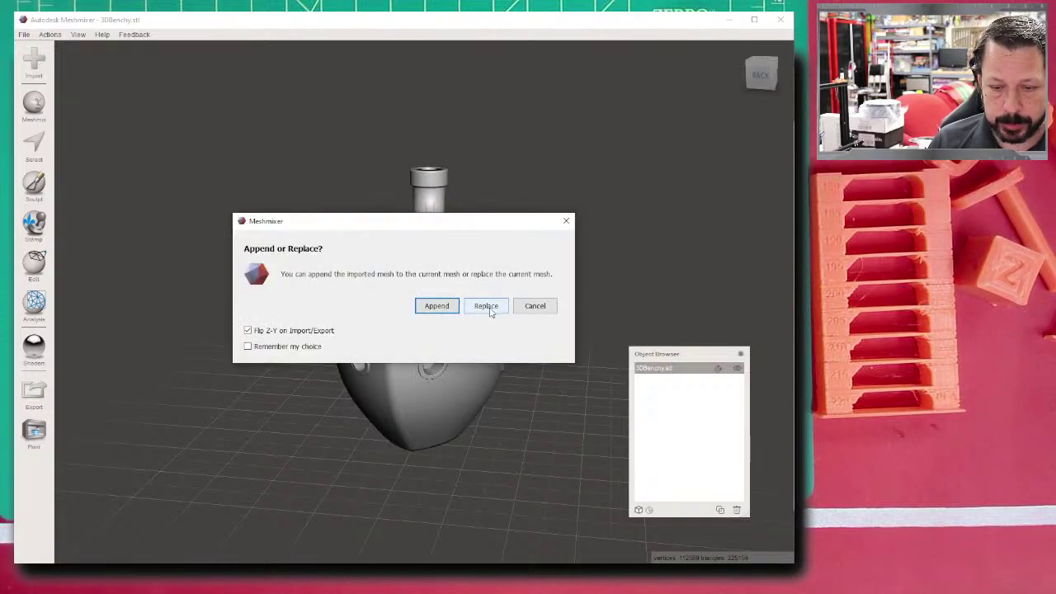
click(487, 306)
click(156, 112)
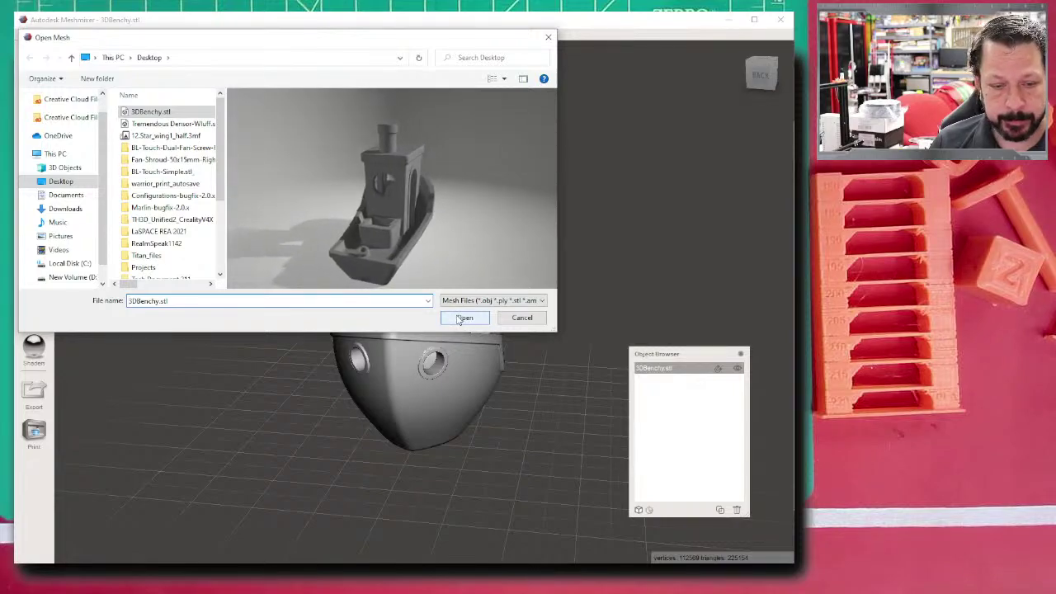
click(506, 301)
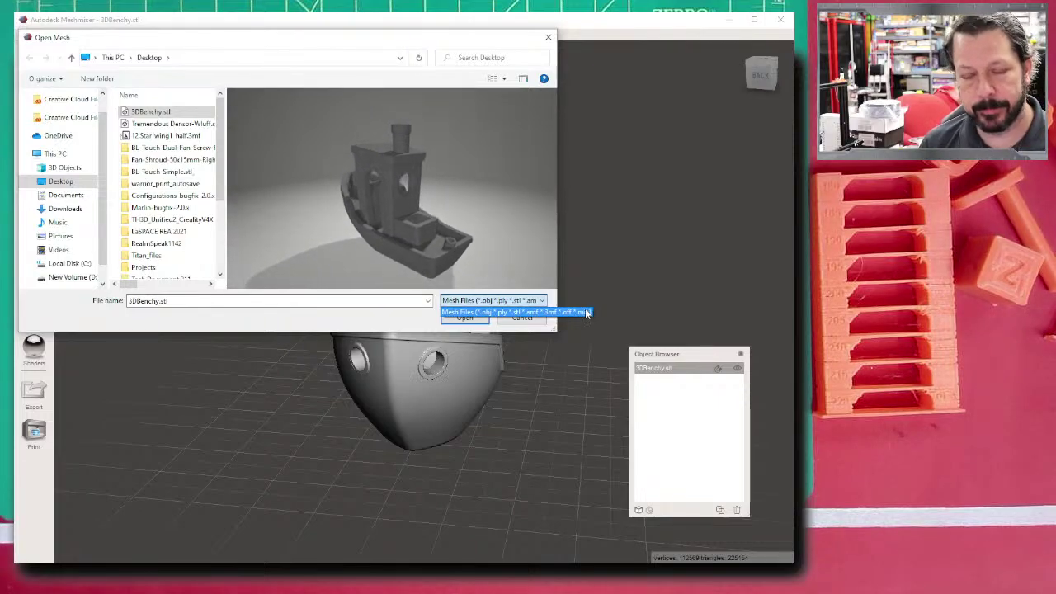
click(453, 312)
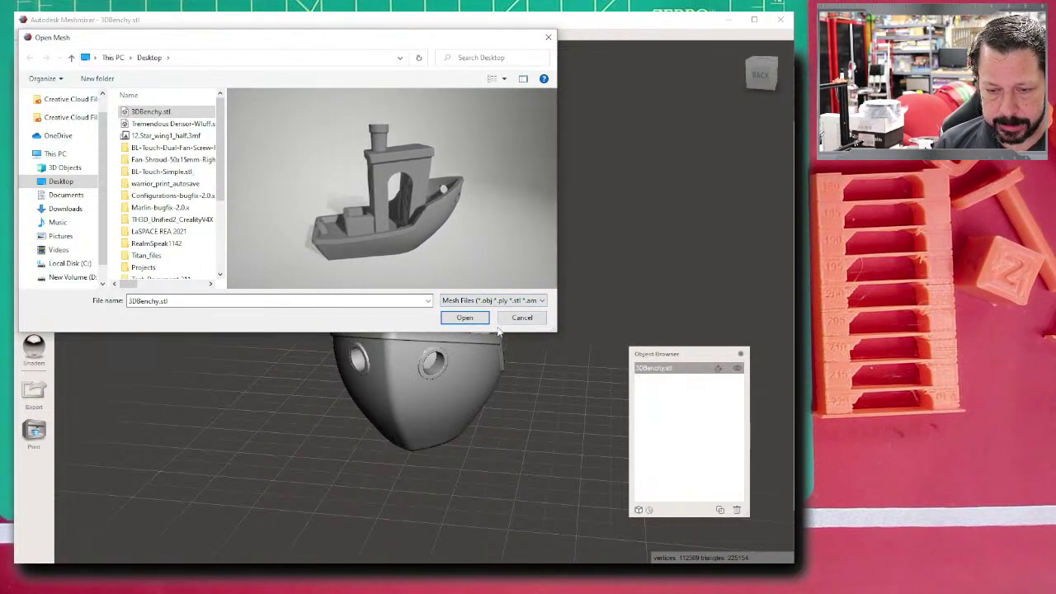
key(Return)
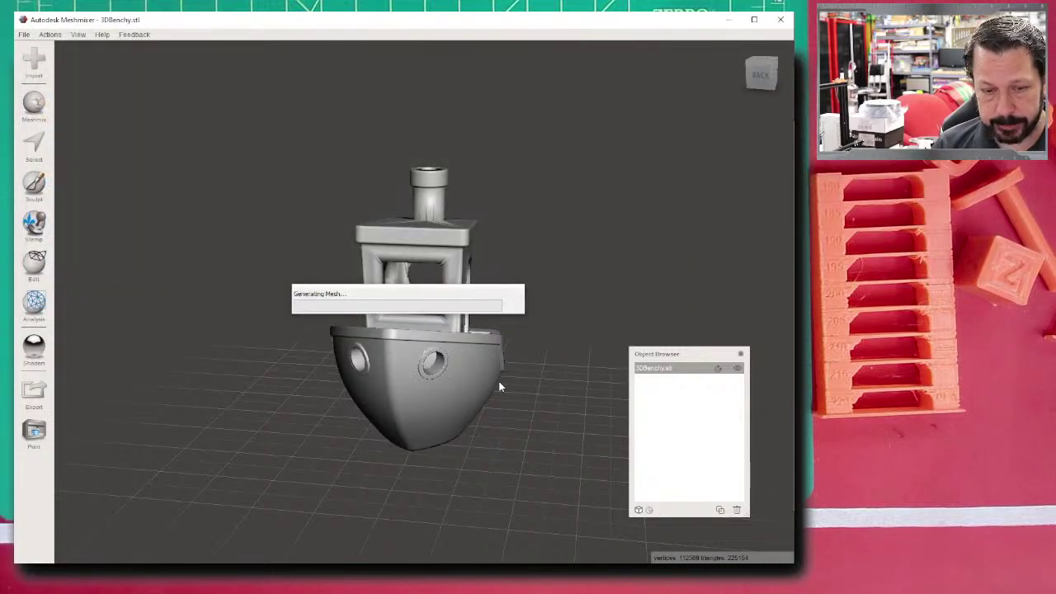
- Align the boat's base point to World Origin / Y-up with the Translate and Rotate transformation
right_drag(226, 361, 469, 400)
right_drag(302, 337, 250, 285)
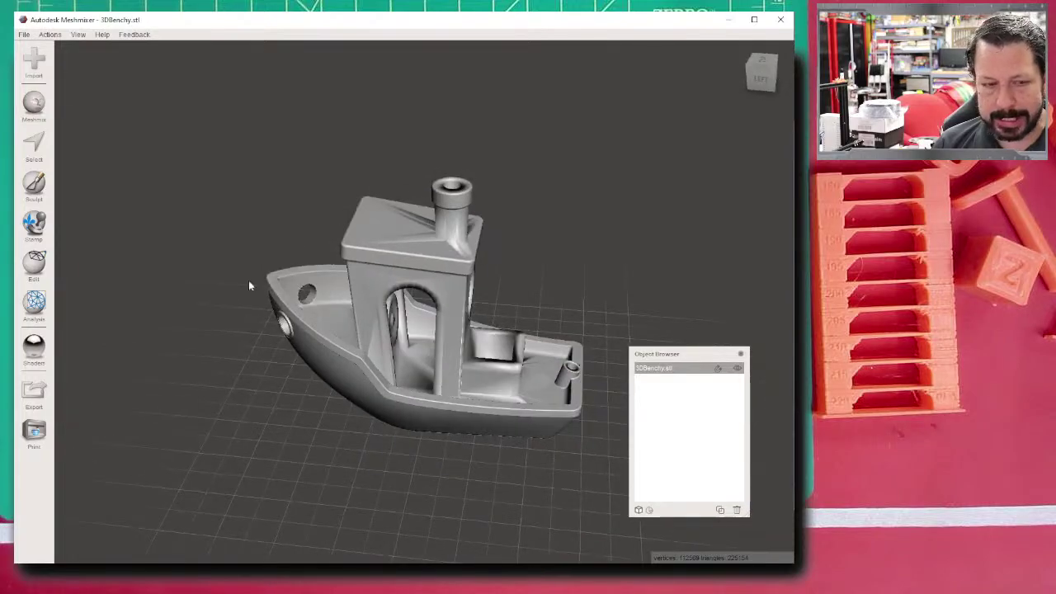
click(29, 275)
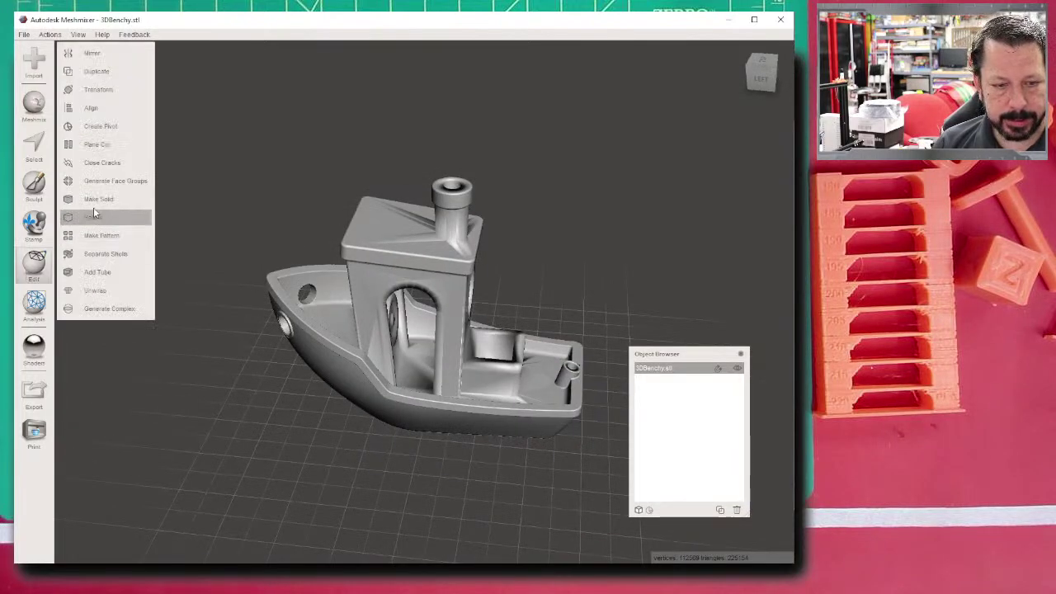
click(92, 110)
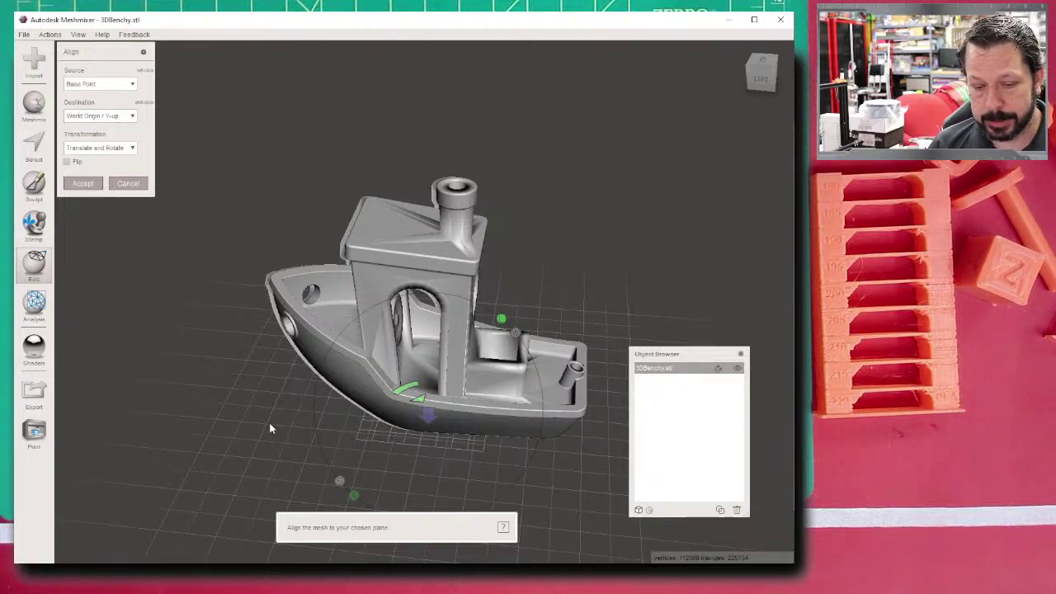
click(84, 183)
right_drag(215, 452, 260, 404)
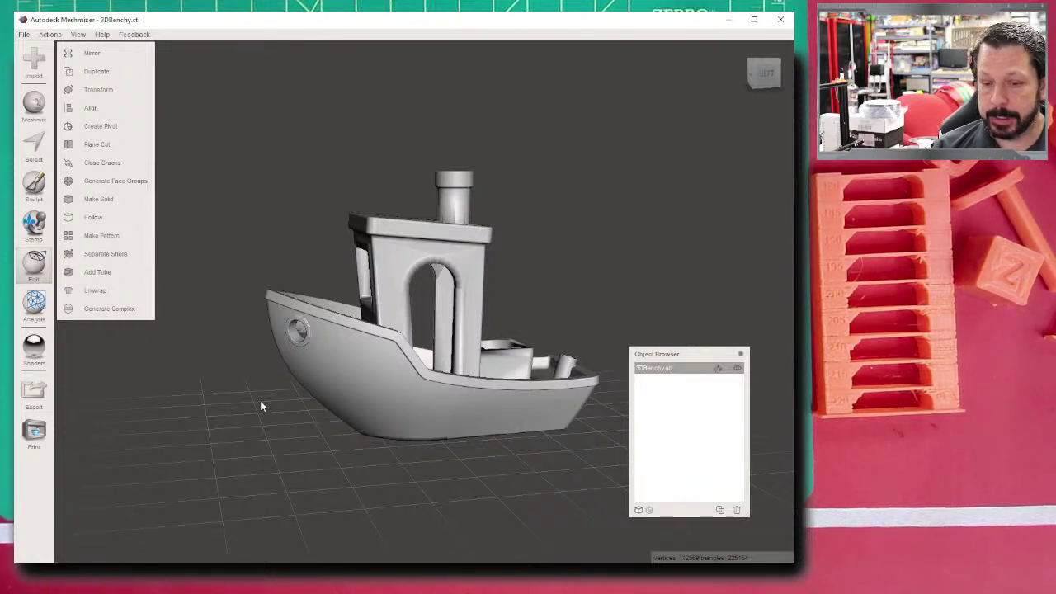
- Append a second copy of 3DBenchy.stl from the Desktop to the scene, previewing the Tremendous Densor-Wluff file on the way
click(34, 59)
click(438, 306)
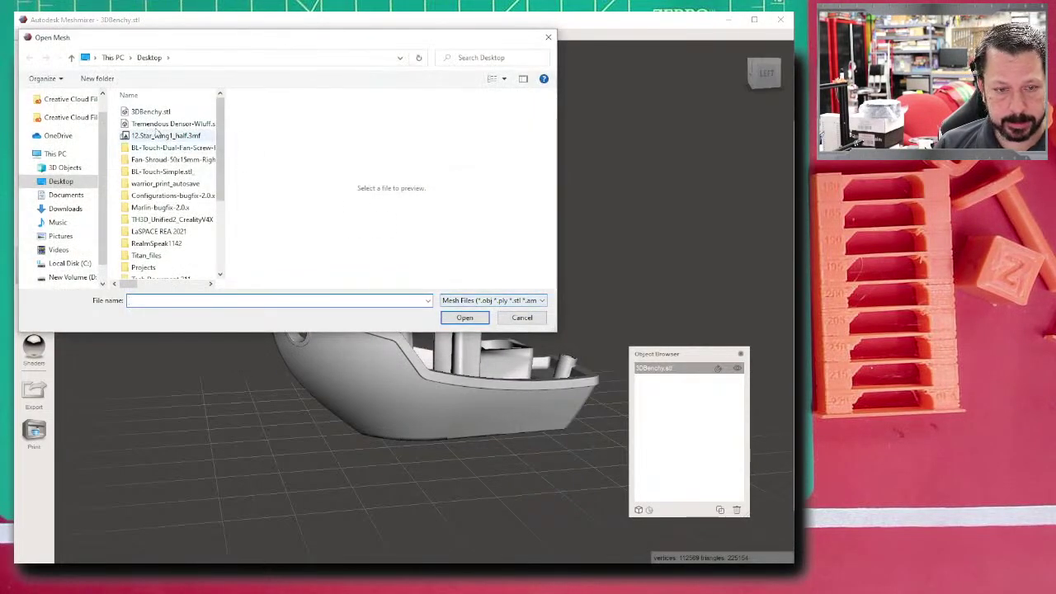
click(150, 111)
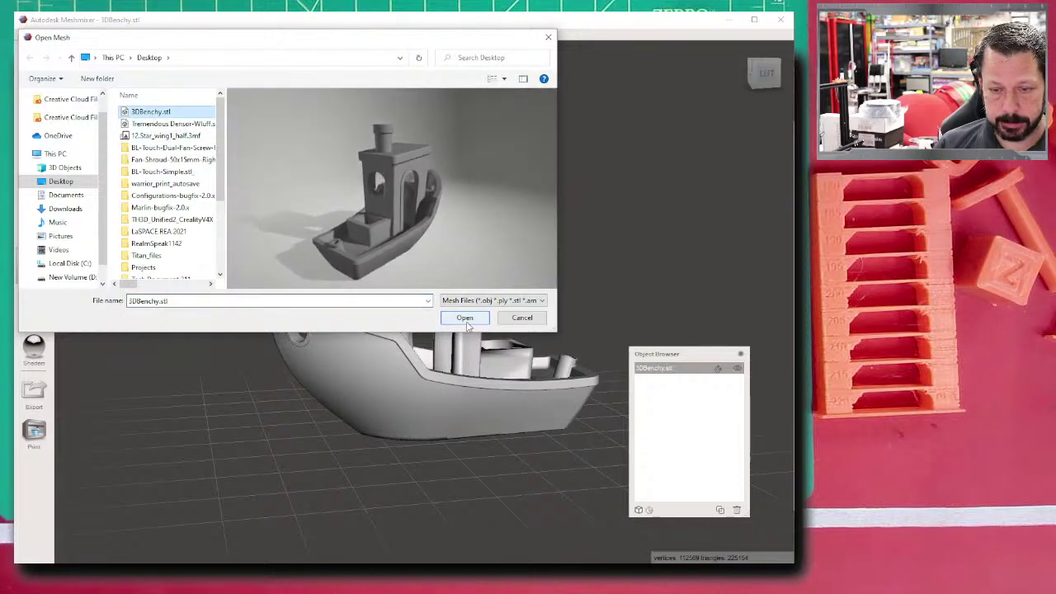
click(156, 123)
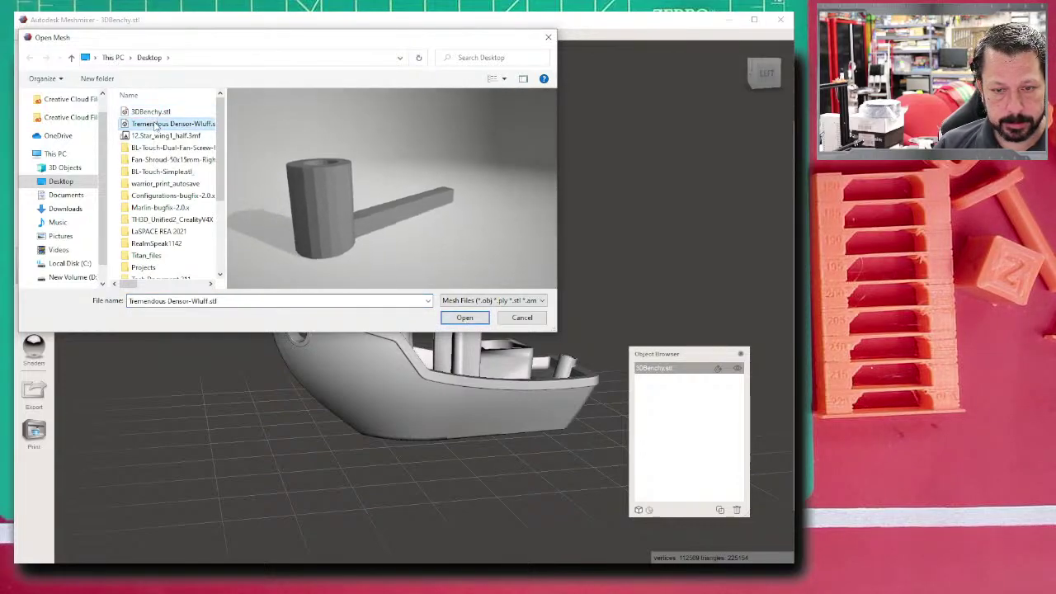
click(152, 113)
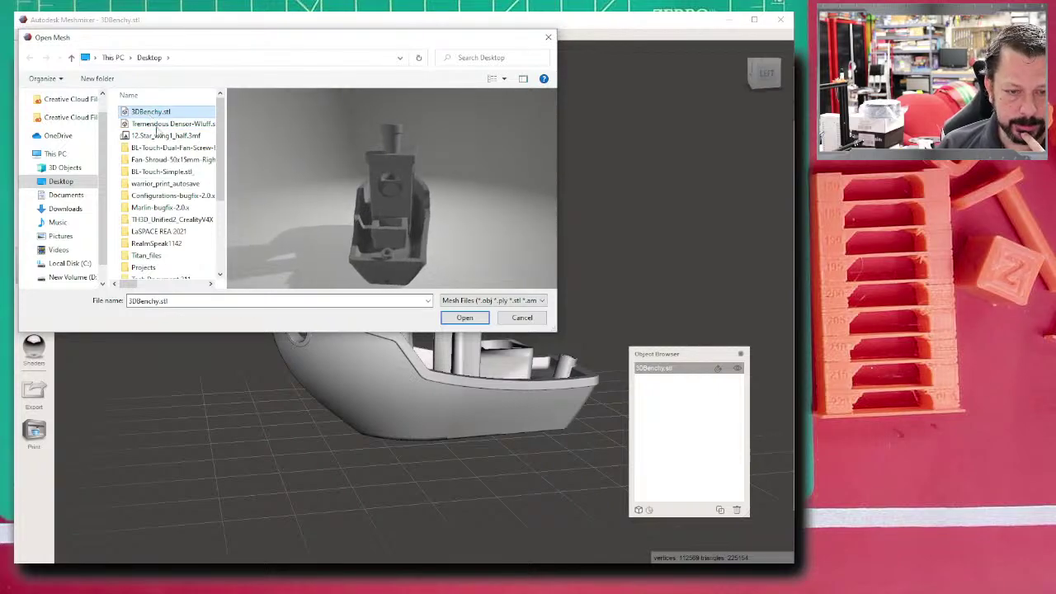
click(471, 321)
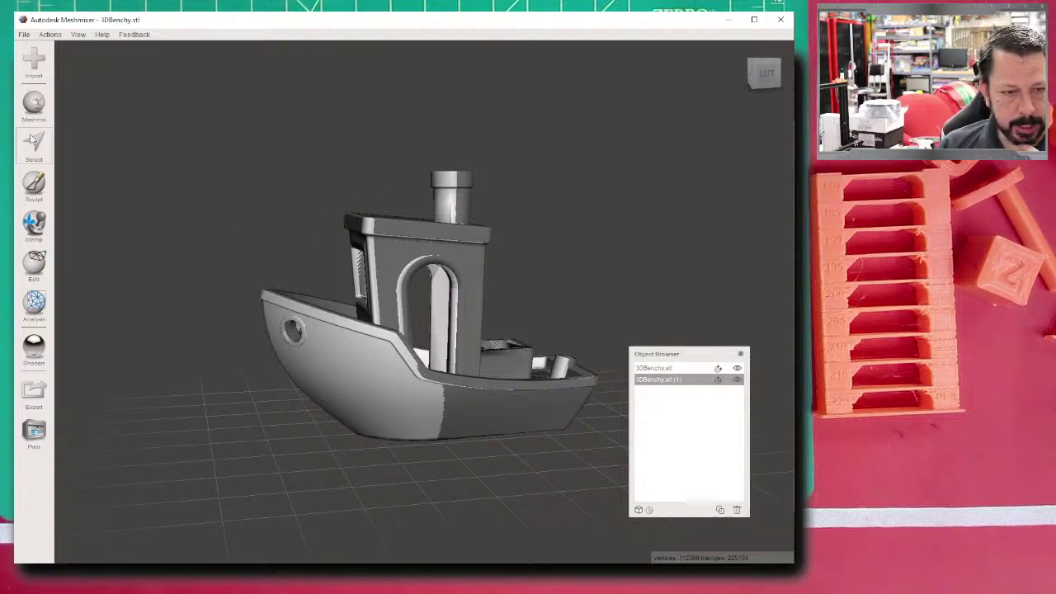
- Transform the appended boat about -27.52 mm along X, and try a change with its vertical handle and undo it
click(35, 275)
click(97, 89)
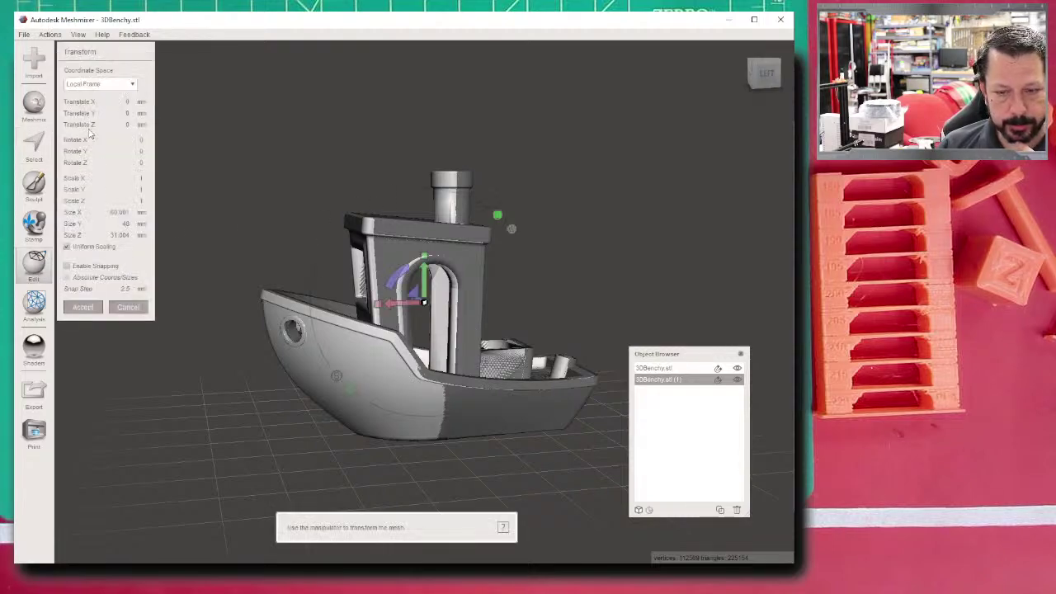
drag(402, 308, 565, 309)
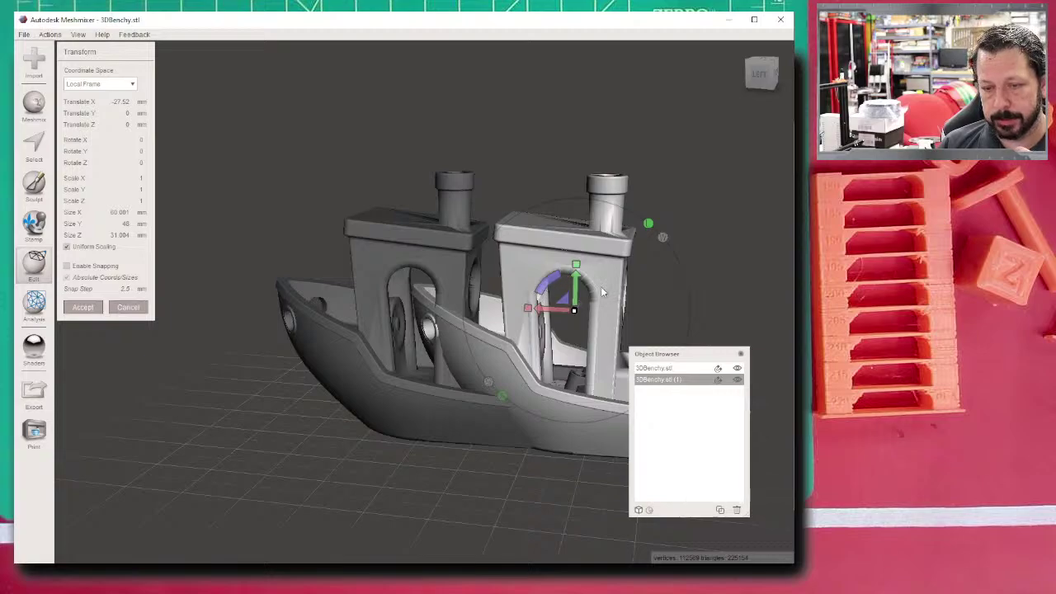
drag(578, 267, 588, 147)
key(ctrl+z)
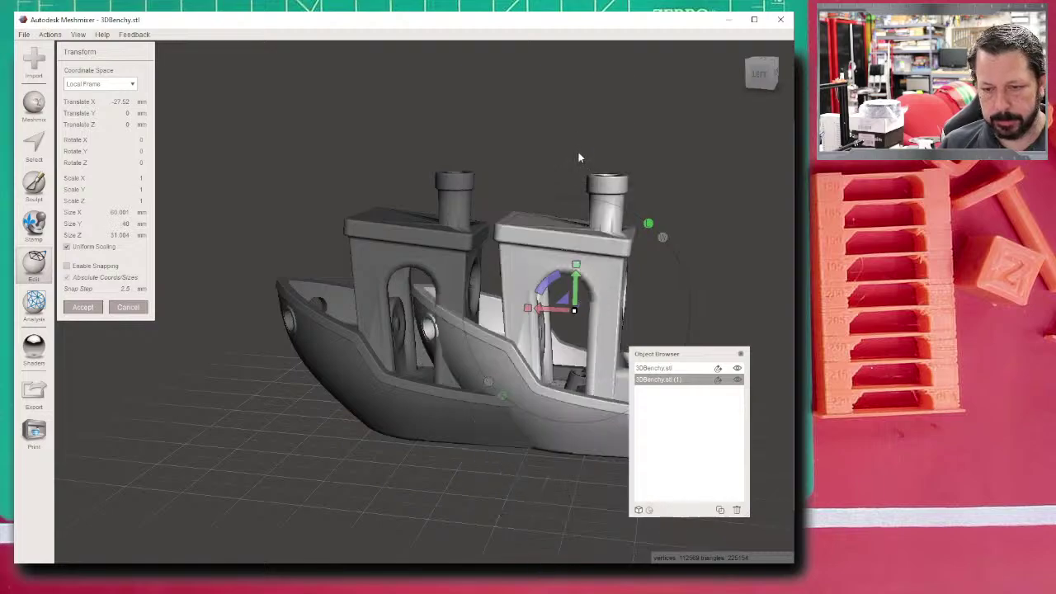
- Rotate the appended boat 180 degrees to face the opposite way and move it to about -36.3 mm along X
right_drag(723, 263, 463, 405)
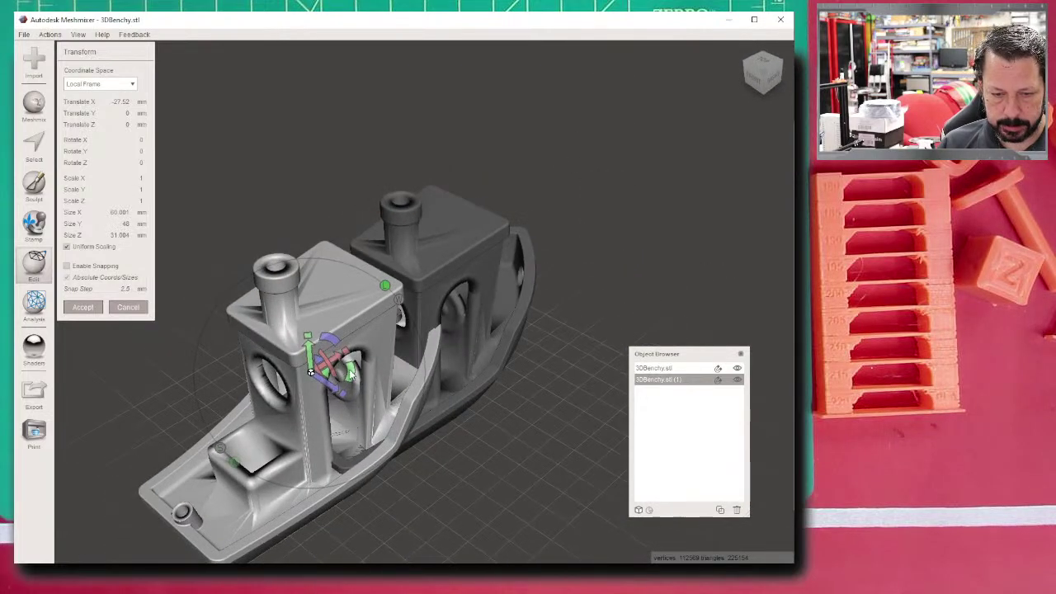
drag(351, 375, 210, 378)
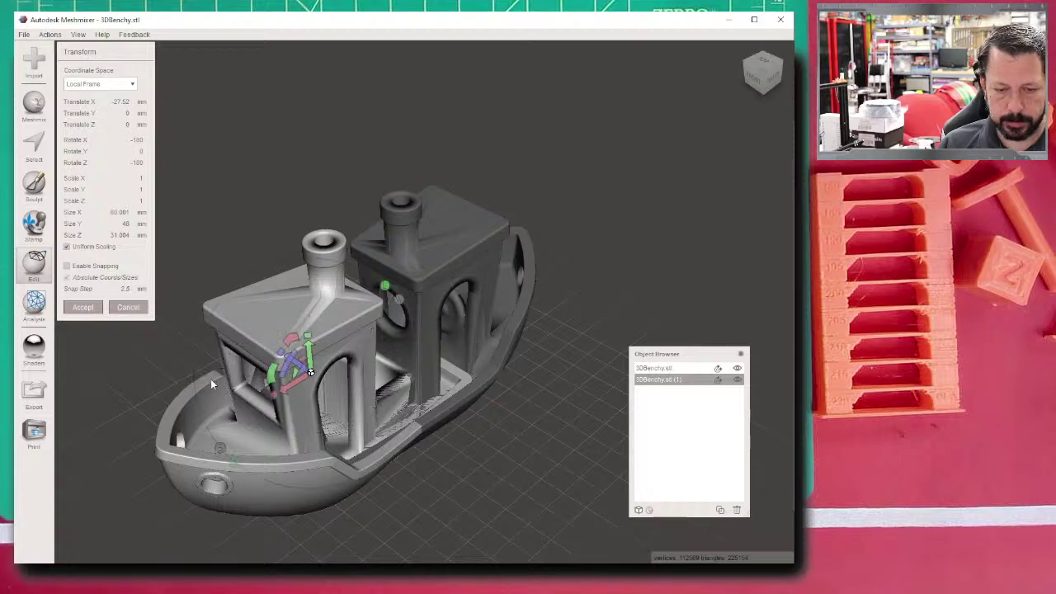
right_drag(211, 379, 436, 454)
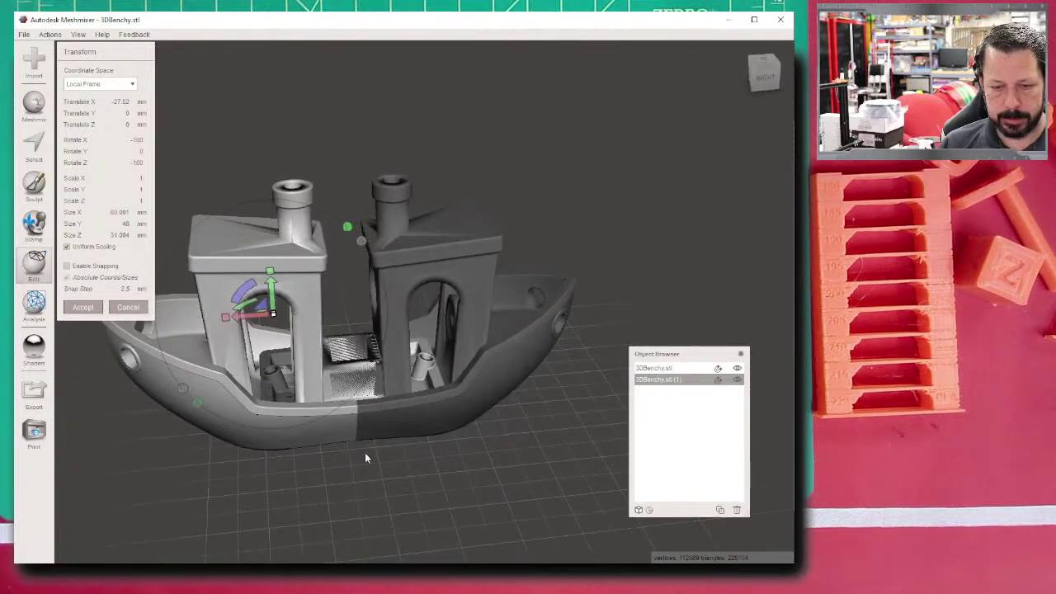
right_drag(365, 458, 402, 441)
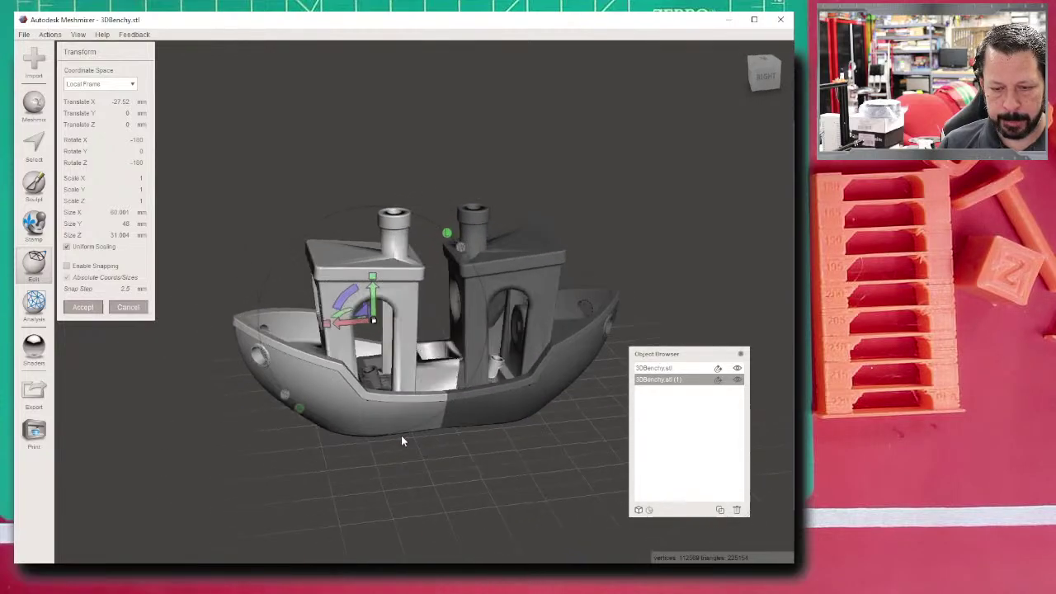
drag(353, 328, 311, 320)
right_drag(380, 462, 497, 464)
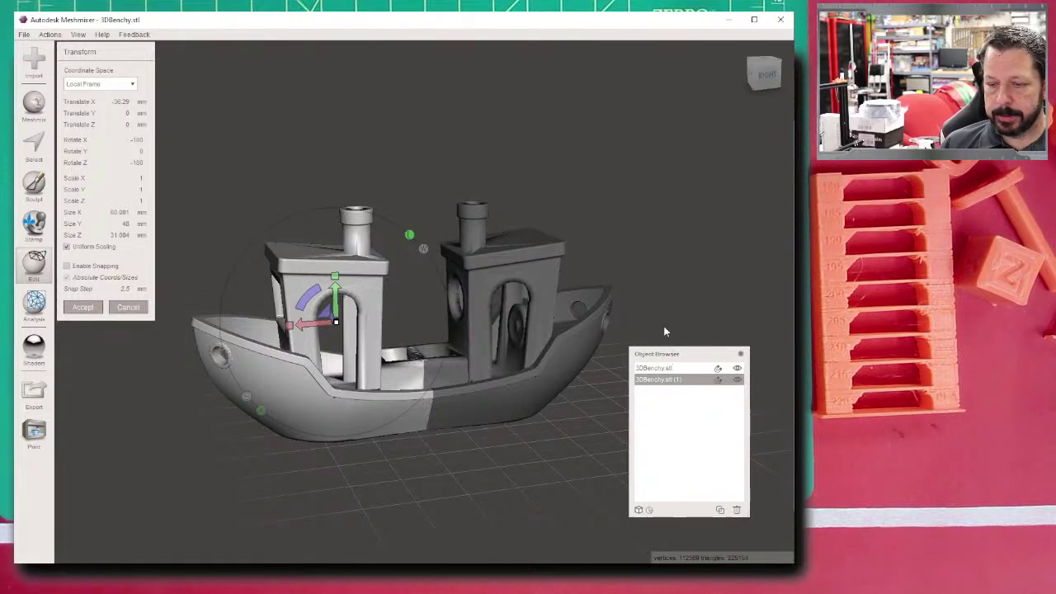
- Move the Object Browser closer to the boats, close it and show it again
drag(665, 331, 503, 95)
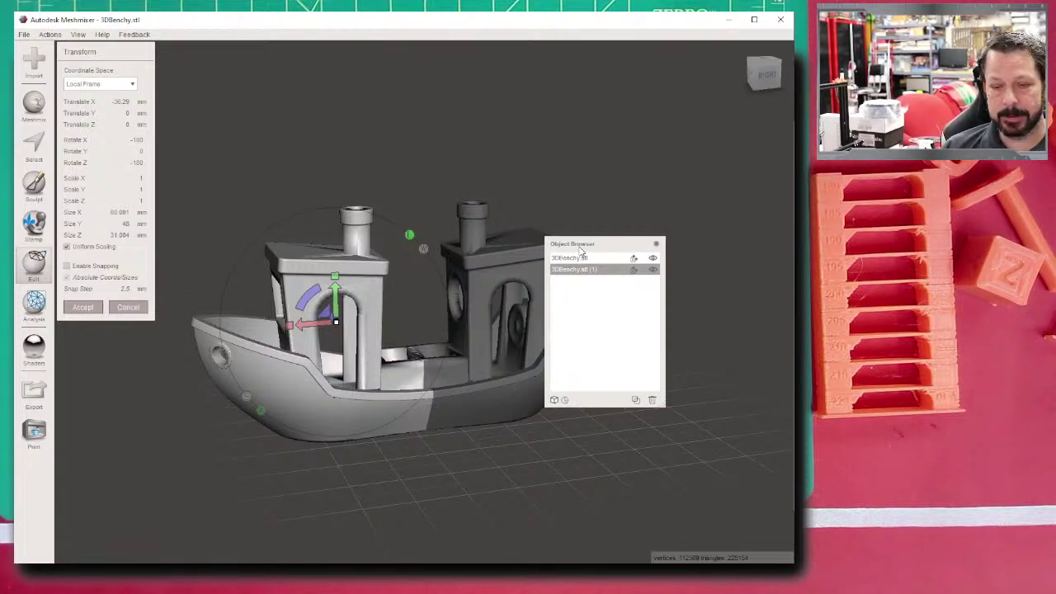
click(656, 244)
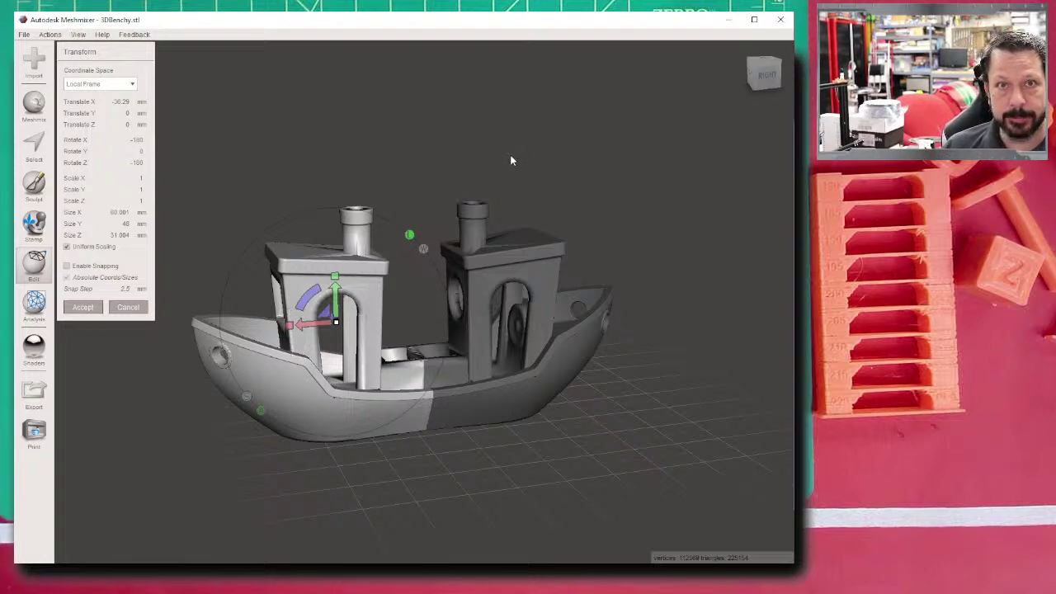
click(78, 35)
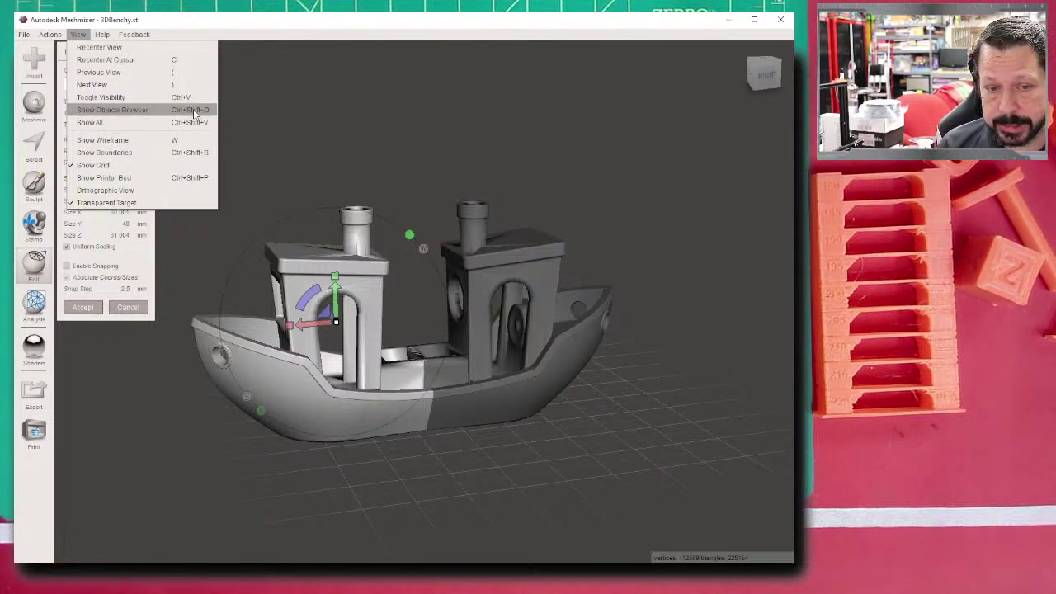
click(108, 110)
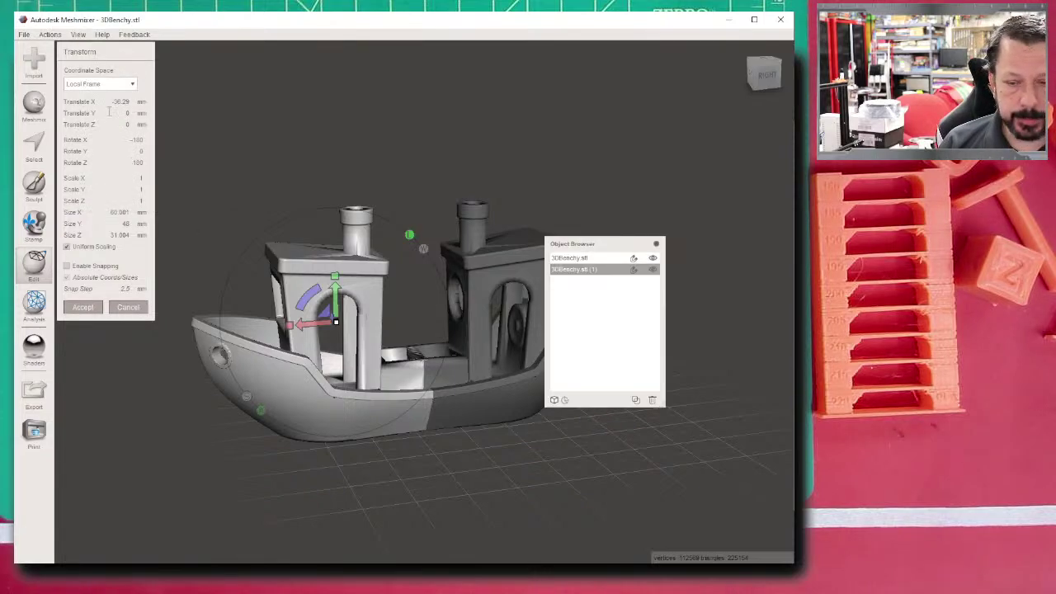
- Switch the active object back and forth between 3DBenchy.stl and 3DBenchy.stl (1), ending on the appended boat
click(573, 261)
click(573, 269)
click(572, 258)
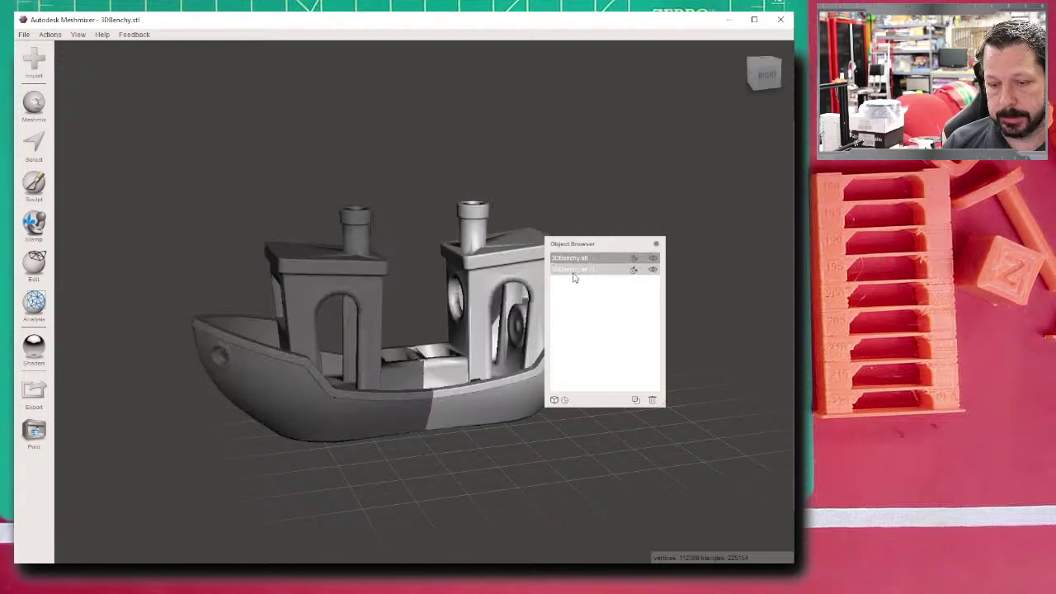
click(572, 270)
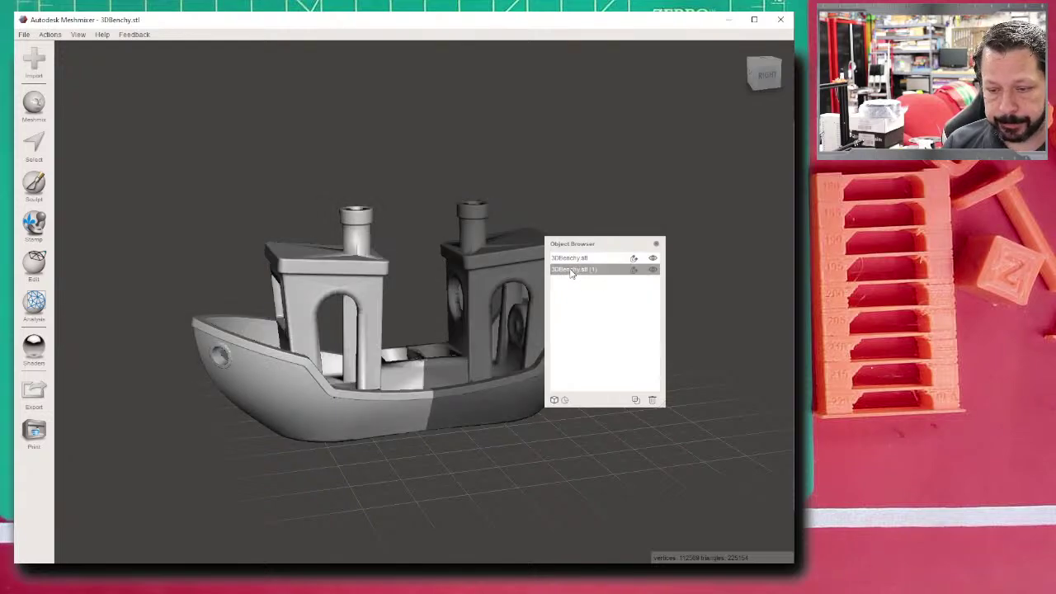
- Hide the appended boat, show it again and make it the active object
click(654, 271)
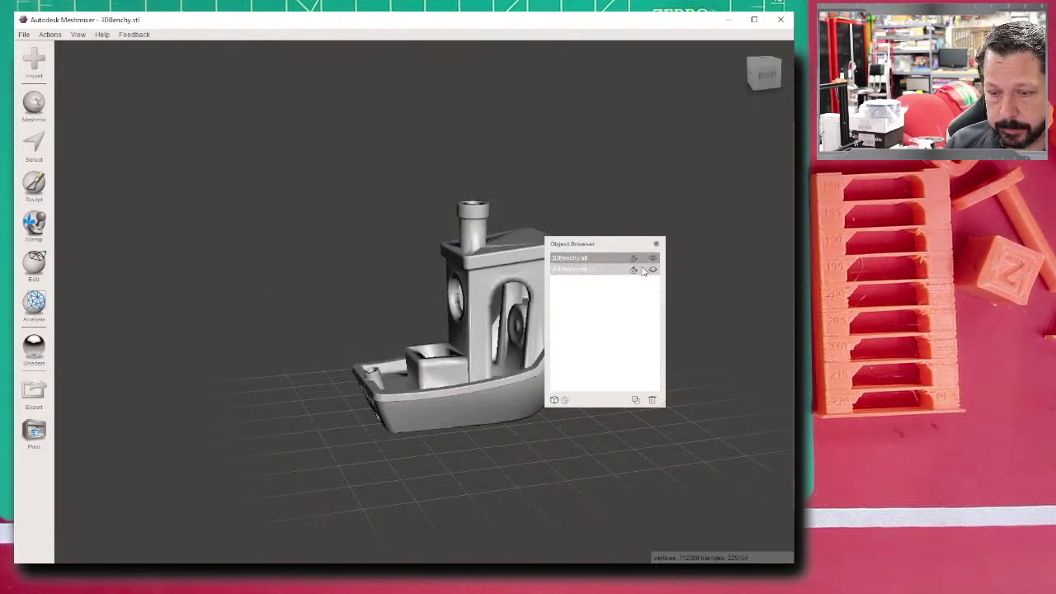
click(651, 272)
click(569, 270)
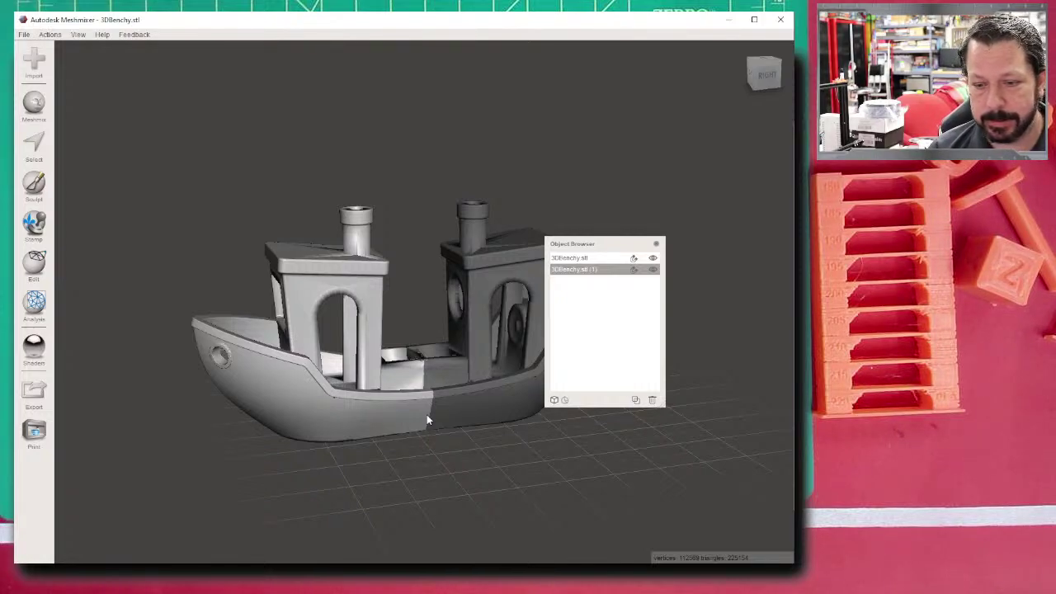
- Move the Object Browser away from the work area, select both boats and start a Boolean Union of them
drag(584, 243, 627, 289)
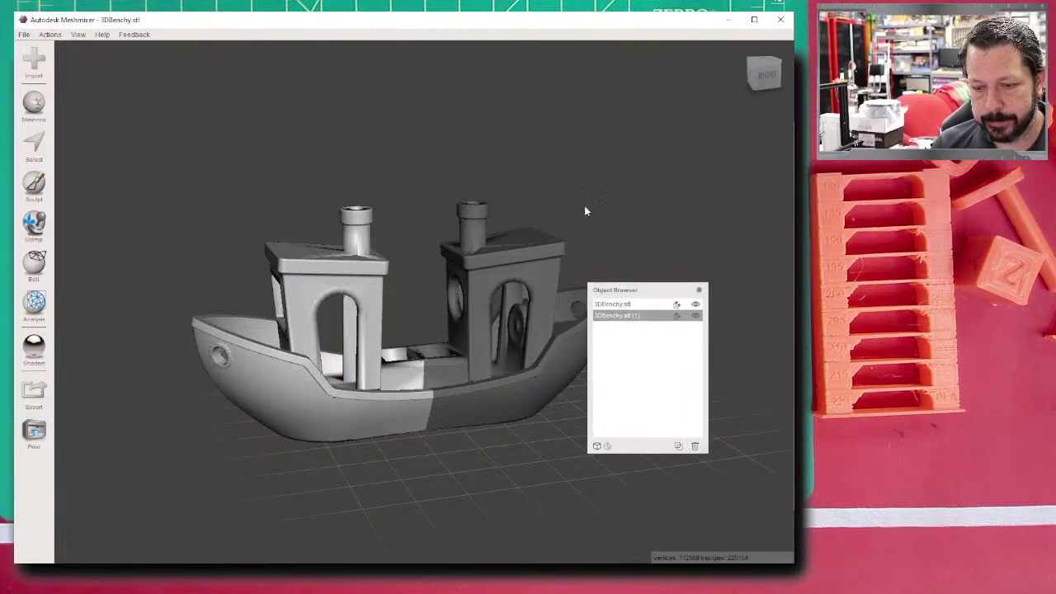
drag(585, 212, 217, 50)
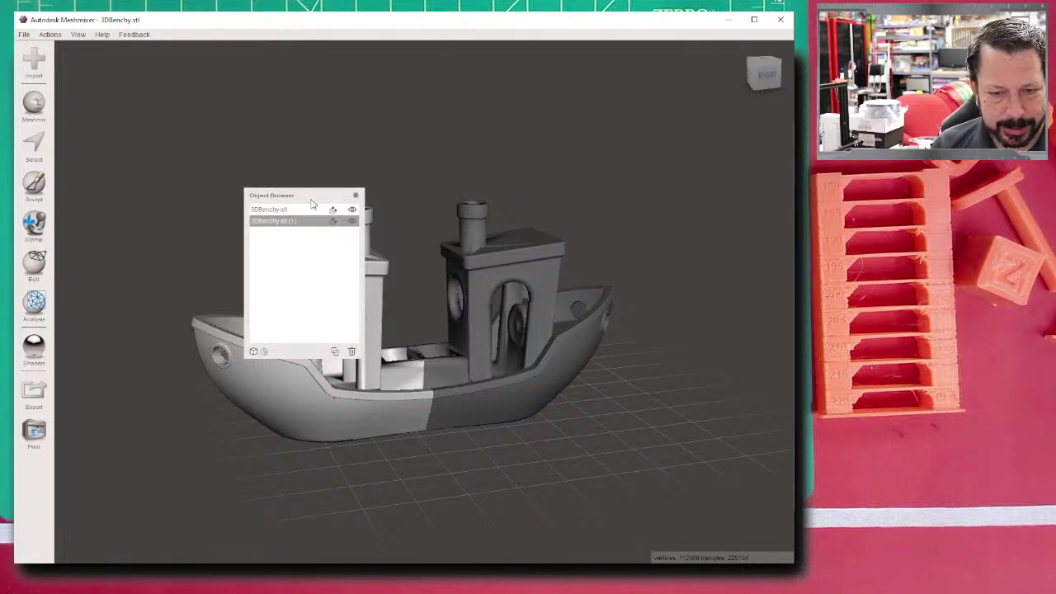
shift+click(278, 211)
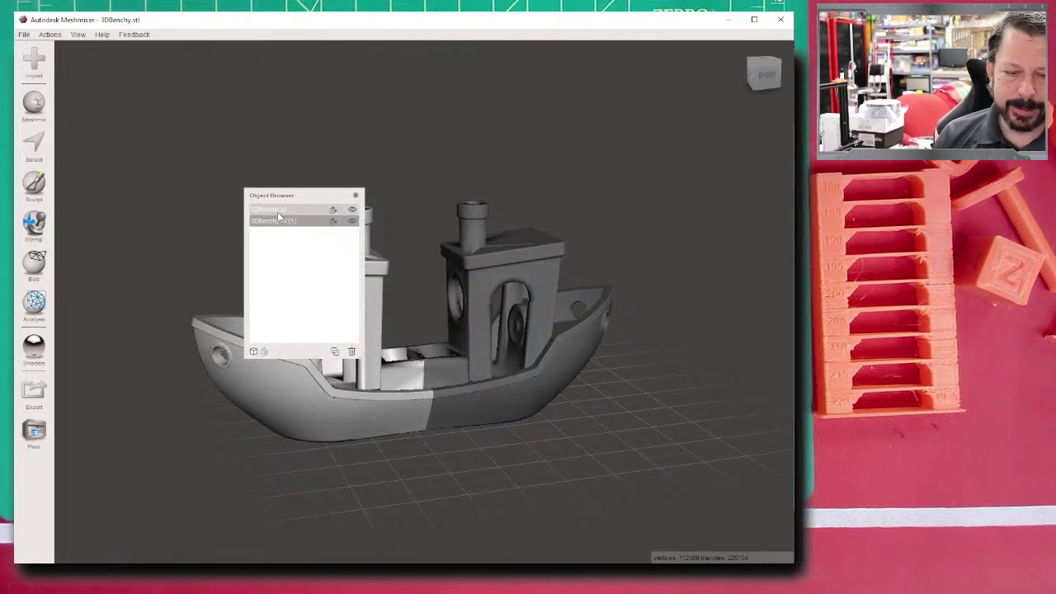
click(276, 239)
shift+click(281, 215)
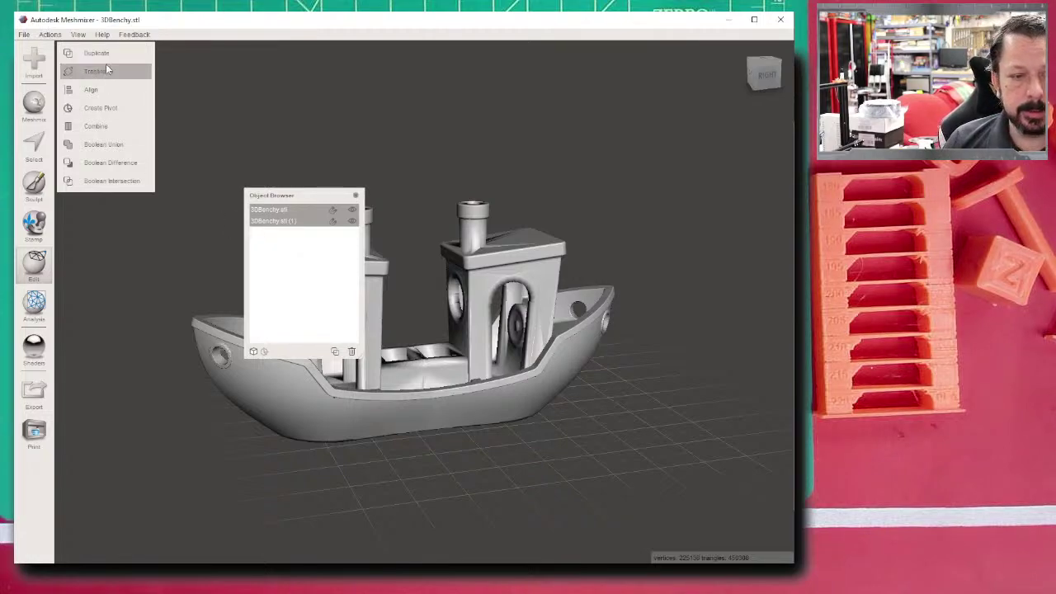
click(120, 146)
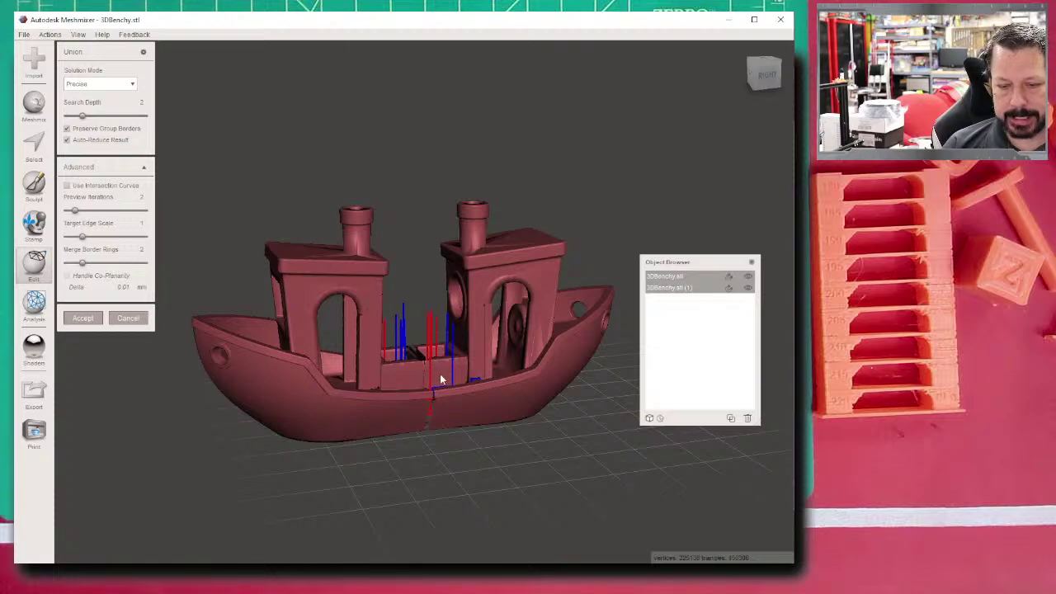
- Set the union's search depth to 0 and turn off Auto-Reduce Result while viewing the seam between the hulls
scroll(433, 423, up, 10)
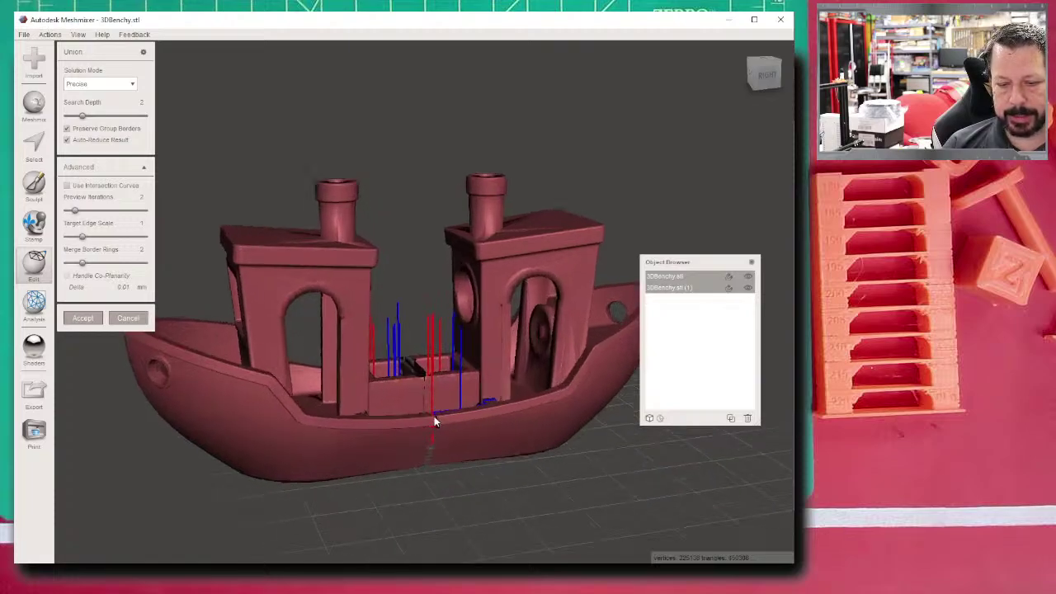
scroll(429, 291, up, 10)
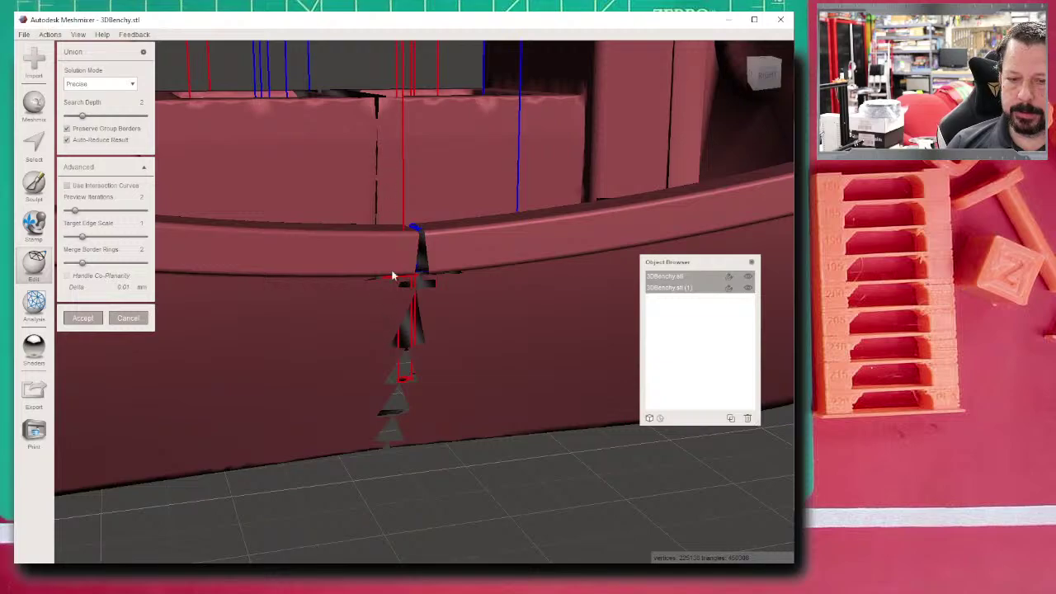
click(83, 117)
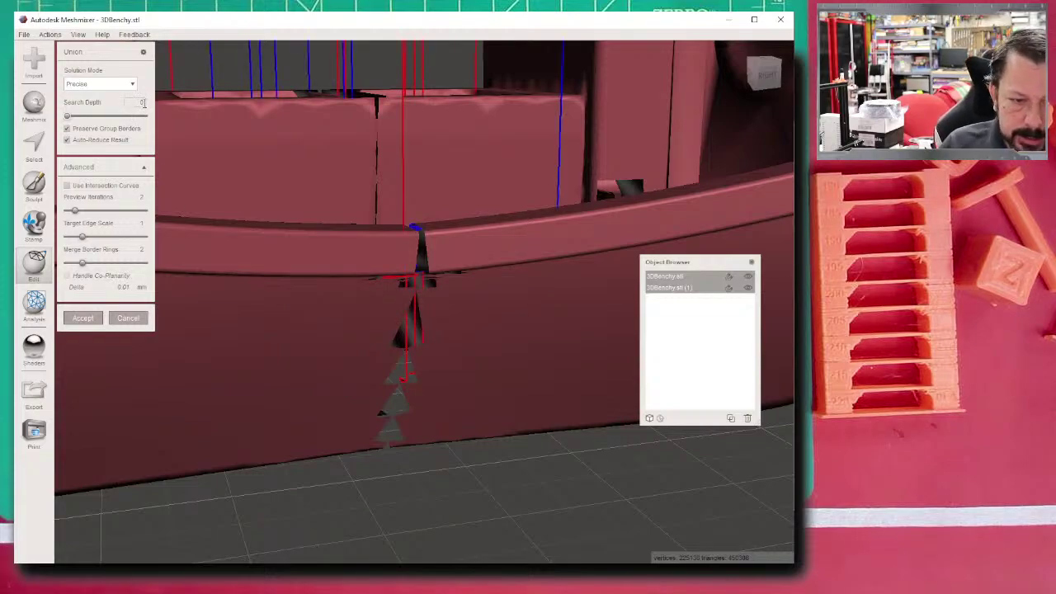
click(67, 140)
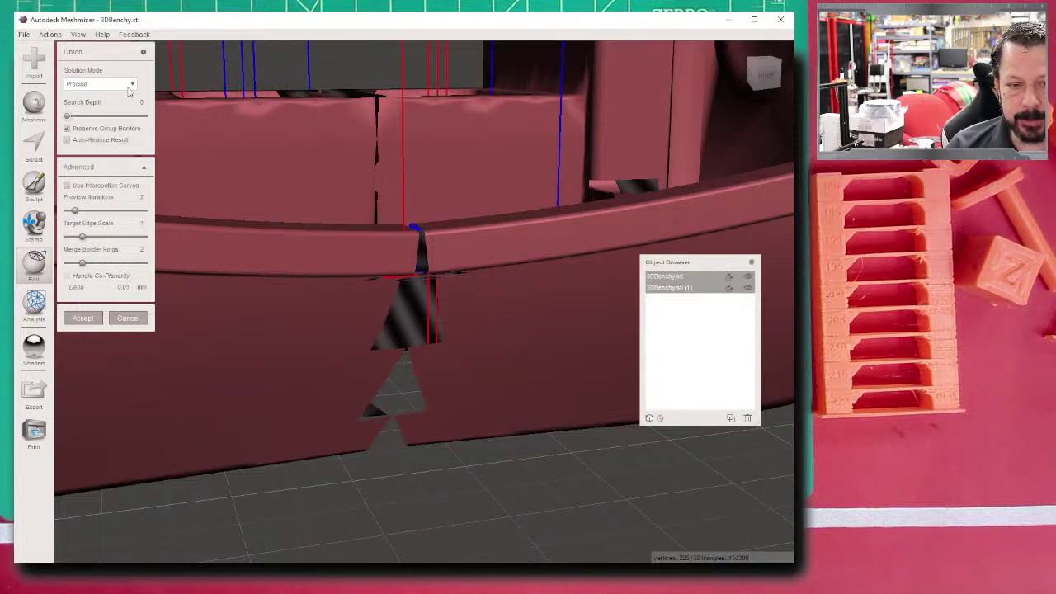
- Set the union to the Fast Approximate solution with a target edge scale of 0.2, and cancel the mesh refining
click(129, 88)
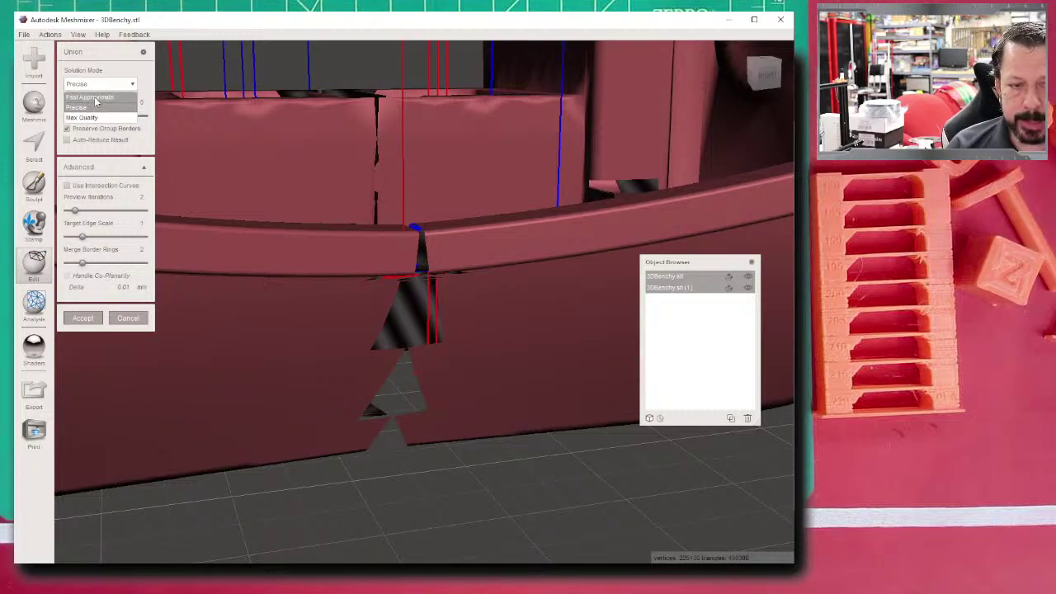
click(92, 98)
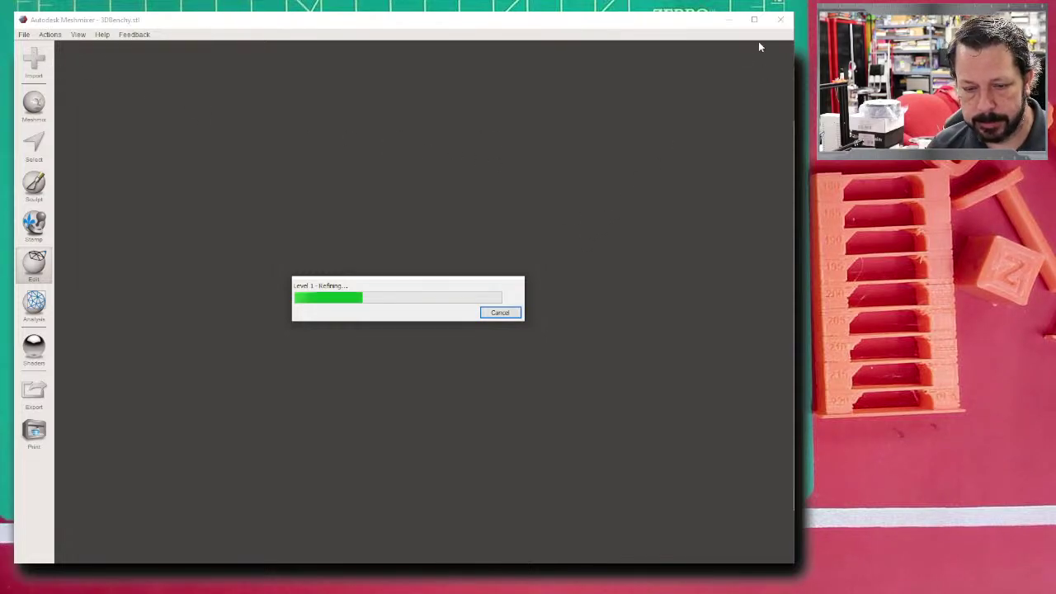
click(510, 314)
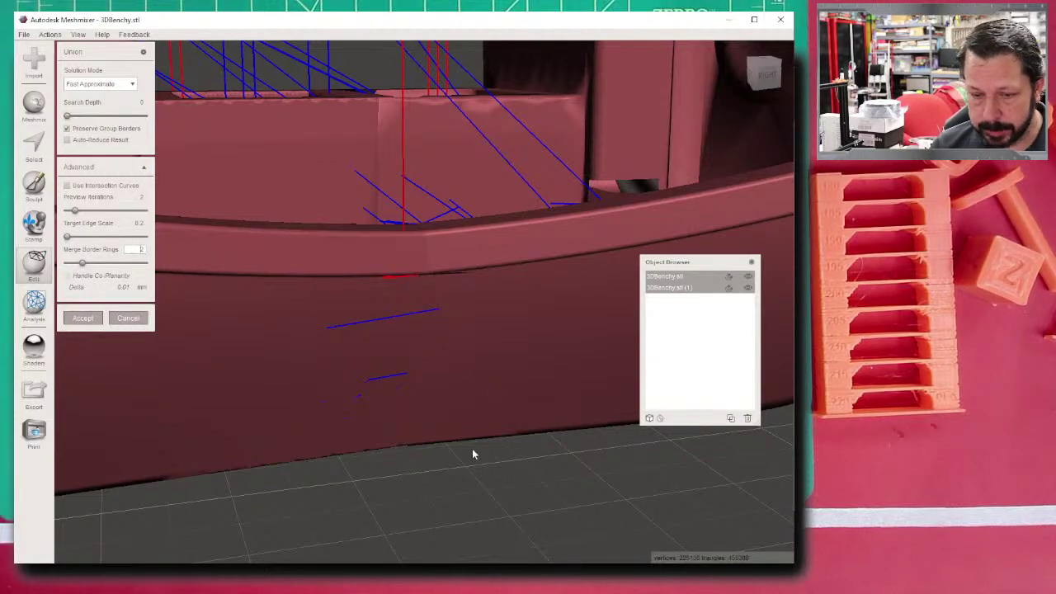
- Inspect the previewed seam between the two hulls and try to apply the Boolean Union
scroll(459, 442, down, 3)
scroll(403, 386, down, 5)
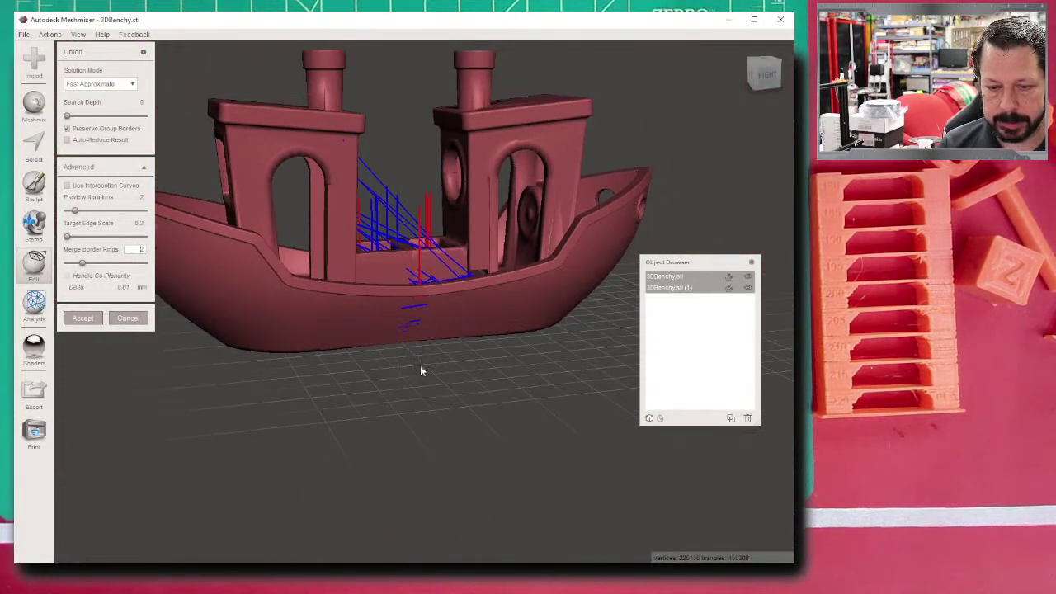
scroll(421, 367, up, 8)
scroll(415, 347, up, 3)
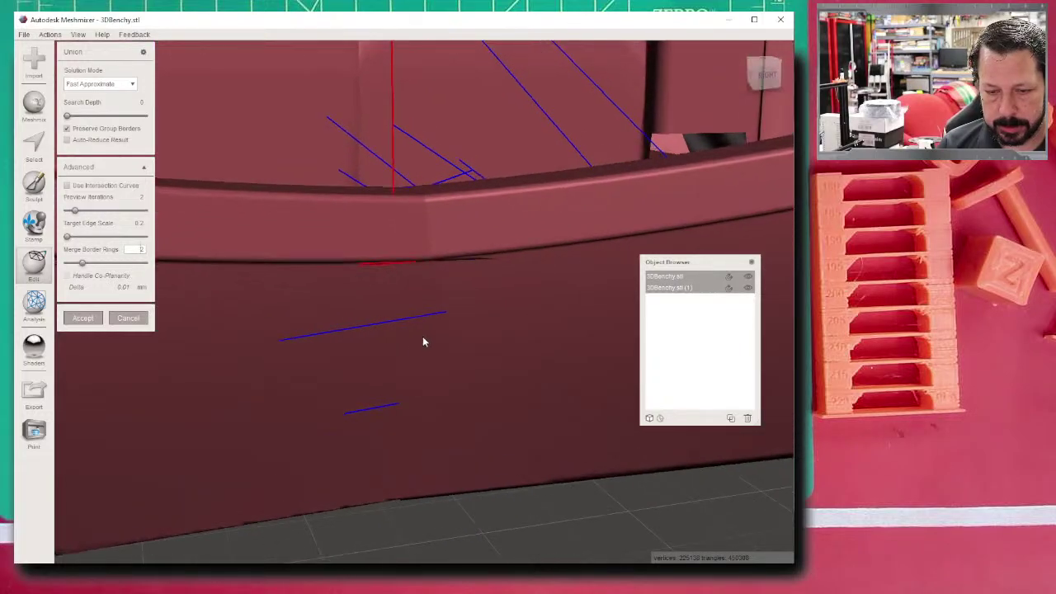
scroll(394, 423, down, 3)
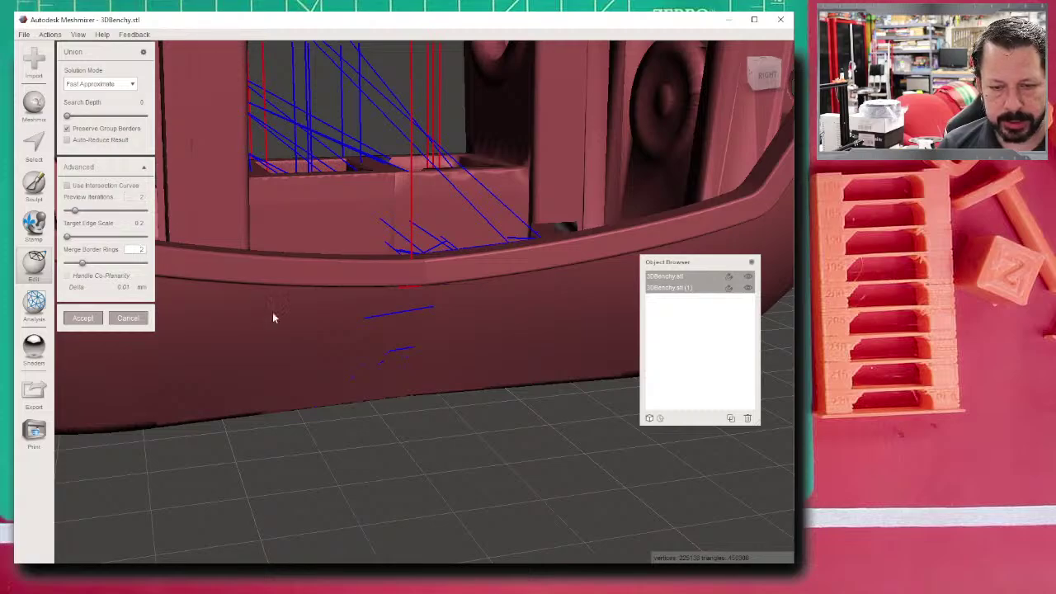
scroll(284, 317, down, 5)
right_drag(322, 311, 564, 353)
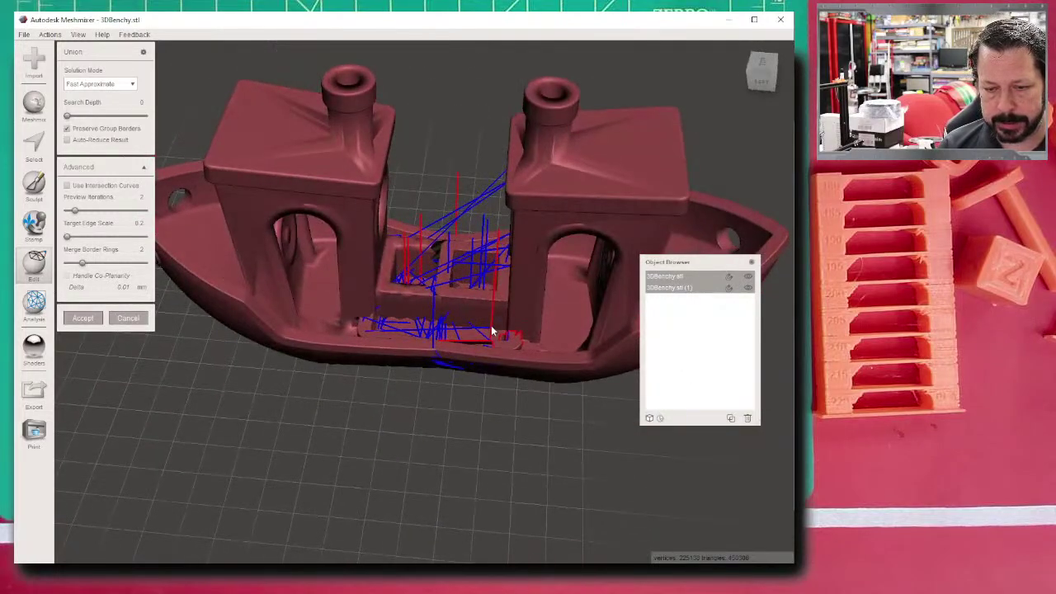
click(88, 321)
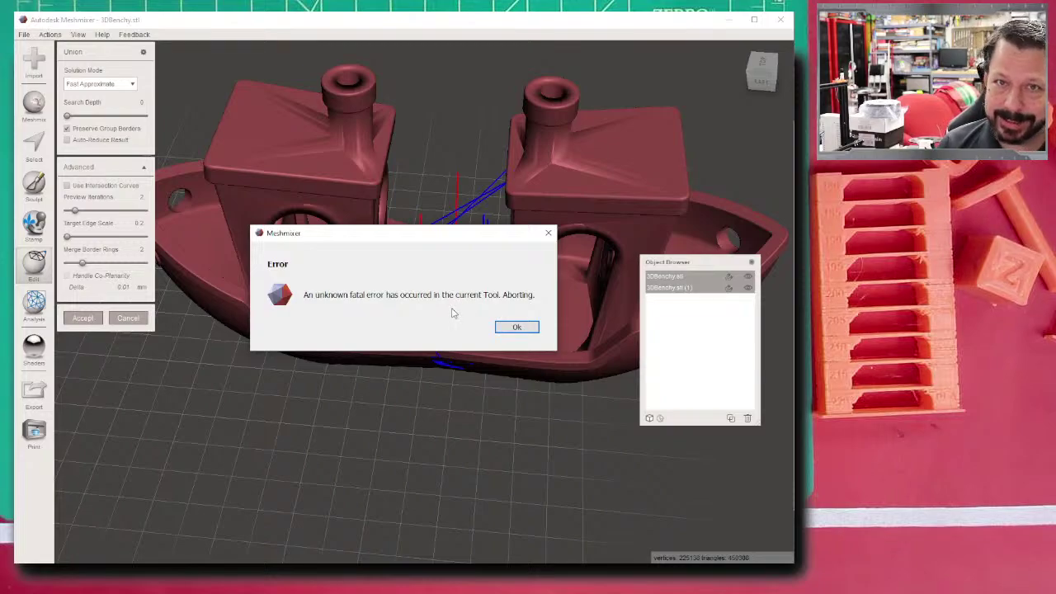
click(517, 328)
- Delete the original 3DBenchy.stl and the appended 3DBenchy.stl (1) to empty the scene
right_drag(490, 400, 407, 357)
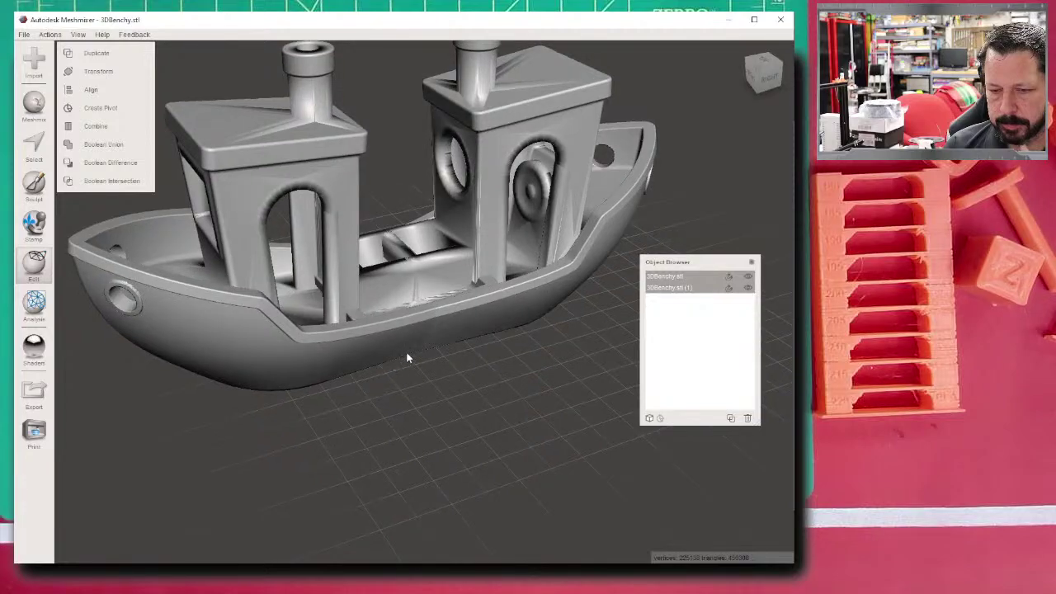
click(699, 289)
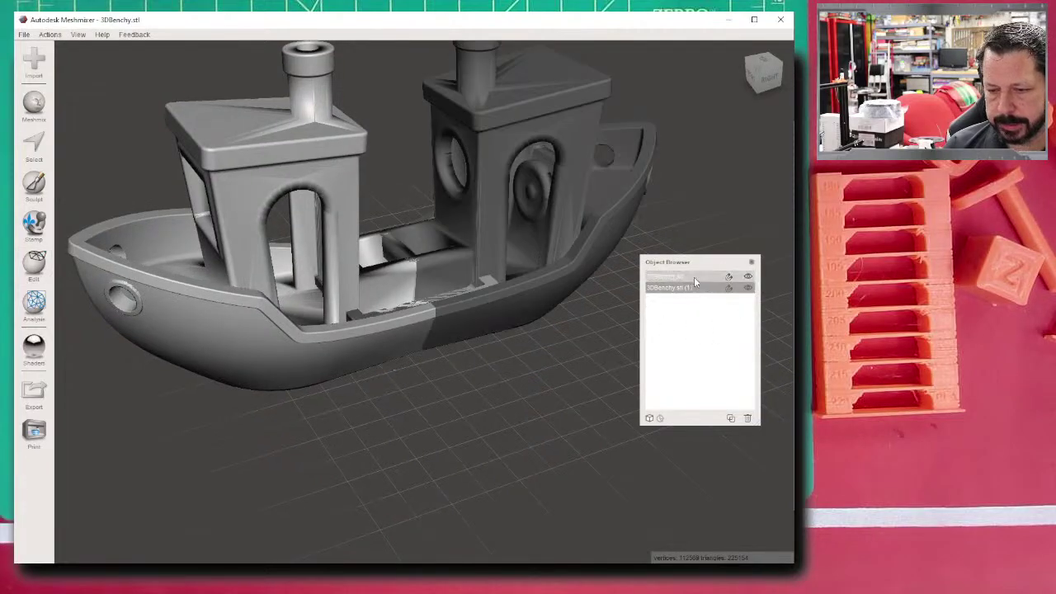
click(696, 276)
click(699, 288)
click(697, 277)
click(699, 288)
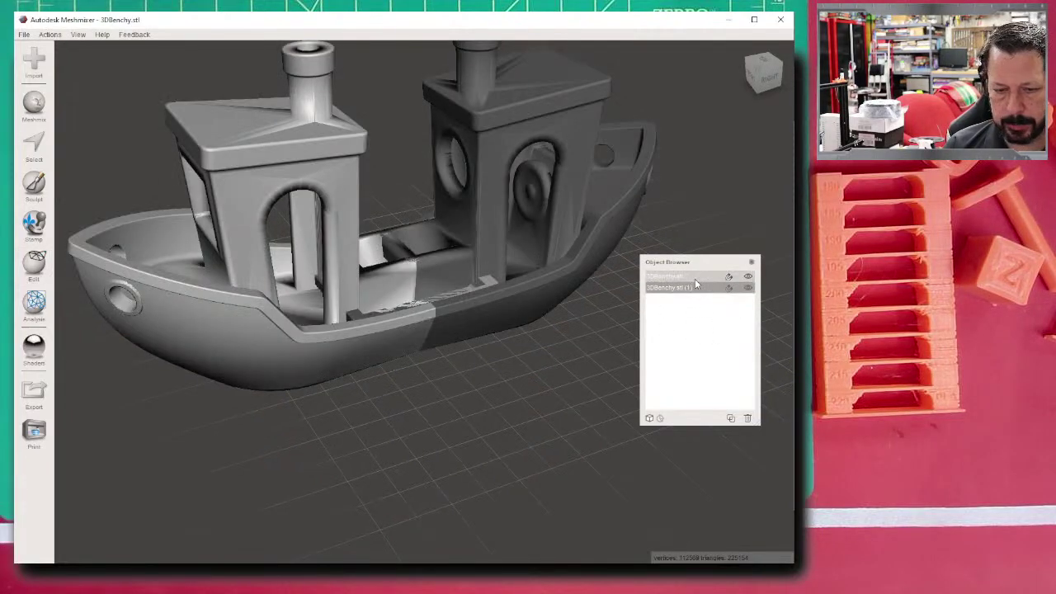
click(697, 276)
key(Delete)
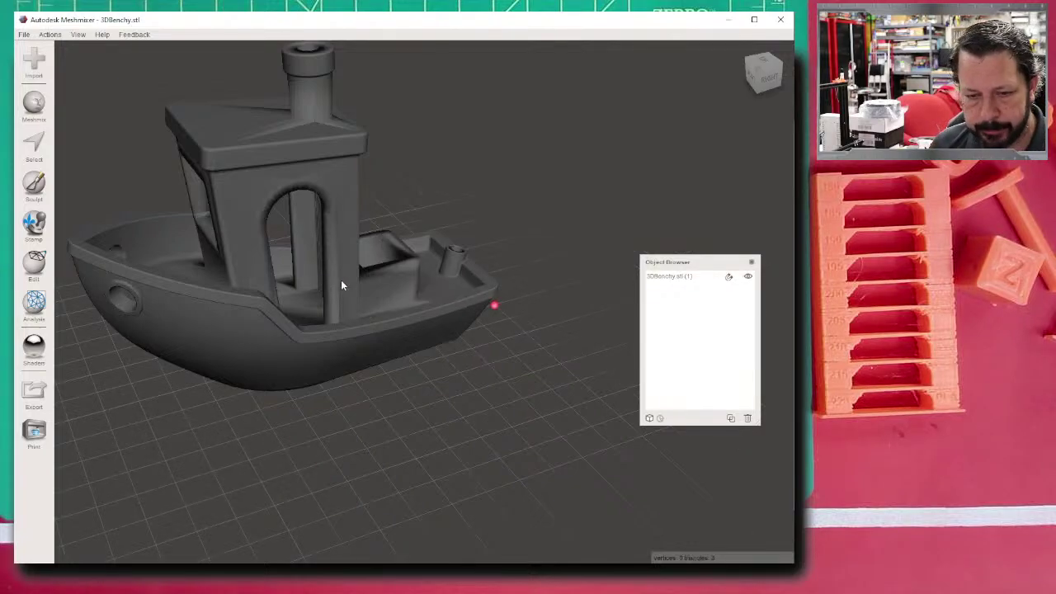
click(341, 280)
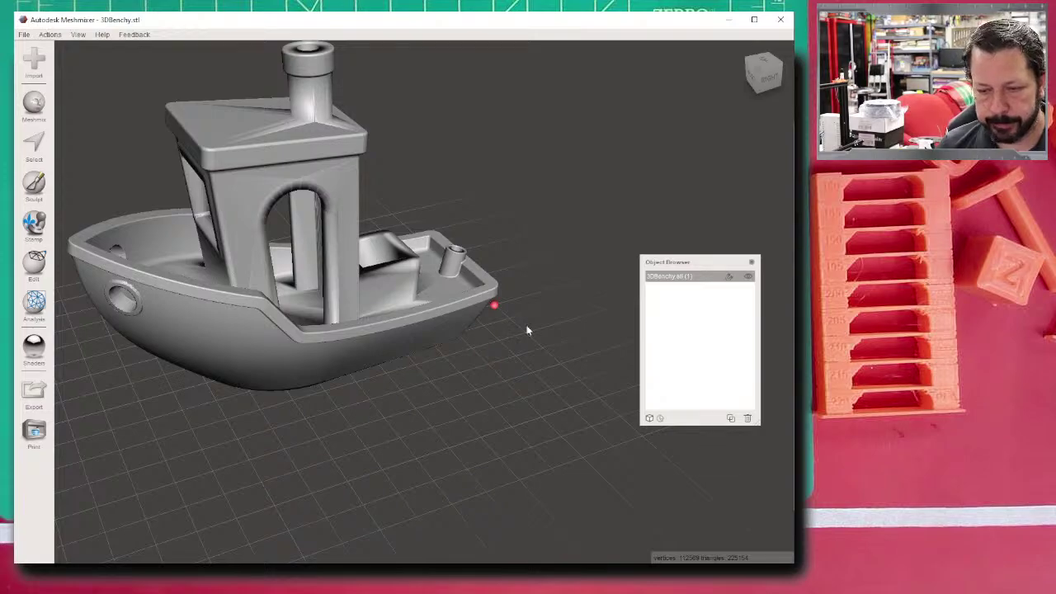
click(747, 419)
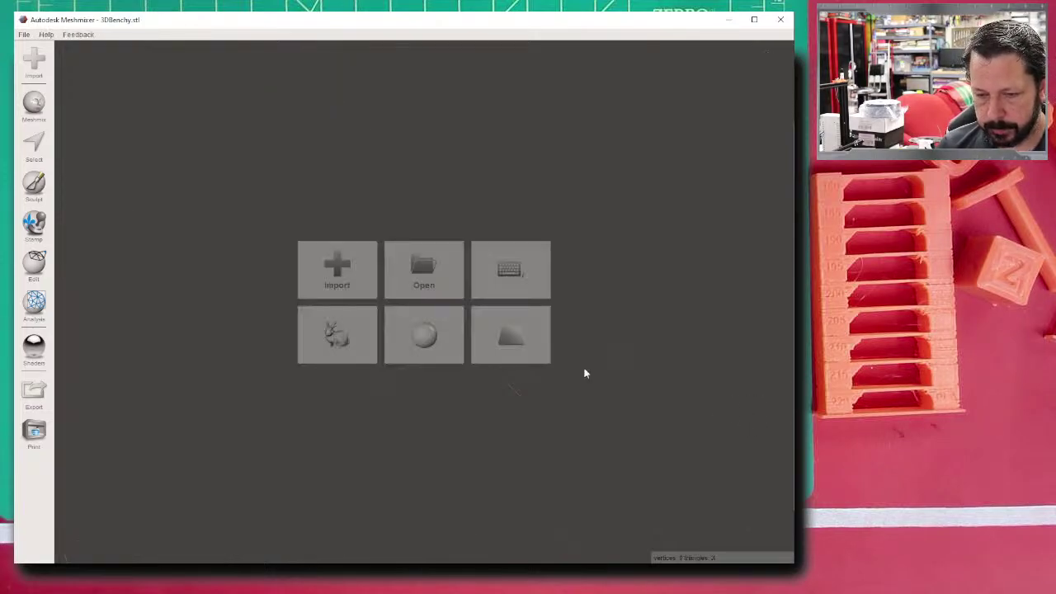
- Start a mesh import, preview Tremendous Densor-Wluff.stl on the Desktop and widen the file list
click(340, 272)
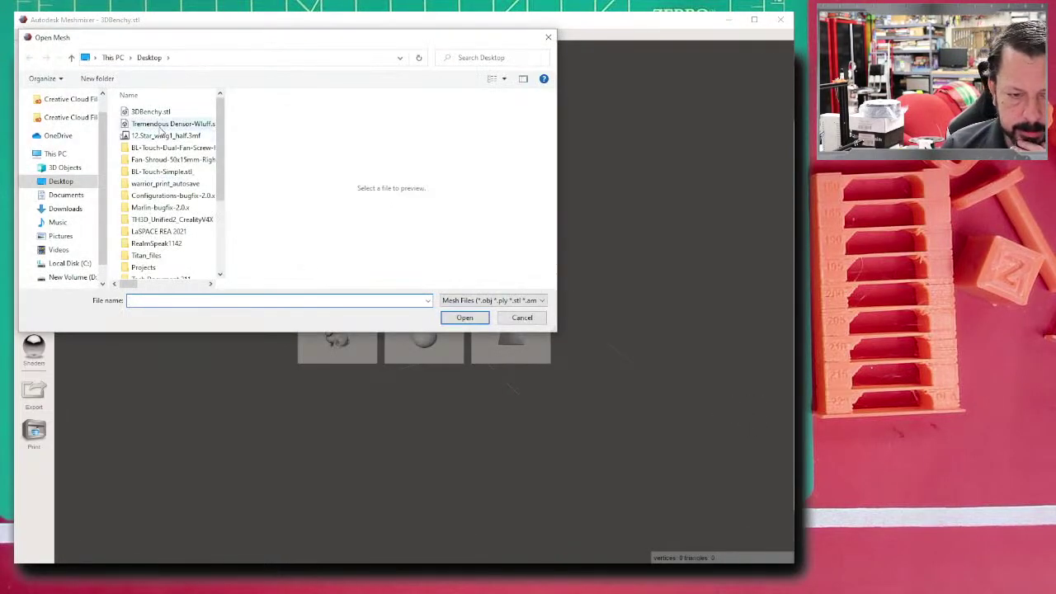
click(162, 125)
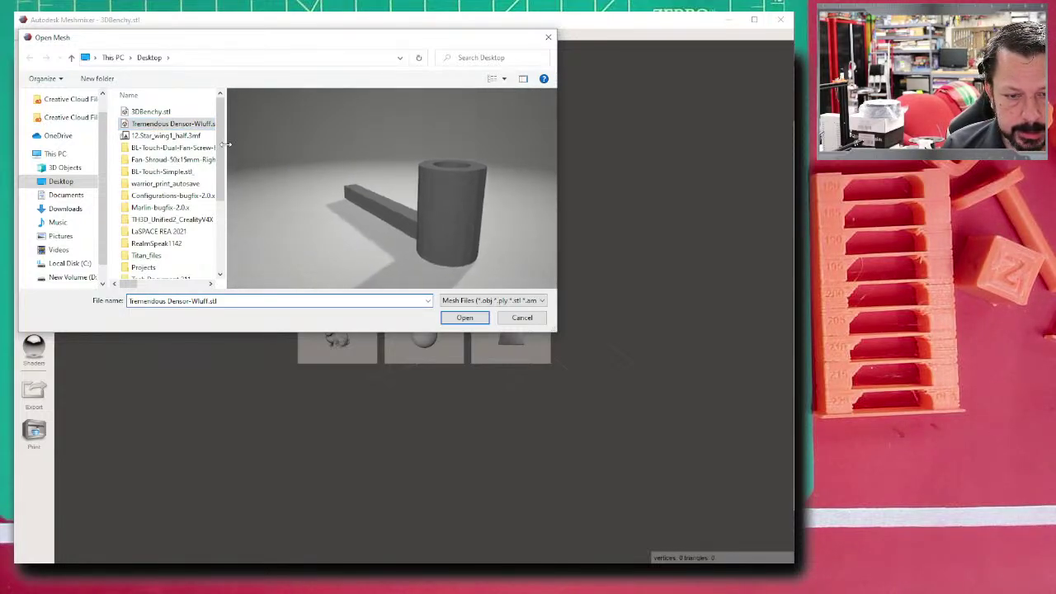
drag(226, 145, 452, 149)
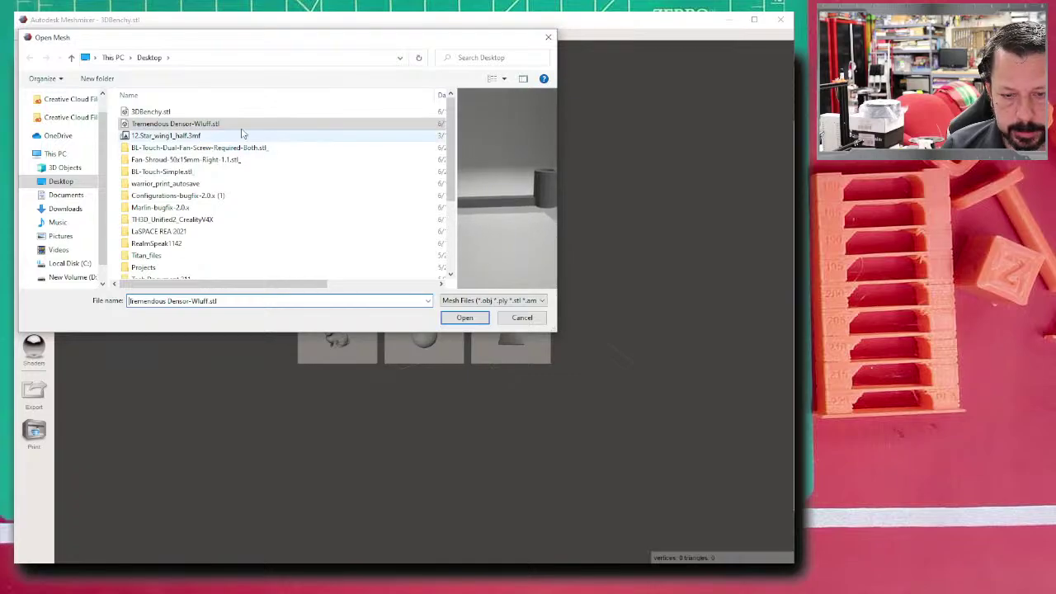
- View the file properties of 3DBenchy.stl on the Desktop and close them without changes
click(165, 110)
right_click(165, 110)
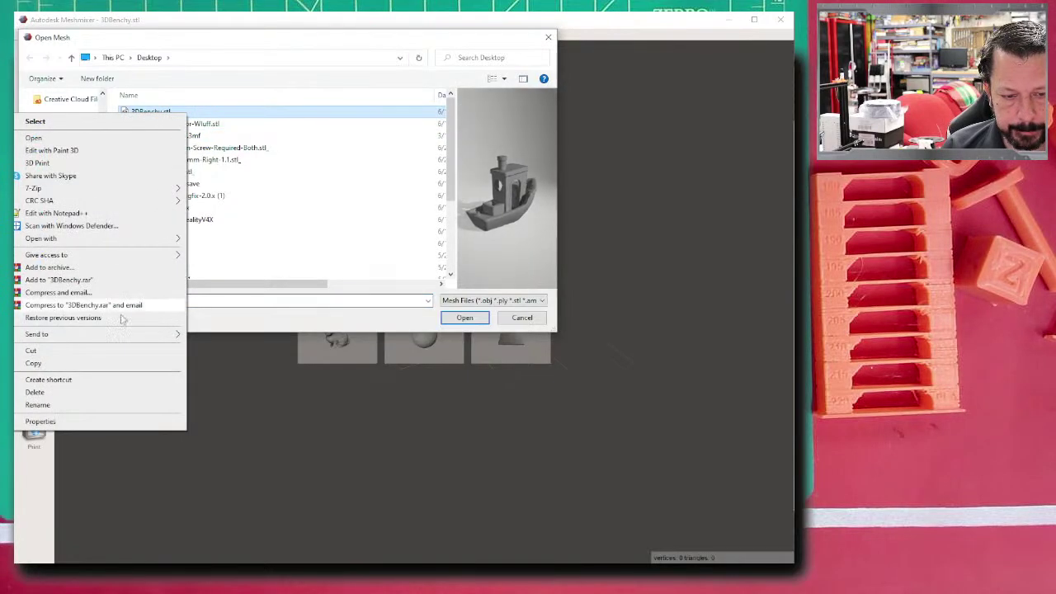
click(105, 421)
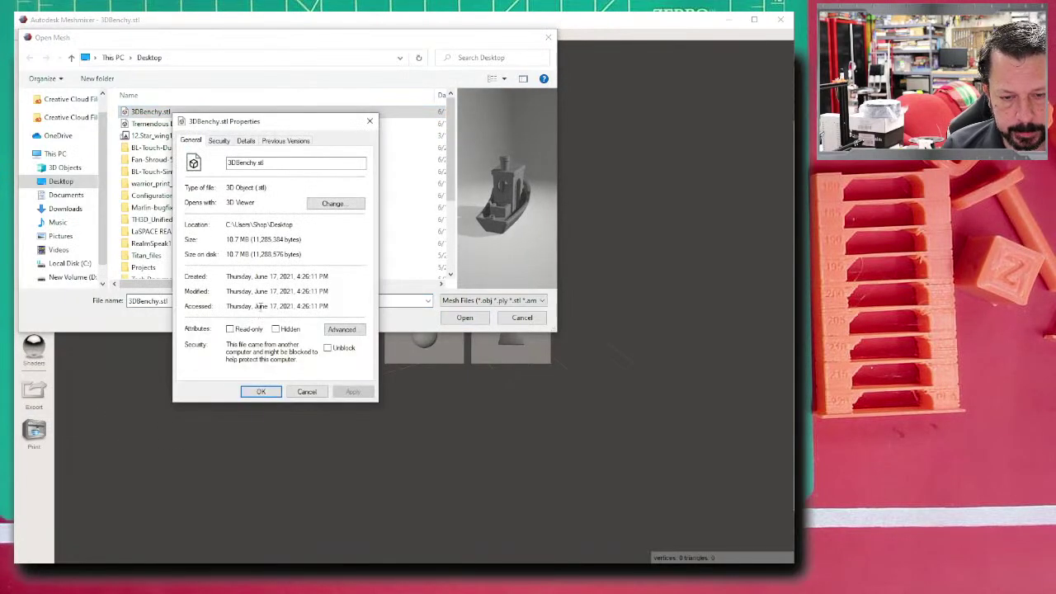
click(308, 393)
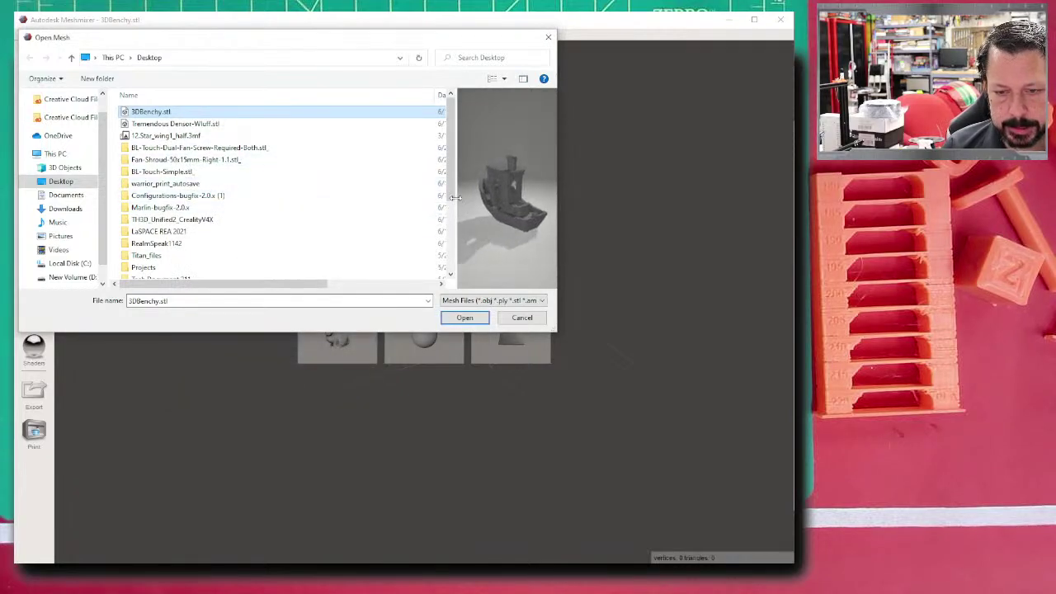
- Import Tremendous Densor-Wluff.stl from the Desktop into the empty scene
drag(458, 198, 292, 185)
click(212, 125)
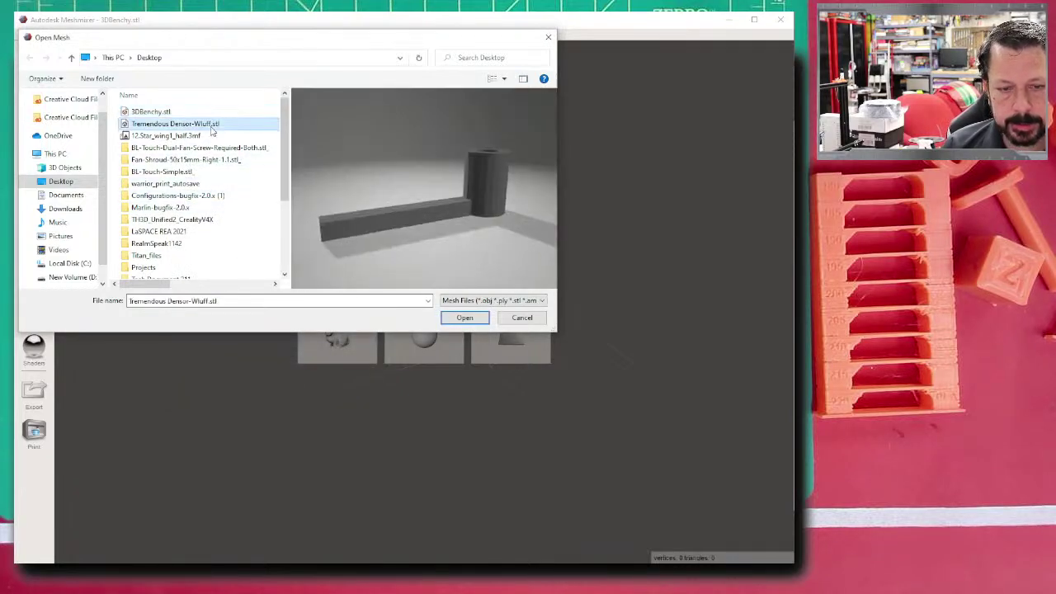
click(465, 318)
right_drag(391, 345, 403, 387)
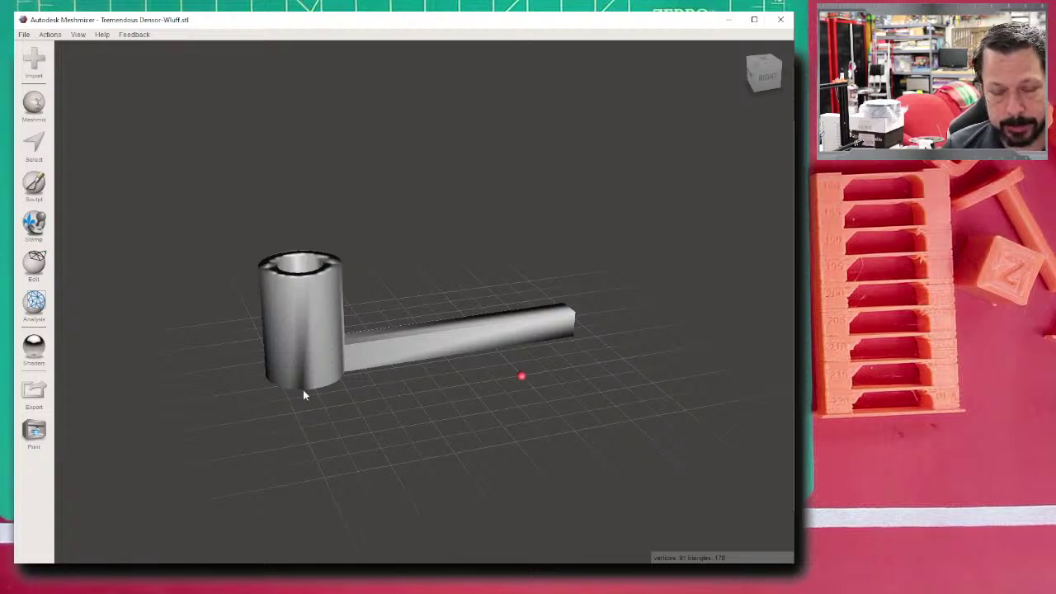
- Append a second copy of Tremendous Densor-Wluff.stl from the Desktop to the current scene
scroll(302, 390, down, 3)
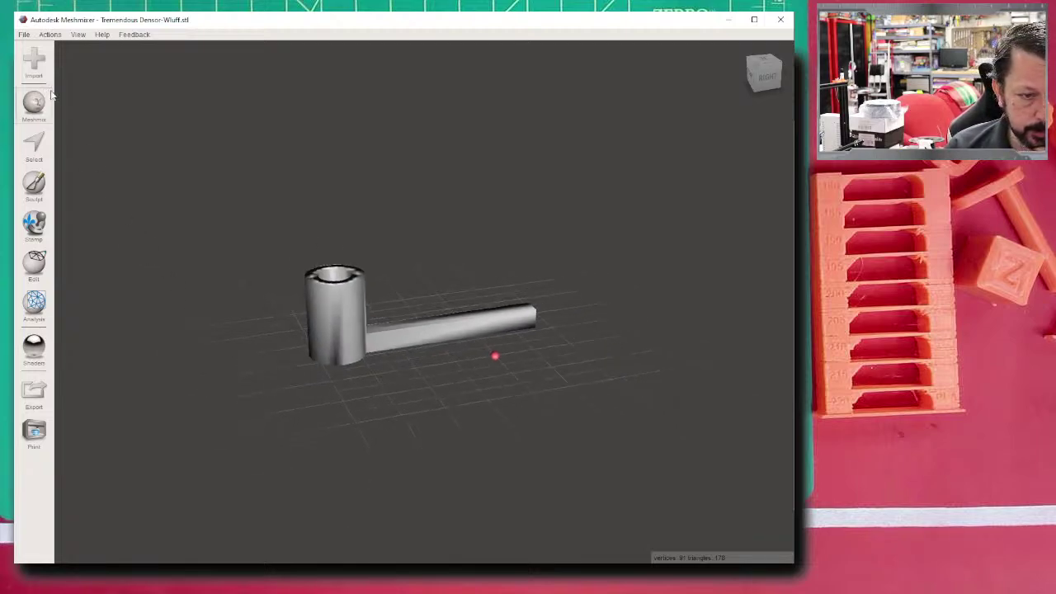
click(34, 61)
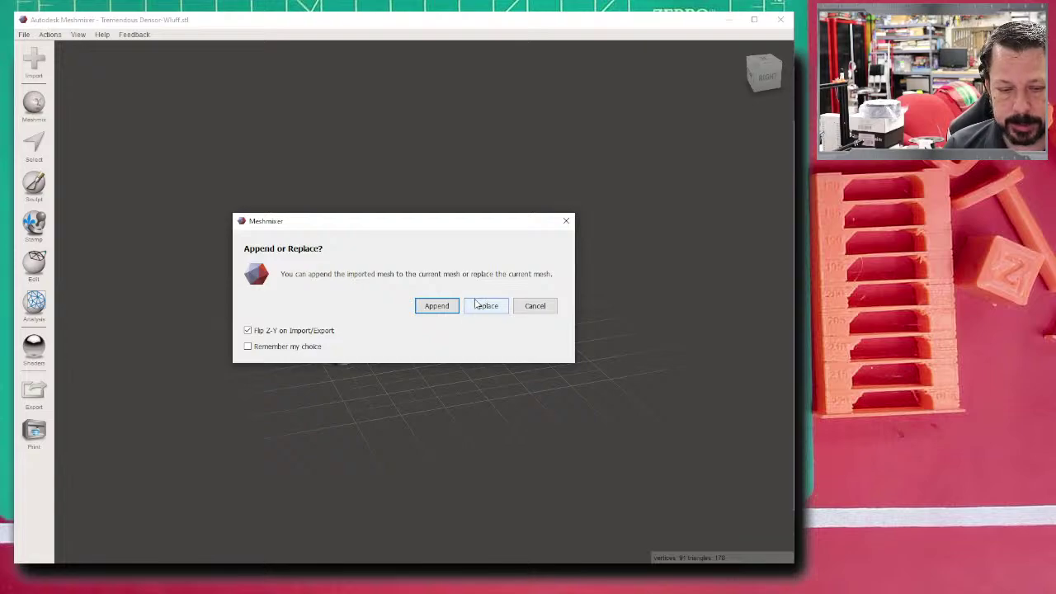
click(438, 307)
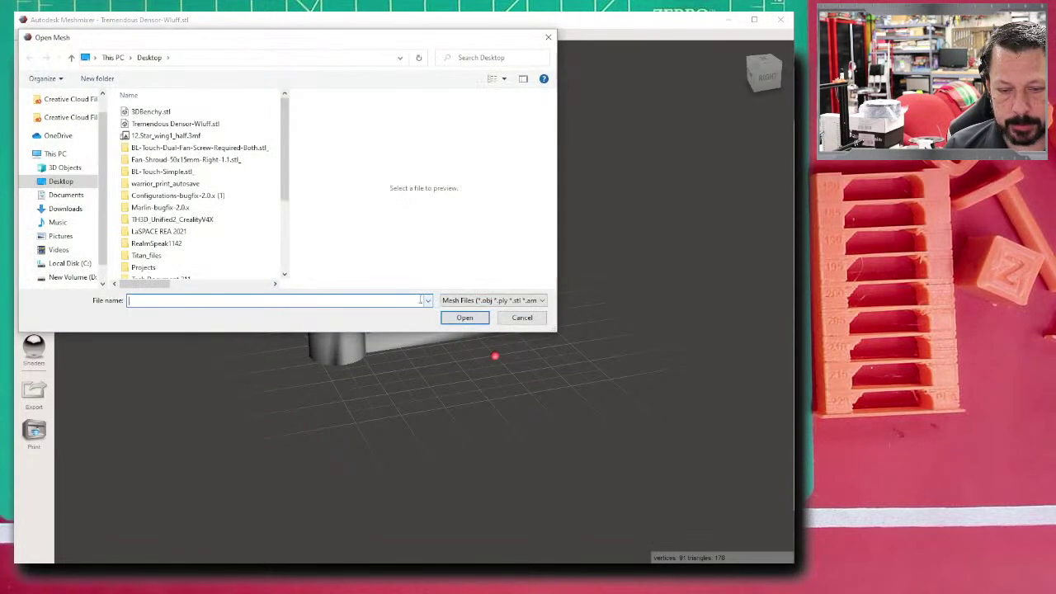
click(175, 124)
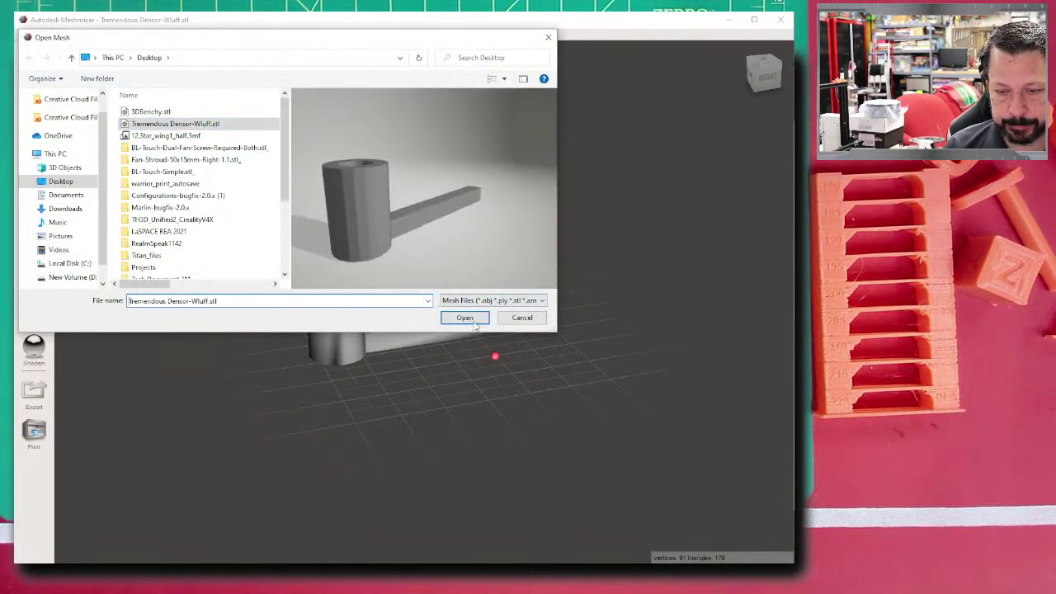
click(464, 317)
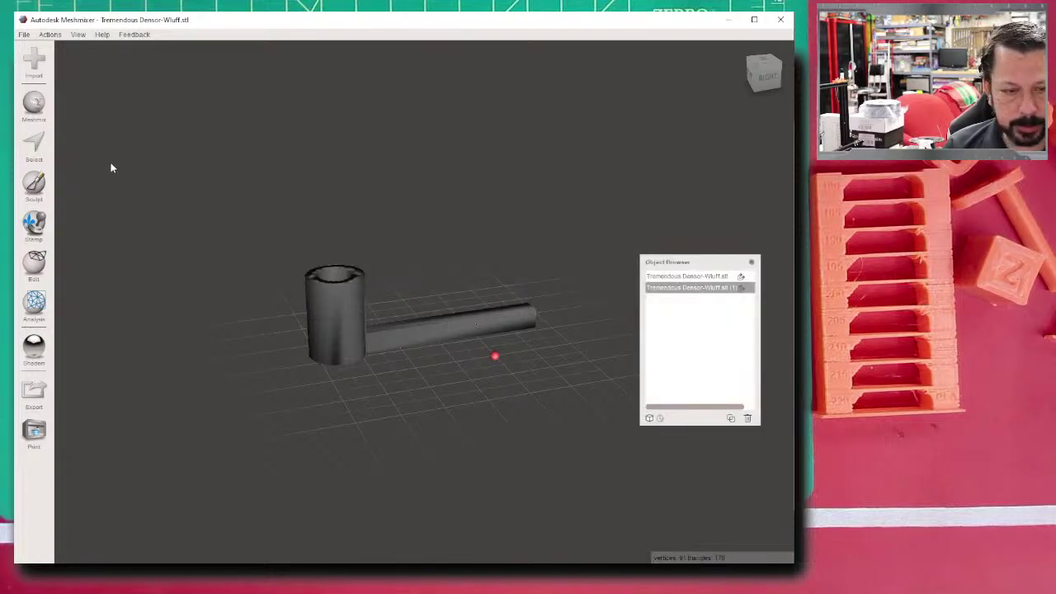
- Start the Transform tool on the appended copy, Tremendous Densor-Wluff.stl (1)
click(34, 263)
click(91, 89)
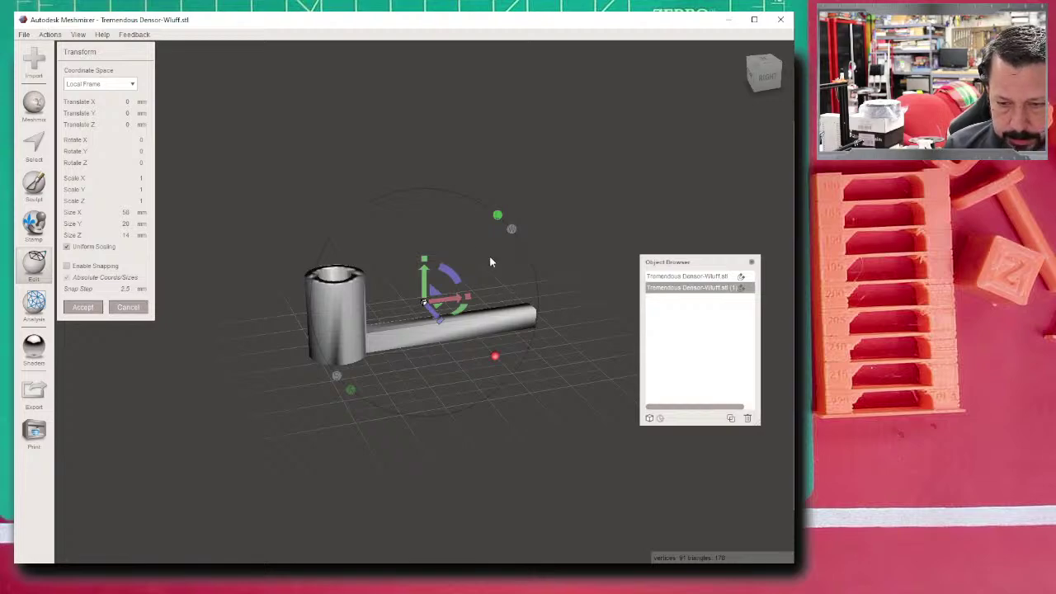
scroll(425, 275, up, 3)
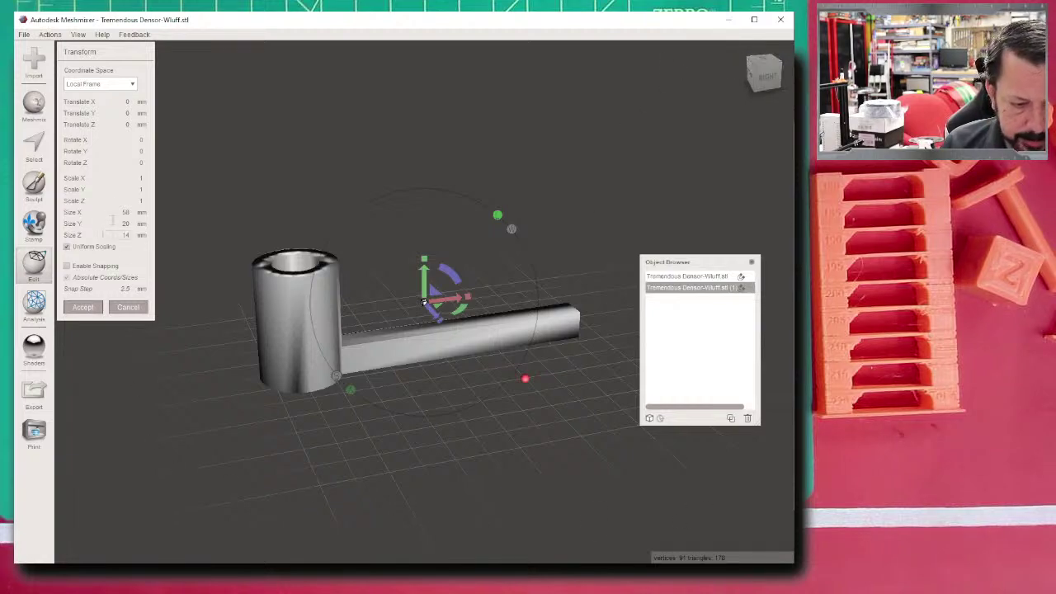
- Try rotating the appended copy 180° about X and return the X rotation to 0
click(137, 140)
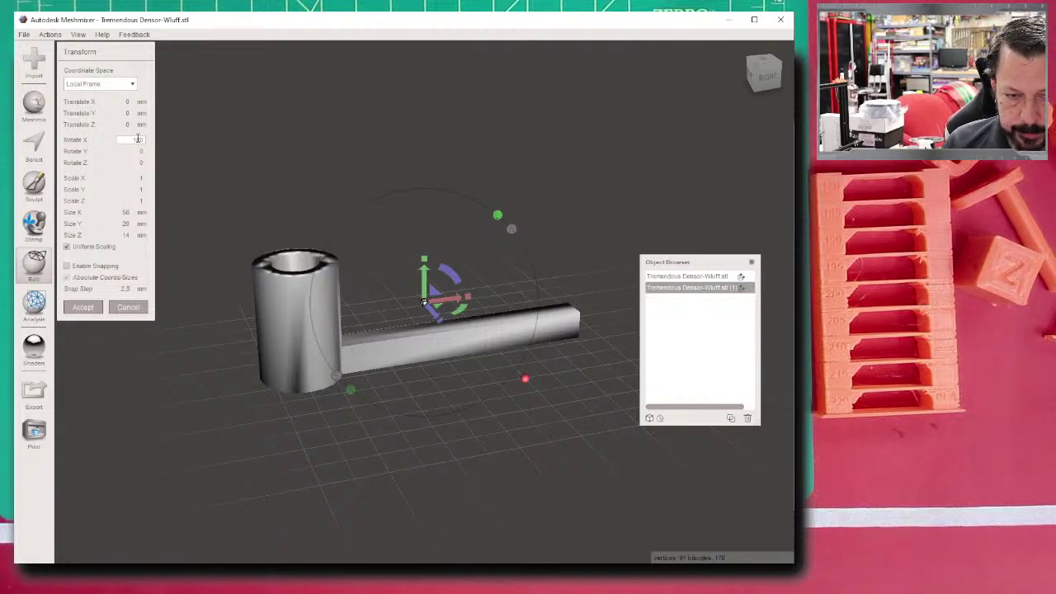
text(180)
key(Return)
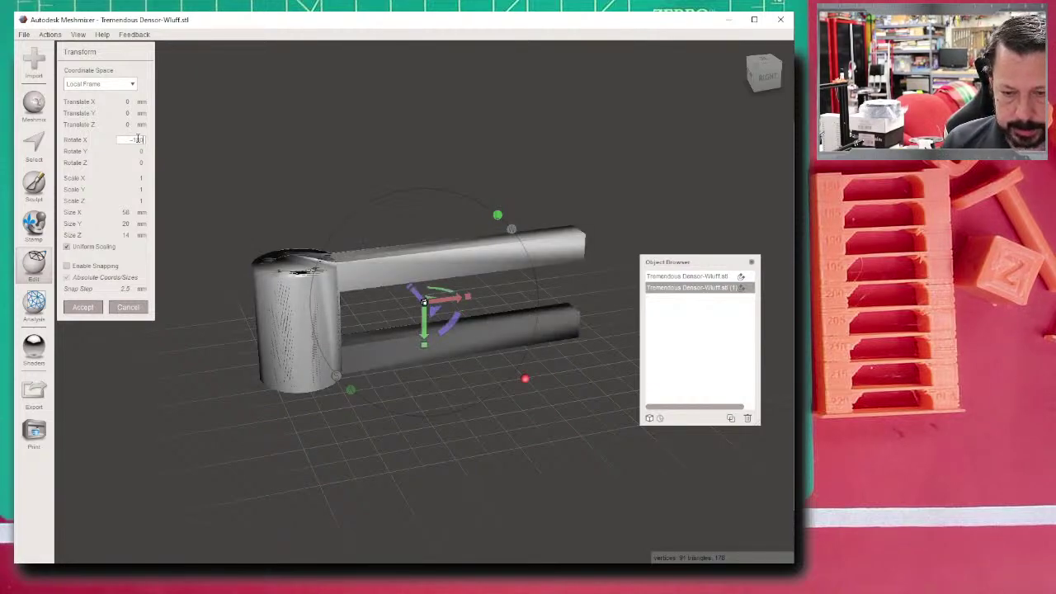
text(0)
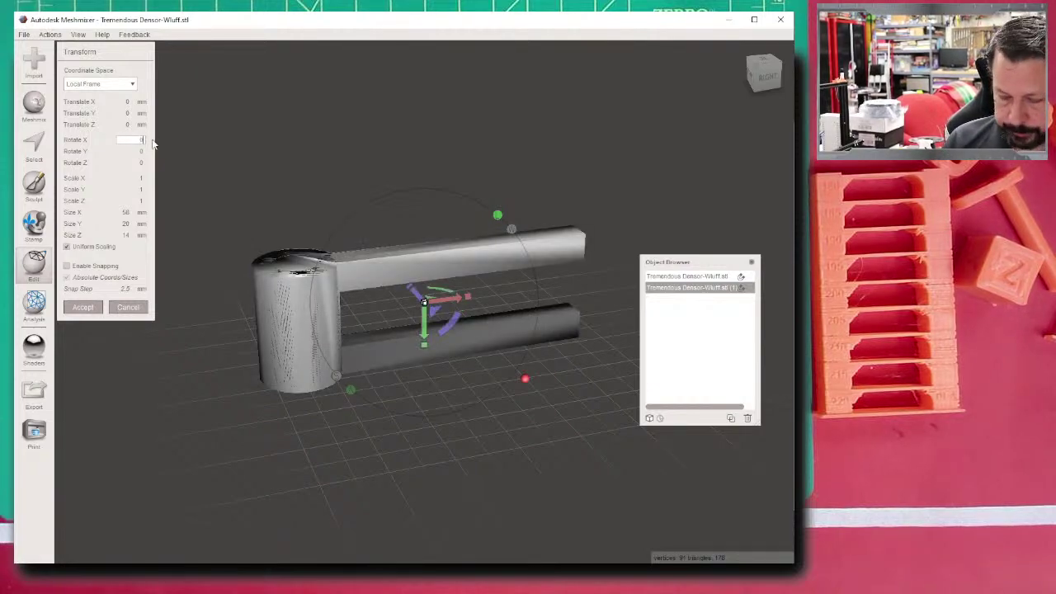
key(Return)
key(Tab)
key(Tab)
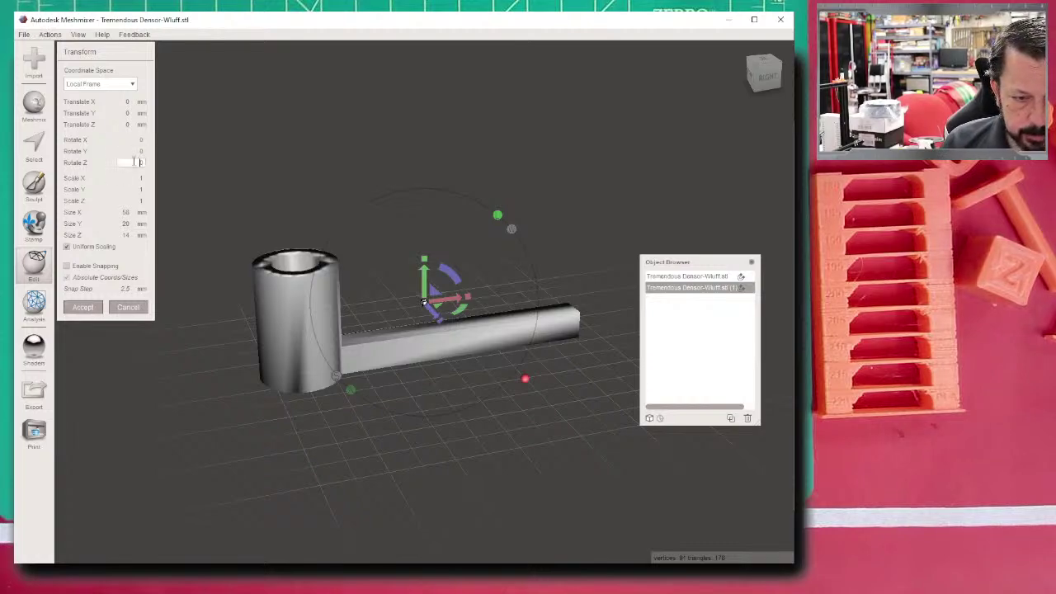
- Try rotating the appended copy -180° about Z and return the Z rotation to 0
text(-180)
key(Return)
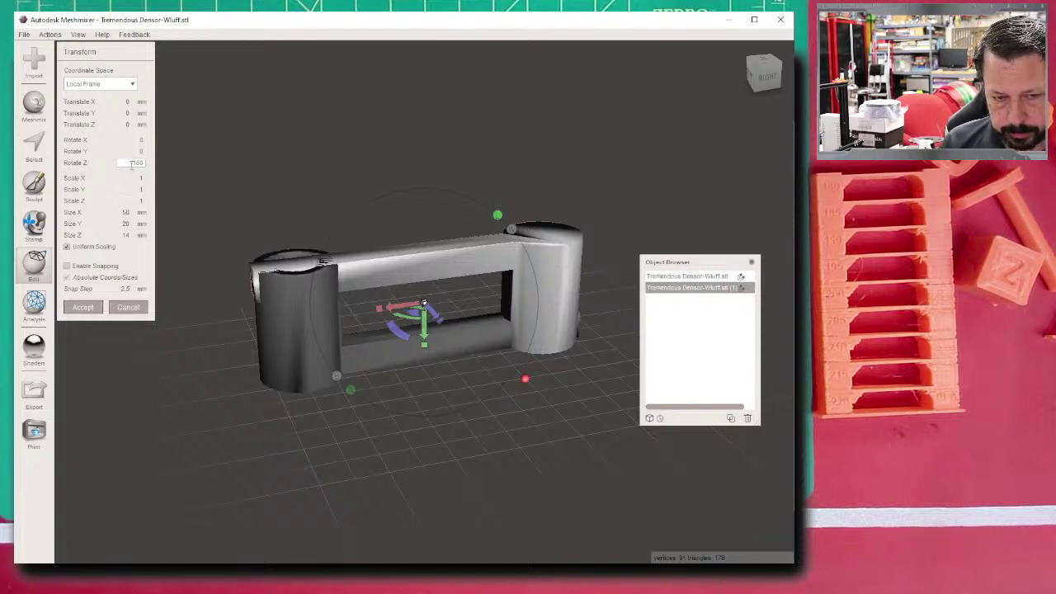
double_click(132, 163)
text(180)
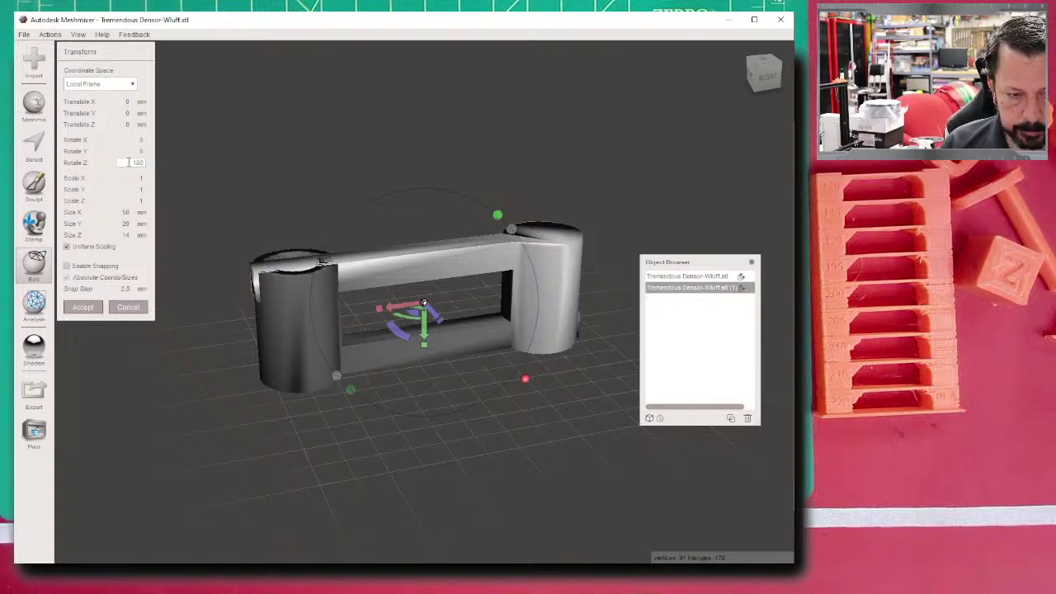
key(Return)
- Rotate the appended copy 180° about Y and move it about -44 mm along X so the two cylinders overlap
double_click(132, 151)
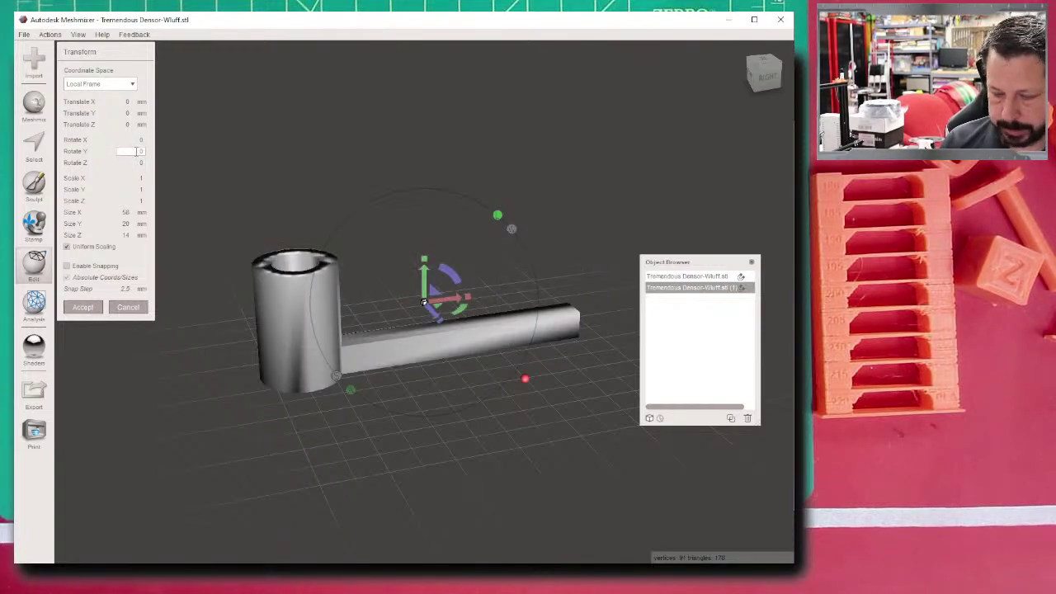
text(180)
key(Return)
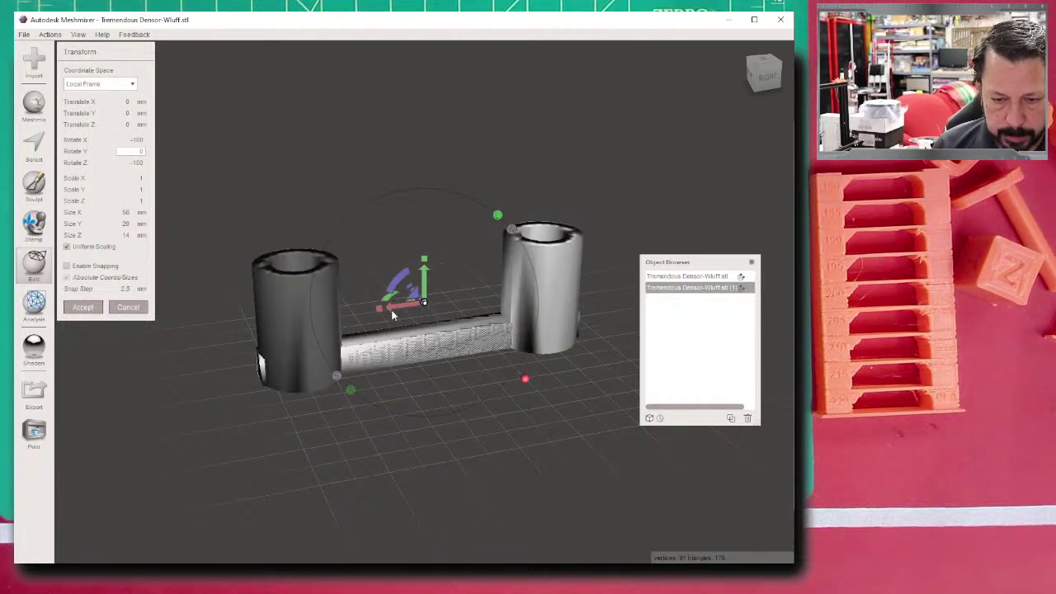
drag(394, 308, 127, 315)
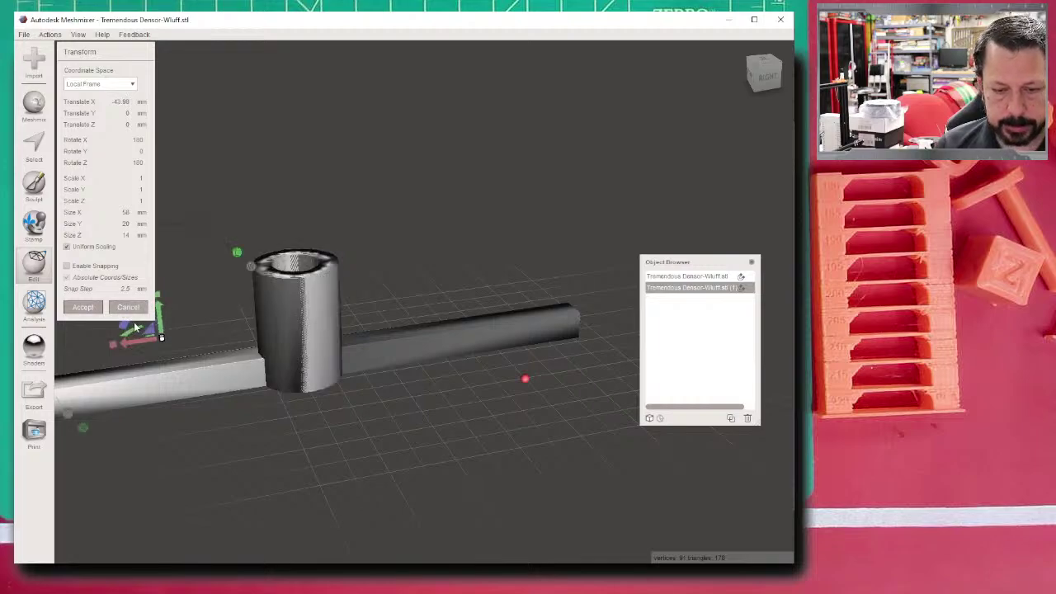
- Start a Boolean Union of both meshes with search depth 0, Auto-Reduce Result off and target edge scale 0.2
right_drag(357, 310, 441, 345)
shift+click(677, 276)
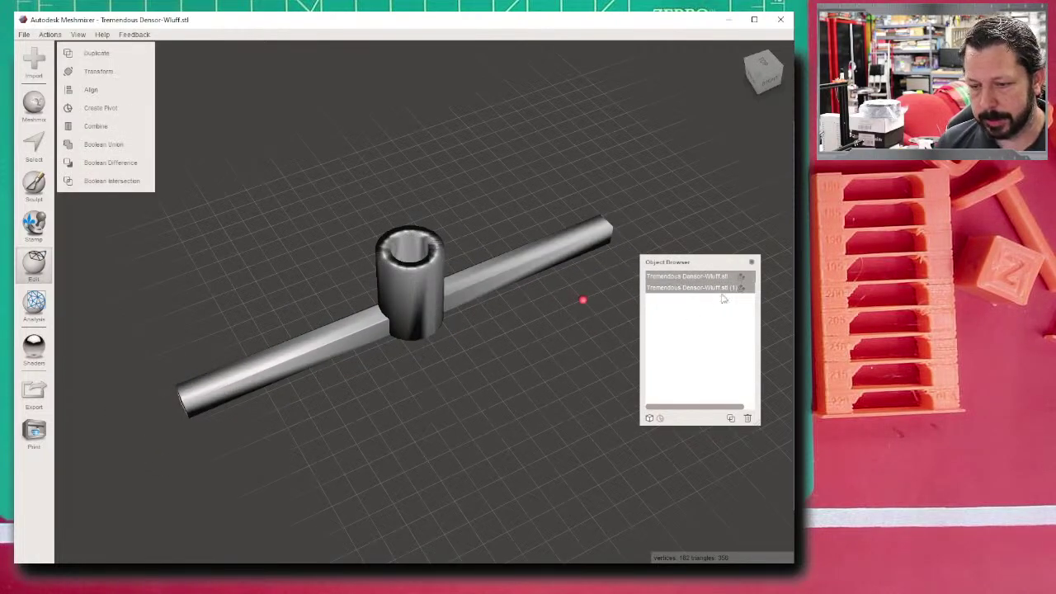
click(96, 146)
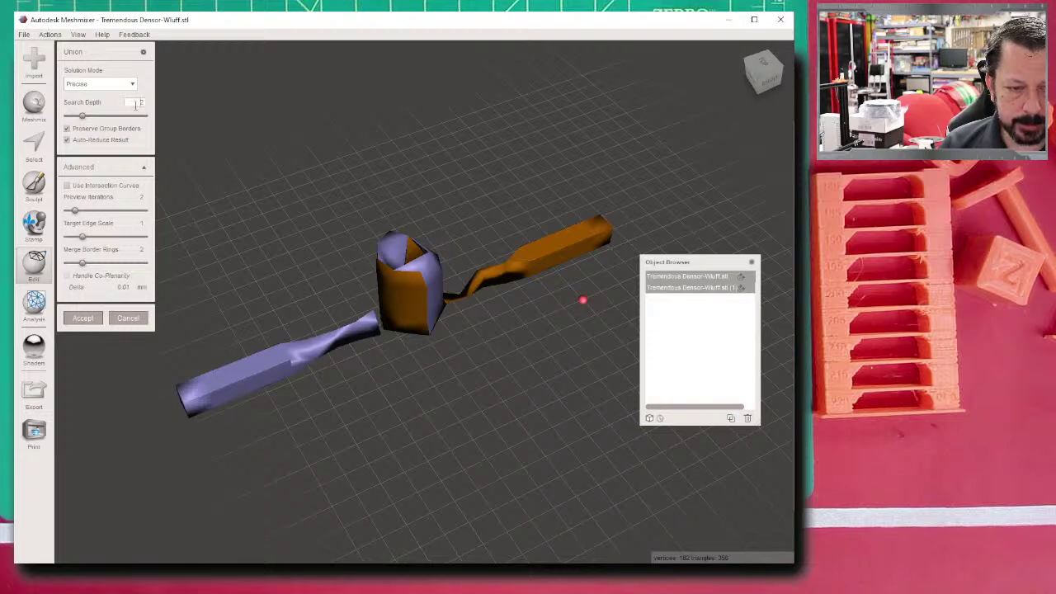
click(67, 140)
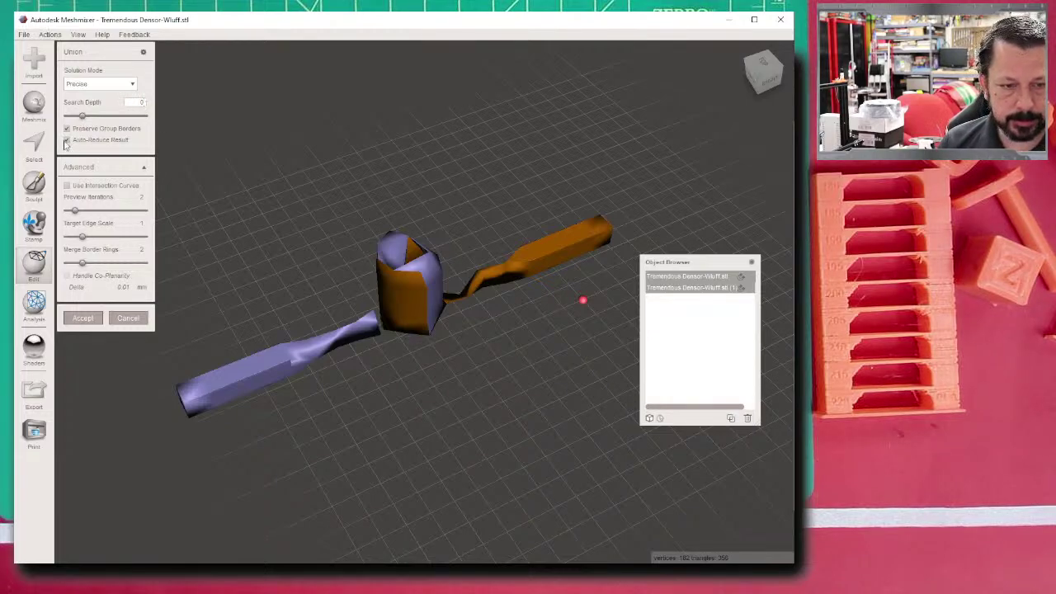
click(142, 224)
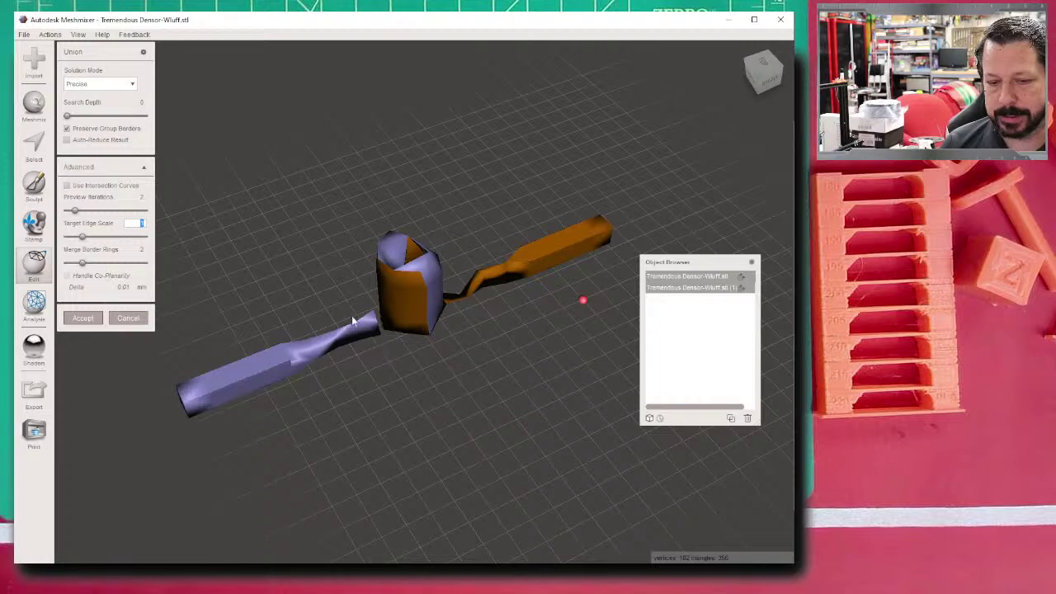
text(0.2)
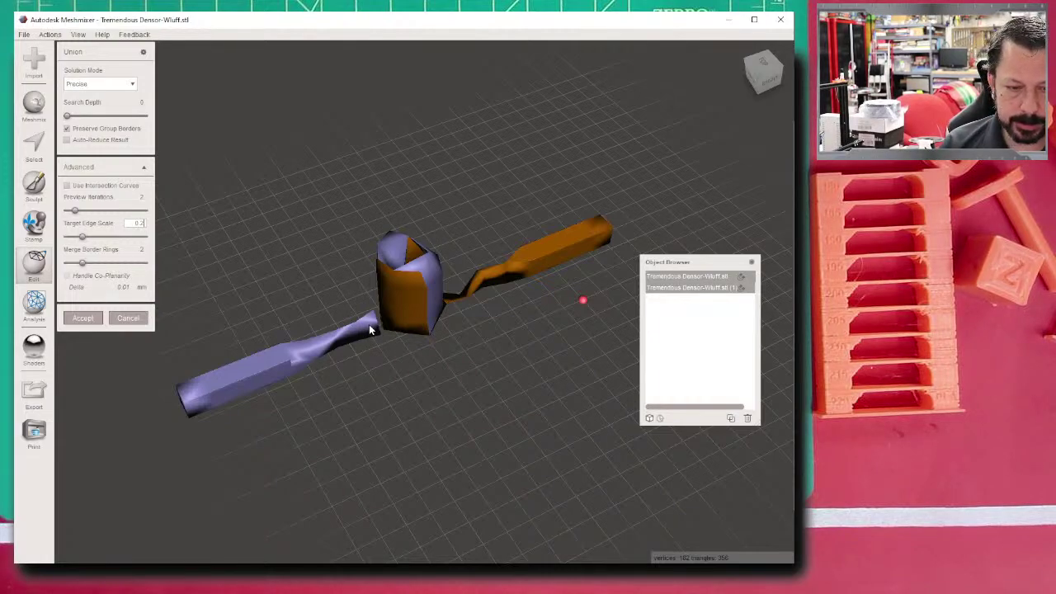
key(Return)
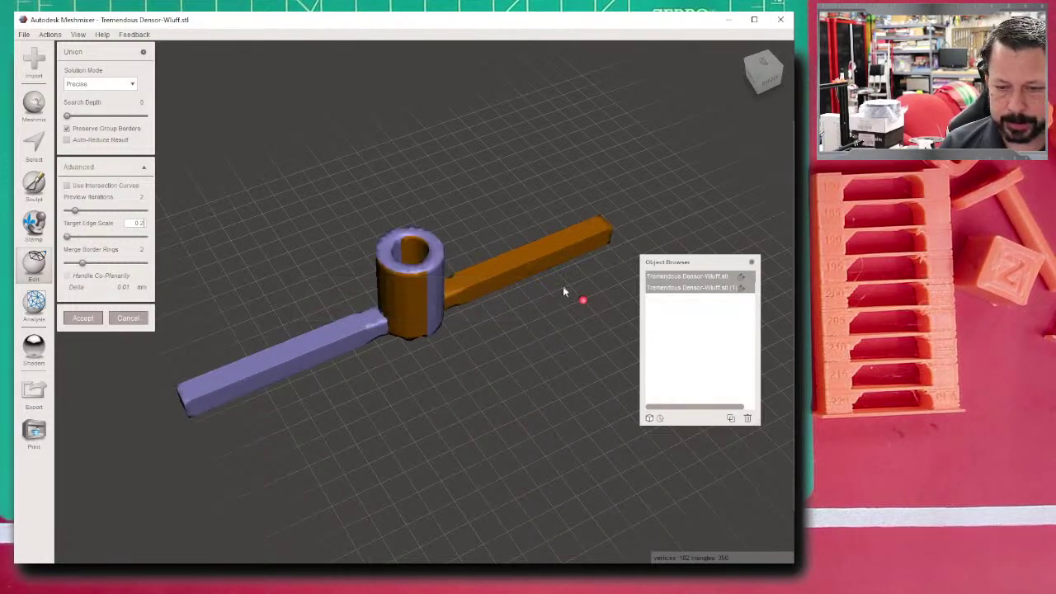
- Set the union's merge border rings to 1 and its preview iterations to 18
double_click(139, 250)
text(1)
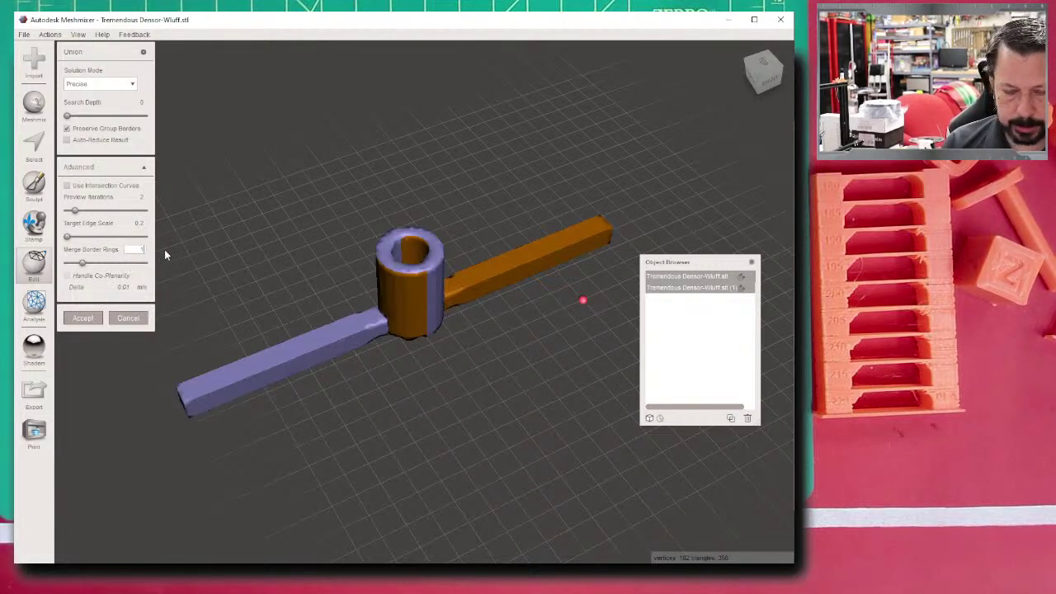
key(Return)
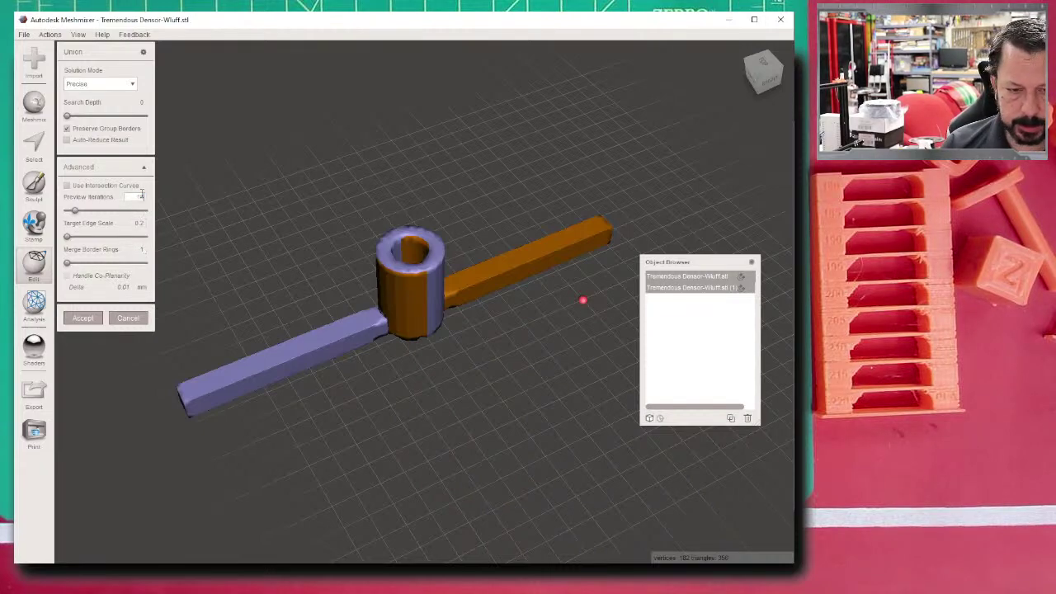
text(10)
key(Return)
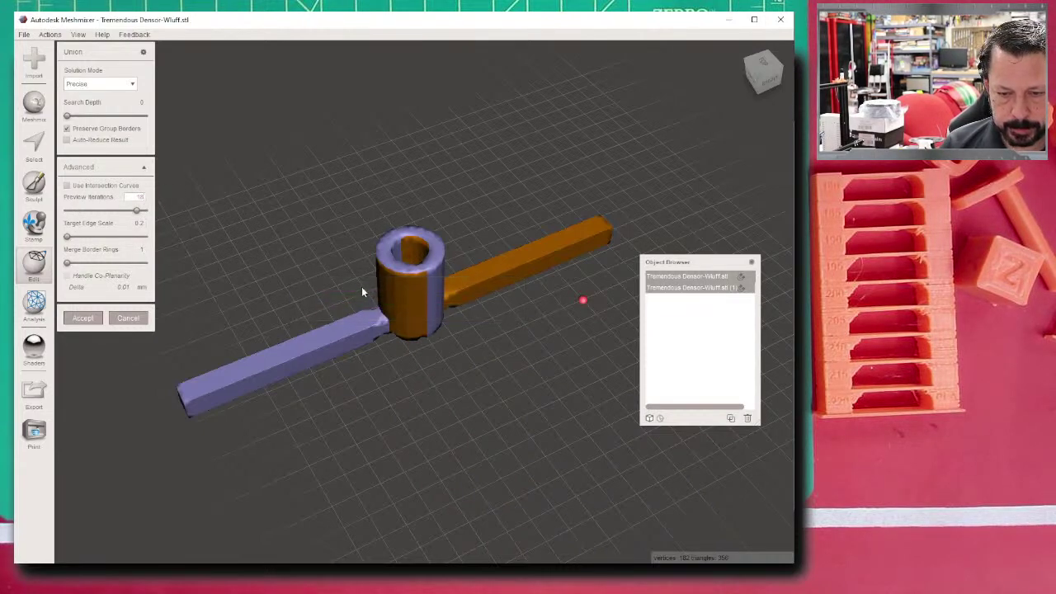
- Try a target edge scale of 0.15 for the union and examine the joint between arm and cylinder
right_drag(362, 292, 405, 221)
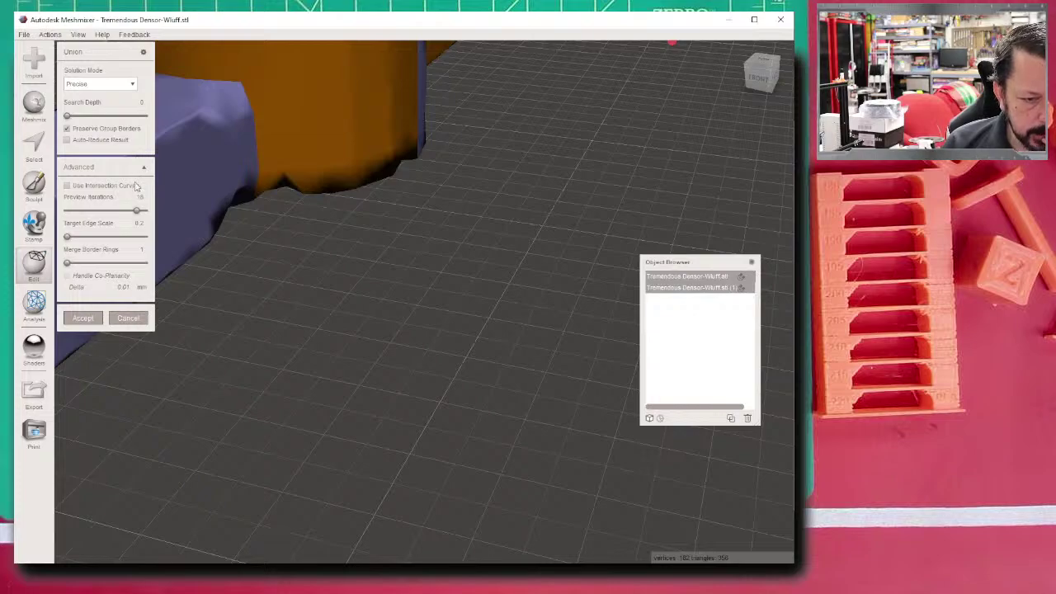
click(141, 223)
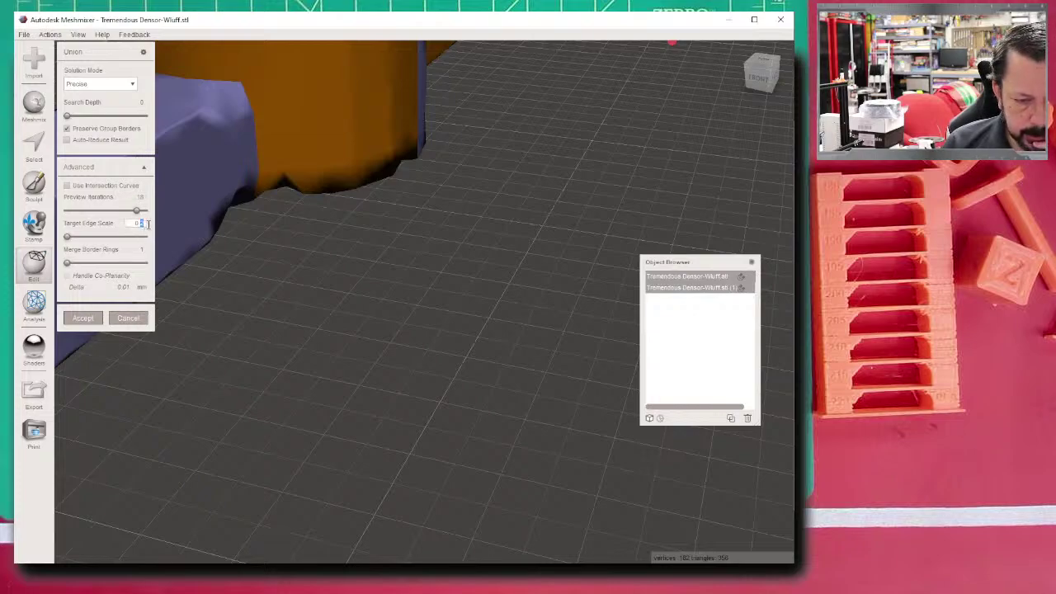
text(0.15)
key(Return)
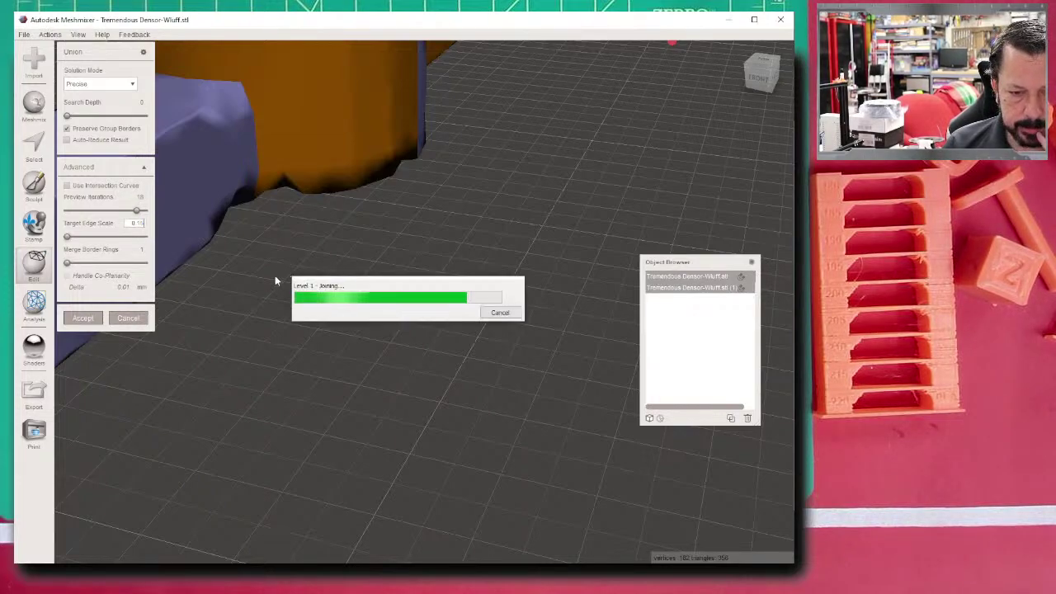
- Set the union's target edge scale to 0.05, check the joint's edges and accept the Boolean Union
scroll(264, 271, down, 2)
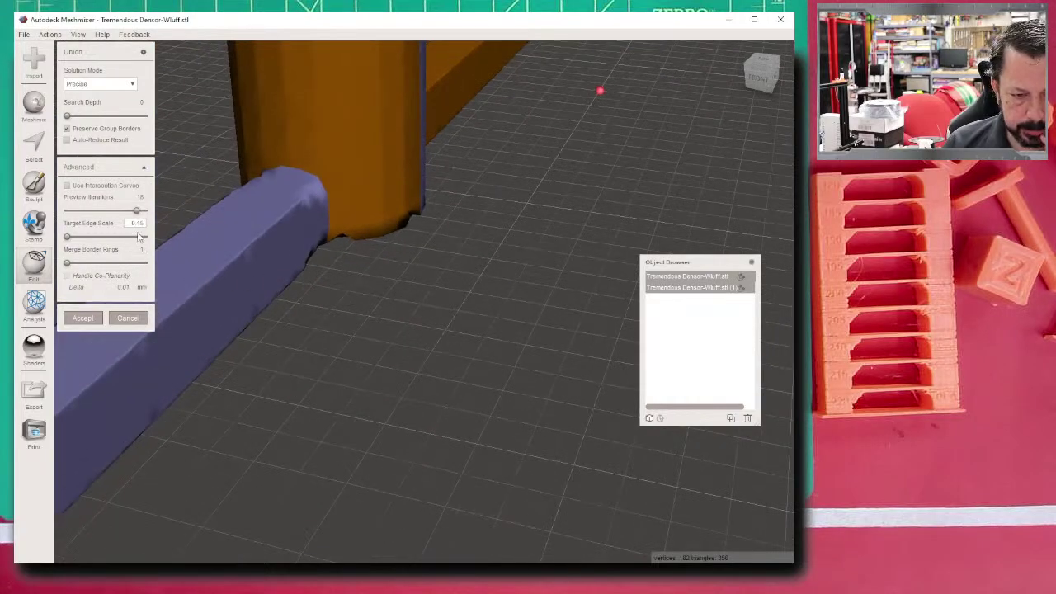
text(05)
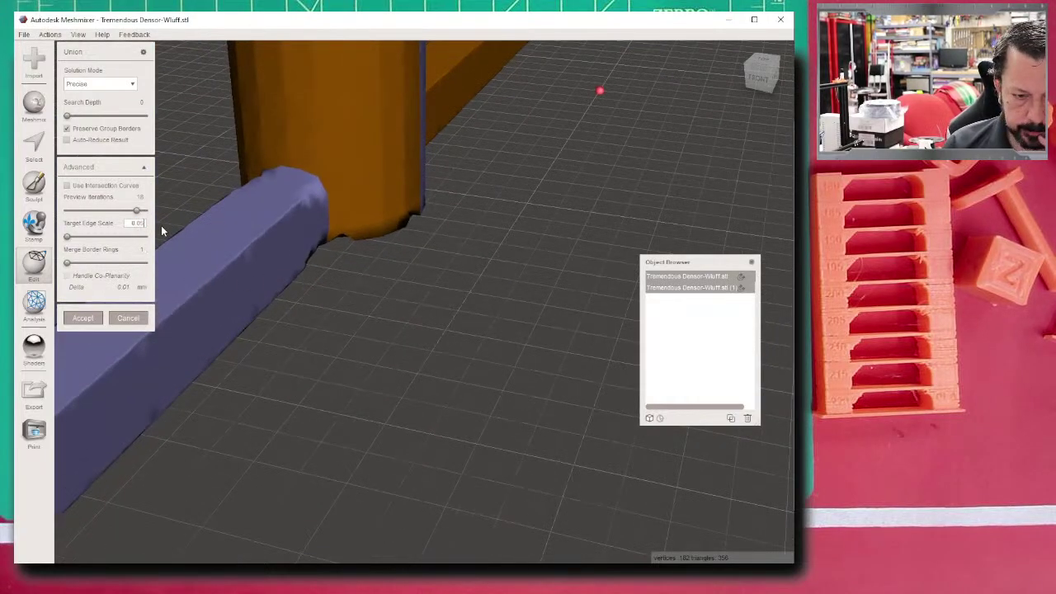
key(Return)
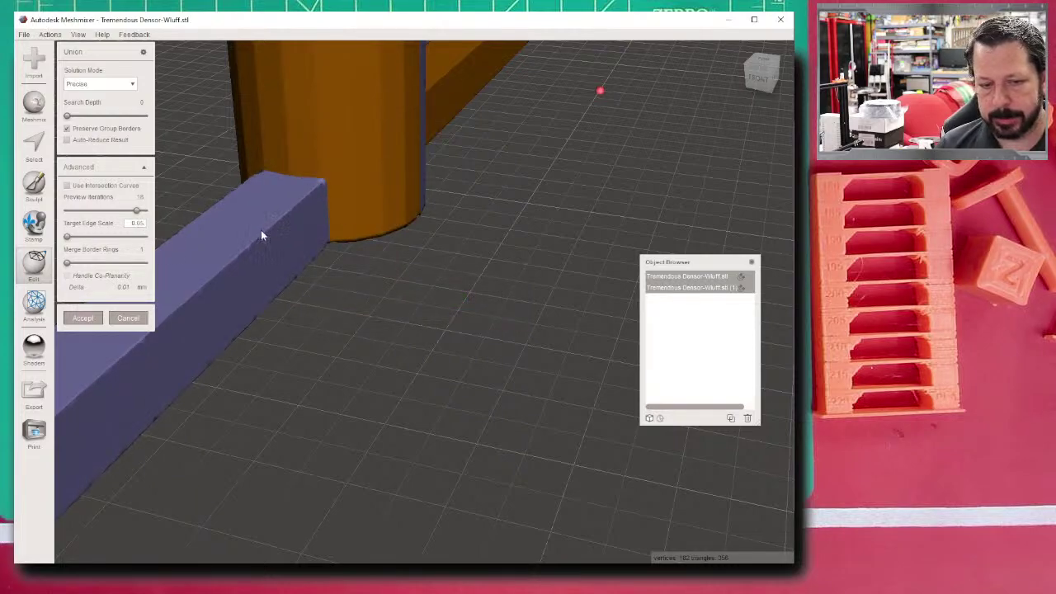
scroll(266, 228, up, 2)
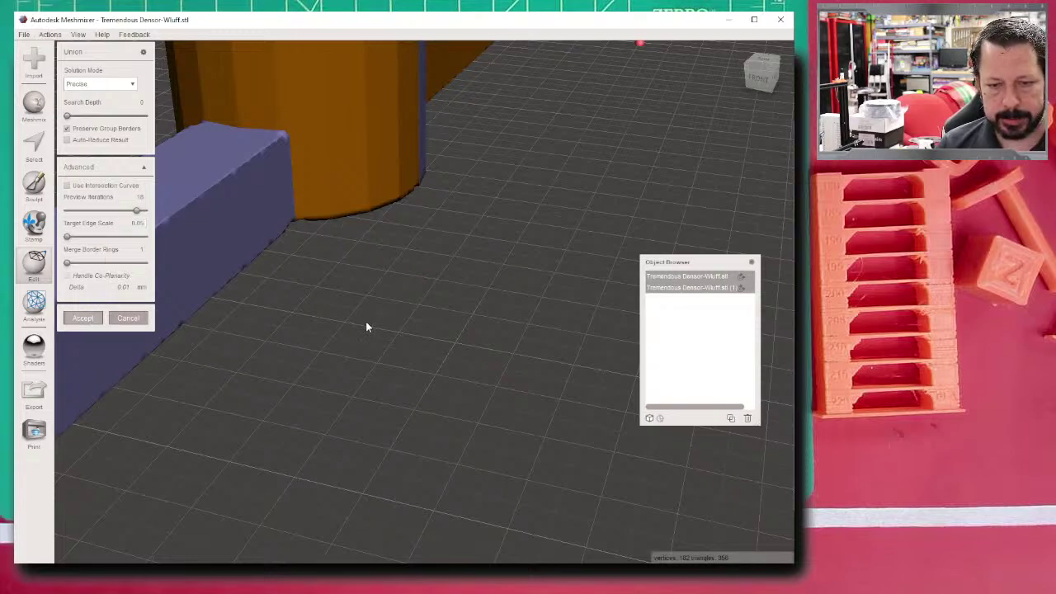
key(Return)
scroll(367, 328, down, 5)
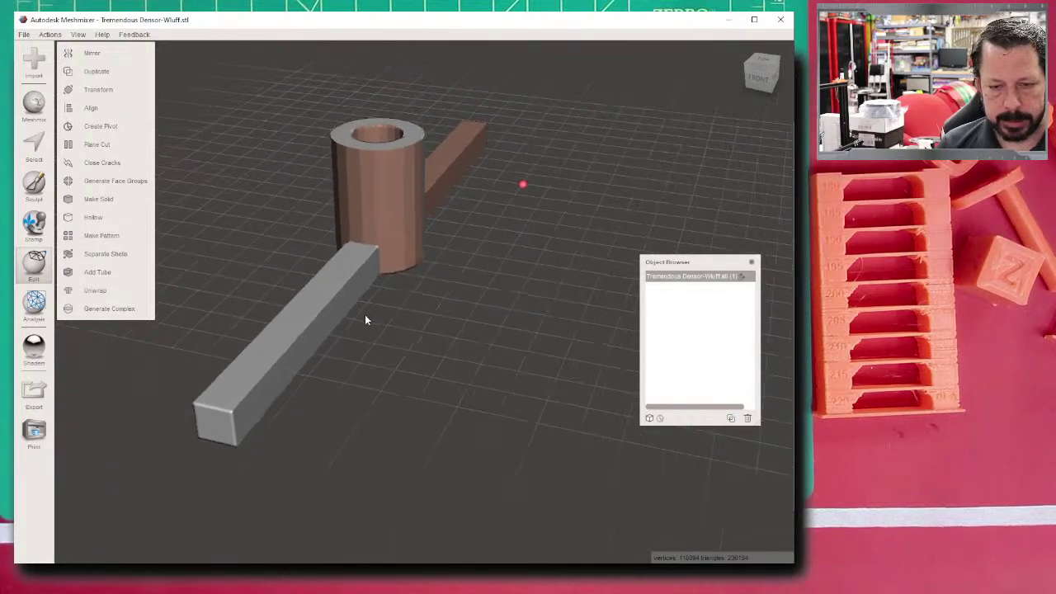
right_drag(392, 324, 328, 356)
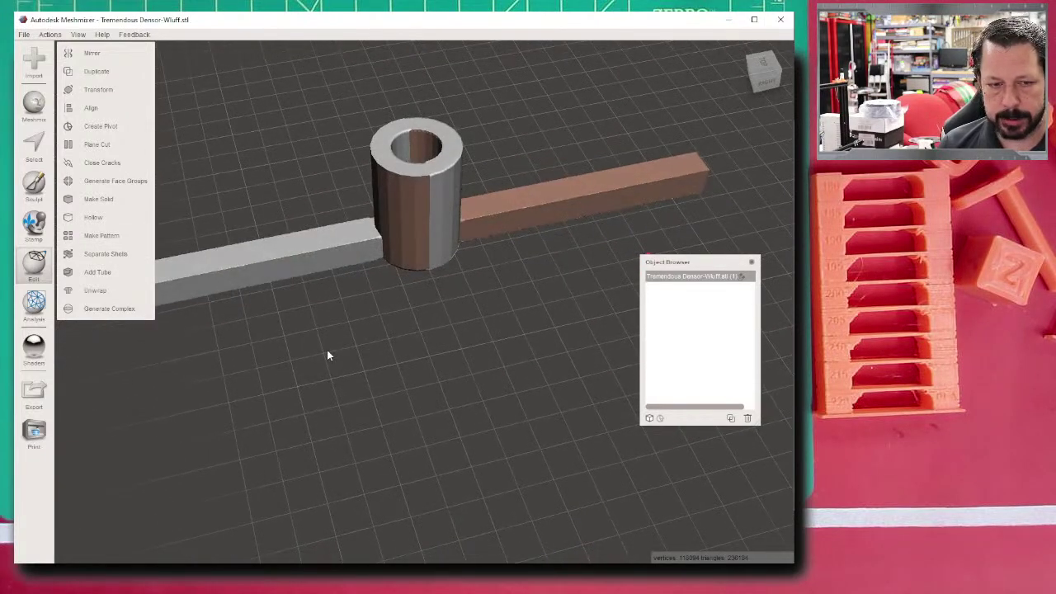
middle_drag(440, 336, 406, 316)
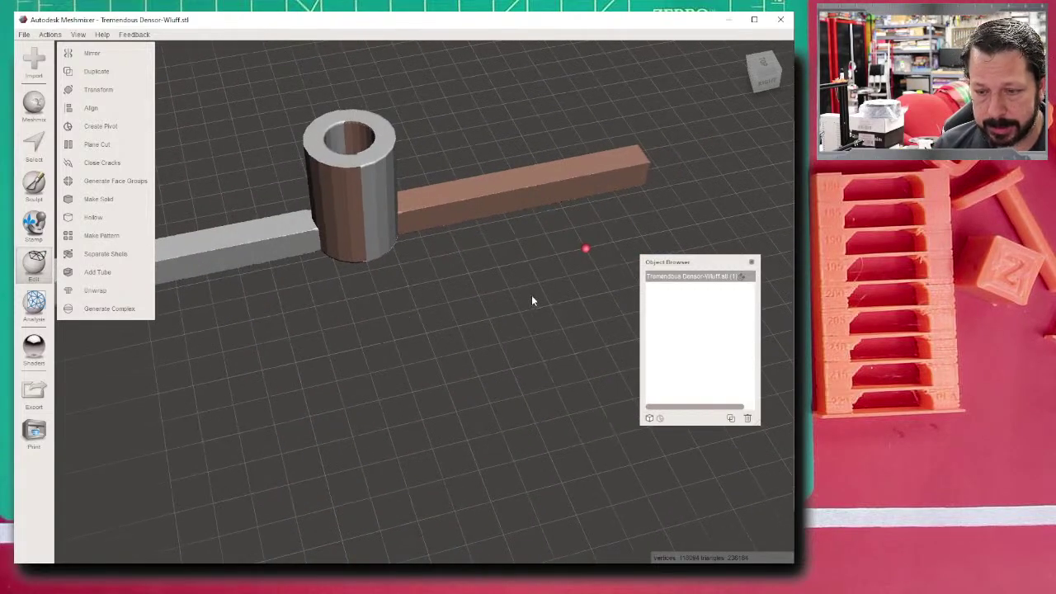
- Add the rounded cube from the Primitives library to the scene as a separate mesh
double_click(705, 278)
key(Return)
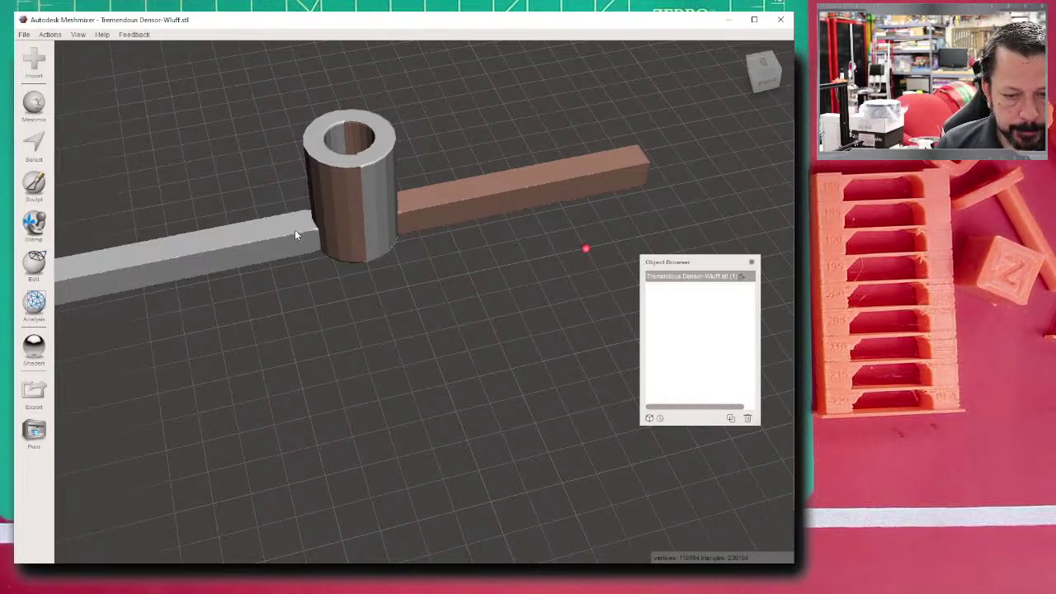
click(36, 107)
scroll(117, 270, down, 2)
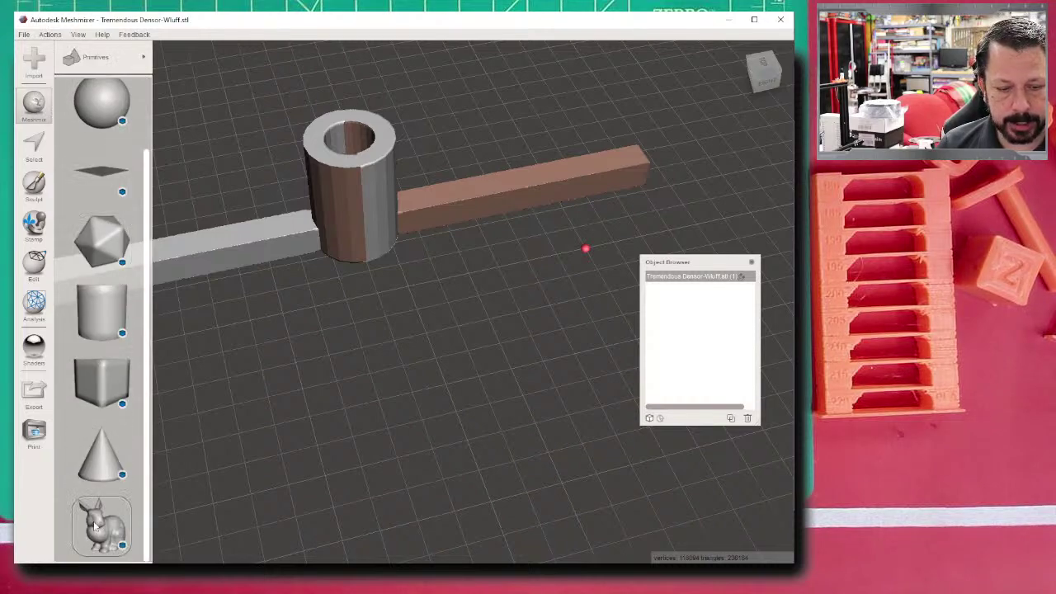
scroll(115, 421, up, 2)
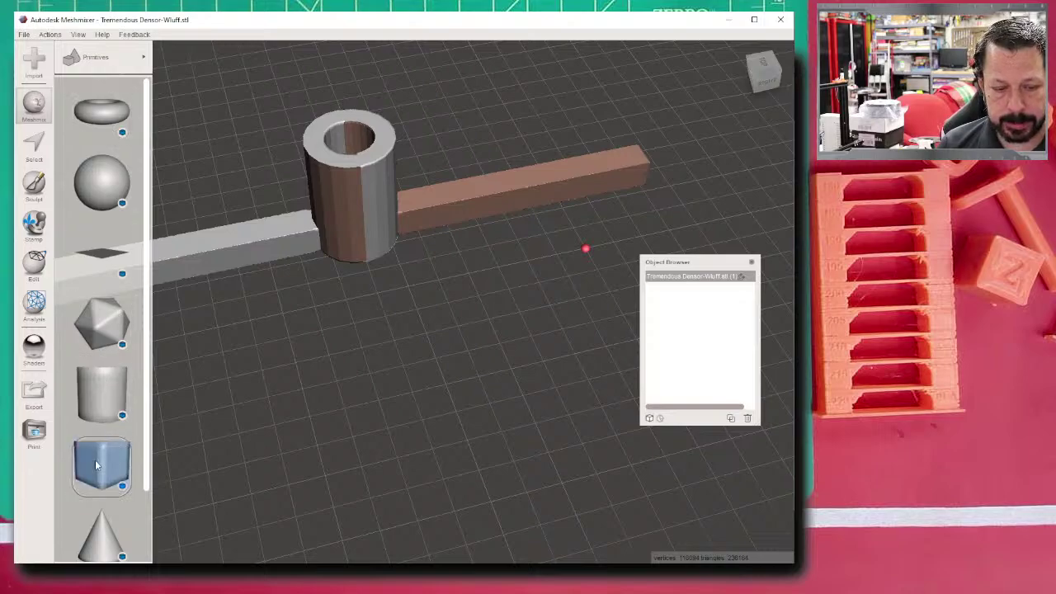
drag(95, 464, 383, 292)
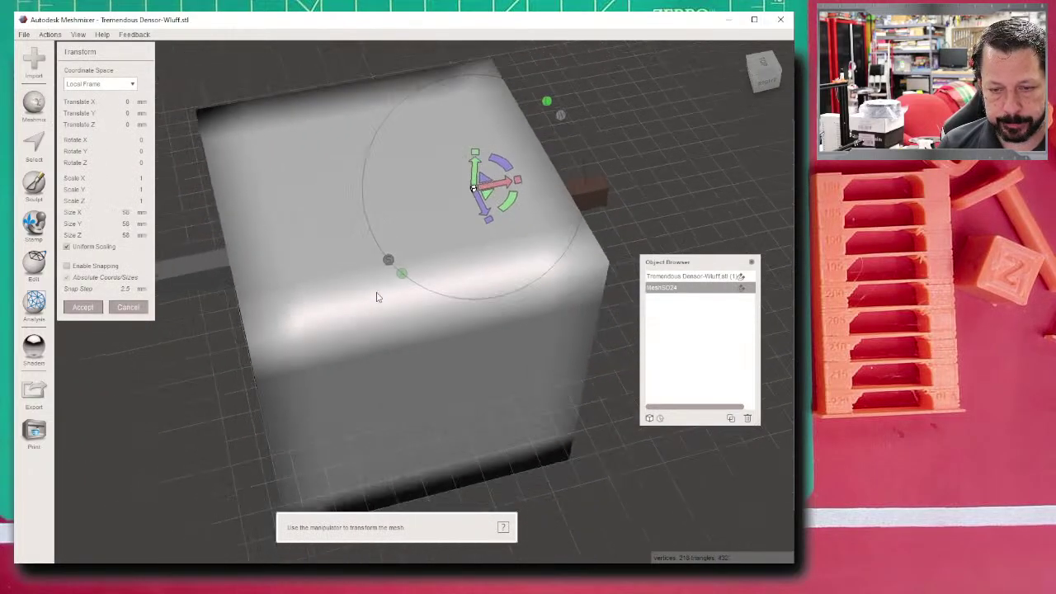
- Scale the cube uniformly to 5 mm and move it about -20.82 mm along X to the cylinder
scroll(378, 297, down, 4)
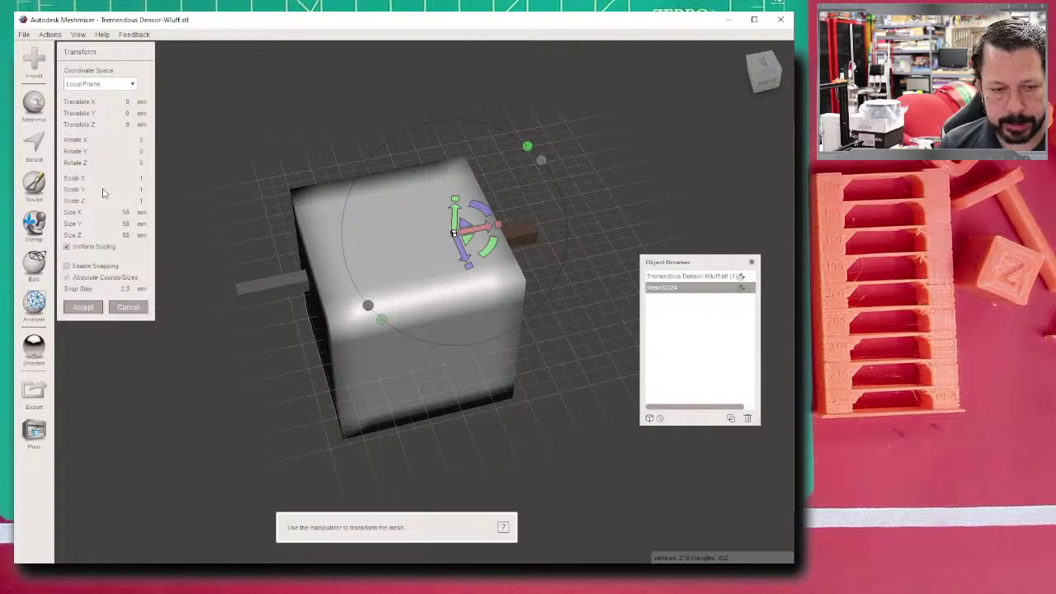
click(128, 213)
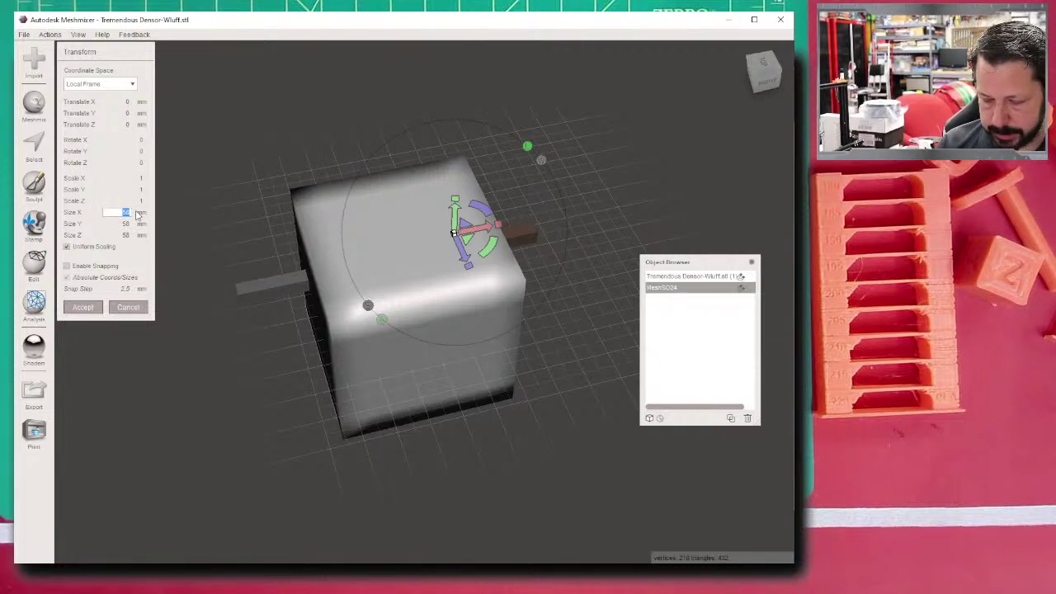
text(5)
key(Return)
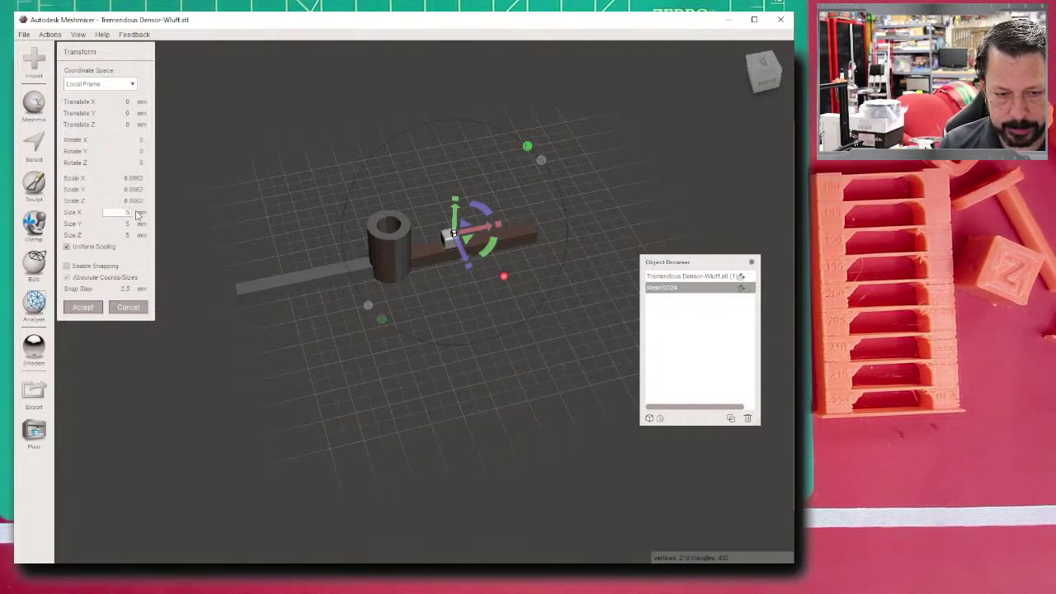
right_drag(225, 252, 429, 273)
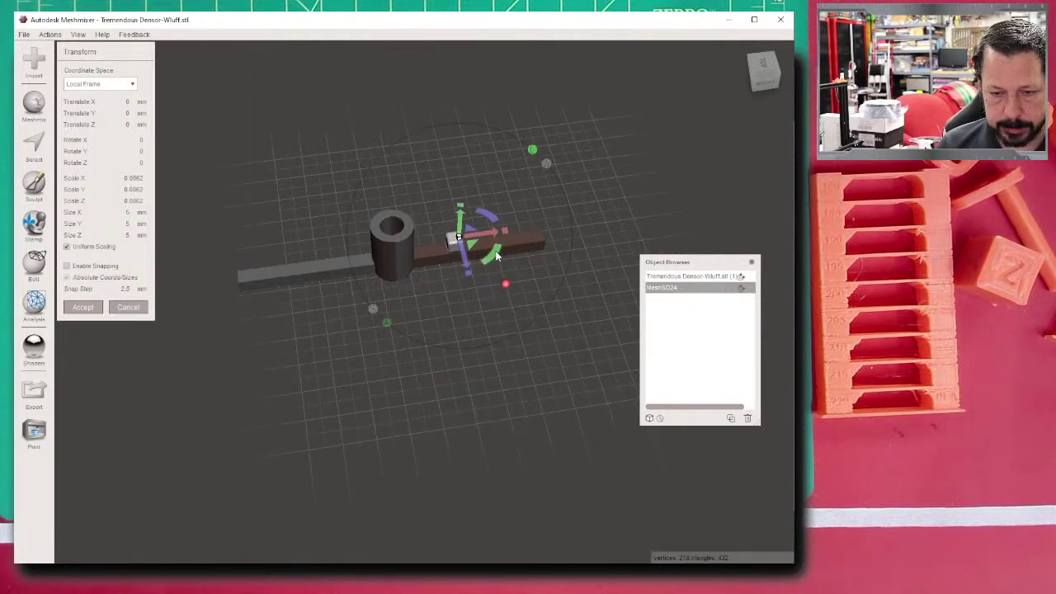
drag(496, 235, 432, 235)
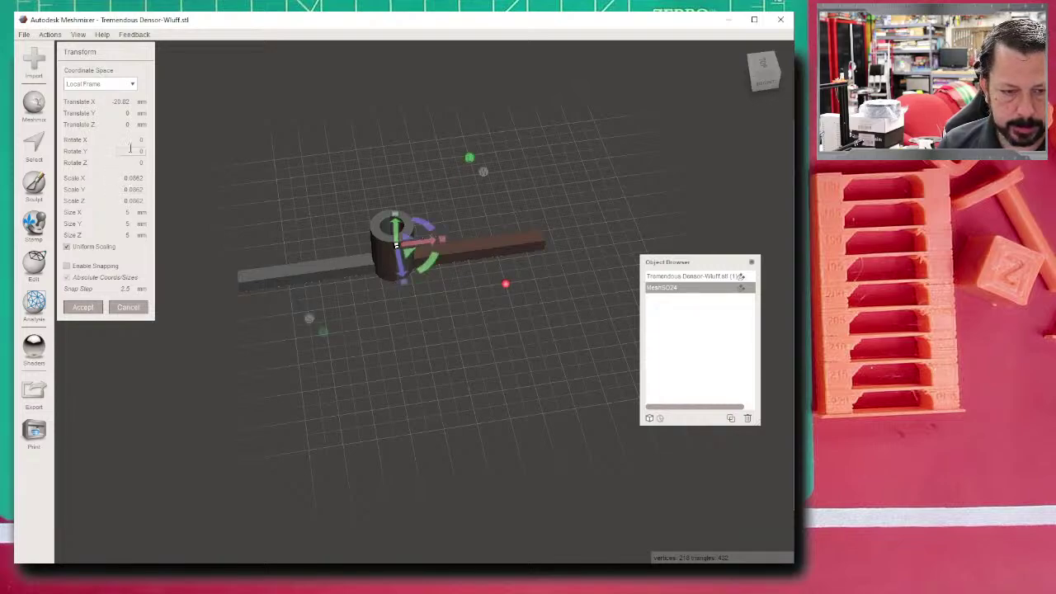
- Turn off Uniform Scaling and stretch the cube into a bar with a Z size of 100 mm
click(69, 247)
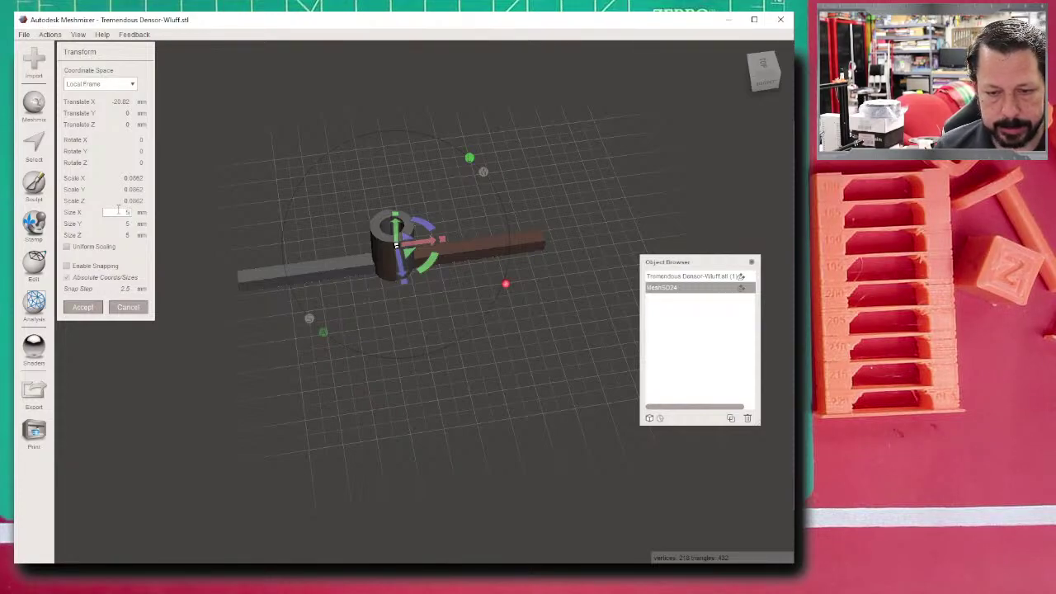
drag(405, 284, 387, 404)
right_drag(387, 410, 401, 345)
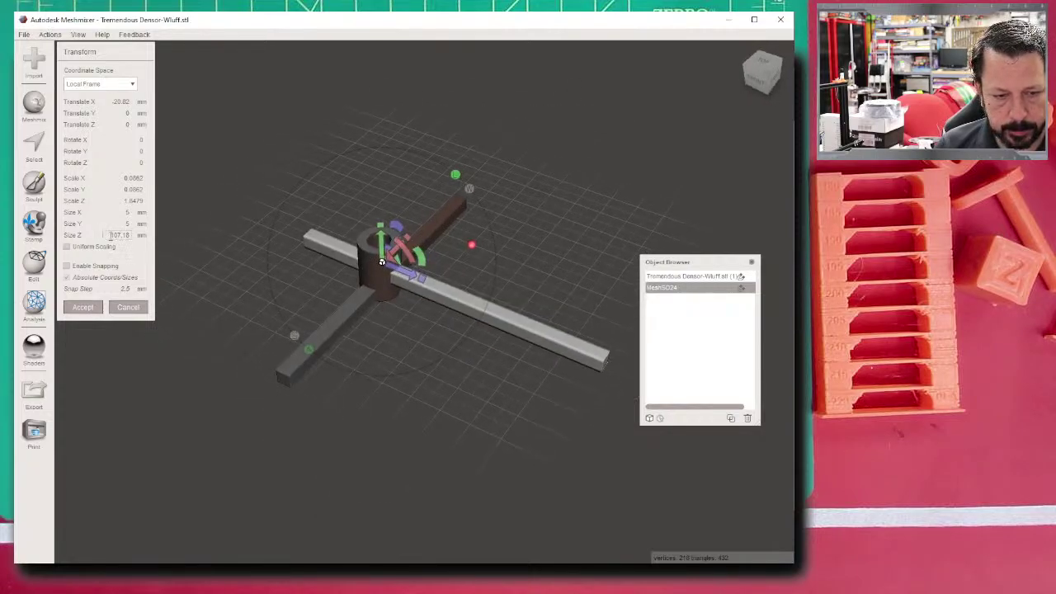
drag(111, 236, 152, 241)
text(100)
key(Return)
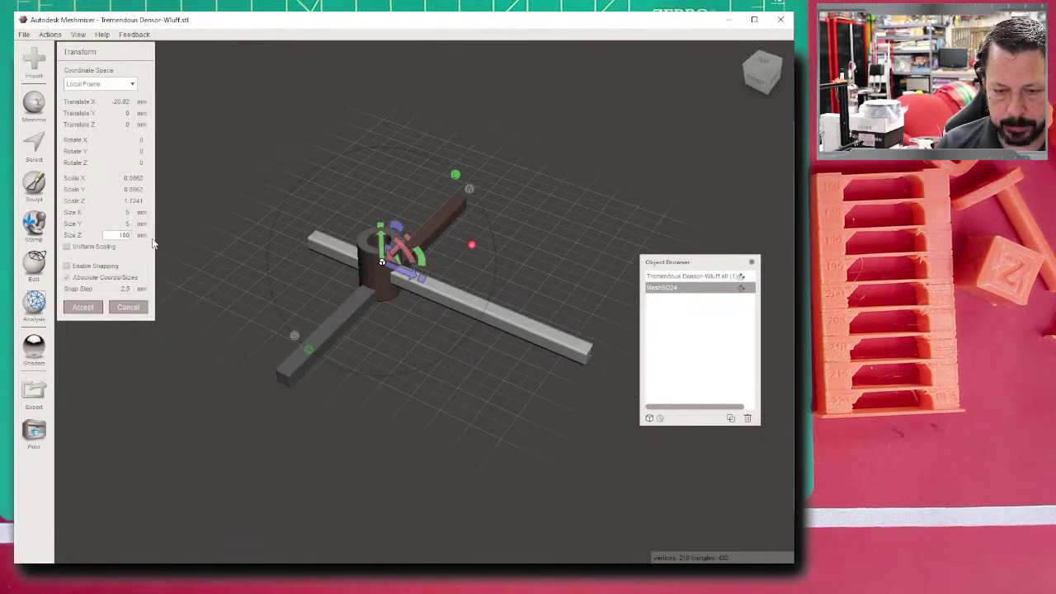
- Move the bar across the cylinder's base, to about X -19.98, Y -7.646 and Z -18.01 mm, and accept the transform
drag(408, 275, 366, 259)
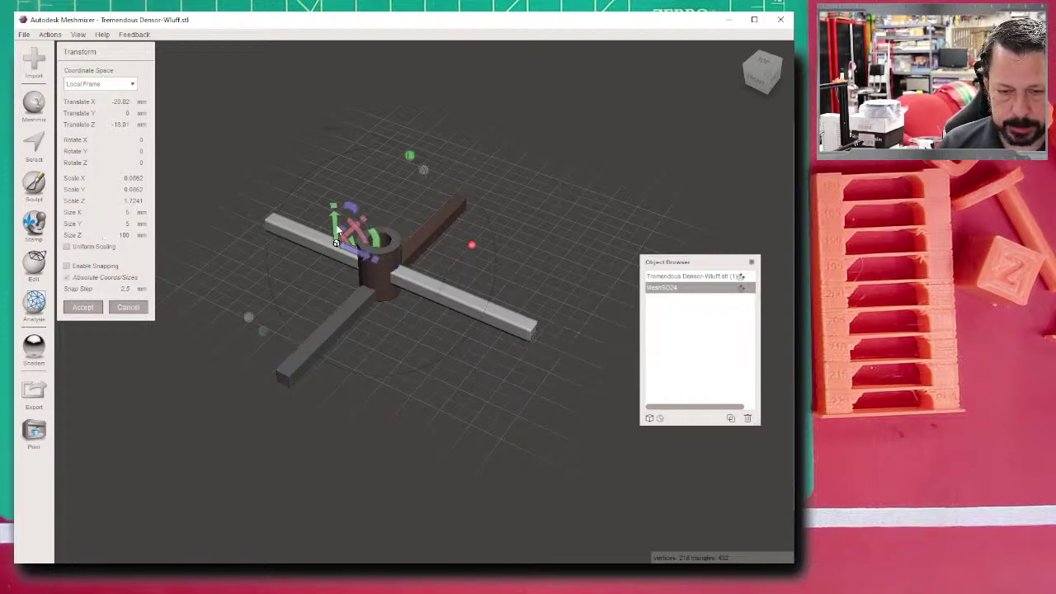
drag(336, 224, 339, 249)
right_drag(339, 249, 335, 188)
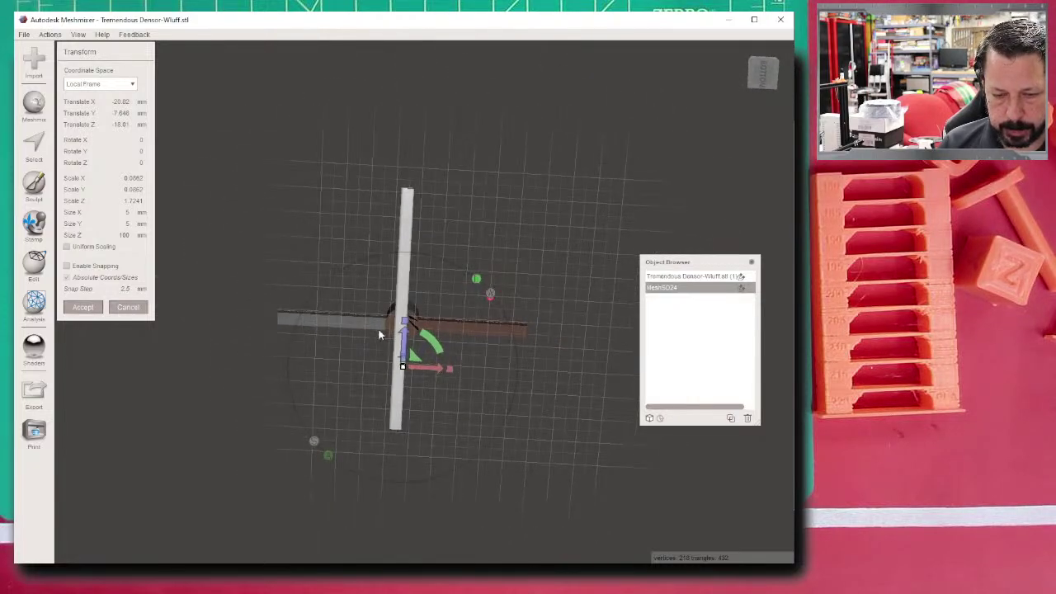
scroll(393, 341, up, 5)
drag(411, 460, 417, 454)
right_drag(436, 287, 443, 422)
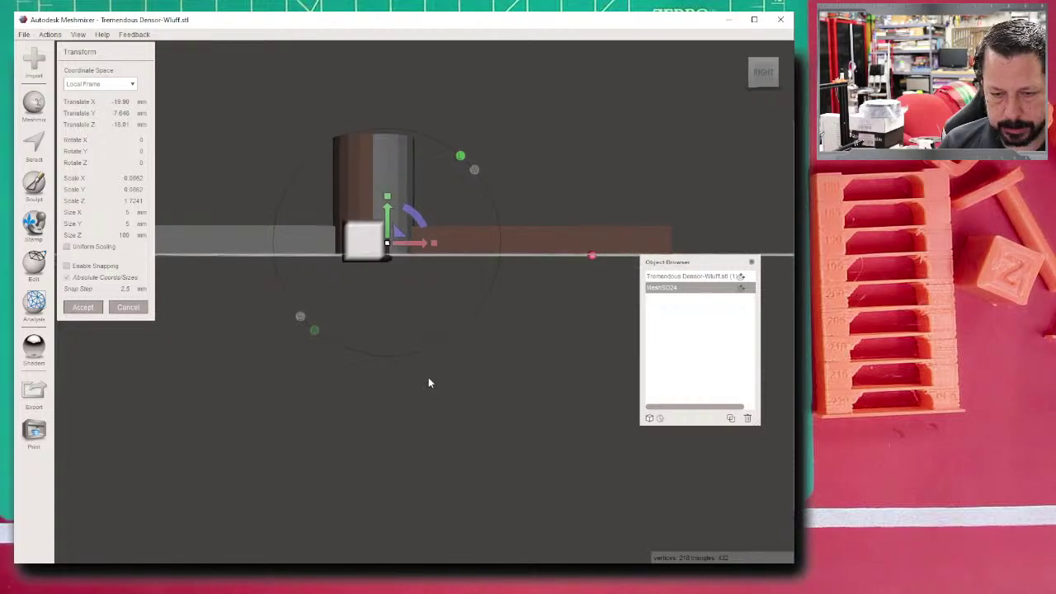
right_drag(429, 382, 395, 223)
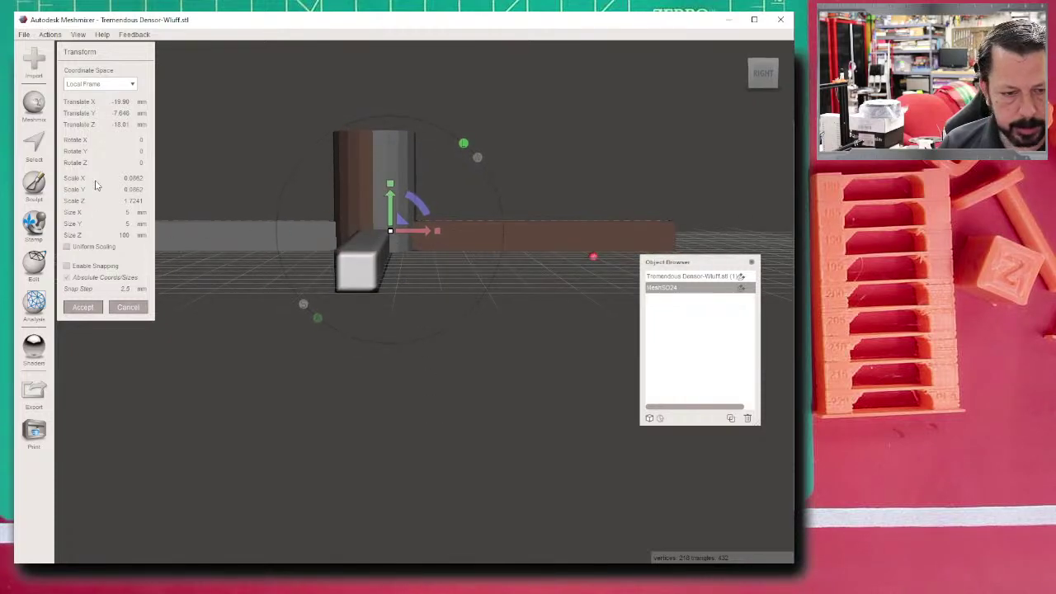
click(82, 307)
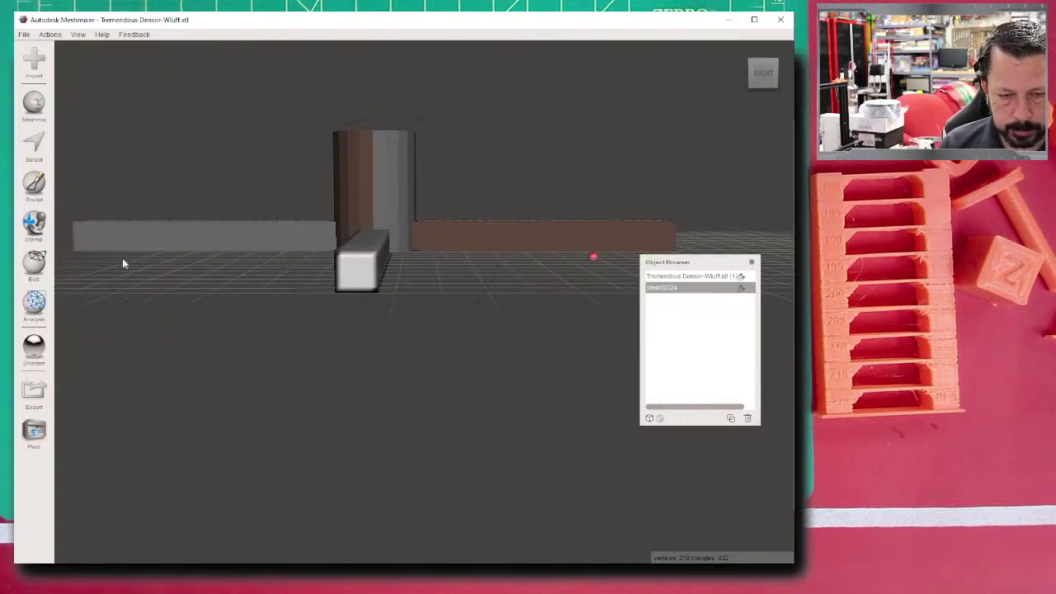
- Align the bar's base point to the World Origin / Y-up, using Translate and Rotate
click(34, 264)
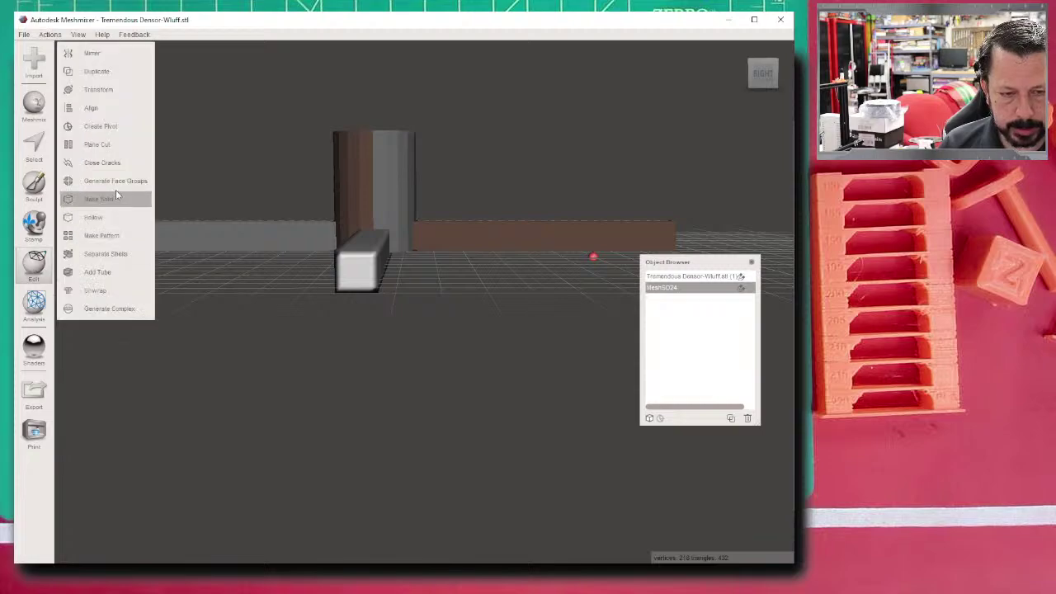
click(97, 114)
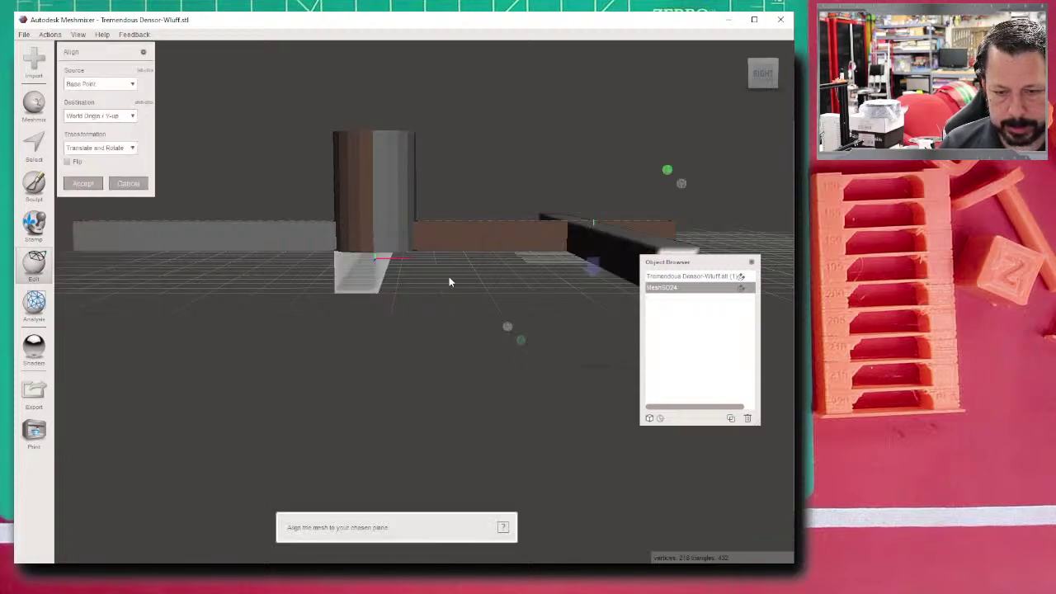
click(582, 265)
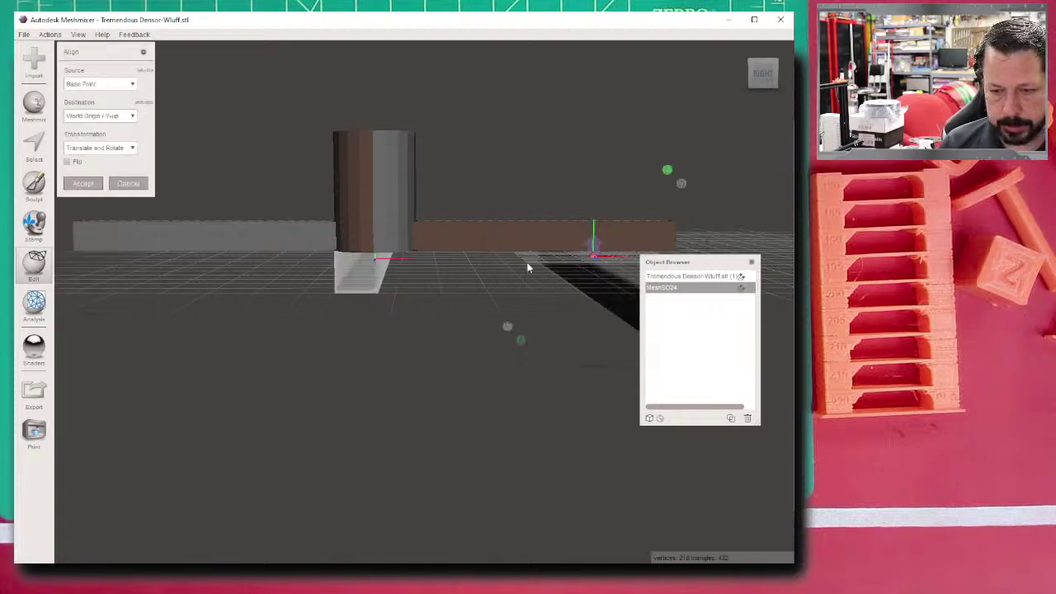
click(83, 183)
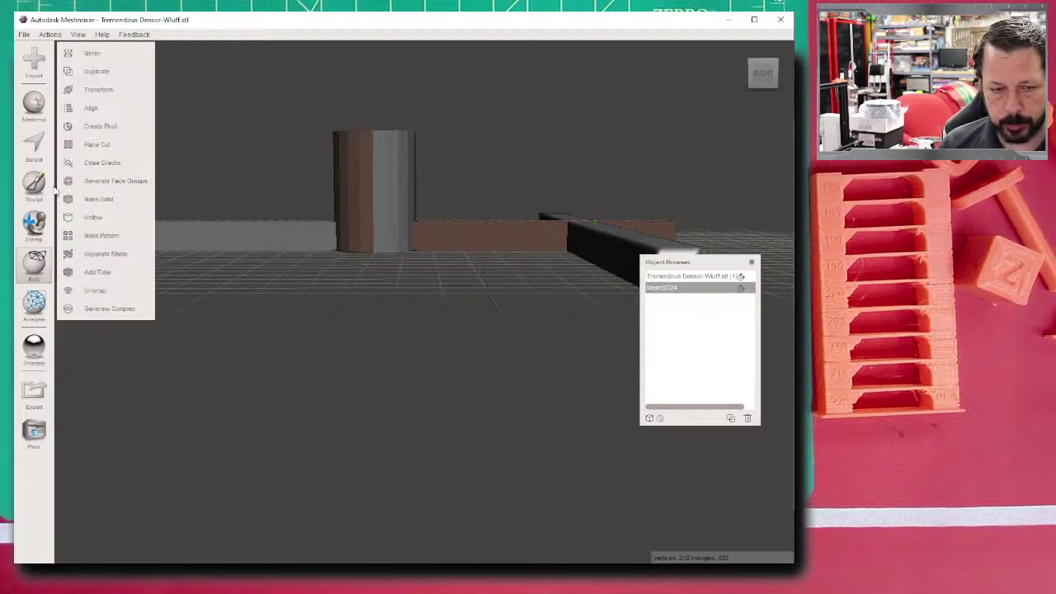
- Transform the bar so it crosses the cylinder, moving it about -34.87 mm in X and -11.18 mm in Z, and accept
click(93, 91)
drag(613, 244, 391, 242)
right_drag(452, 295, 469, 424)
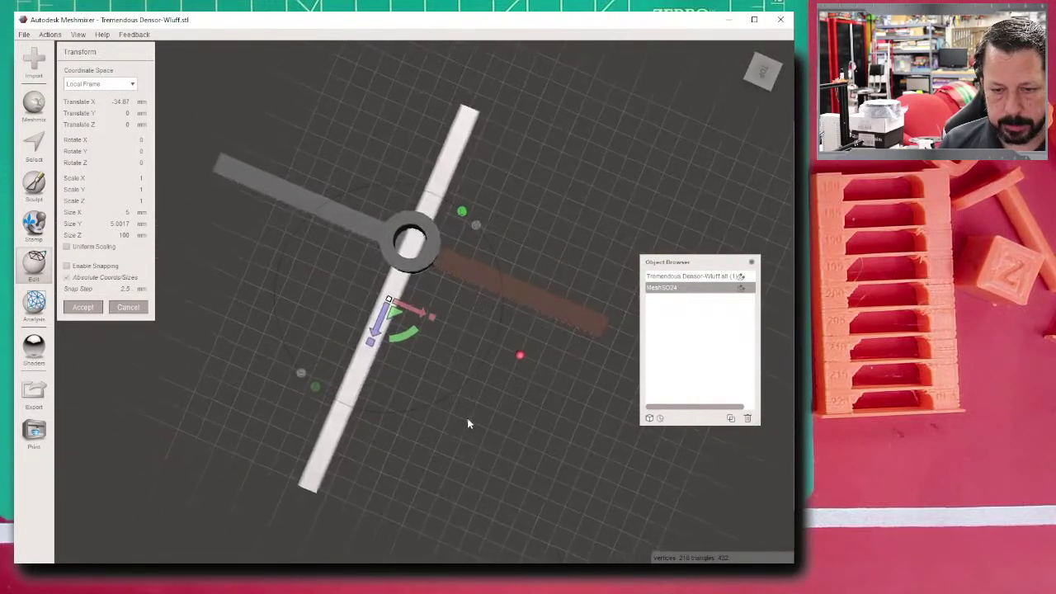
drag(384, 312, 400, 290)
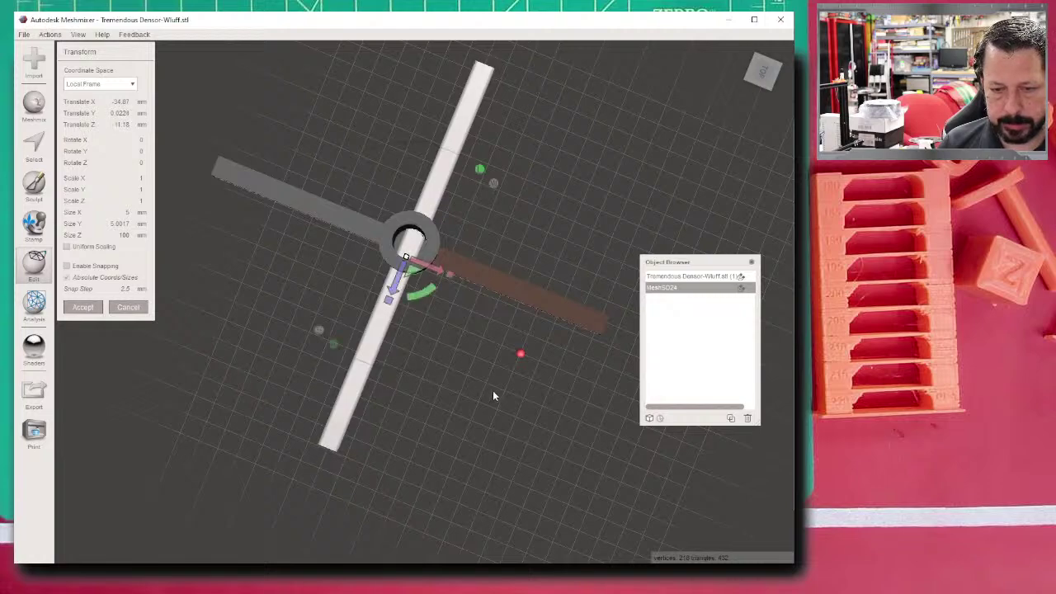
right_drag(493, 396, 441, 282)
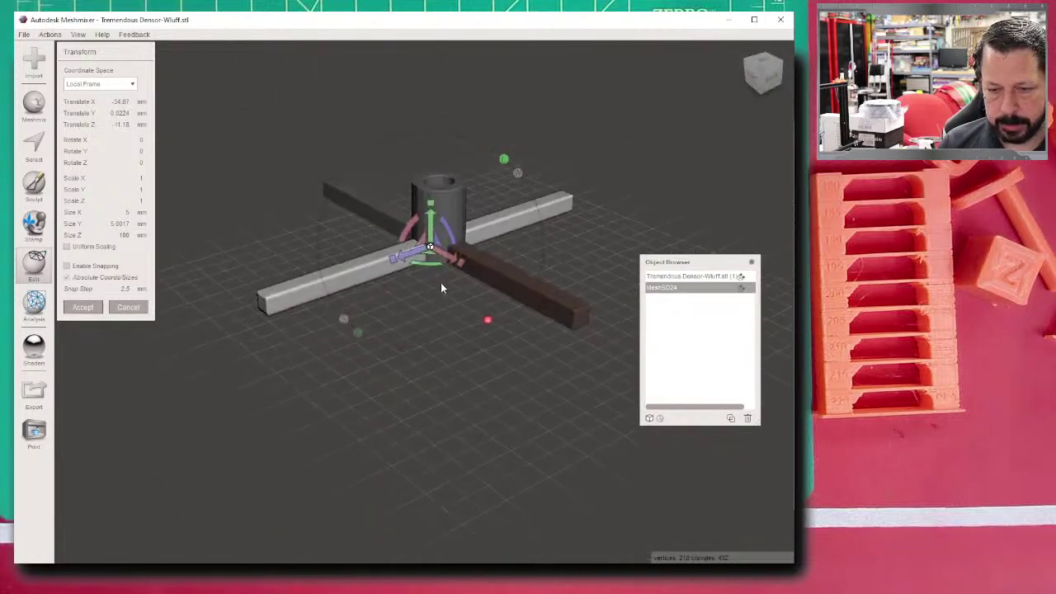
click(83, 307)
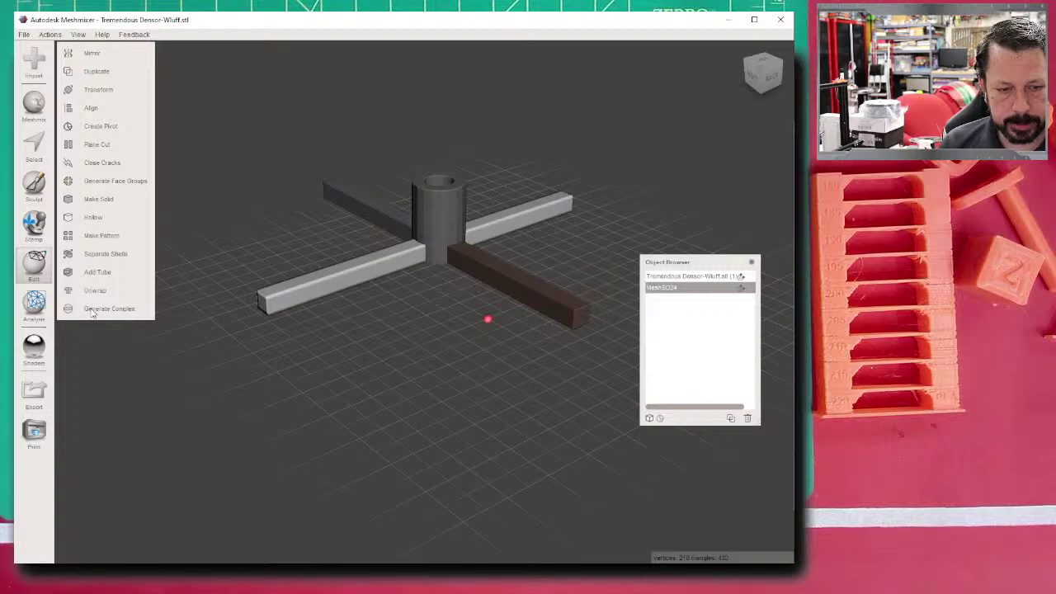
- Try a Precise Boolean Union of the two-armed part and the crossbar with search depth 2 and Auto-Reduce Result on, and inspect the joint
shift+click(671, 284)
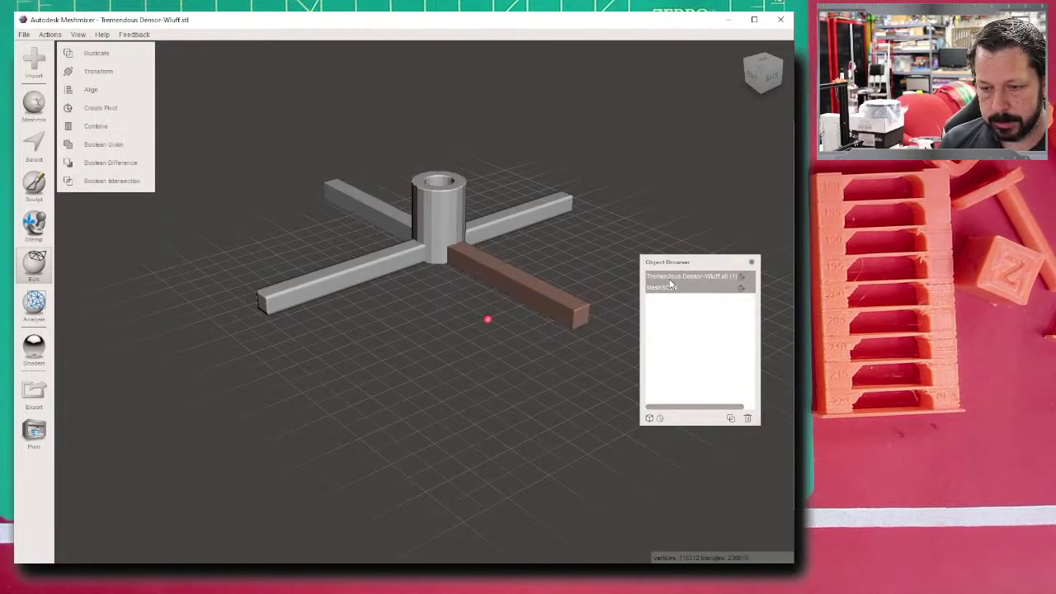
click(105, 145)
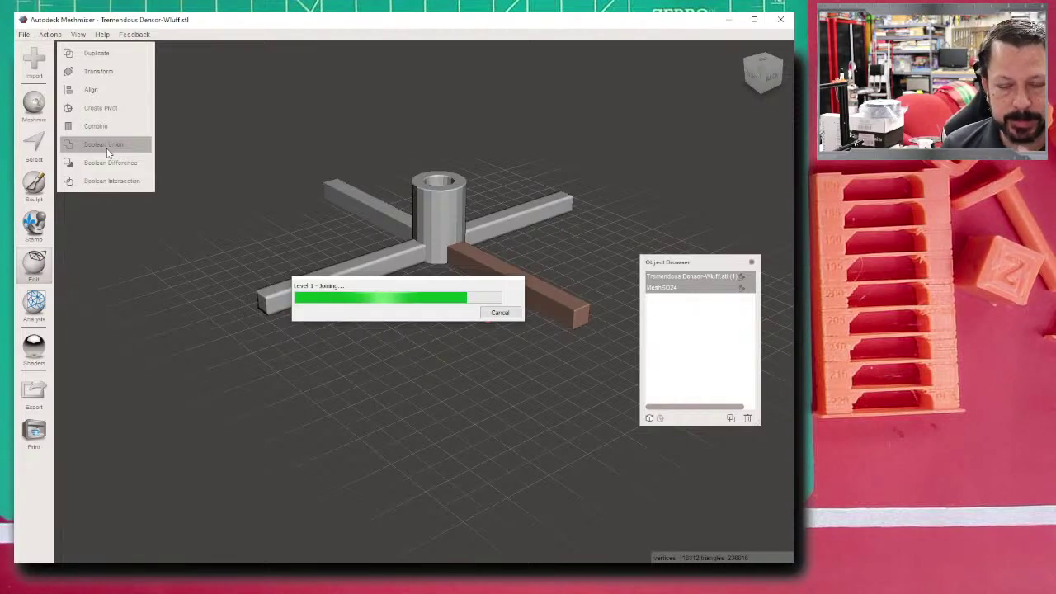
mouse_move(369, 345)
right_down()
mouse_move(422, 314)
mouse_move(363, 345)
right_up()
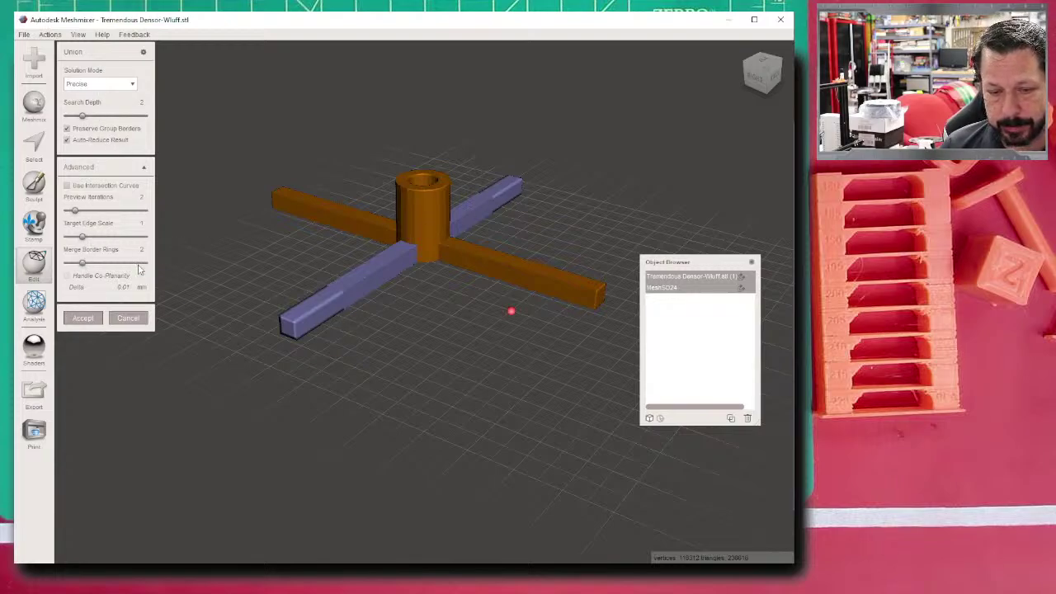
click(88, 318)
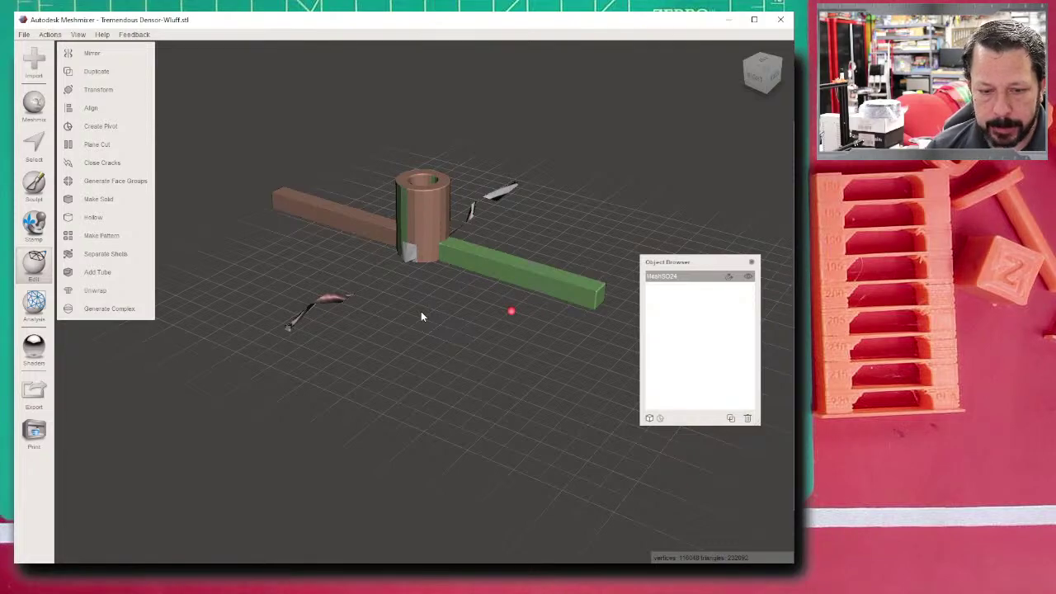
right_drag(485, 210, 381, 226)
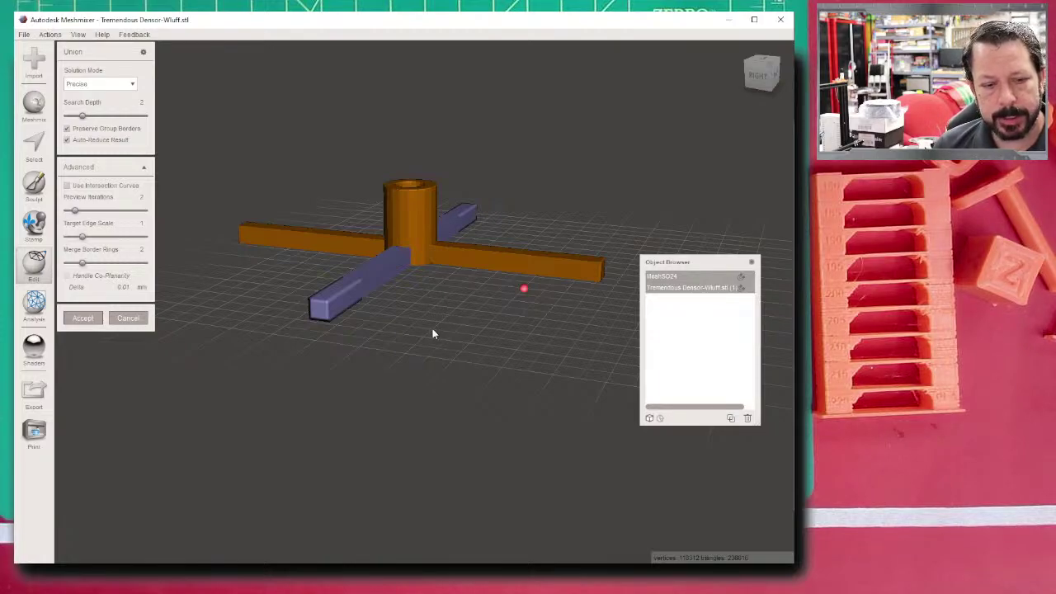
click(46, 303)
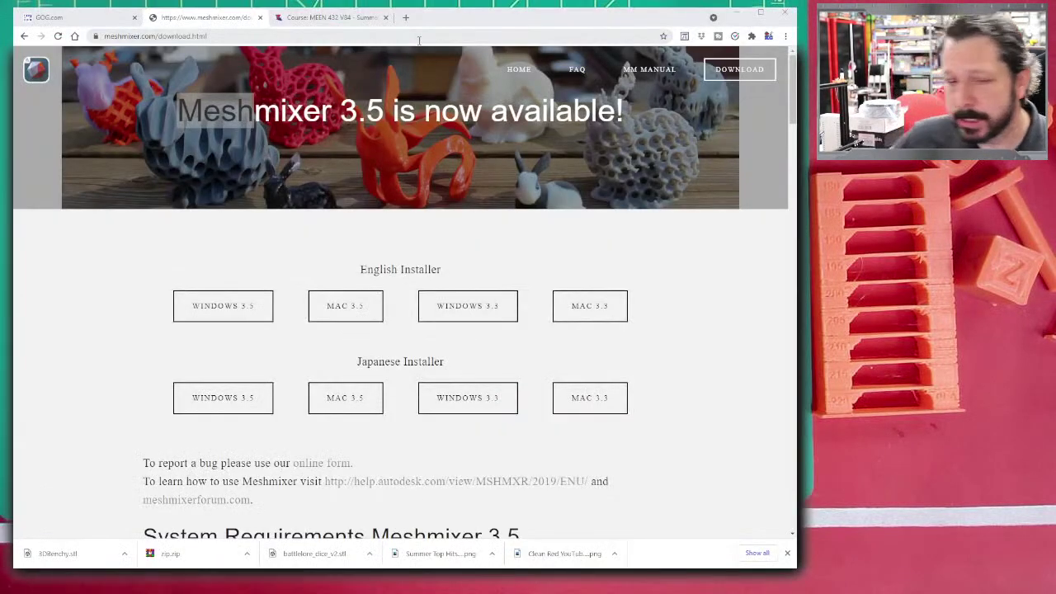
- Open the Thingiverse website in a new browser tab and show its account sign-up options
click(405, 18)
text(thin)
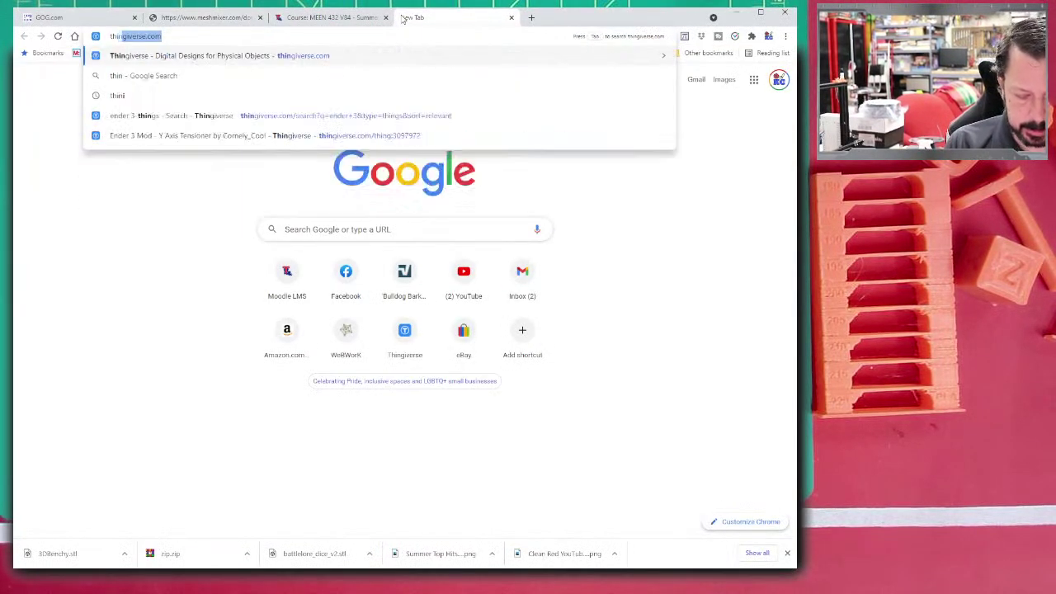
key(Return)
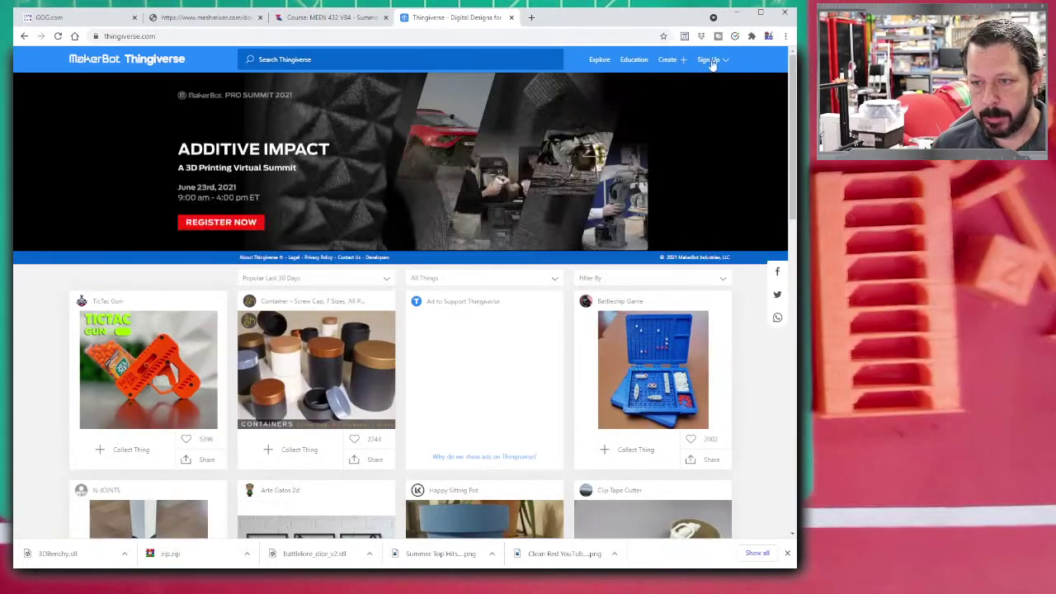
mouse_move(713, 64)
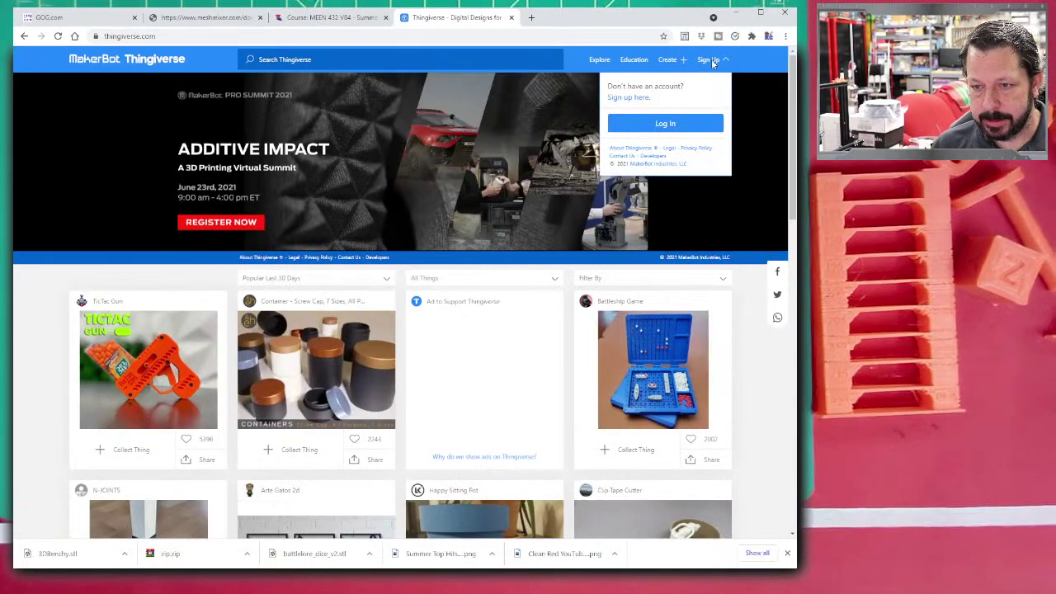
- Search Thingiverse for "heroquest"
click(371, 58)
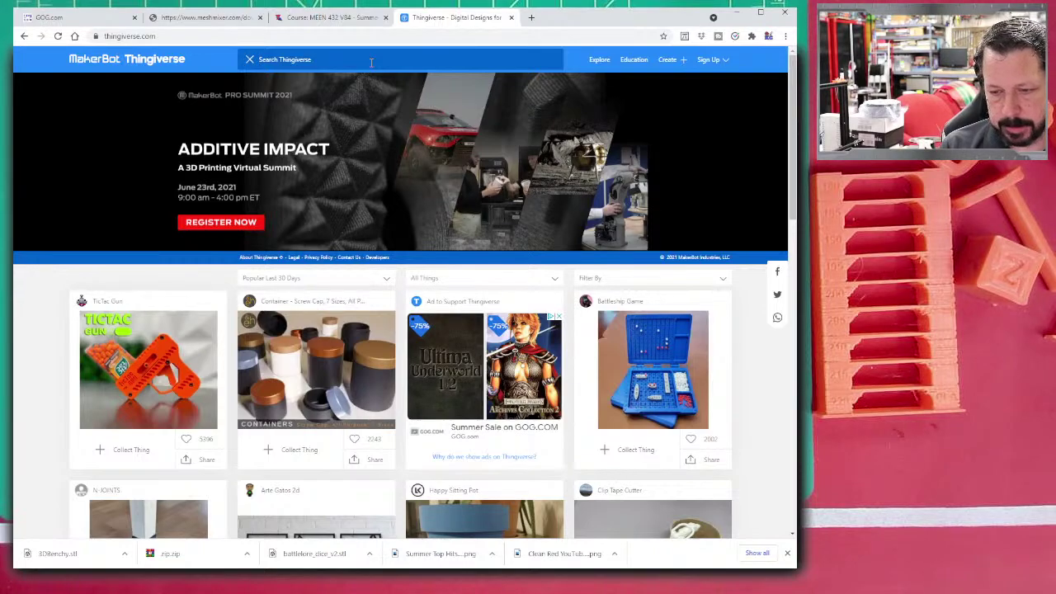
click(305, 55)
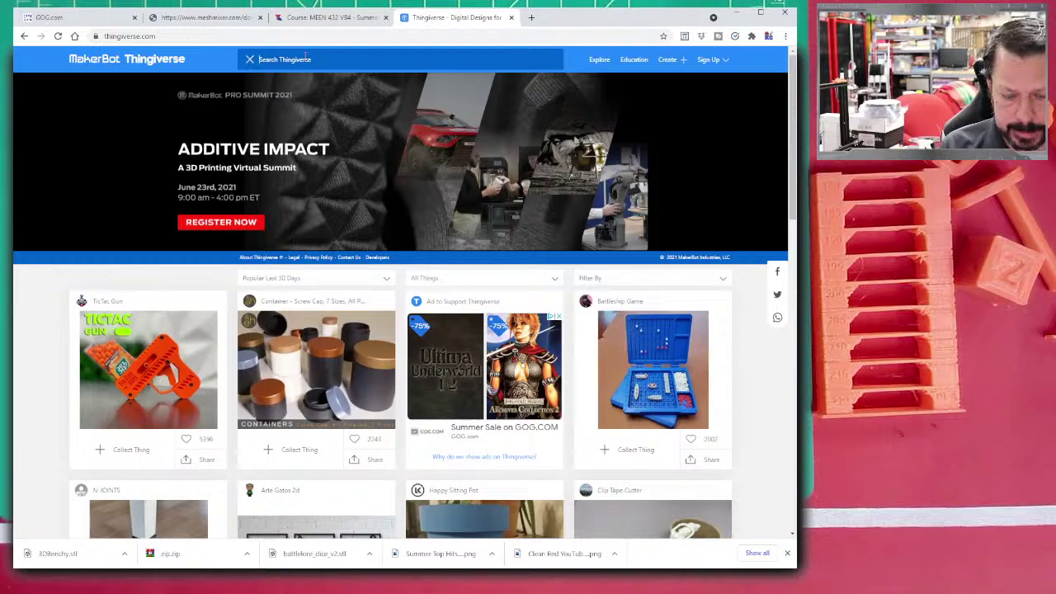
text(heroquest)
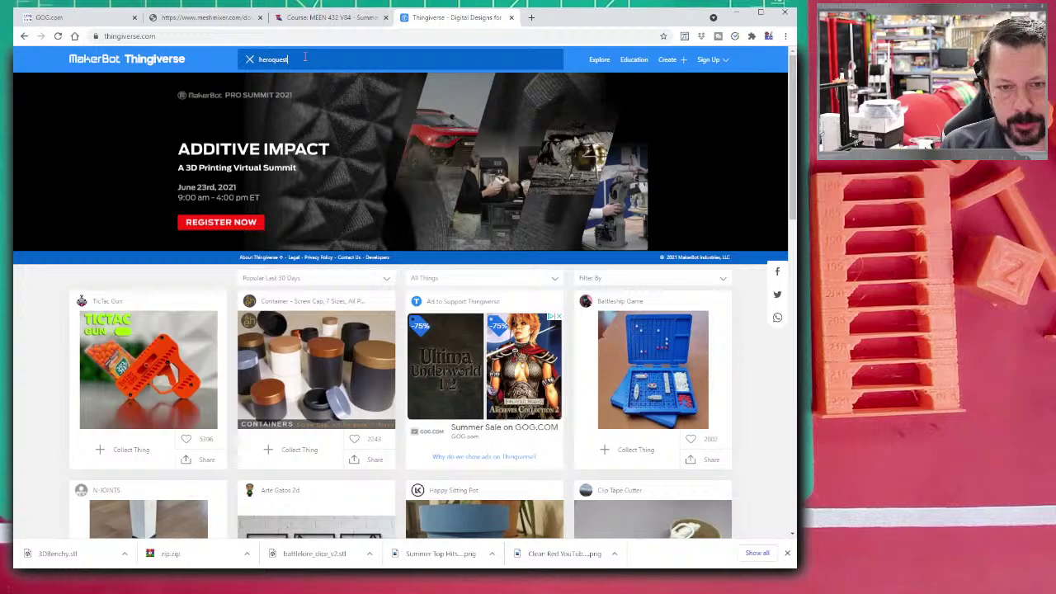
key(Return)
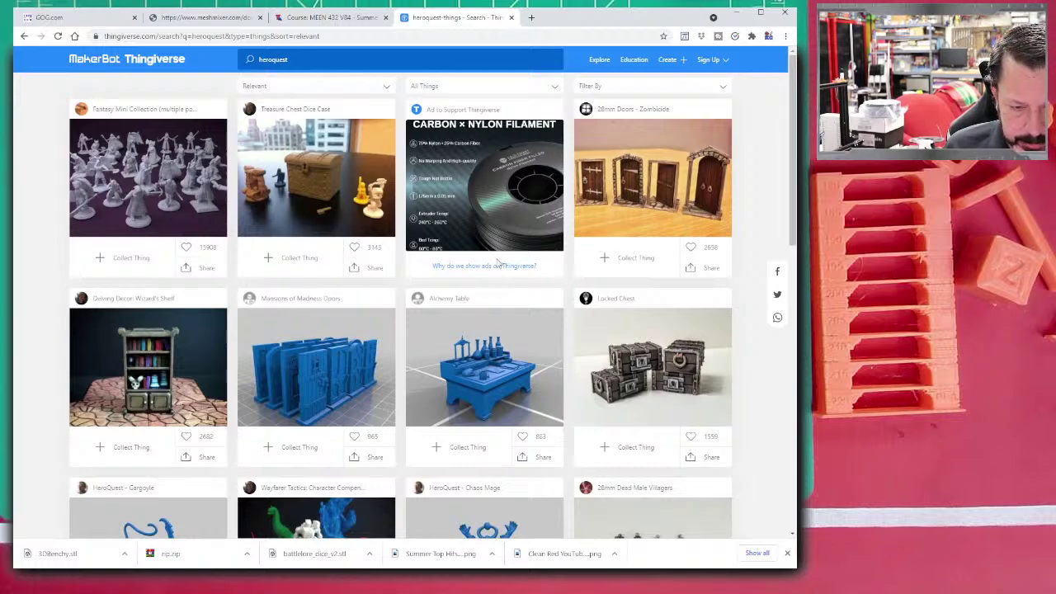
- Look through the heroquest miniatures and open the HeroQuest - Goblins model page
scroll(593, 372, down, 3)
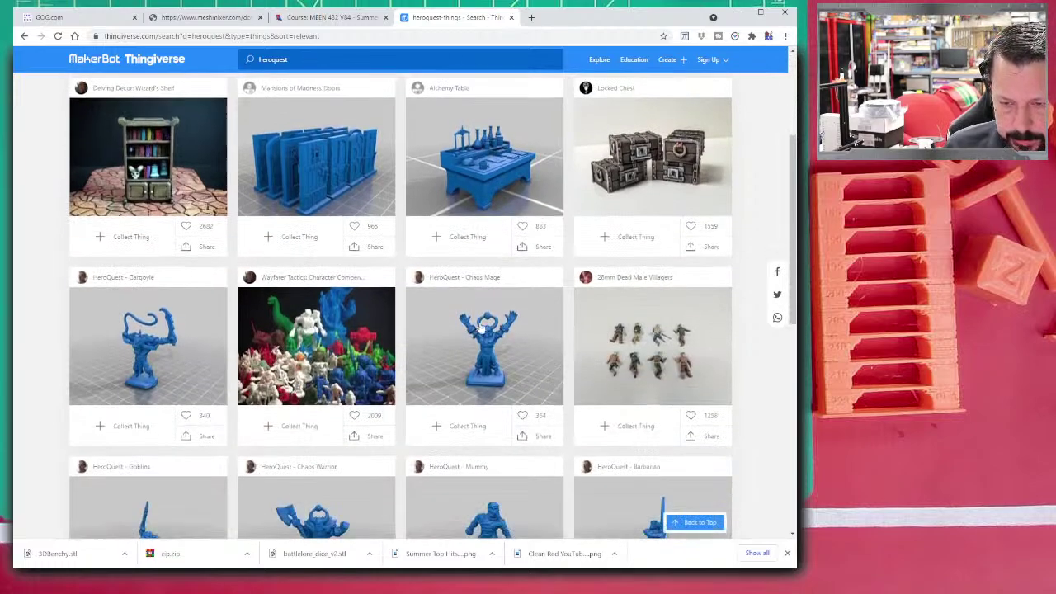
scroll(453, 331, down, 3)
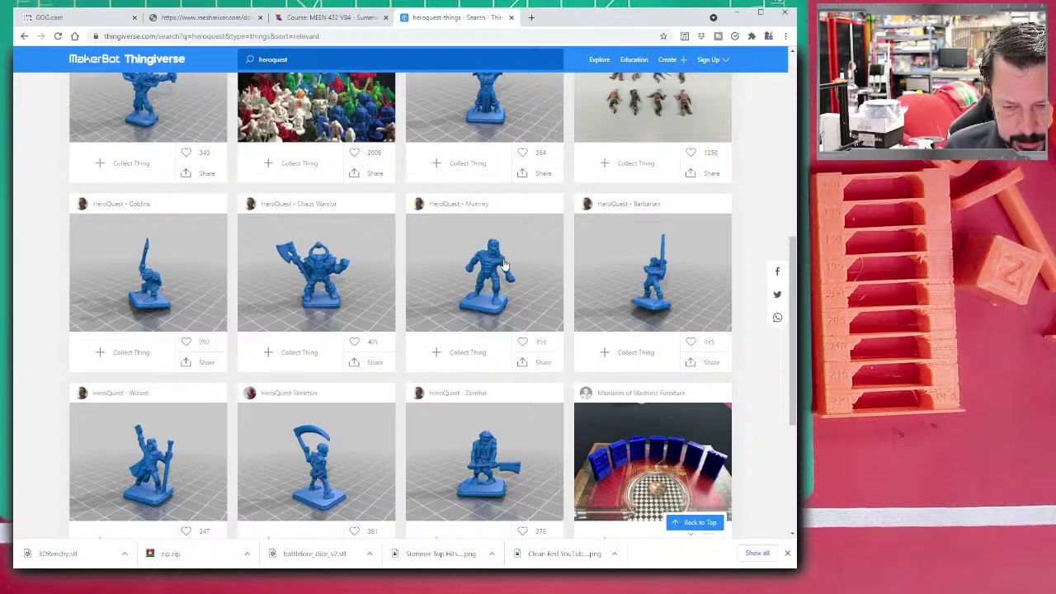
scroll(505, 264, down, 3)
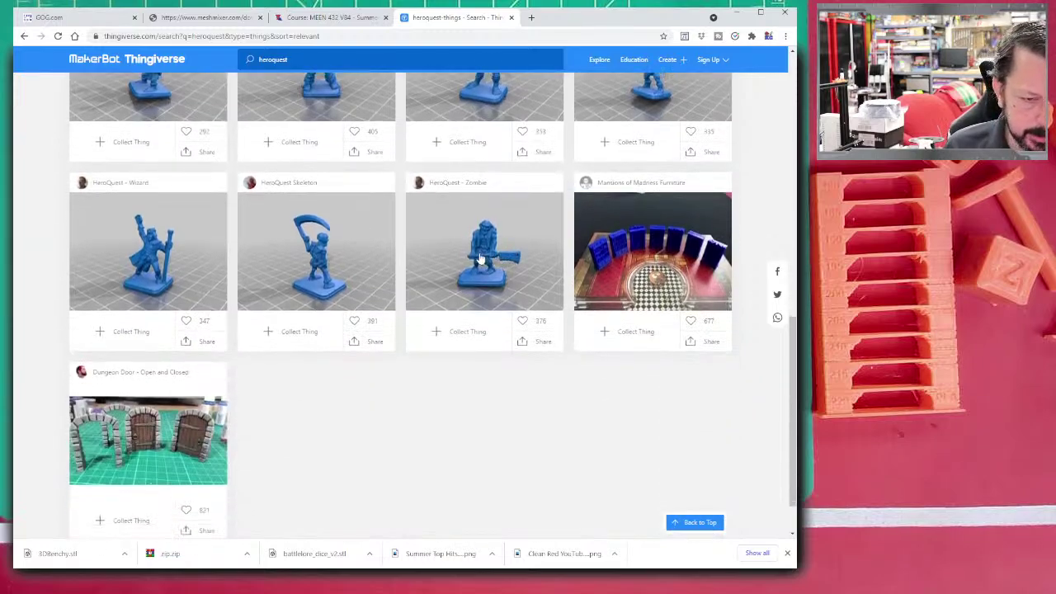
scroll(479, 258, up, 3)
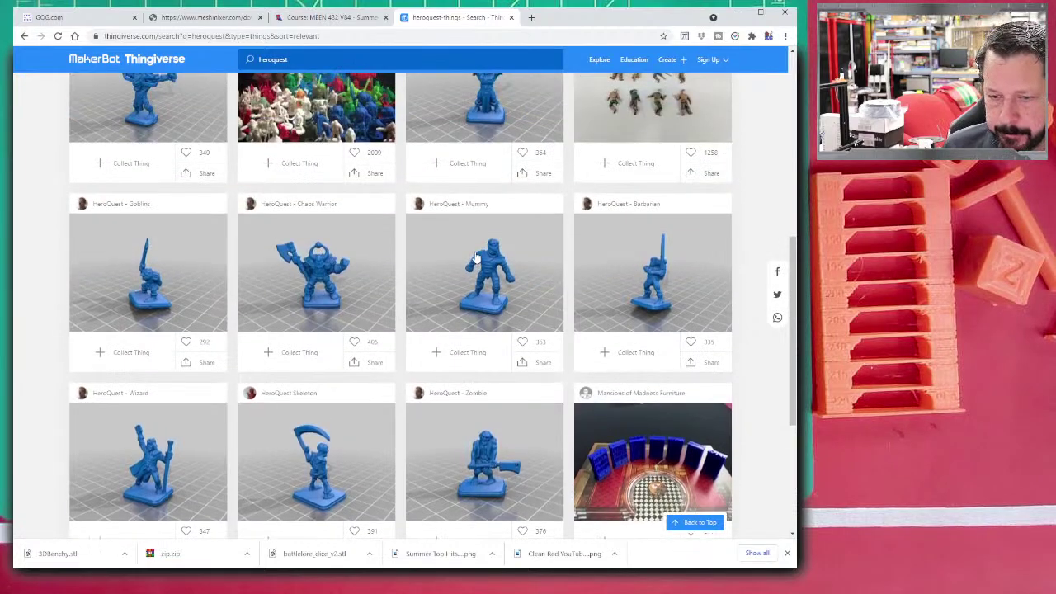
scroll(476, 258, up, 3)
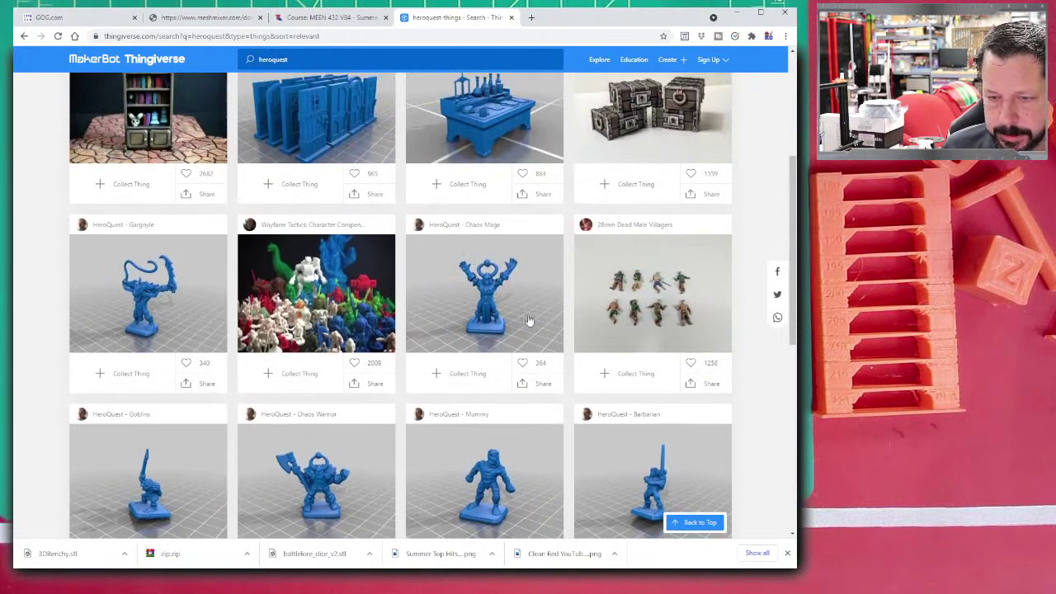
scroll(529, 320, down, 3)
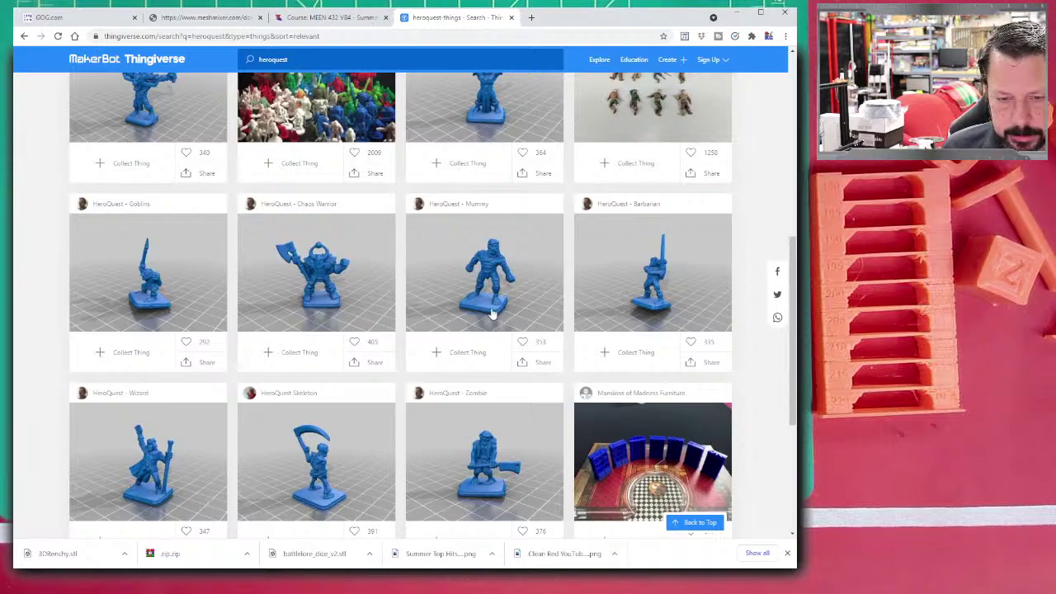
click(148, 309)
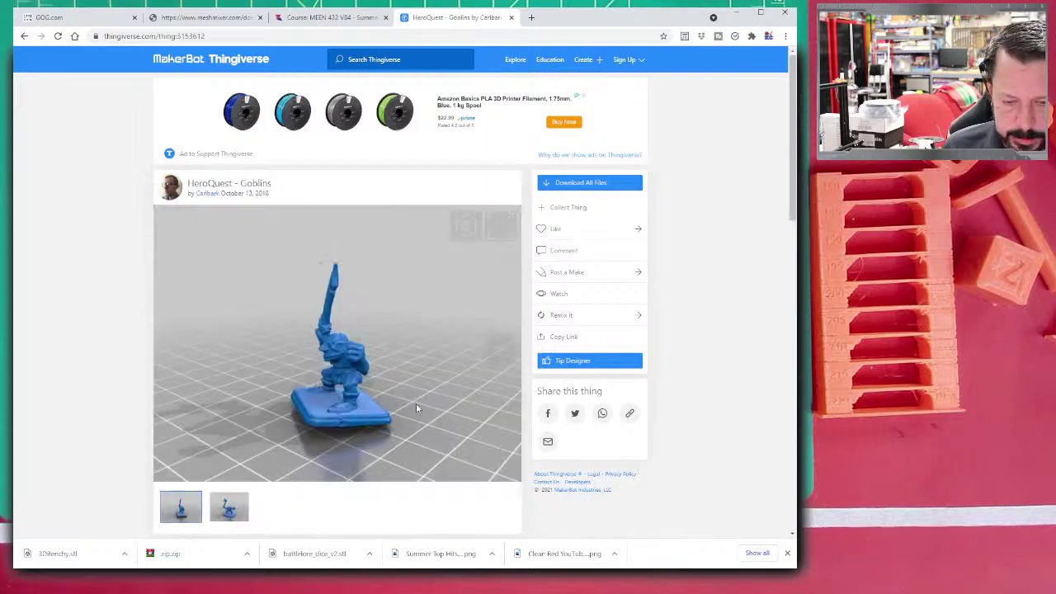
- Download HeroQuest_-_Goblin_Sword.stl from the goblin model's Thing Files
scroll(272, 363, down, 4)
click(272, 306)
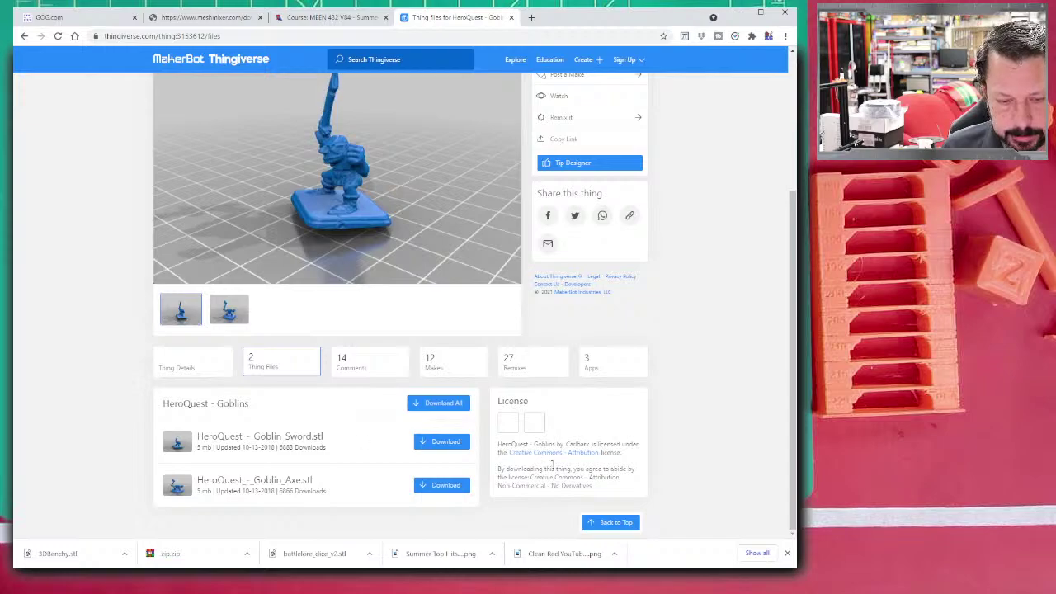
click(446, 446)
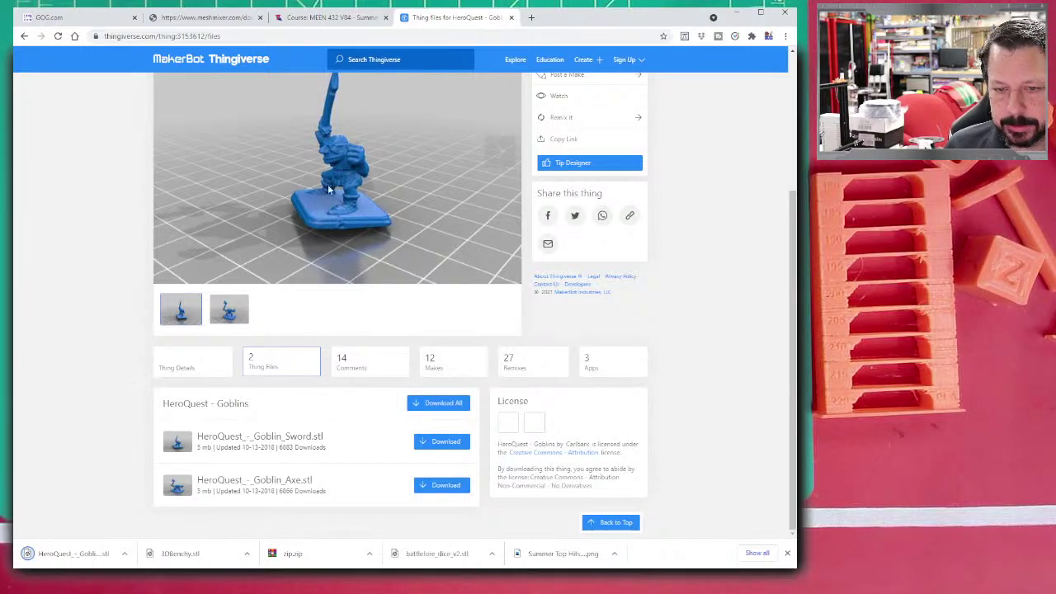
- Search Thingiverse for "round 25mm base"
click(373, 59)
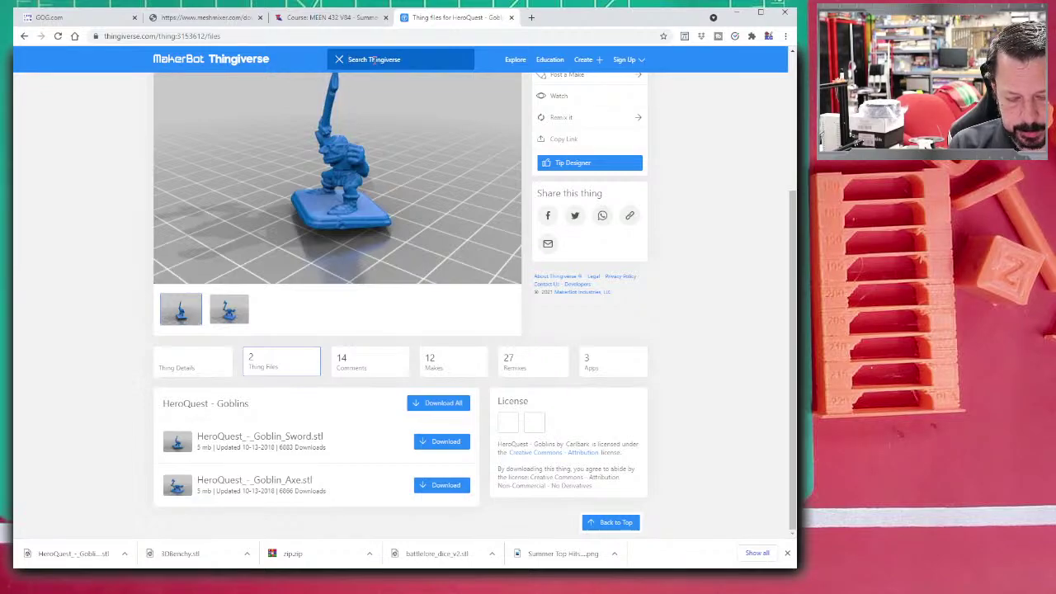
text(round 25mm ba)
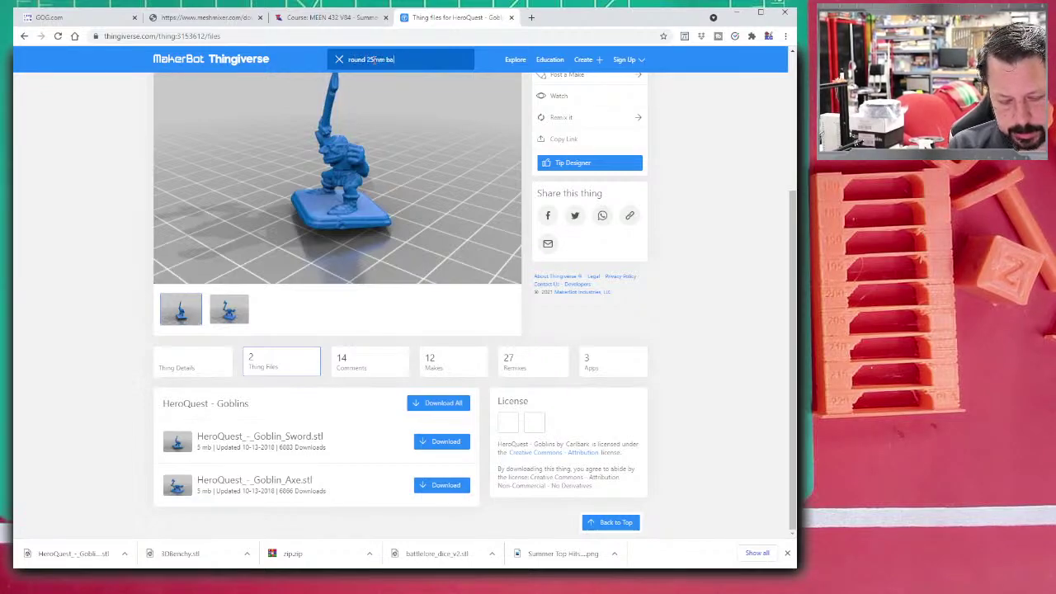
text(se)
key(Return)
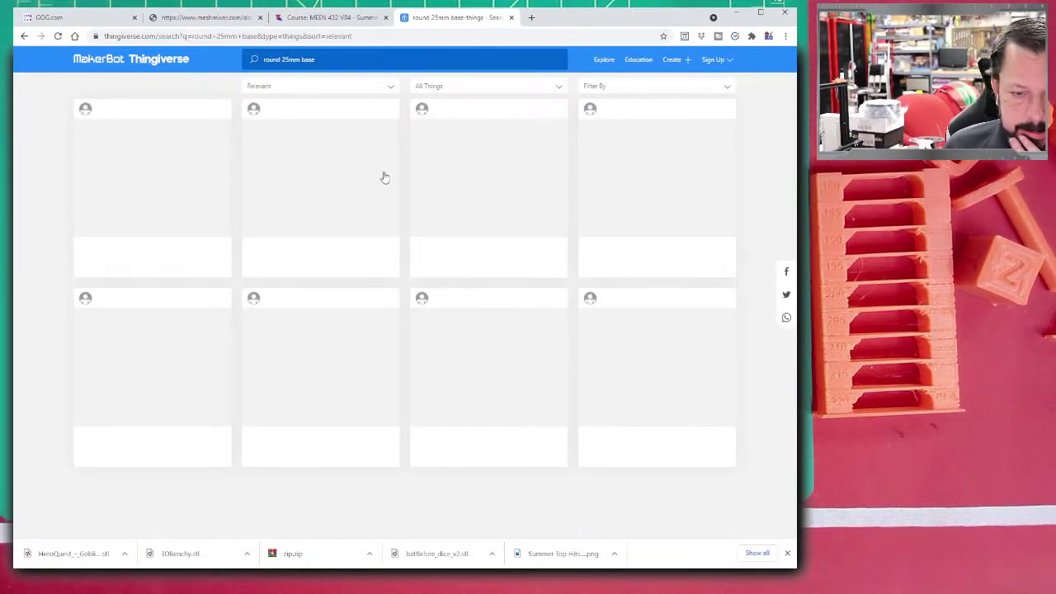
- Look through the base models and open OpenForge Miniature Bases: Cobble (Round)
scroll(378, 237, down, 3)
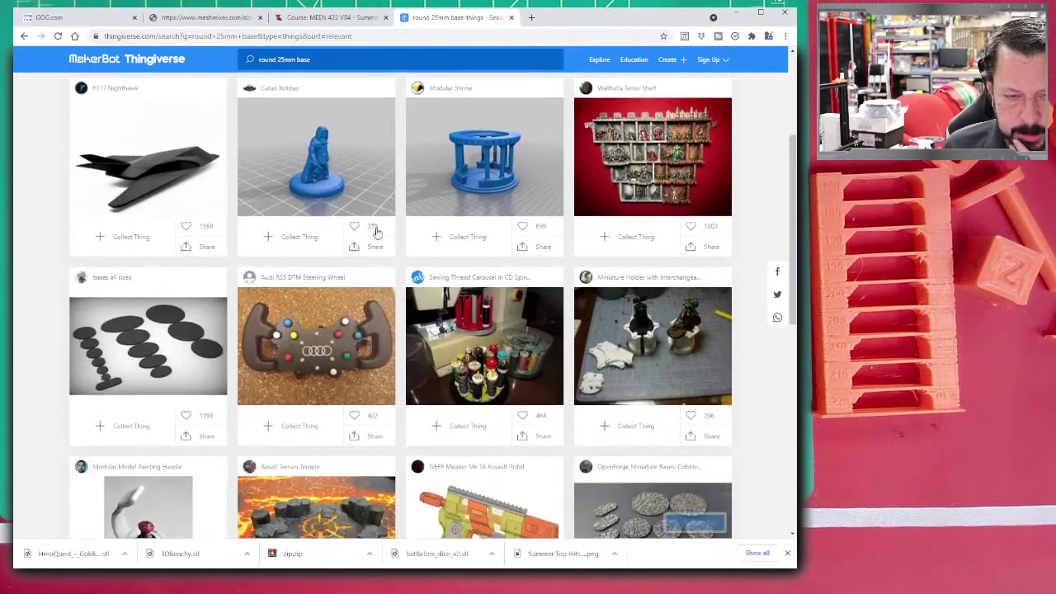
scroll(247, 264, down, 1)
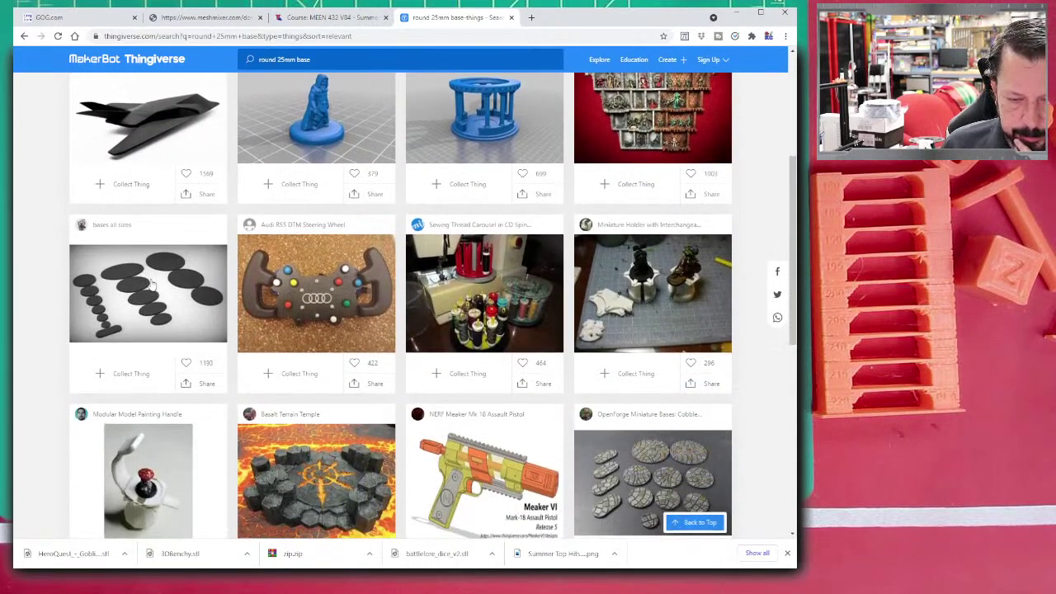
scroll(618, 370, down, 3)
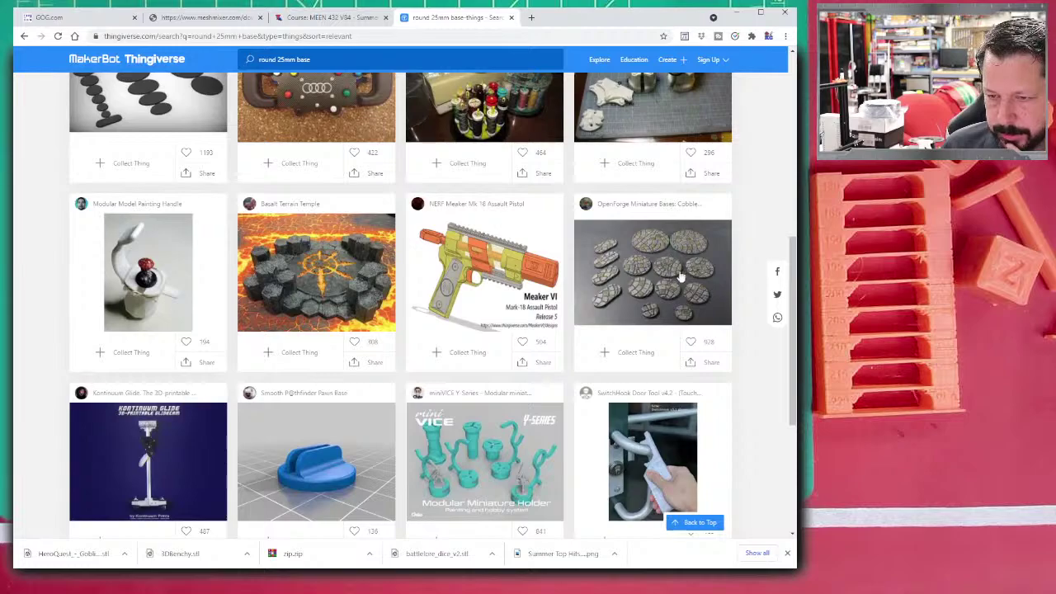
click(658, 256)
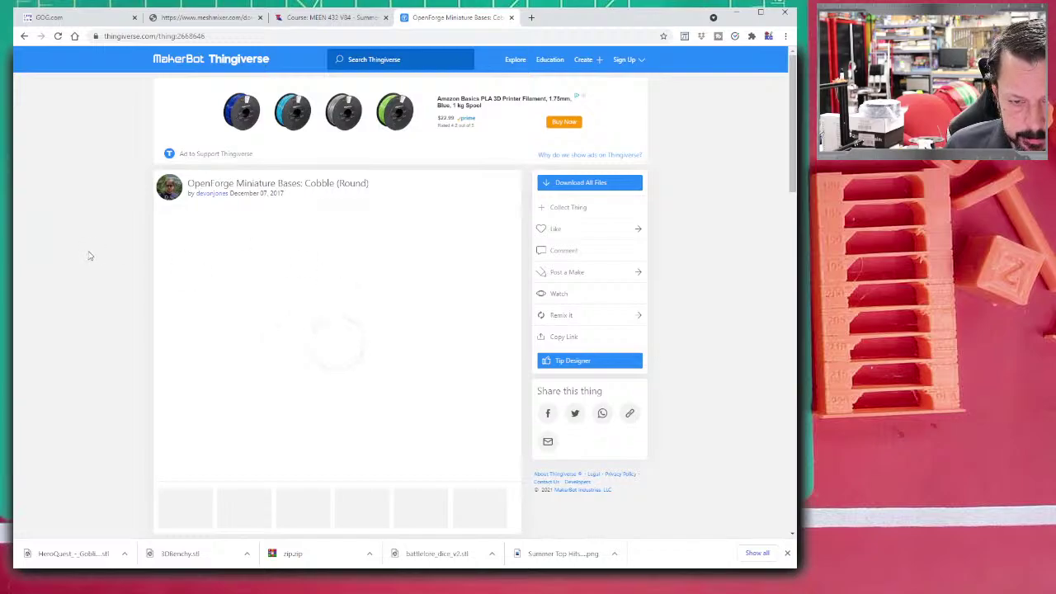
- Download the first mini_base.cobble.round.25mm file from the cobble bases' Thing Files
scroll(104, 250, down, 3)
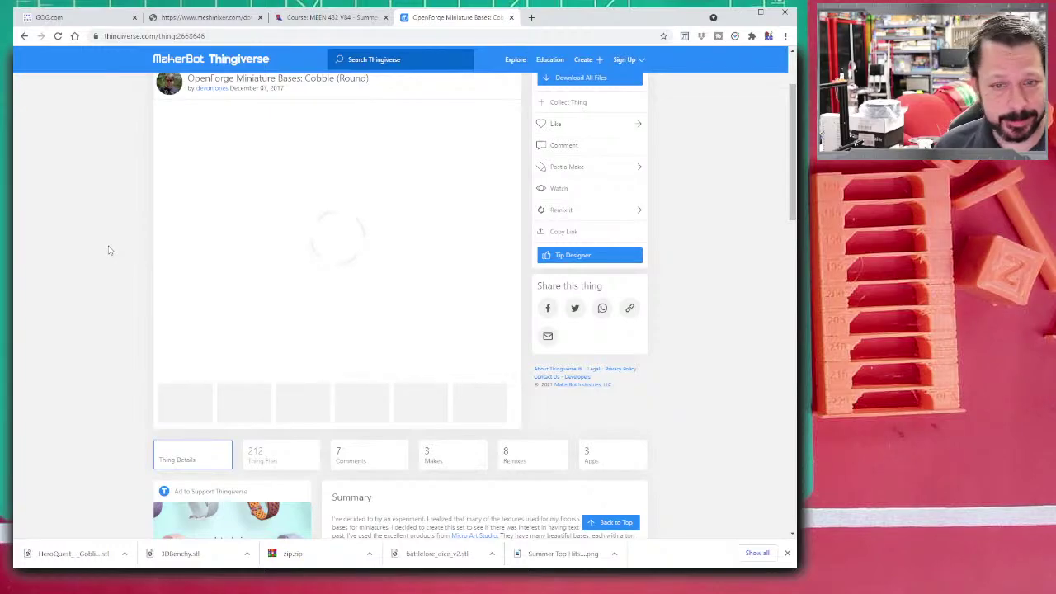
triple_click(281, 461)
scroll(78, 325, down, 1)
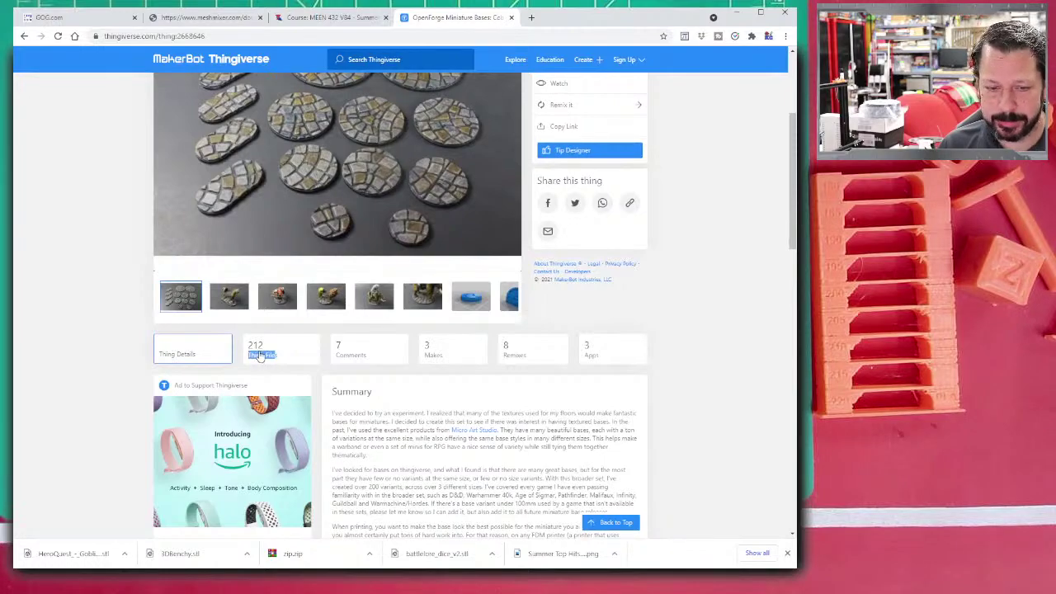
click(260, 355)
scroll(66, 347, down, 3)
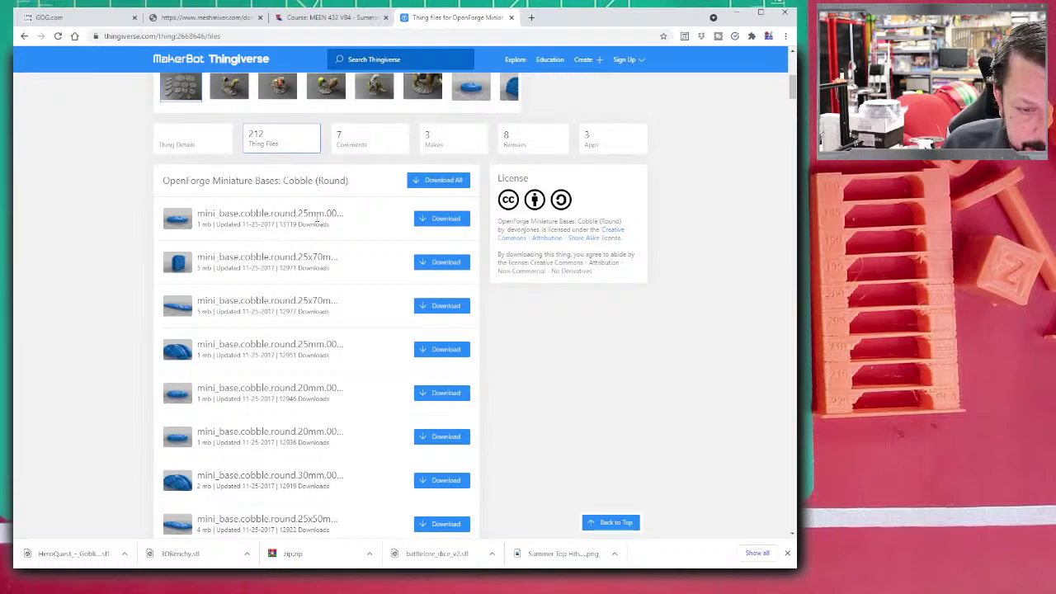
click(445, 220)
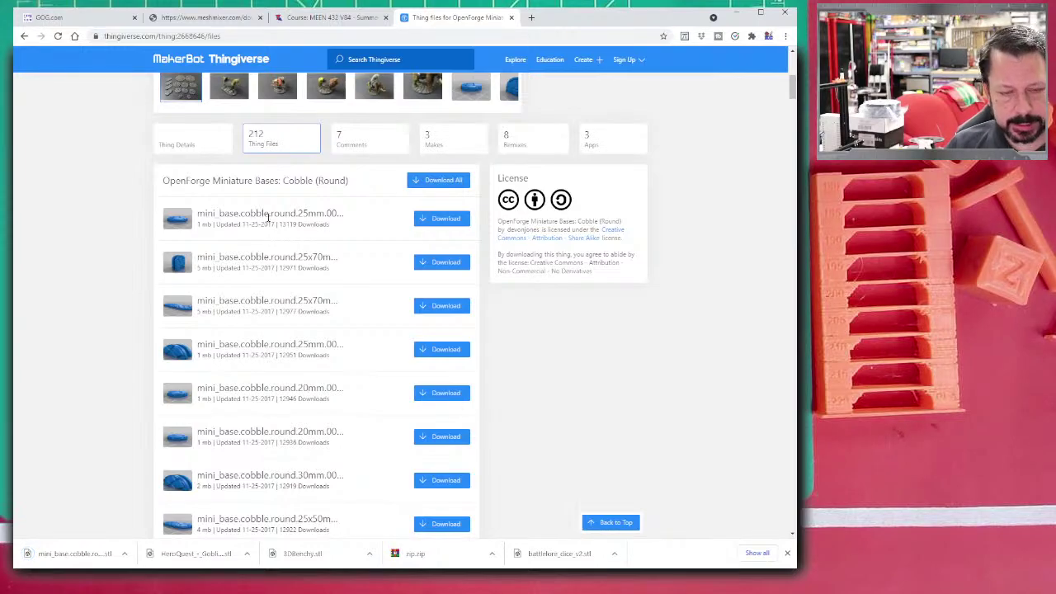
- Search Thingiverse for "treasure"
scroll(268, 218, up, 1)
scroll(268, 218, up, 4)
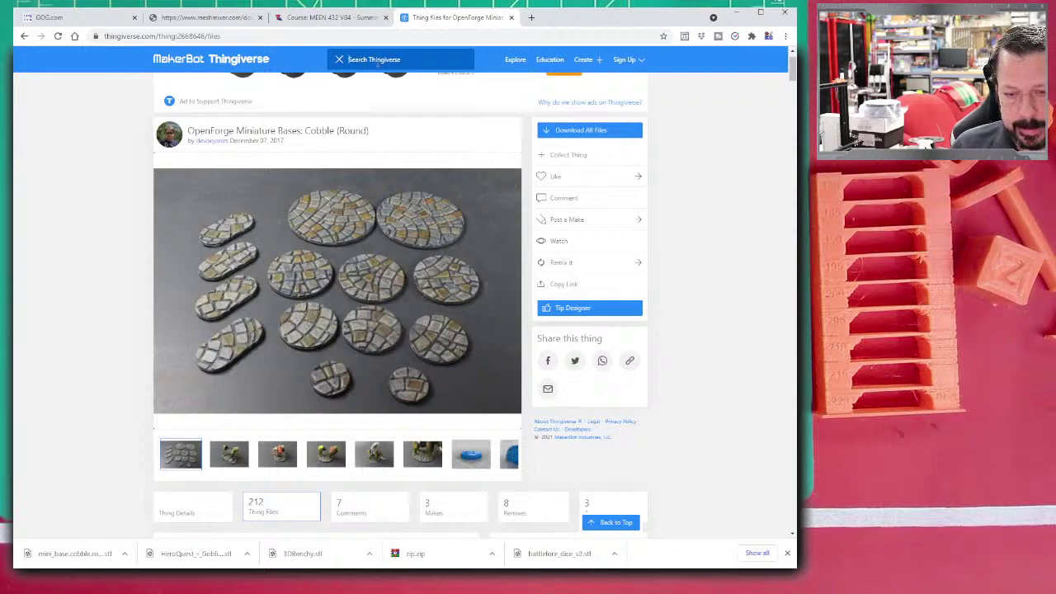
text(tras)
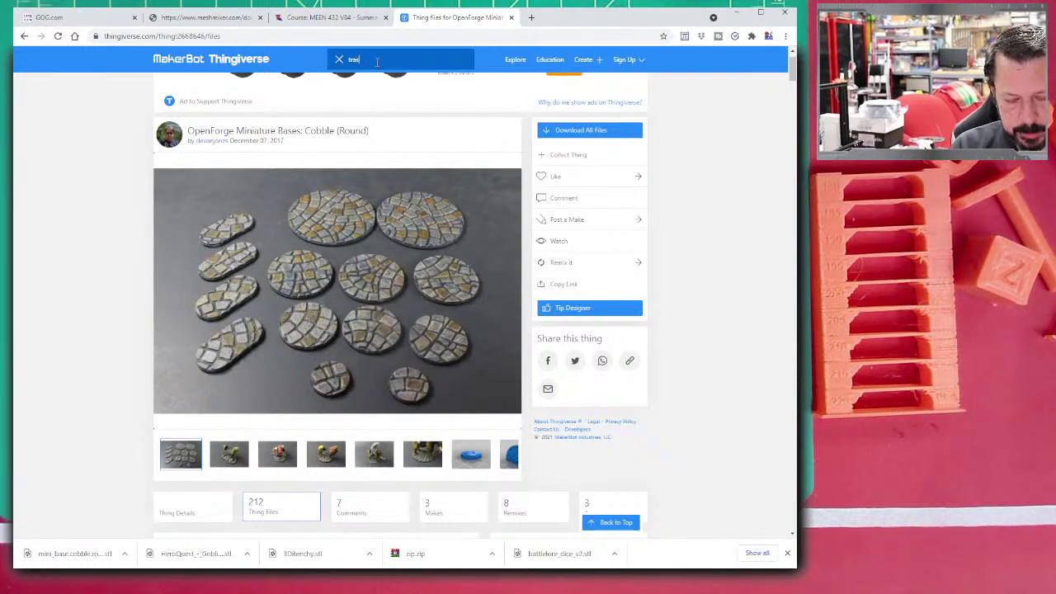
key(BackSpace)
key(BackSpace)
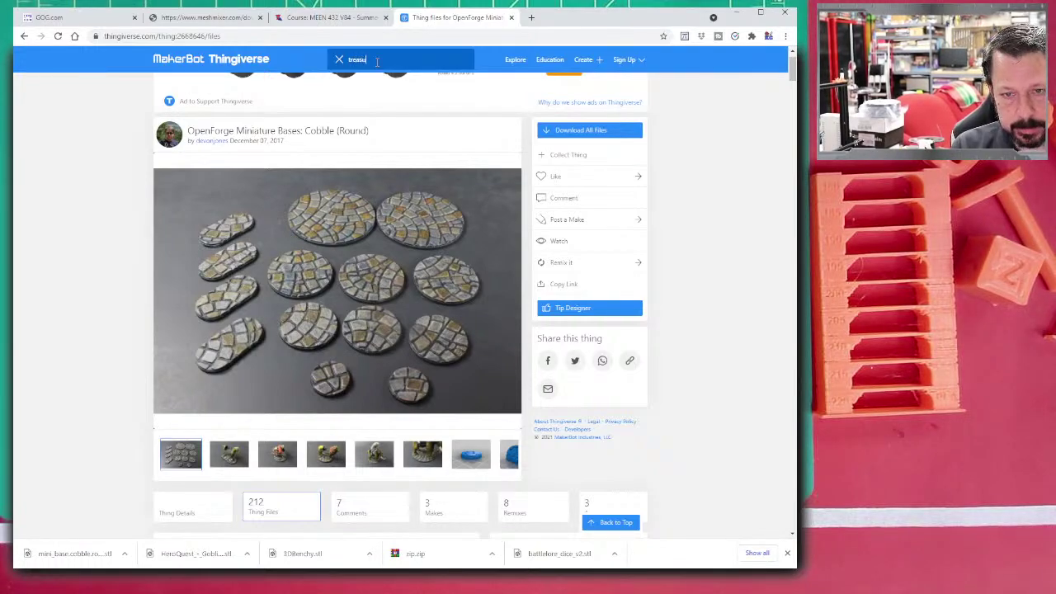
key(Return)
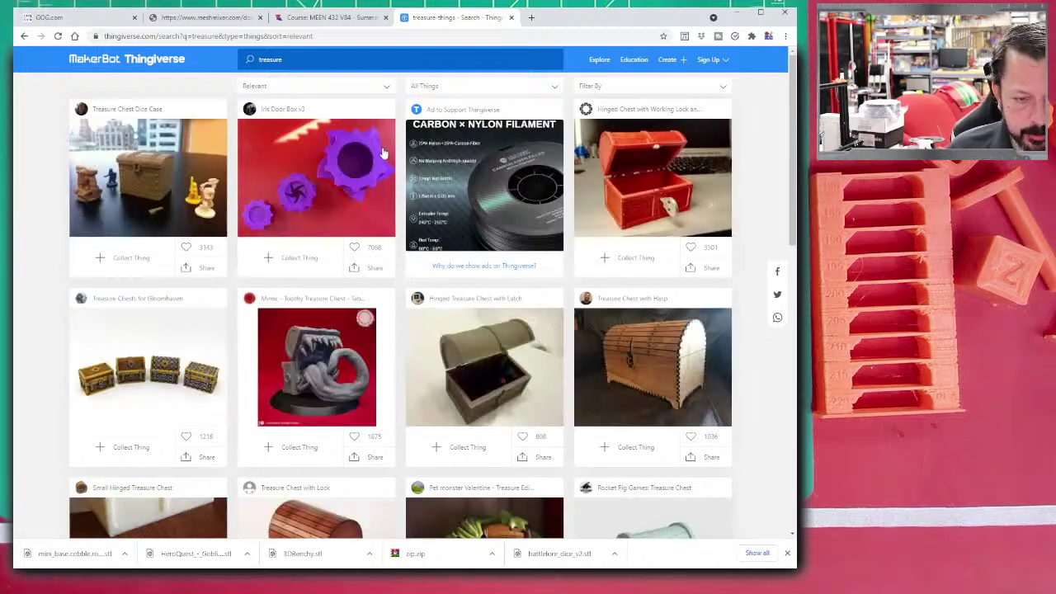
- Look through the treasure models down to The Bao Chuan and open its designer's page
scroll(382, 153, down, 2)
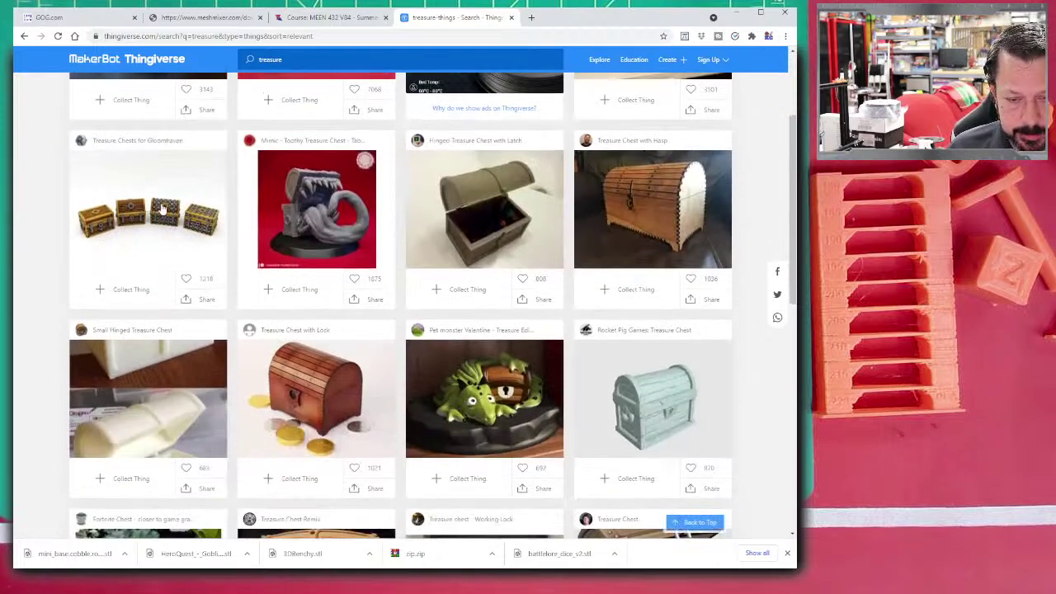
scroll(162, 210, down, 2)
scroll(169, 202, down, 3)
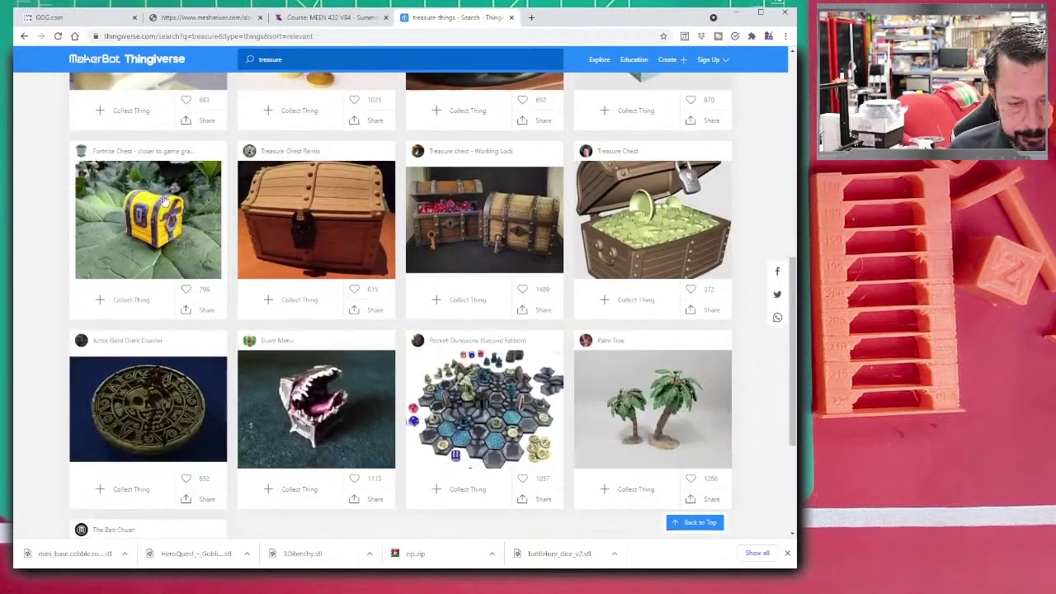
scroll(173, 198, down, 3)
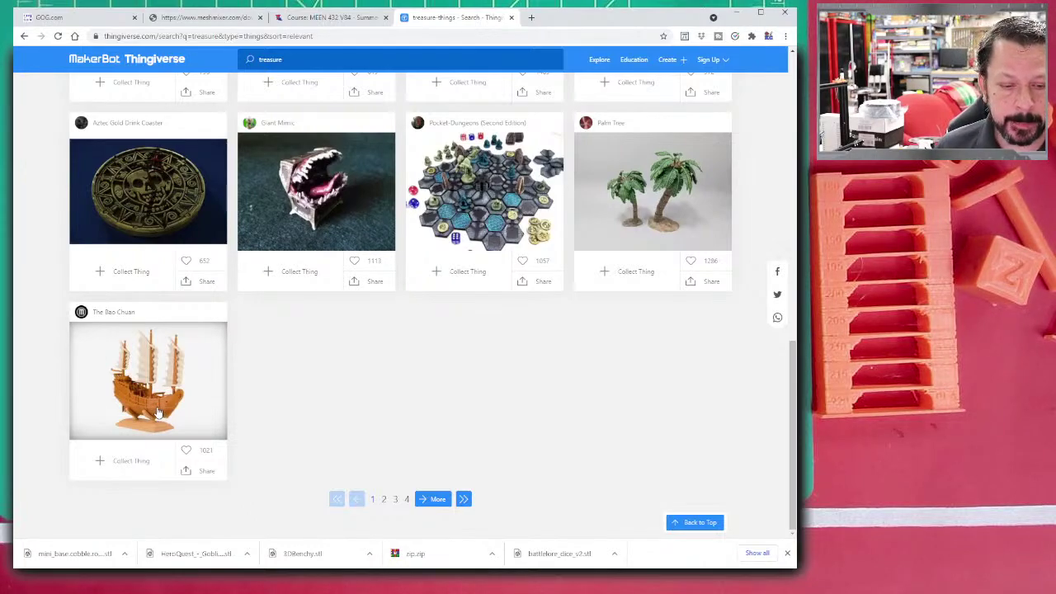
click(81, 312)
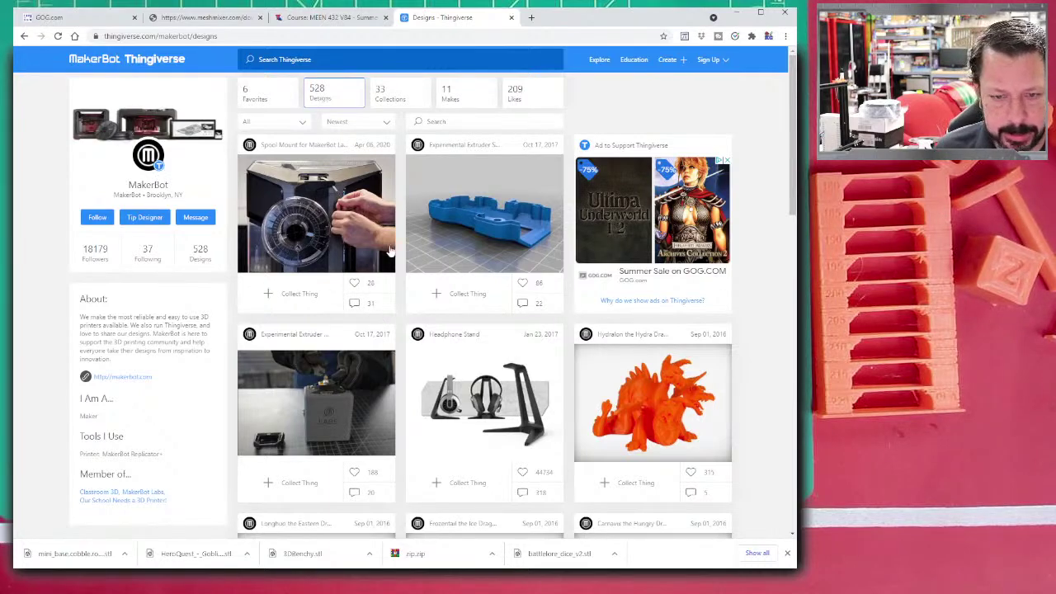
- Look through the MakerBot account's published designs
scroll(558, 256, down, 10)
scroll(558, 256, down, 10)
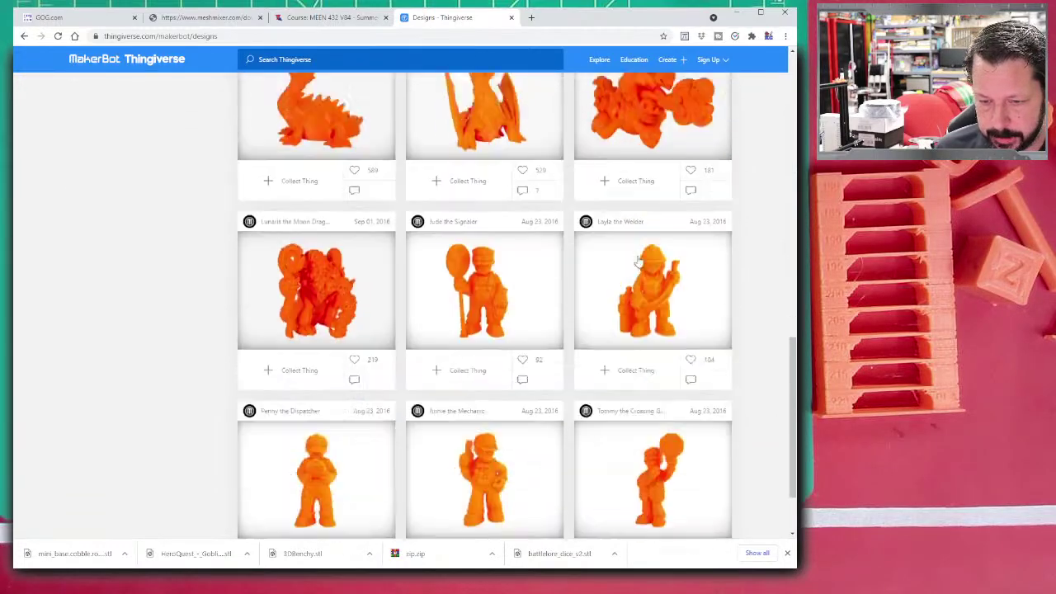
scroll(625, 259, up, 15)
scroll(468, 251, up, 2)
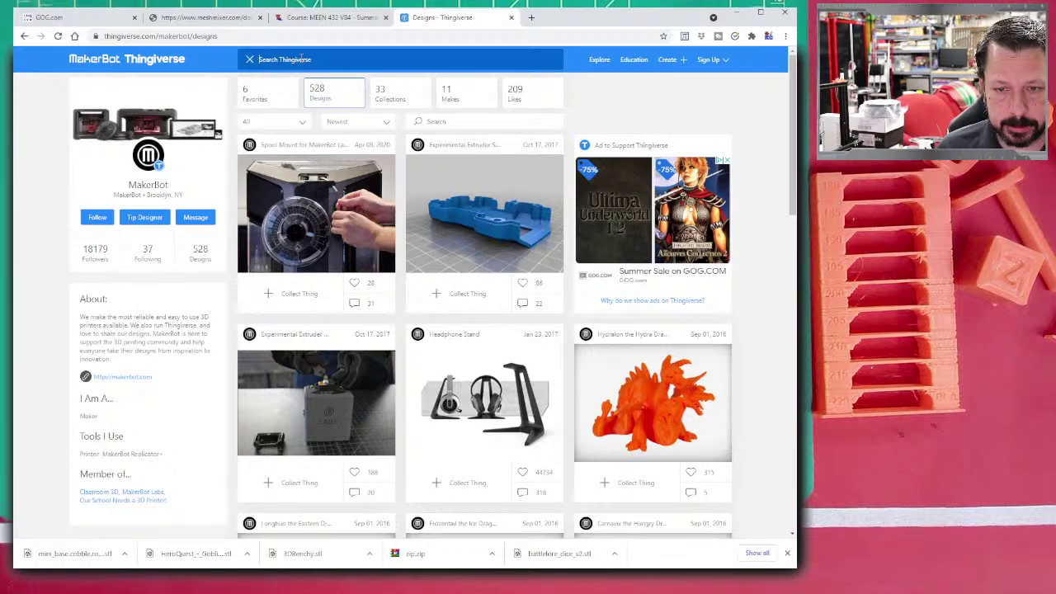
- Search Thingiverse for "makerbot t rex" and look through the resulting models
text(mak)
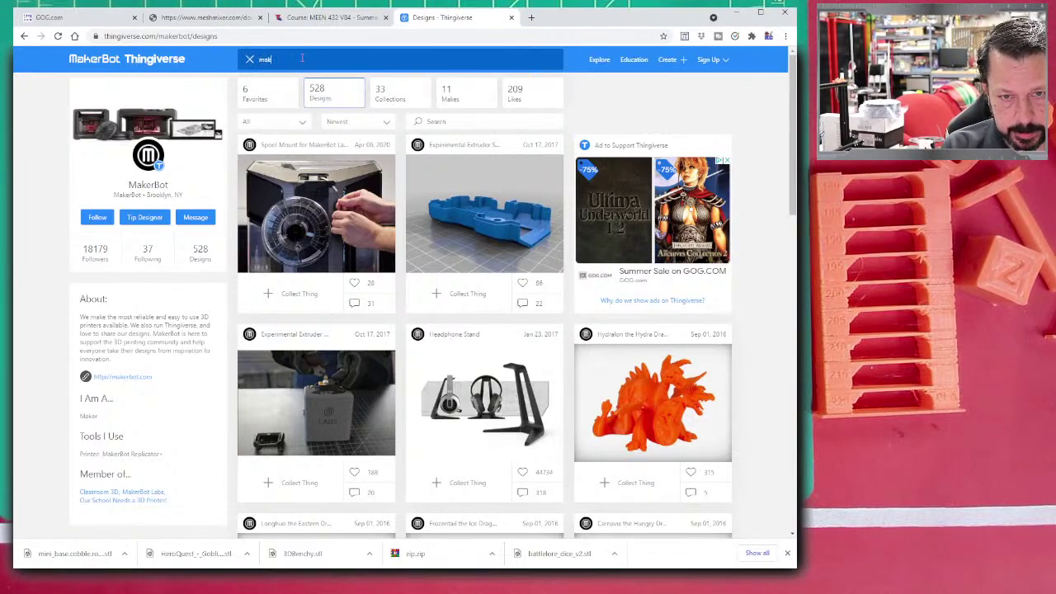
text(erbot t)
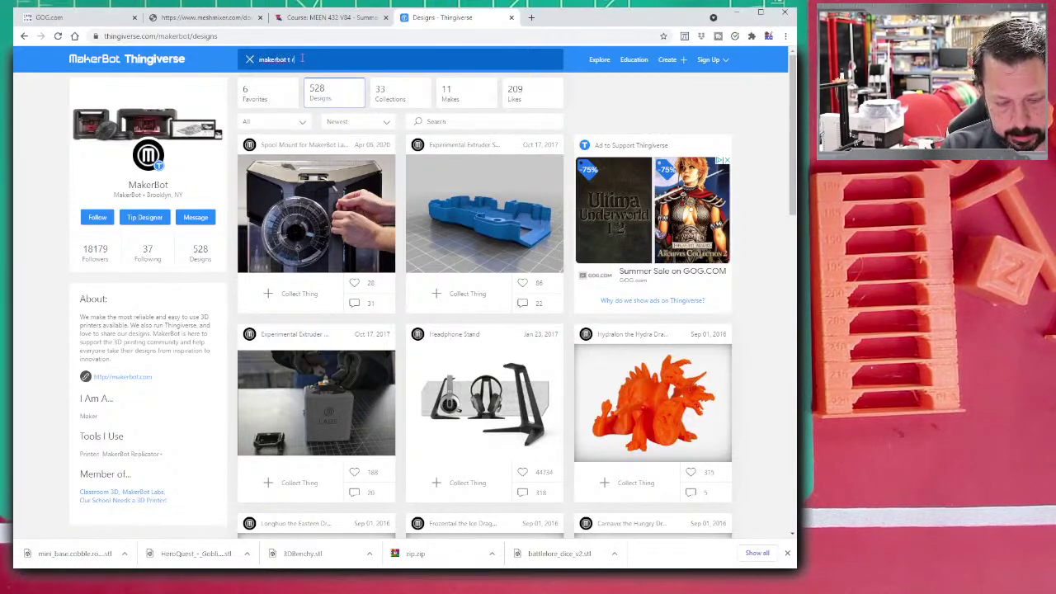
text( rex)
key(Return)
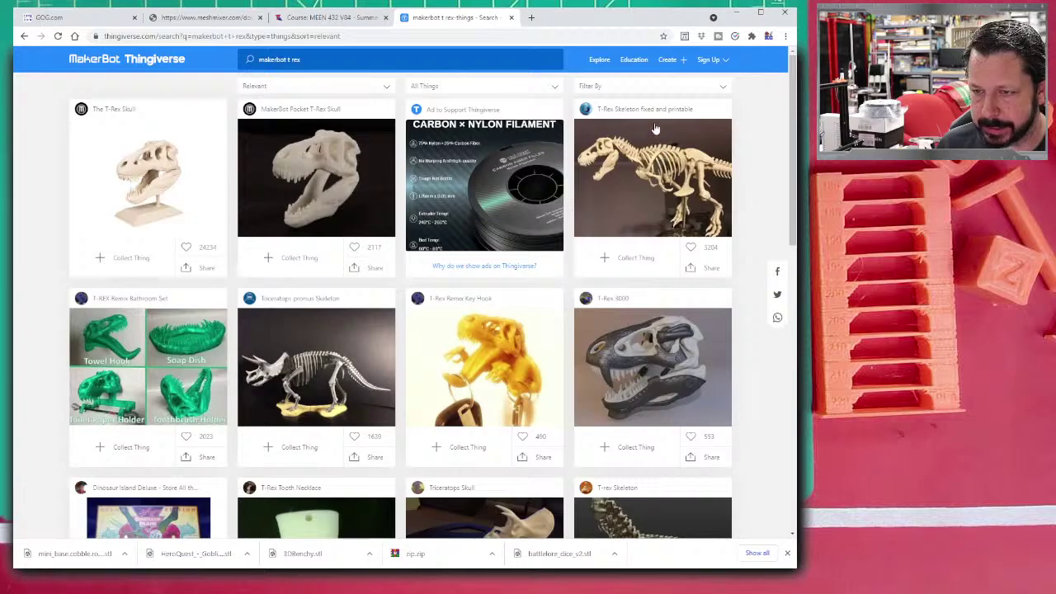
scroll(649, 170, down, 5)
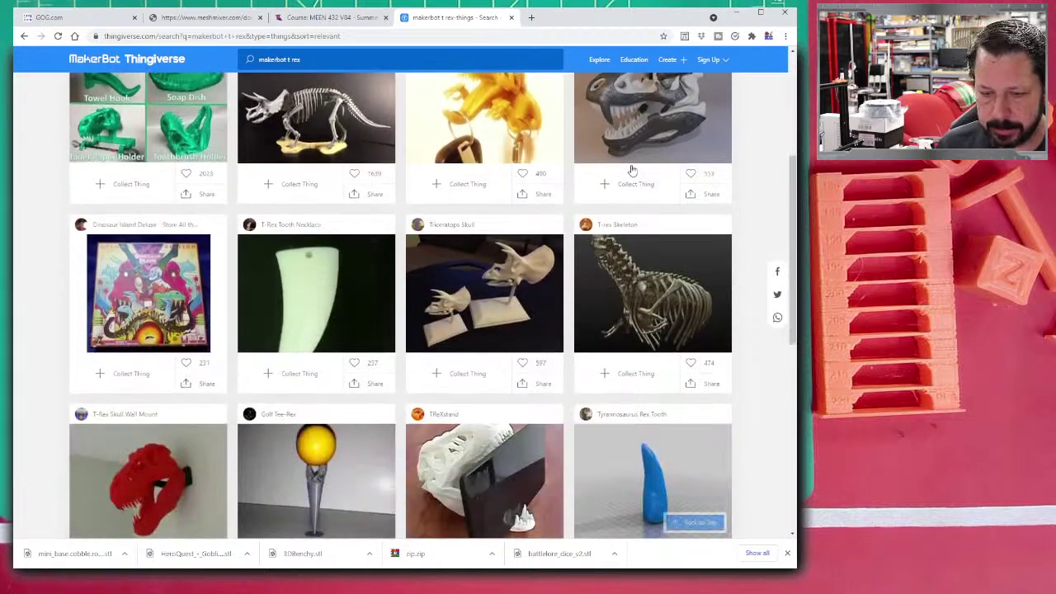
scroll(631, 169, down, 3)
scroll(631, 169, down, 3)
scroll(632, 169, up, 12)
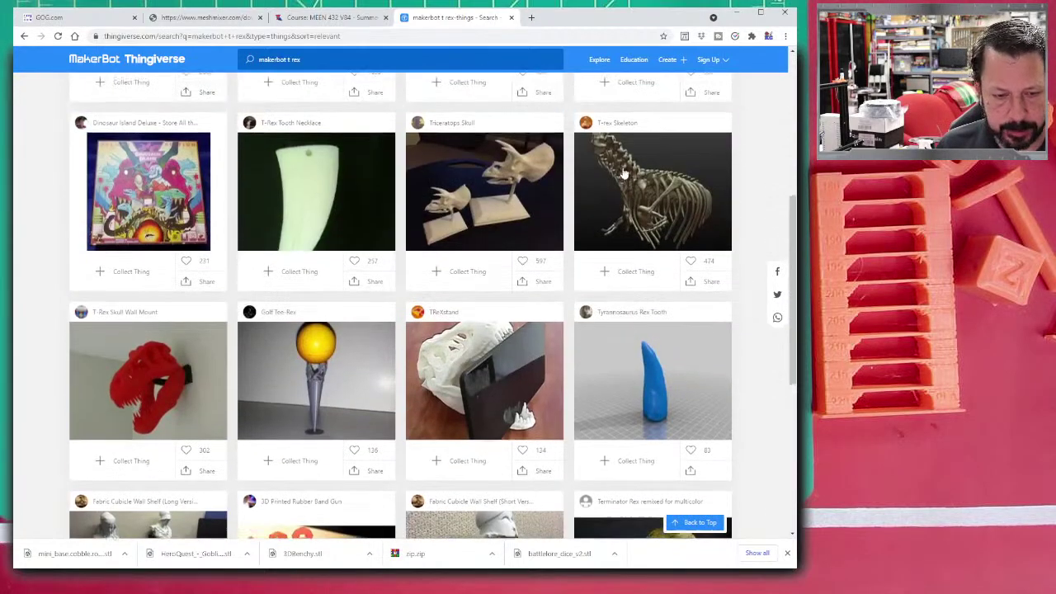
scroll(620, 173, up, 2)
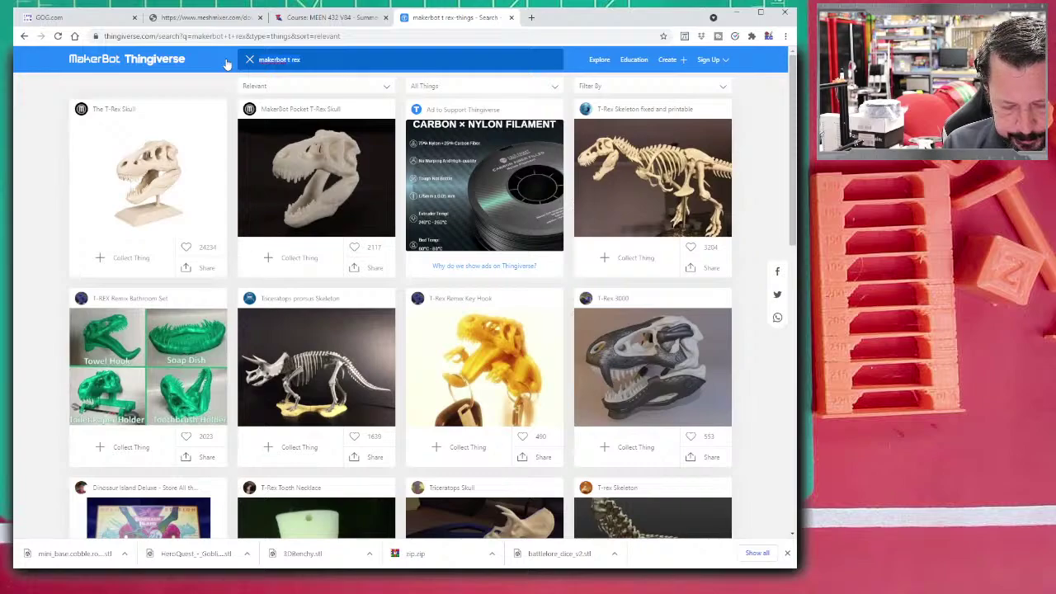
- Search Thingiverse for "coin pile" and look through the first two pages of results
text(coin pile)
key(Return)
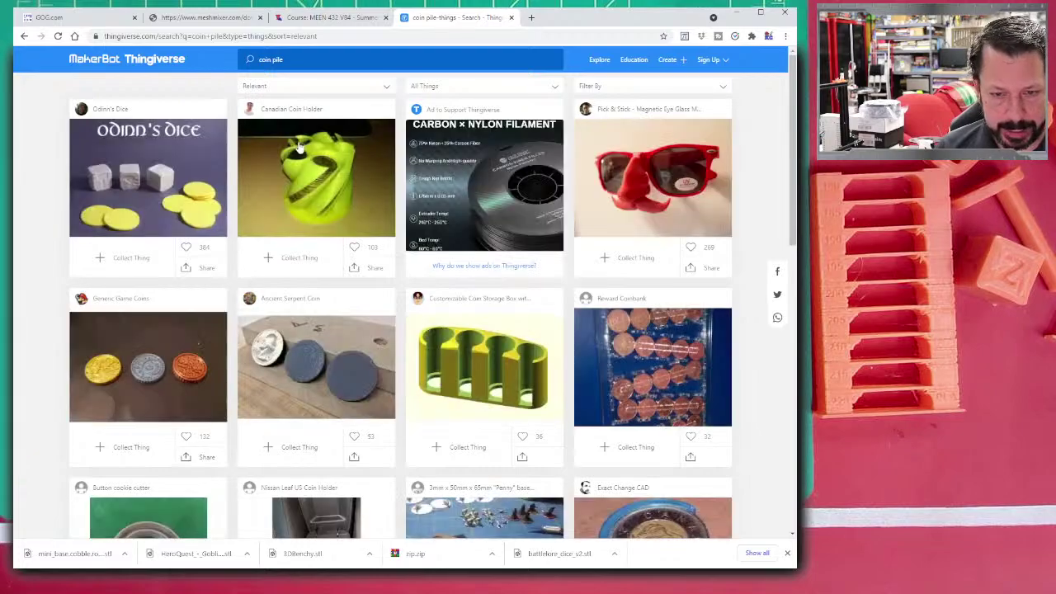
scroll(388, 322, down, 3)
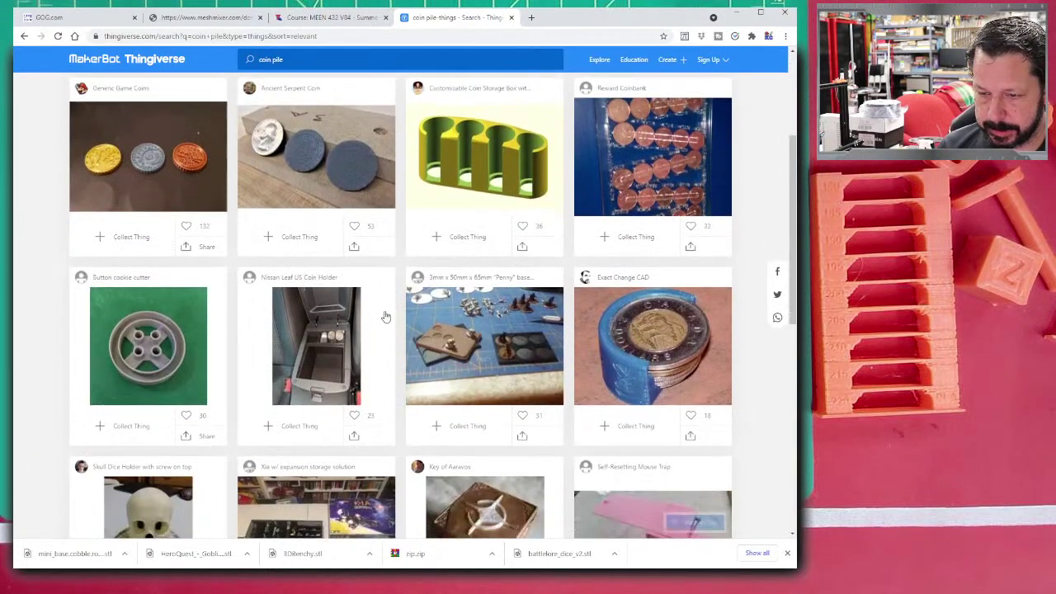
scroll(385, 314, down, 3)
scroll(303, 297, down, 3)
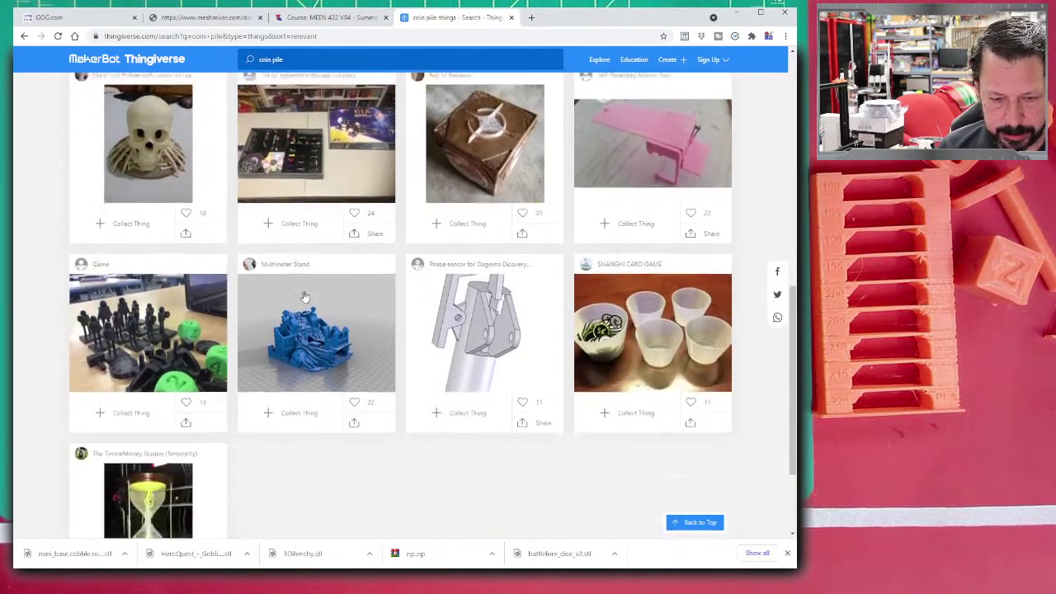
scroll(300, 296, down, 3)
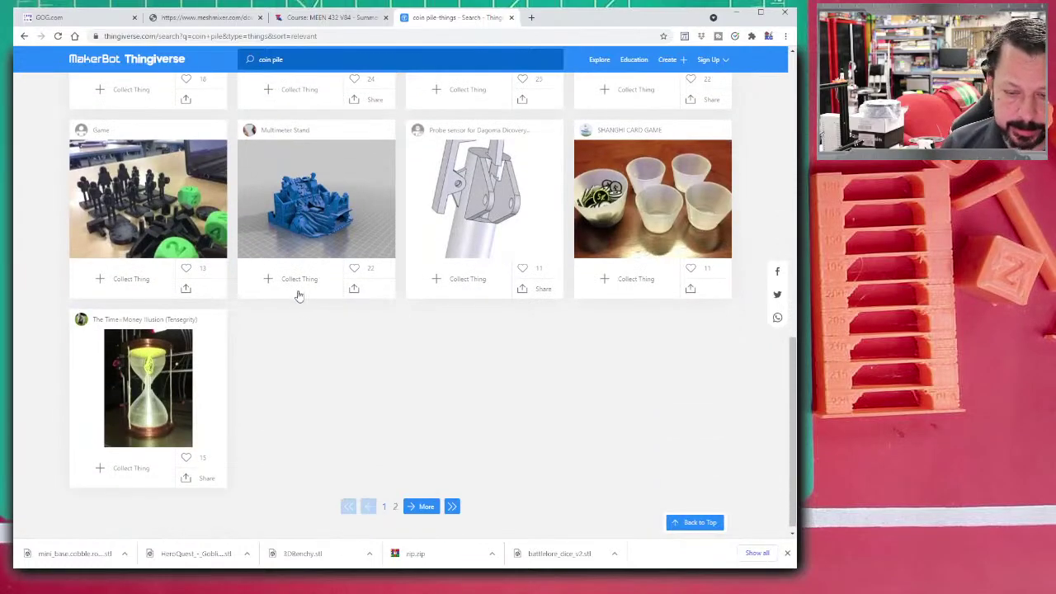
click(424, 507)
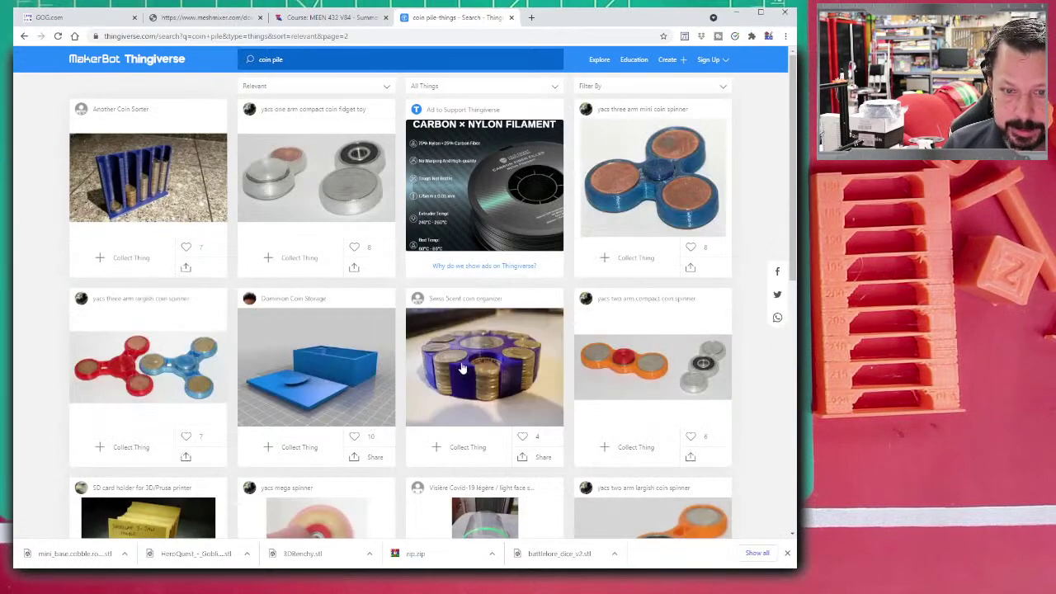
scroll(459, 355, down, 6)
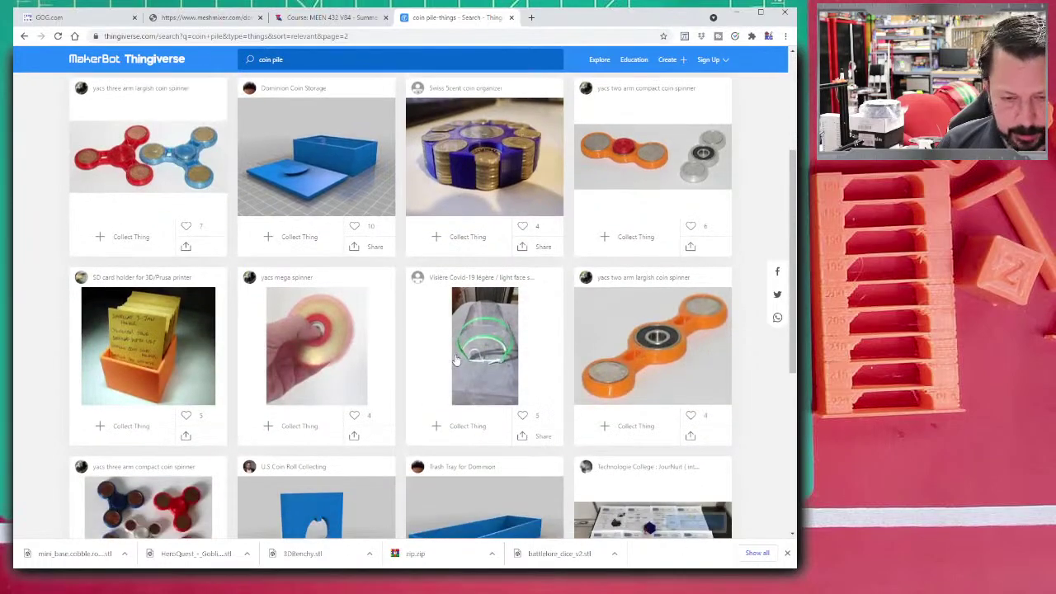
scroll(459, 345, up, 6)
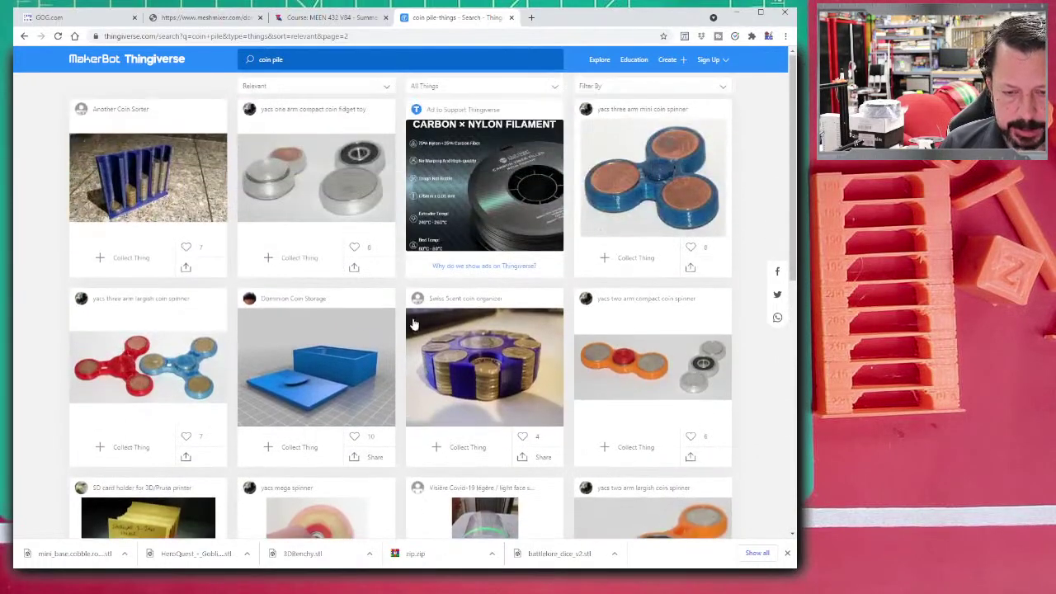
- Search Thingiverse for "skull" and open the Low Poly Skull model
click(261, 56)
text(skul)
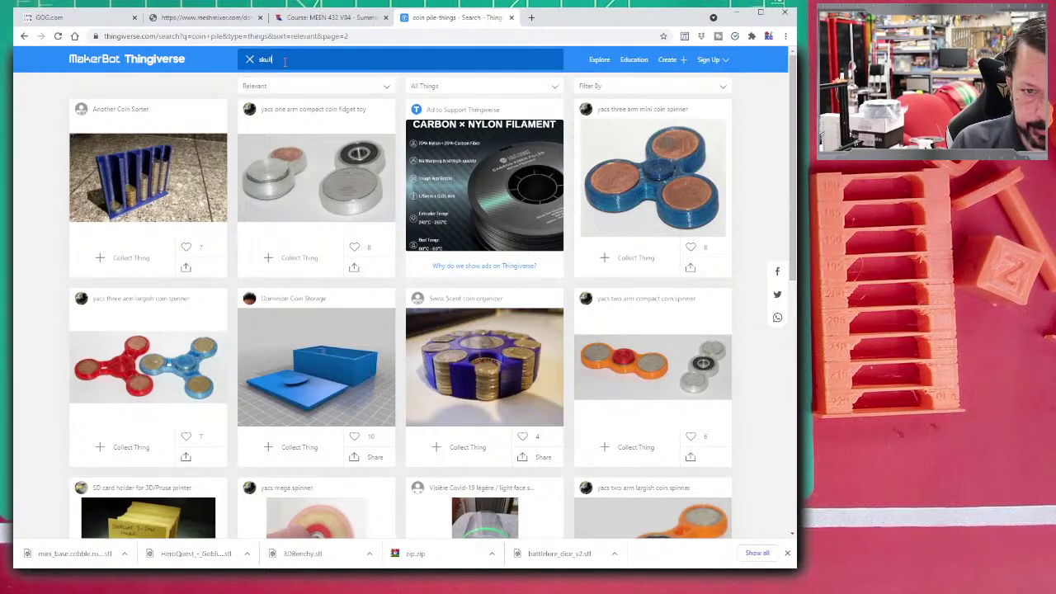
text(l)
key(Return)
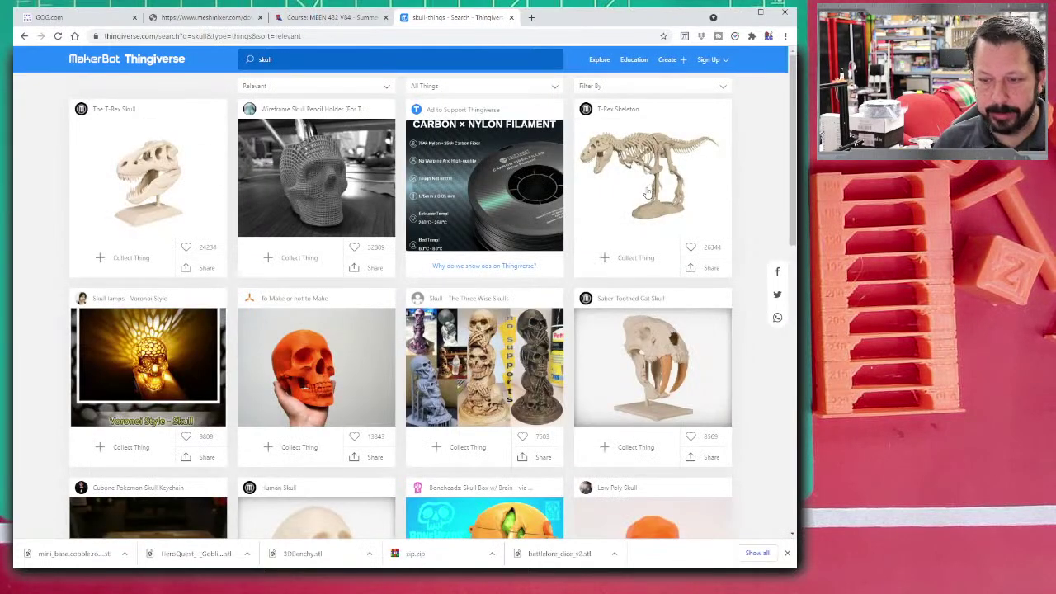
scroll(648, 192, down, 4)
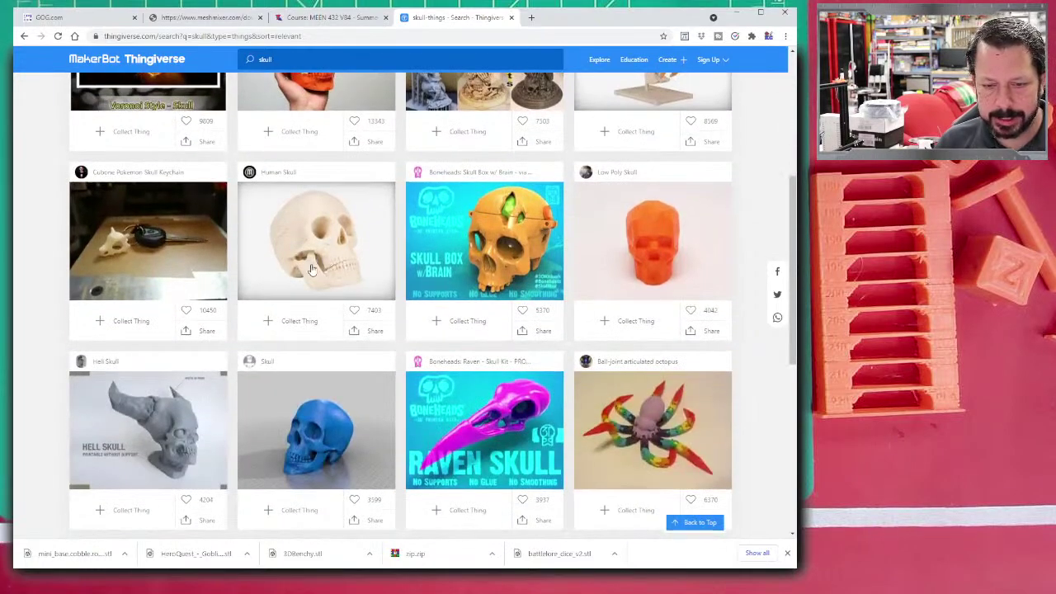
scroll(673, 246, up, 1)
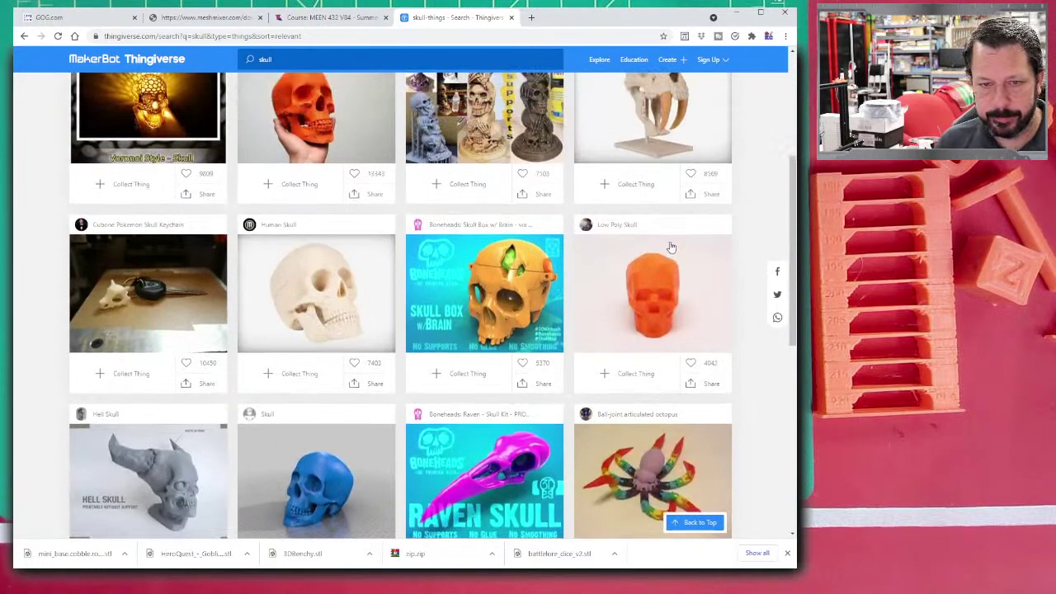
click(658, 291)
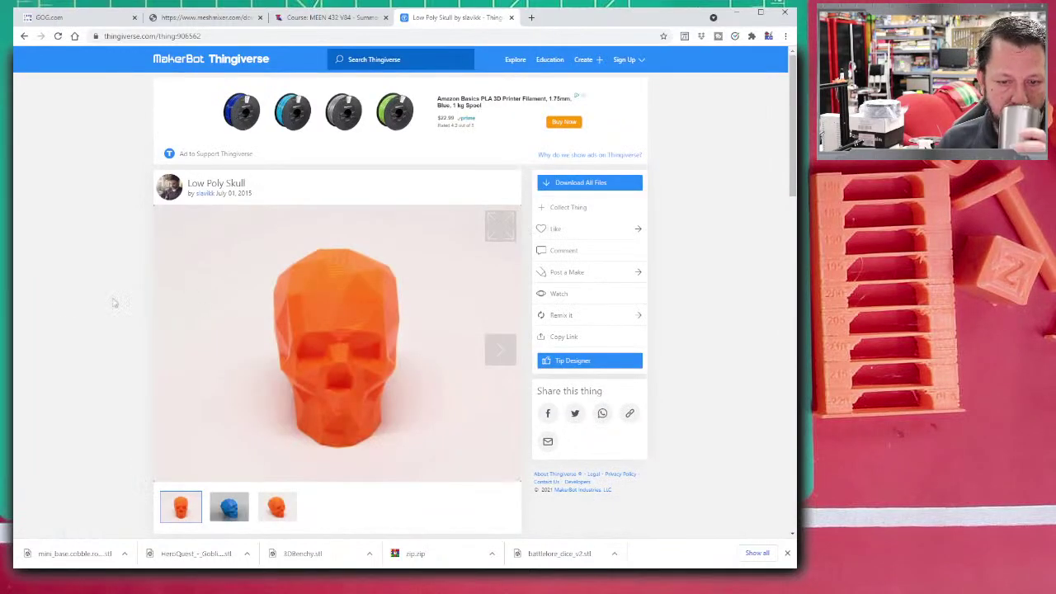
- View the blue render of the Low Poly Skull and download lowpolyskulllisa.stl from its Thing Files
scroll(323, 259, down, 4)
click(227, 299)
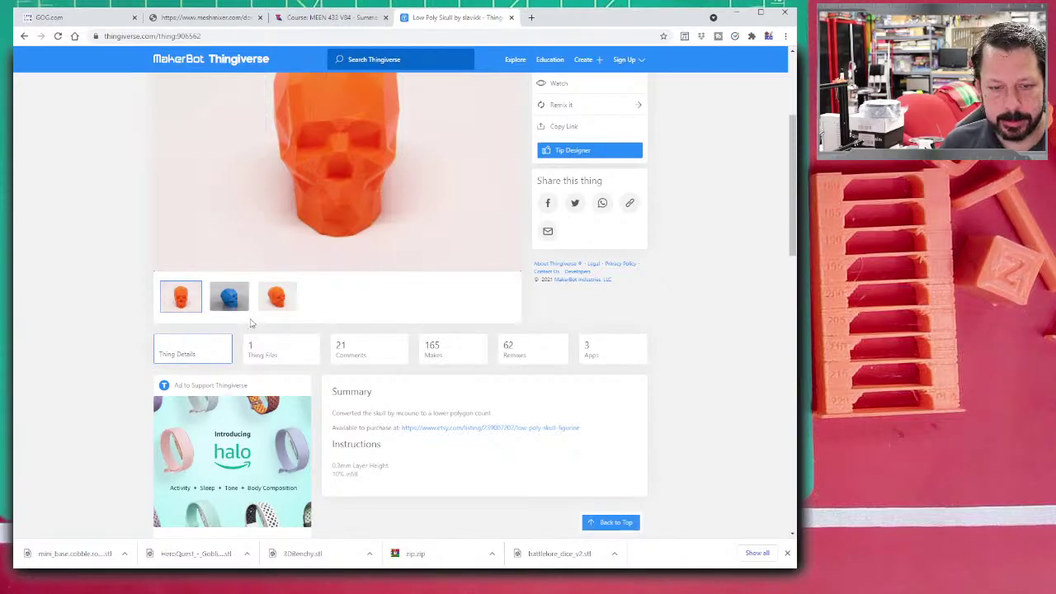
scroll(289, 234, up, 2)
mouse_move(362, 252)
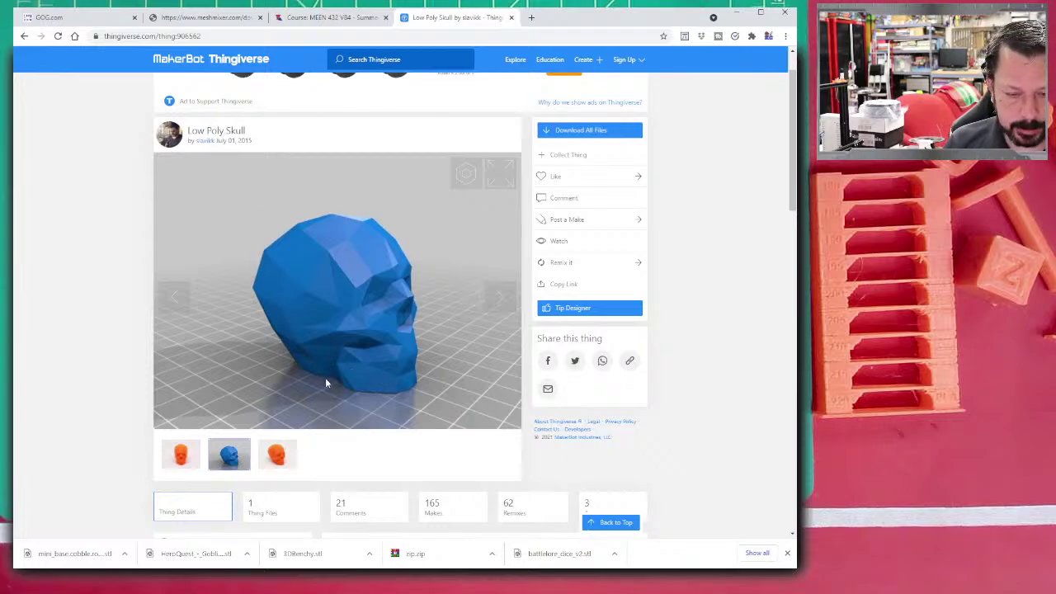
scroll(289, 400, down, 2)
click(275, 407)
scroll(384, 446, down, 1)
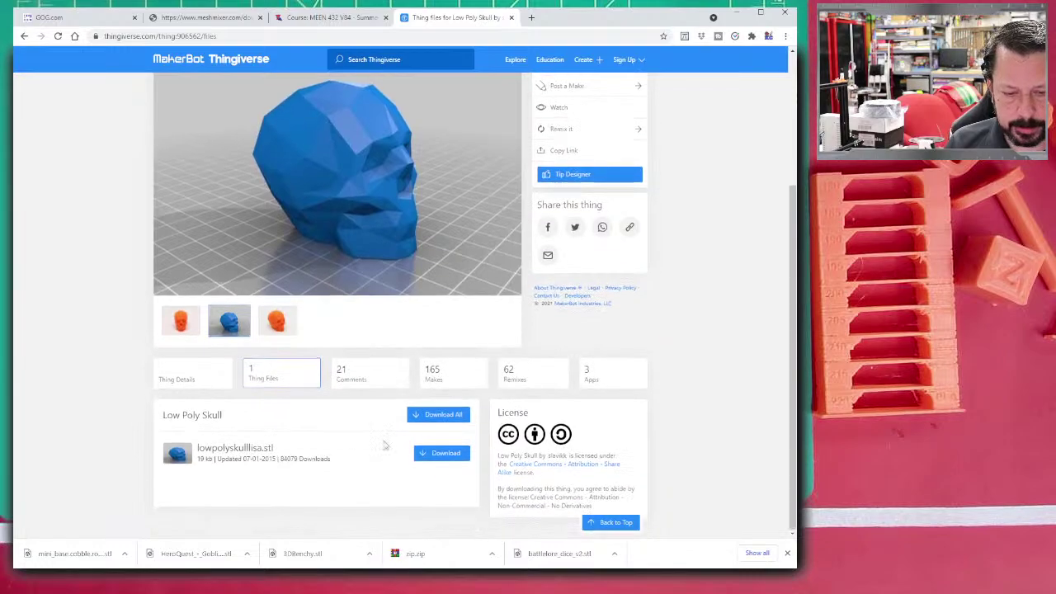
click(443, 457)
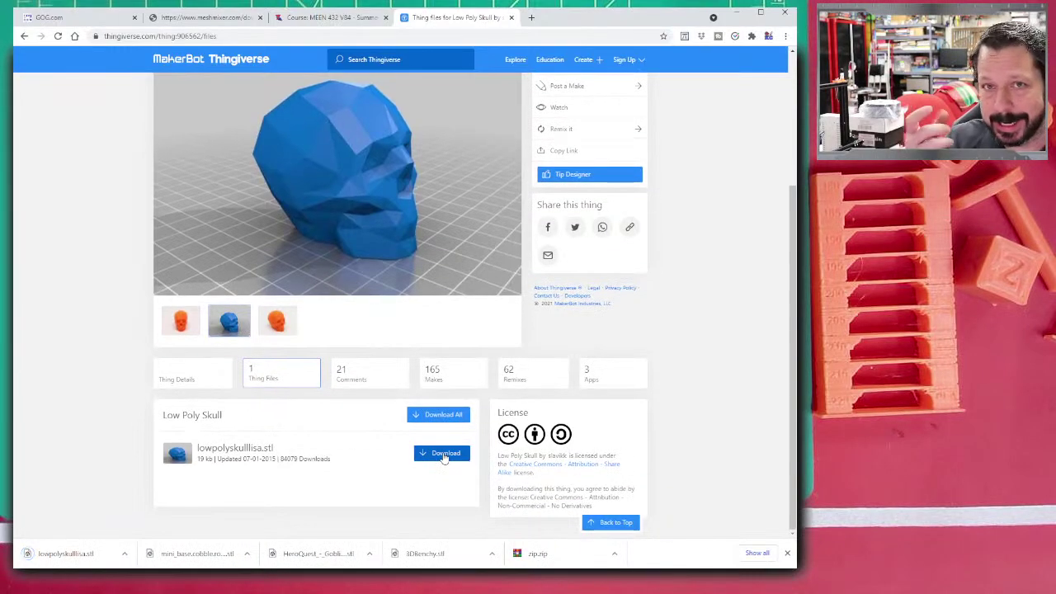
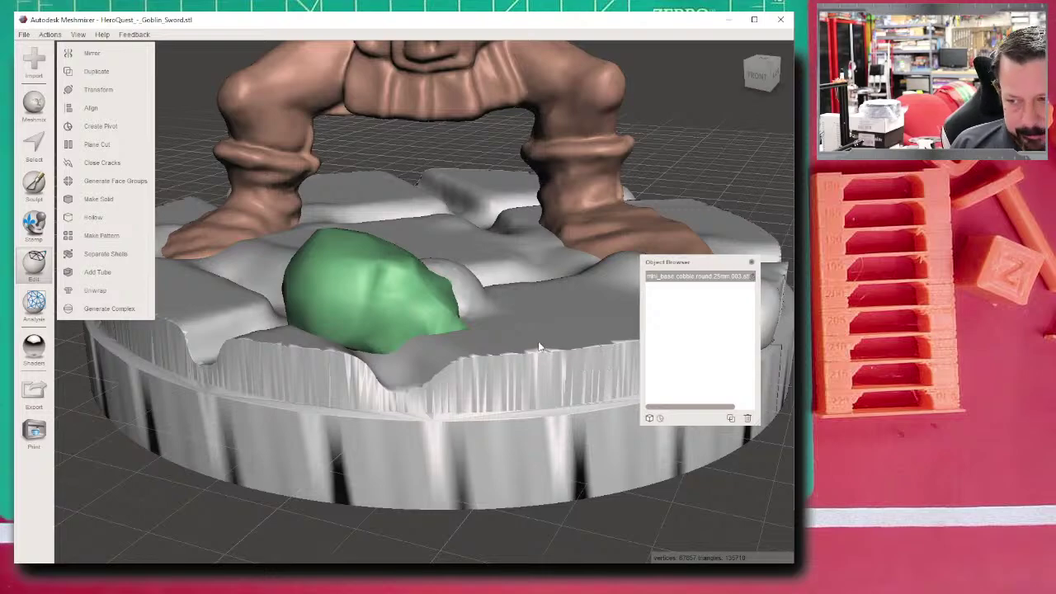
- Import HeroQuest_-_Goblin_Sword.stl from the Downloads folder, replacing the goblin, skull and base scene
scroll(538, 346, down, 2)
scroll(538, 331, down, 5)
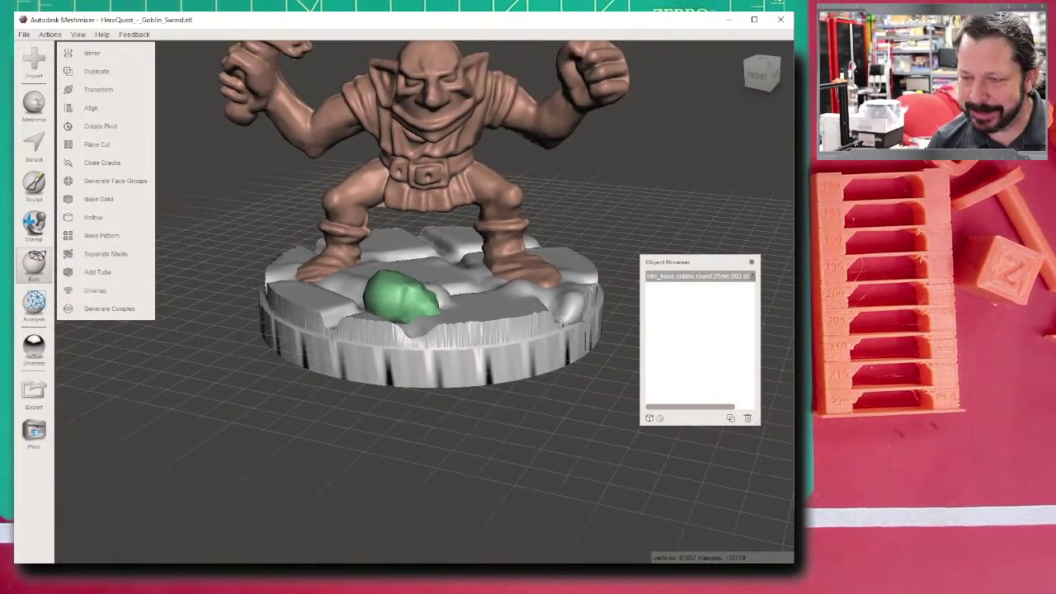
scroll(535, 233, down, 4)
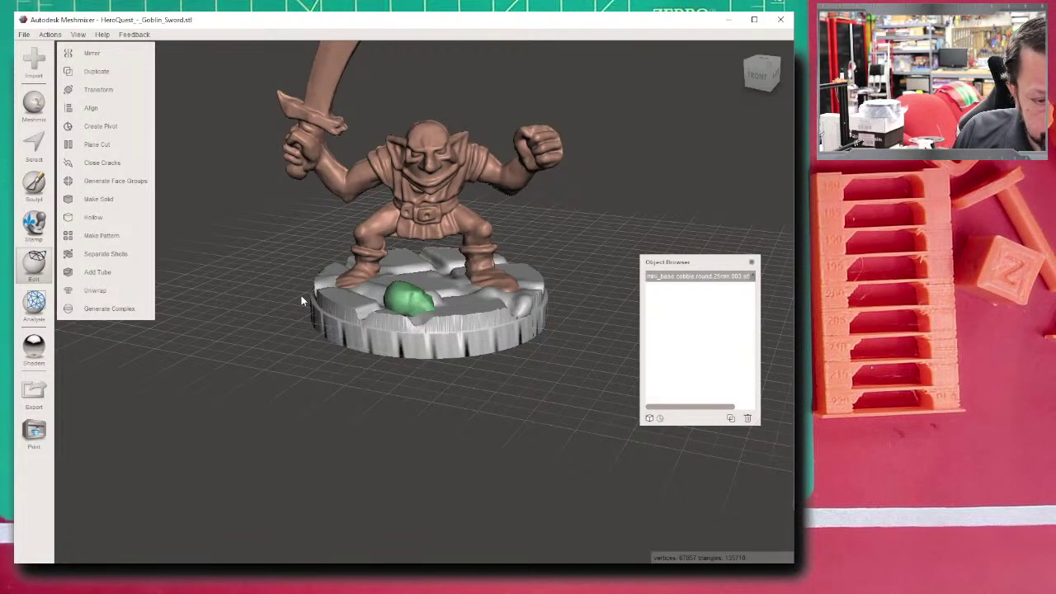
click(34, 59)
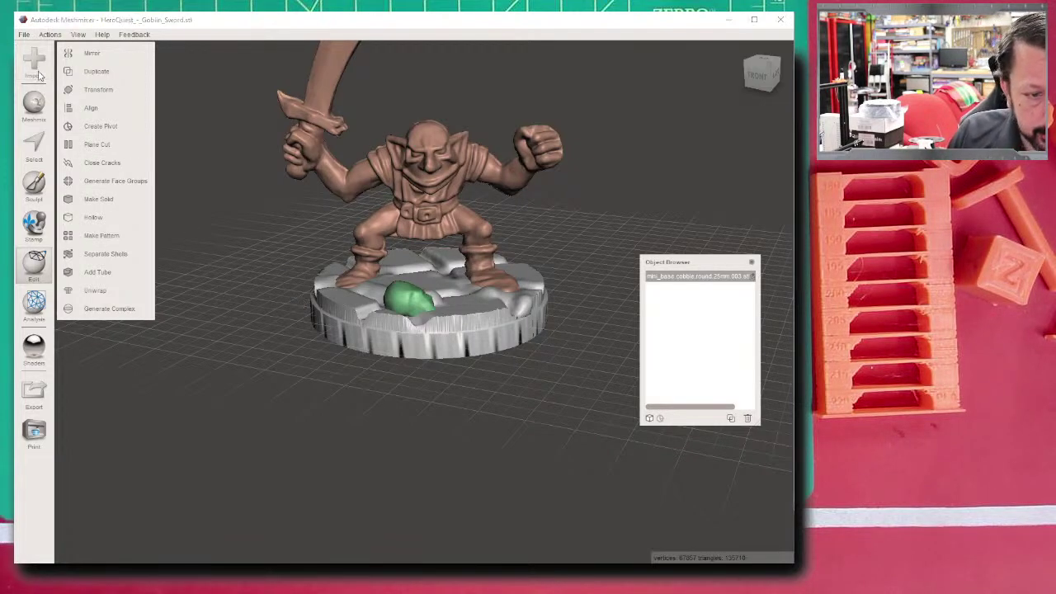
click(480, 304)
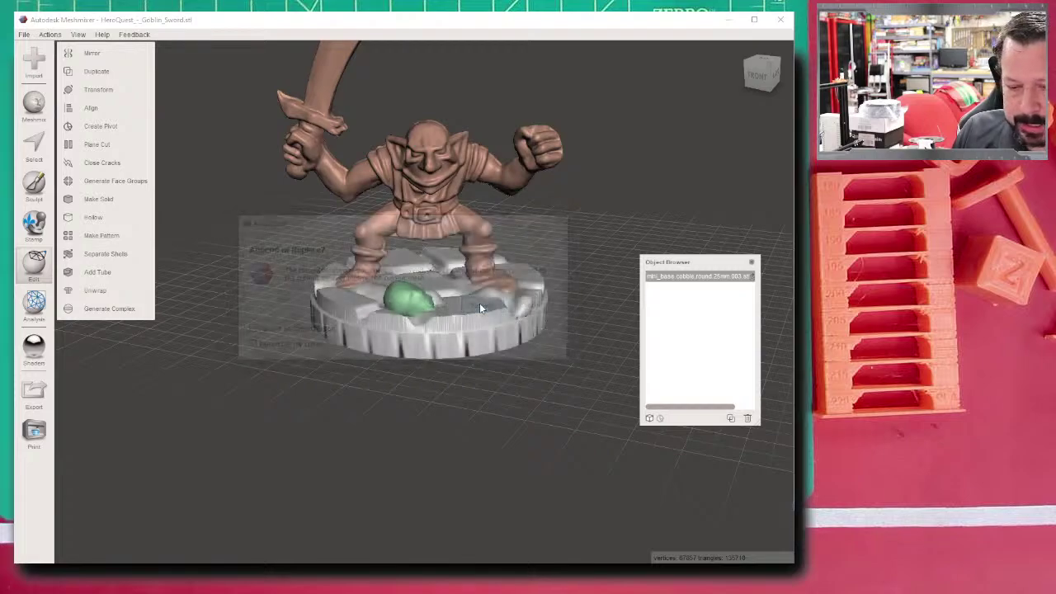
click(162, 152)
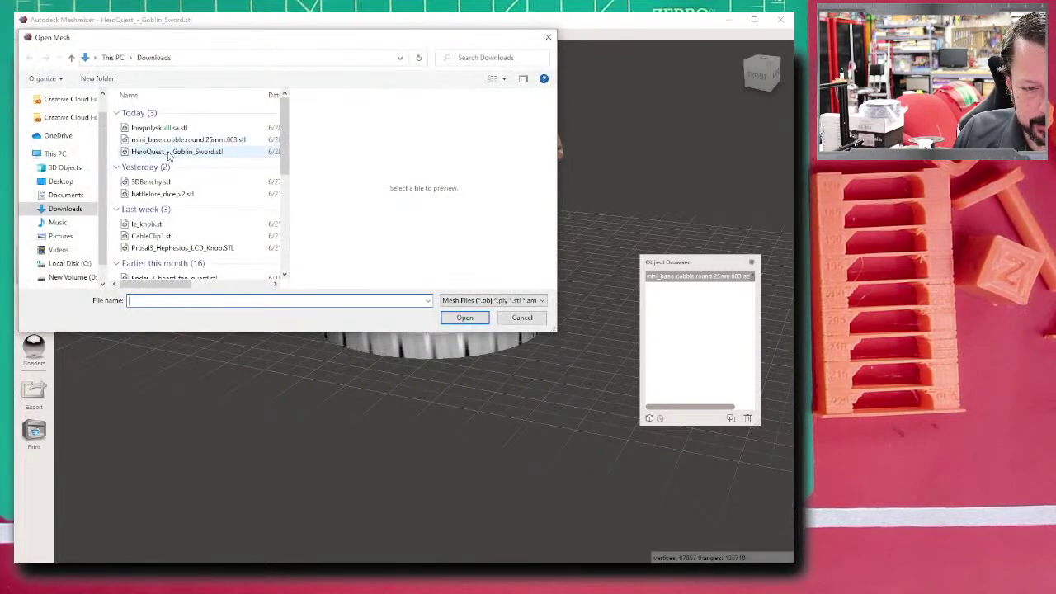
click(466, 318)
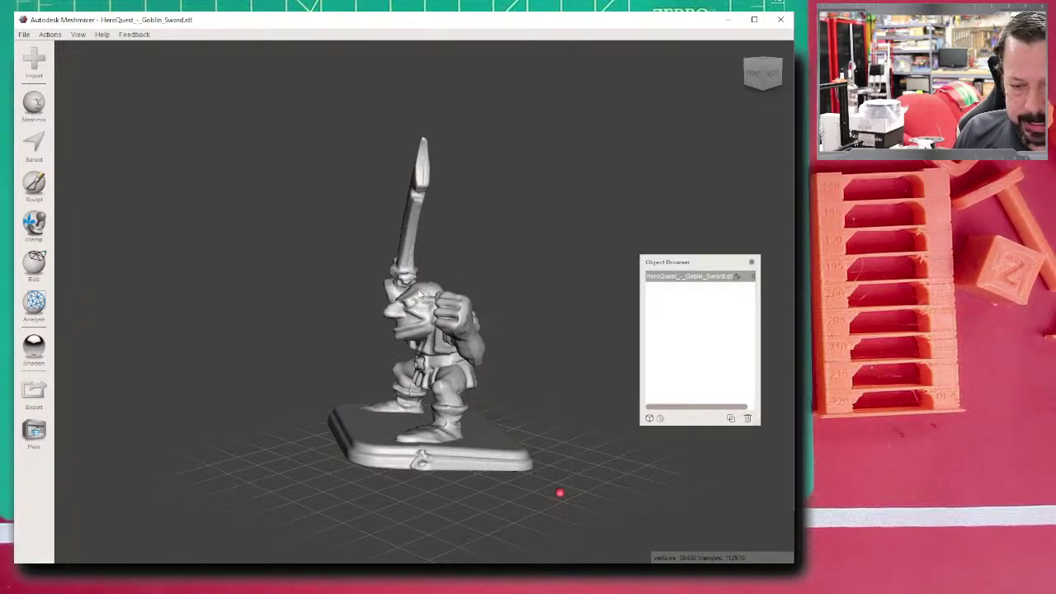
- Level the sword goblin with Transform, rotating it about 0.7° around X and about 5.2° around Z
right_drag(473, 315, 440, 291)
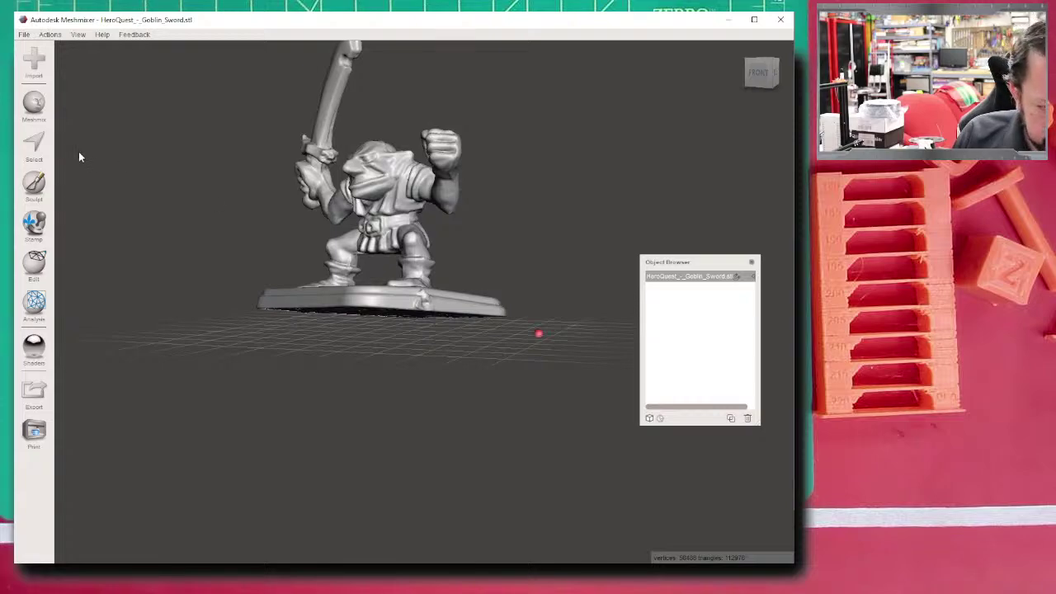
mouse_move(400, 254)
right_down()
mouse_move(387, 233)
mouse_move(372, 247)
right_up()
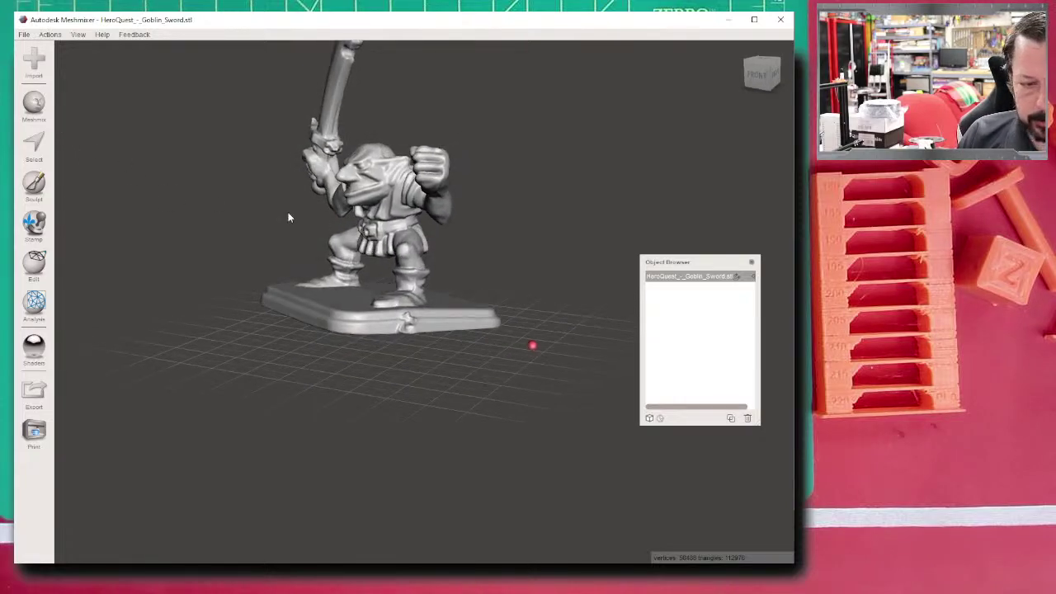
click(34, 264)
click(99, 89)
right_drag(408, 156, 394, 139)
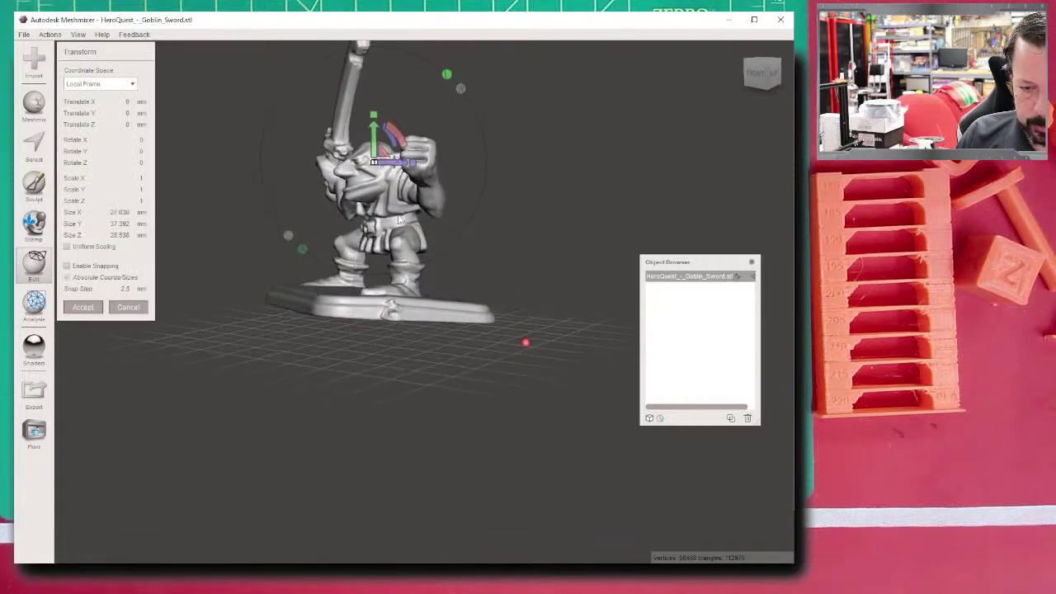
drag(394, 137, 423, 109)
right_drag(423, 109, 449, 176)
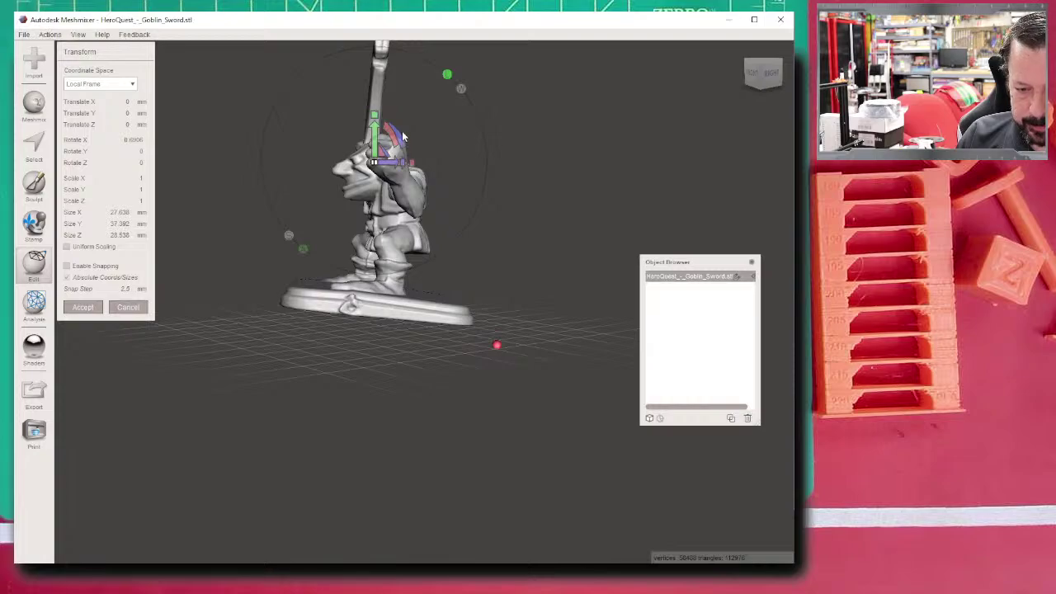
drag(402, 141, 431, 104)
right_drag(431, 104, 550, 223)
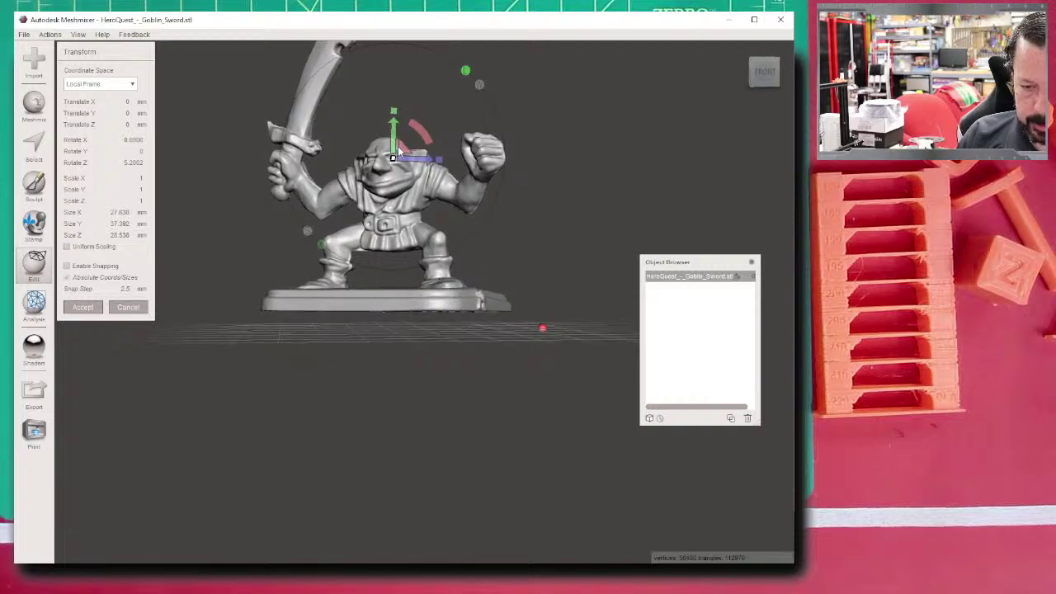
- Shift the goblin about 0.37 mm in X, -0.36 mm in Y and -0.04 mm in Z, and accept the transform
drag(398, 146, 402, 170)
right_drag(403, 170, 450, 369)
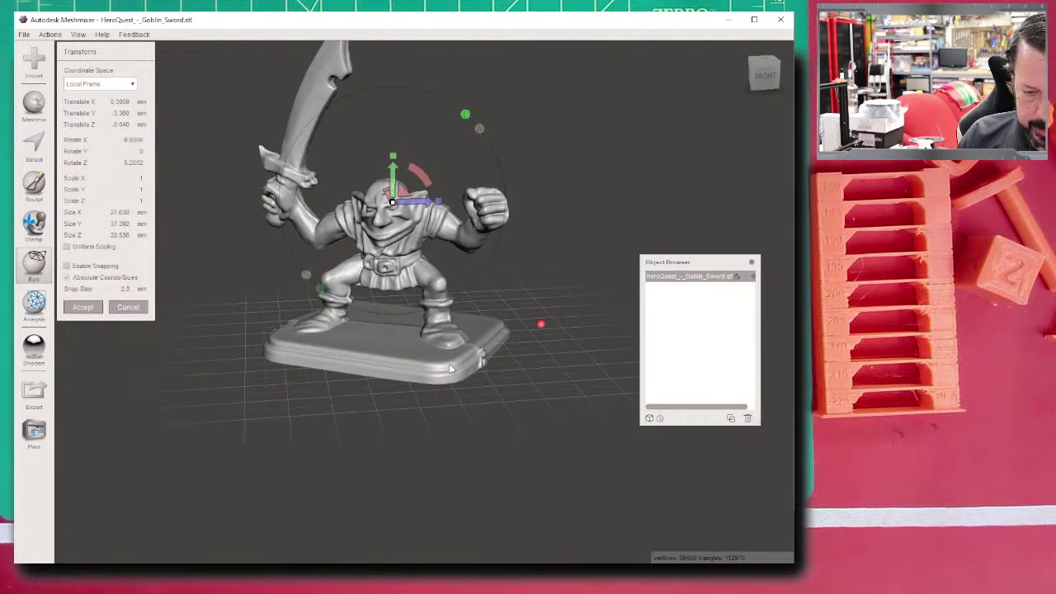
click(84, 309)
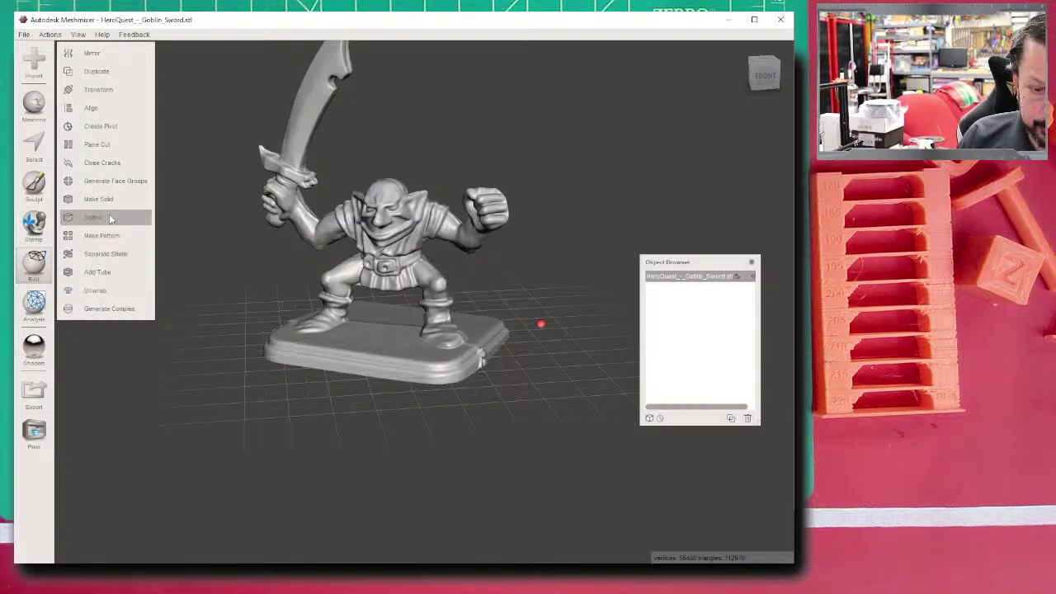
- Start a Plane Cut on the goblin, lower the cutting plane to its ankles just above the base, and open the cut type choices
click(97, 145)
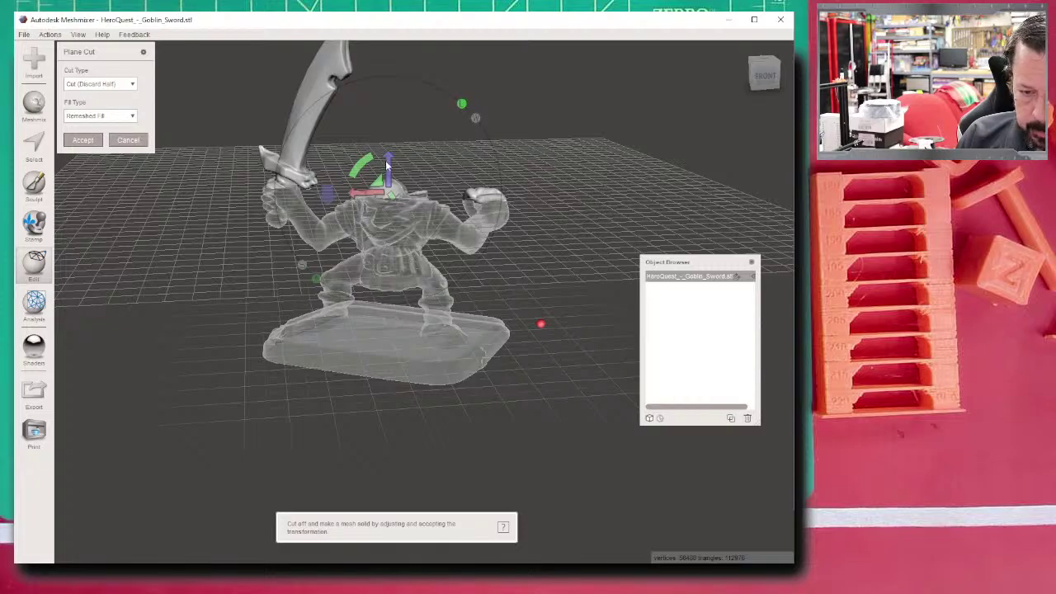
drag(404, 226, 406, 302)
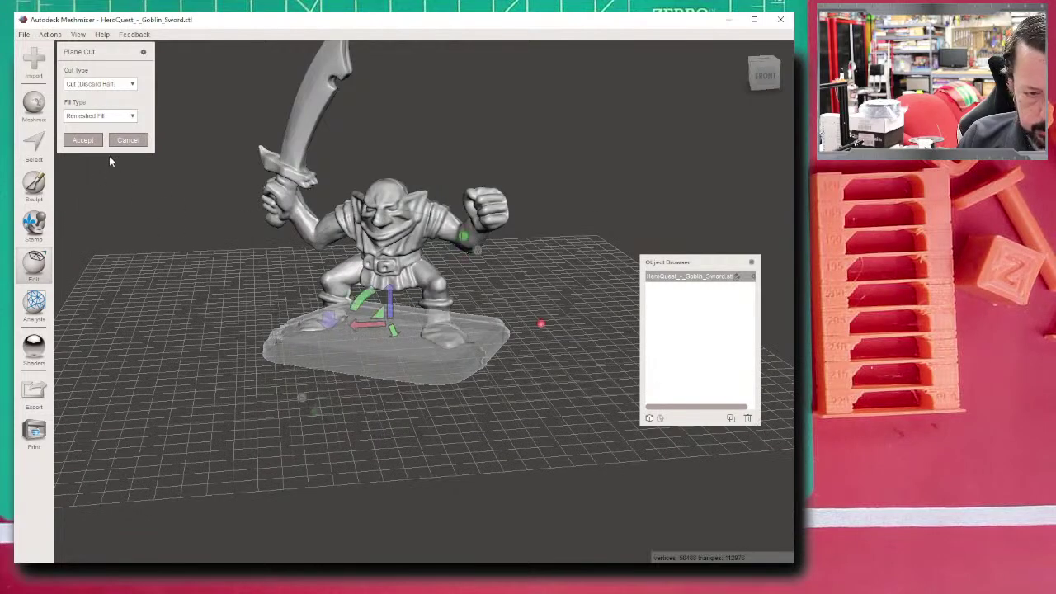
click(95, 85)
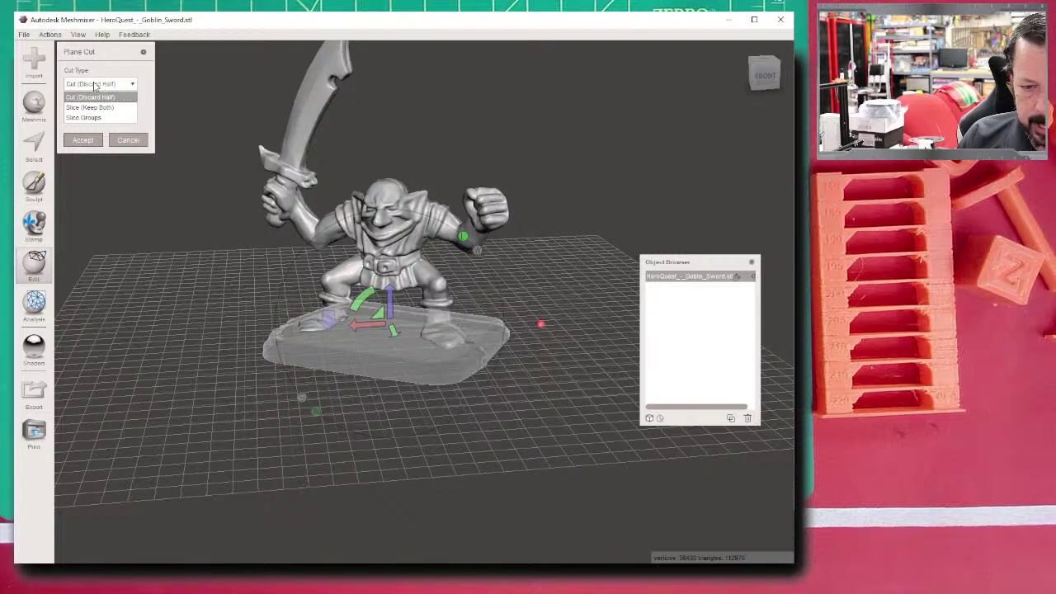
- Cut the original base off beneath the goblin's feet with Plane Cut, discarding the base half and using Remeshed Fill
click(93, 97)
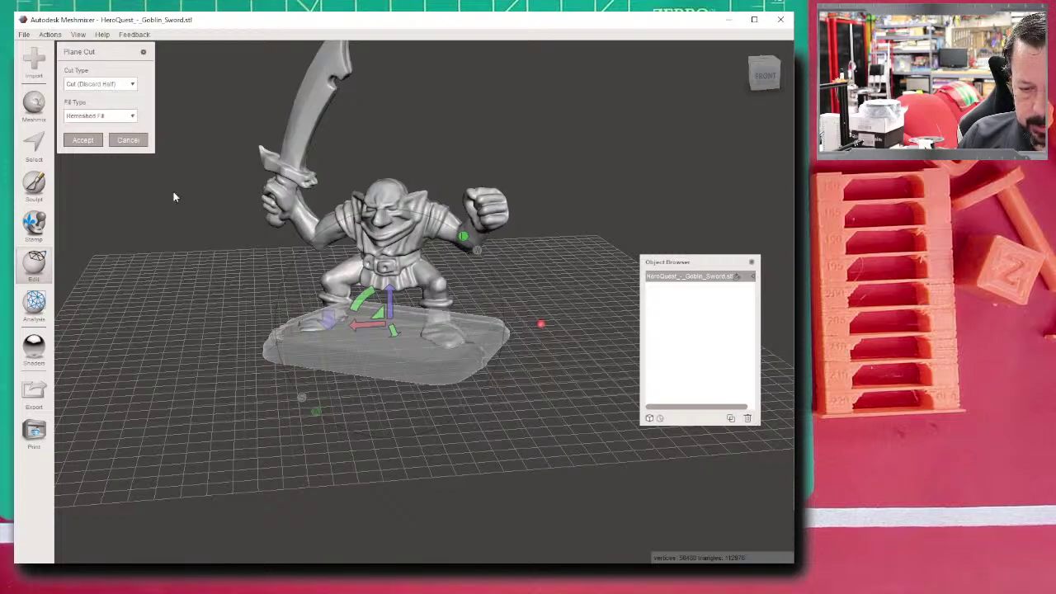
click(329, 320)
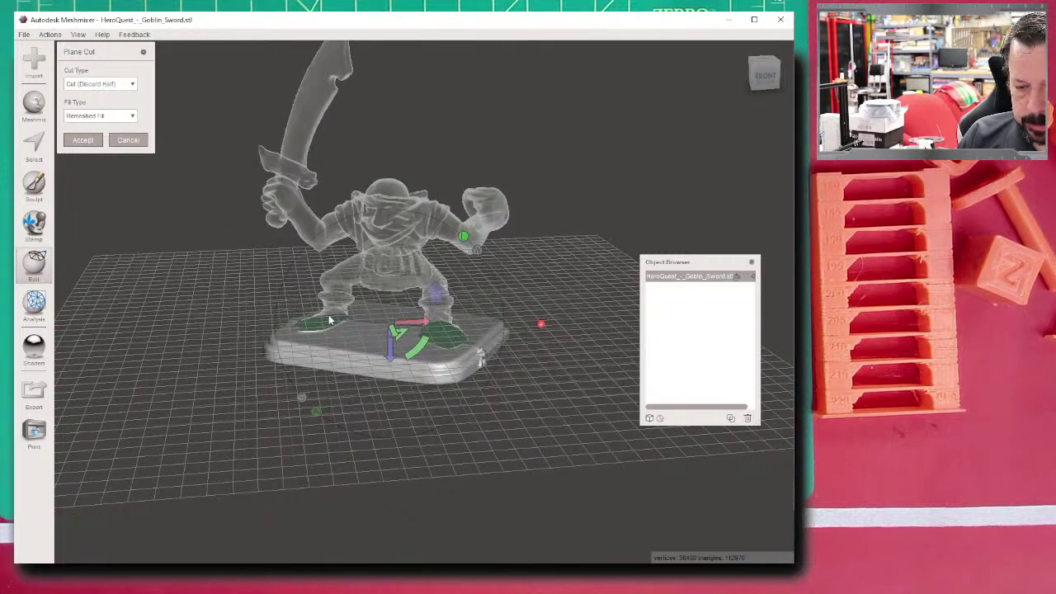
click(436, 293)
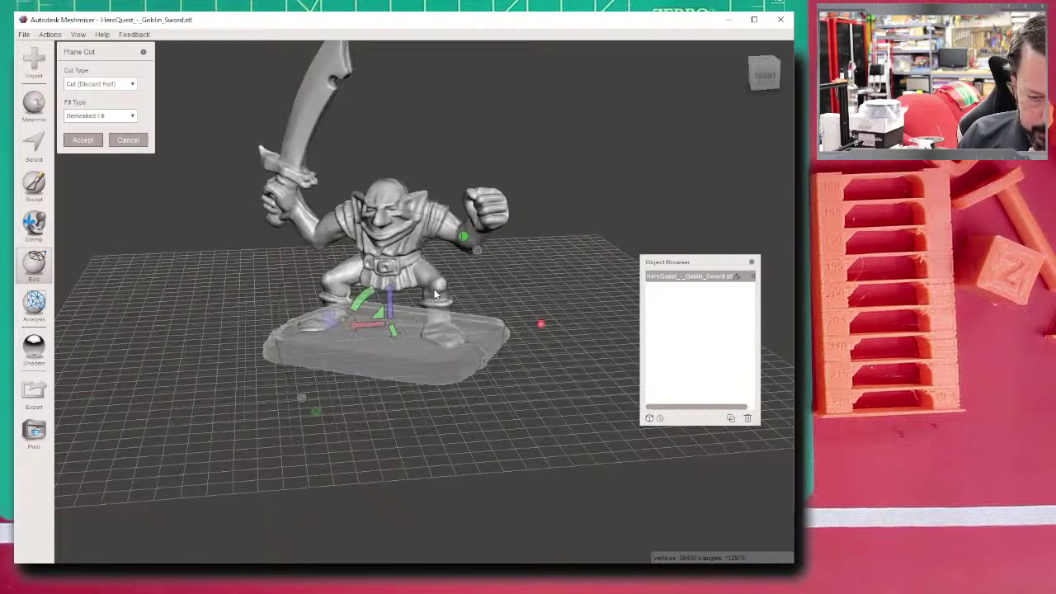
click(84, 140)
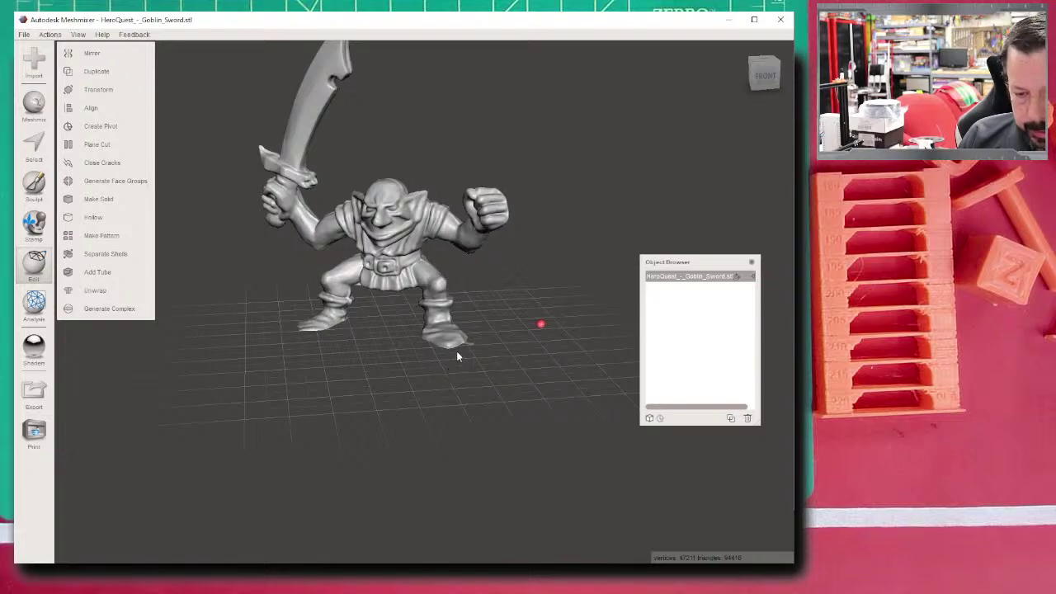
- Smooth away the leftover sliver of the old base under the goblin's boot with a sculpting brush
right_drag(373, 335, 410, 356)
scroll(410, 354, up, 5)
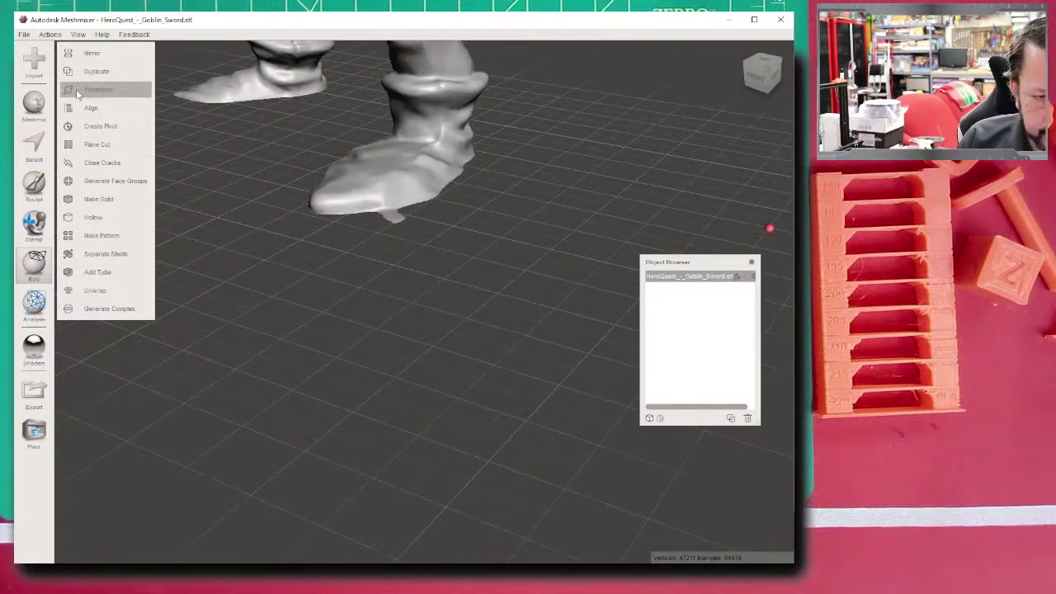
click(31, 186)
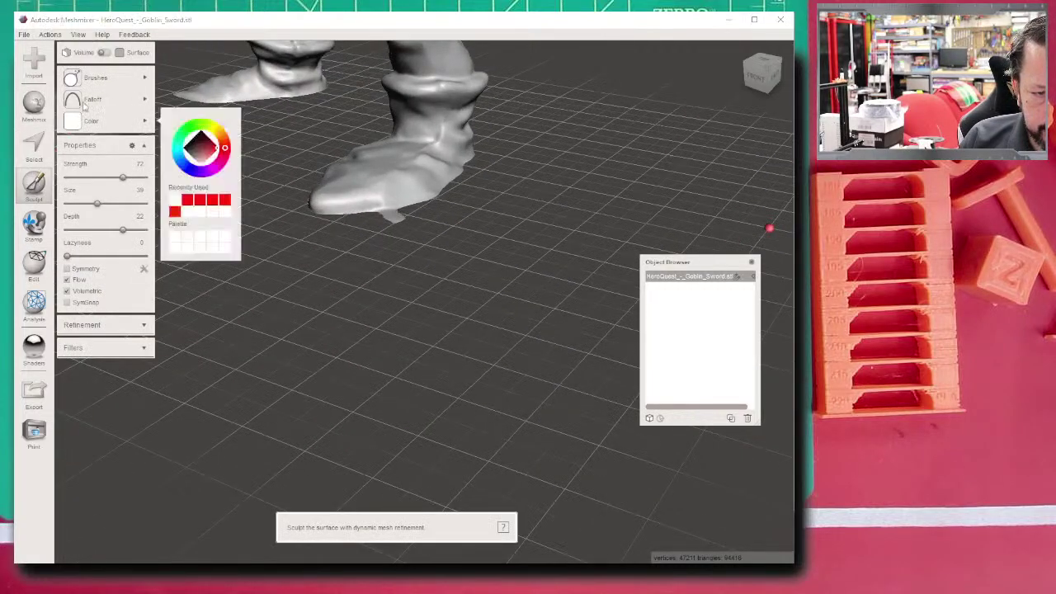
mouse_move(100, 77)
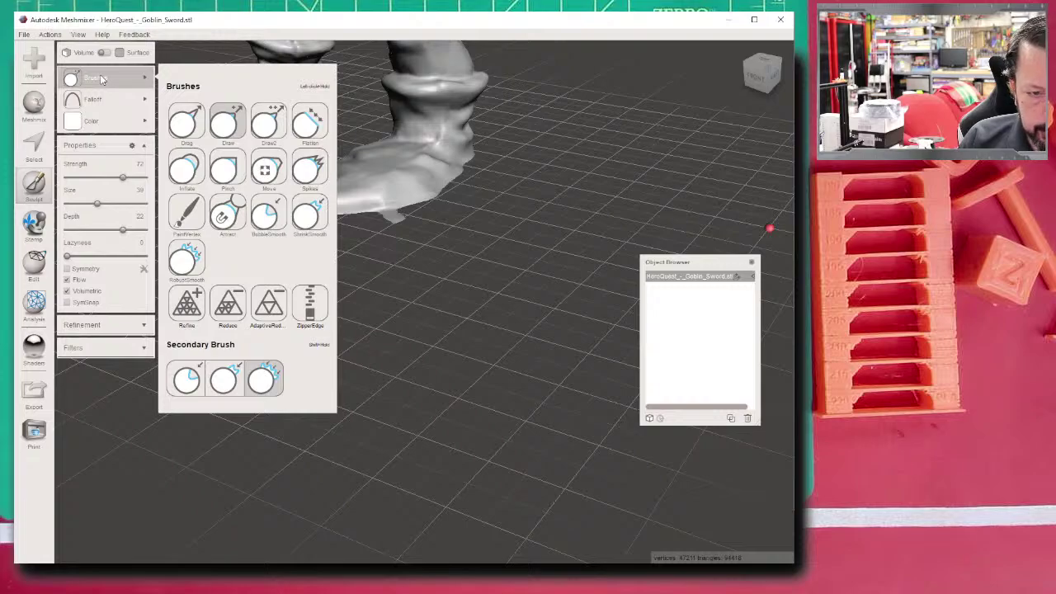
mouse_move(91, 121)
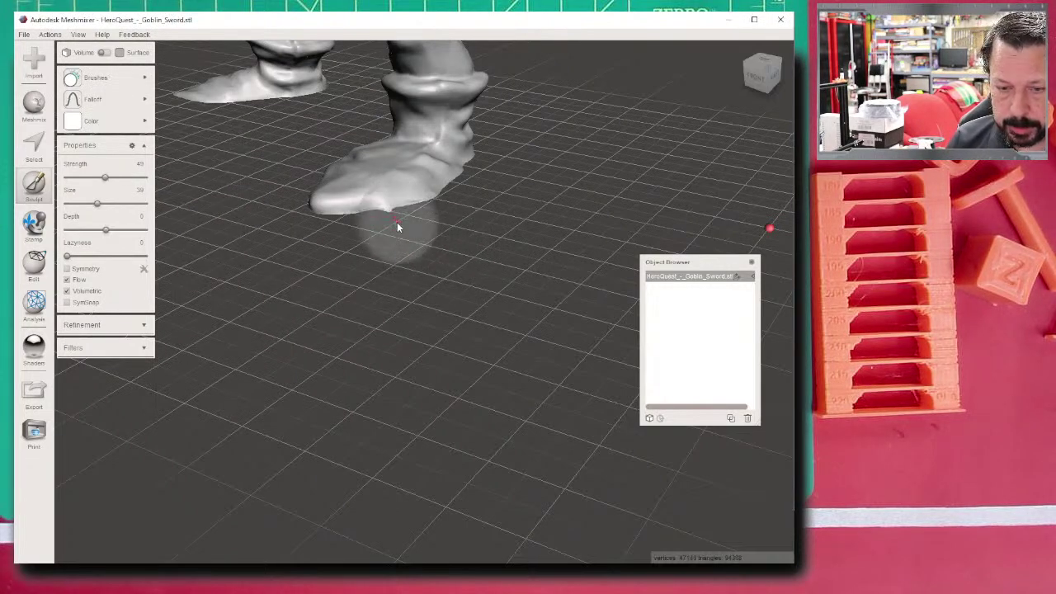
key(f)
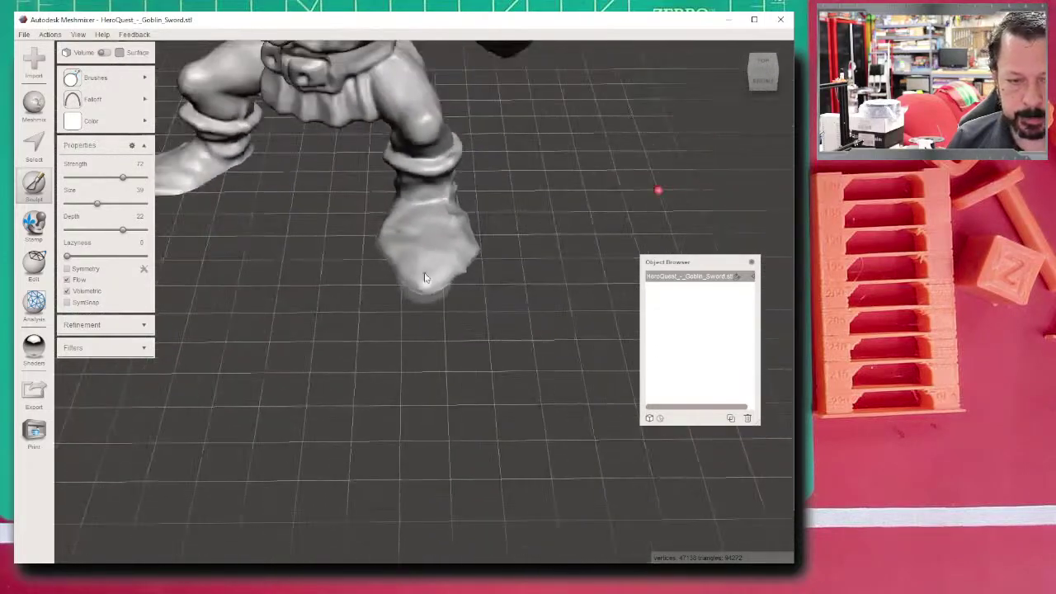
- Append the mesh mini_base.cobble.round.25mm.003.stl from Downloads to the goblin scene
click(34, 60)
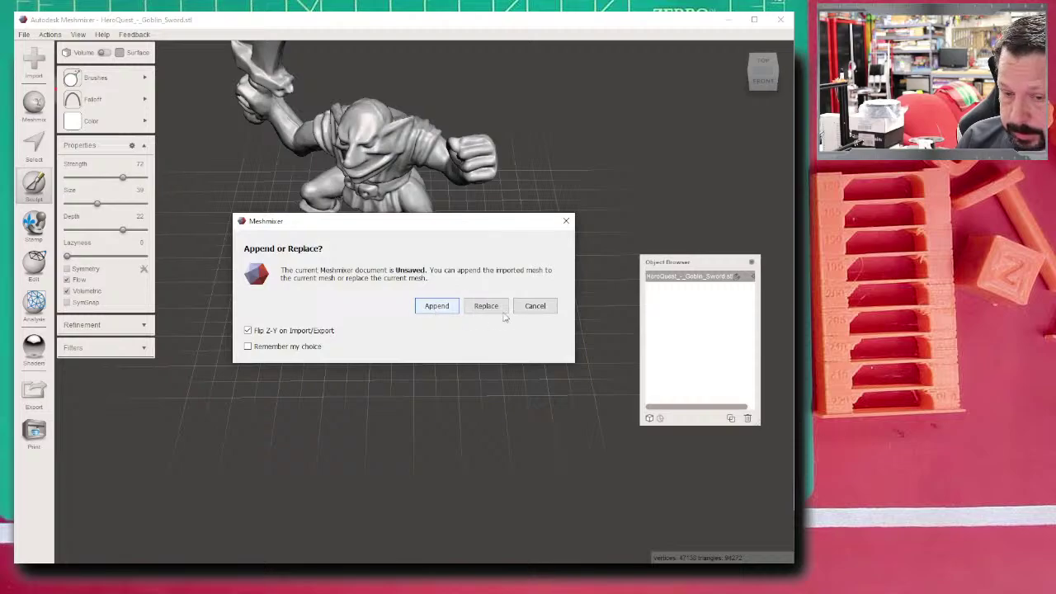
click(437, 306)
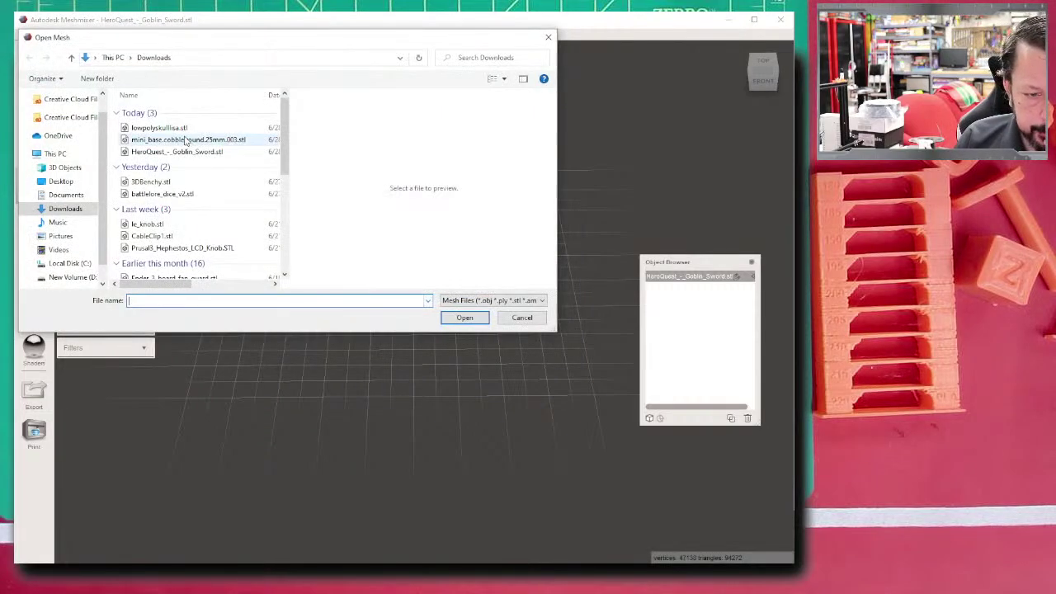
click(185, 141)
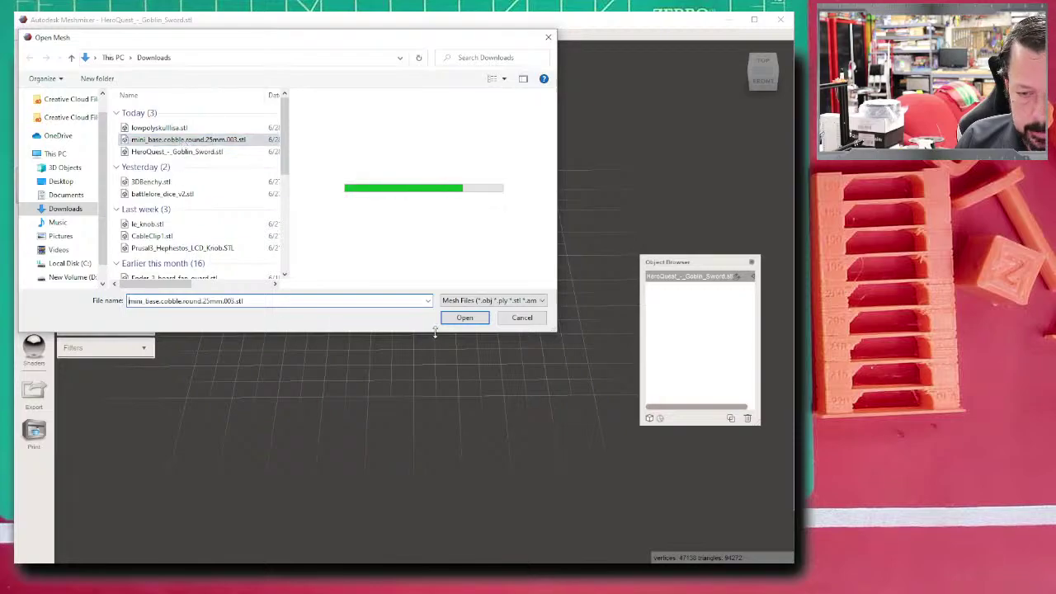
click(462, 322)
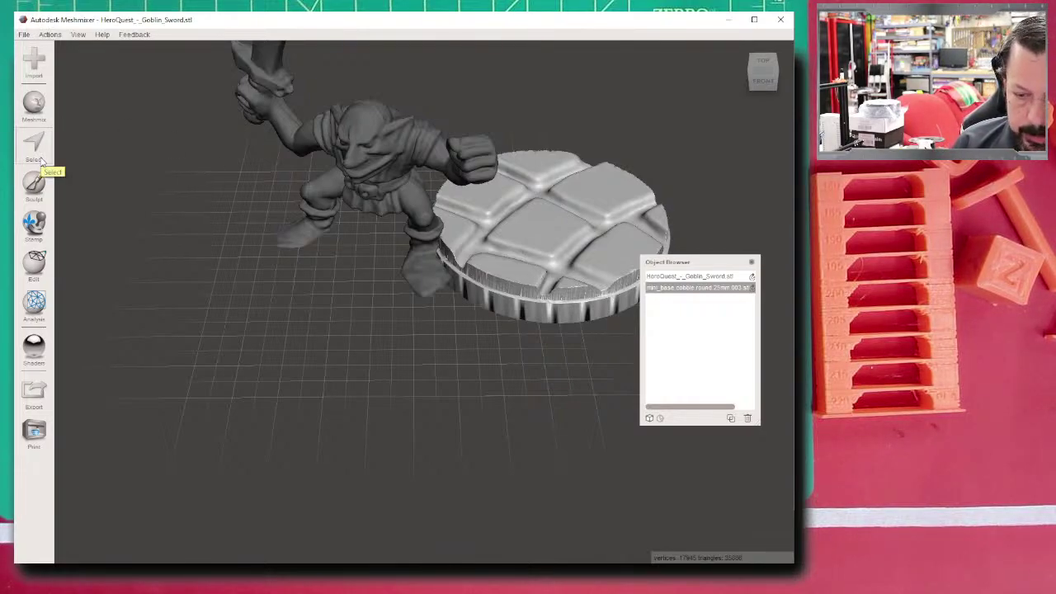
- Move the cobble base under the goblin's feet with Transform, about -5.2 mm in X, -2.5 mm in Y and -18.7 mm in Z
click(37, 266)
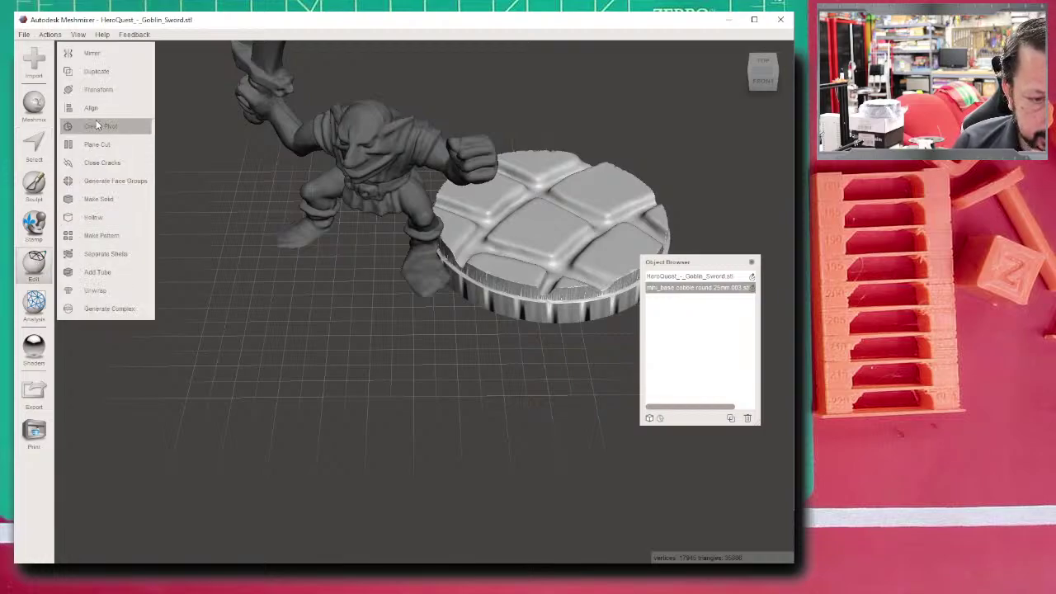
click(97, 91)
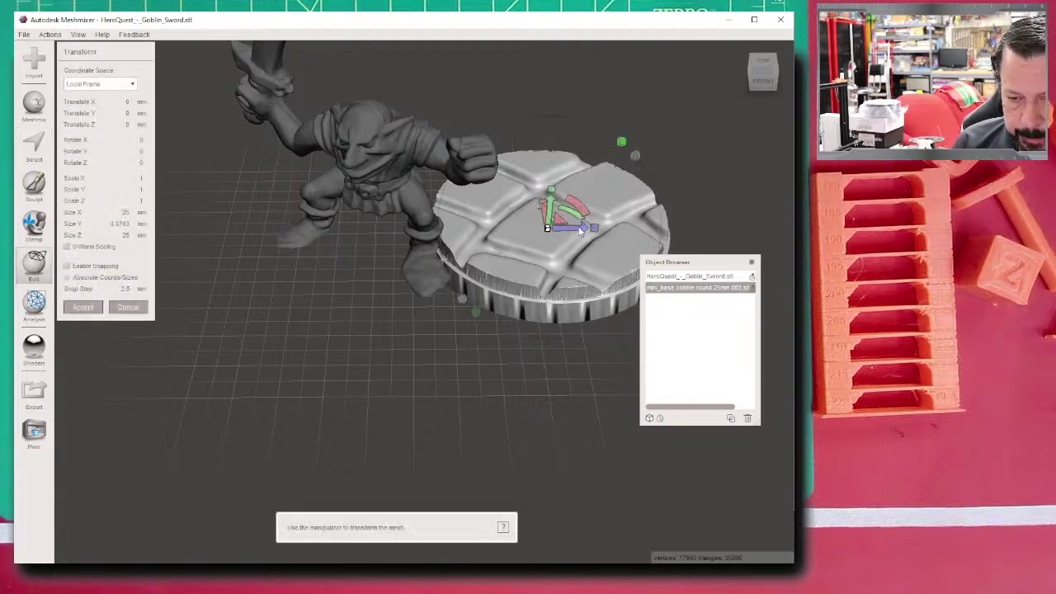
drag(564, 229, 365, 258)
right_drag(366, 257, 413, 240)
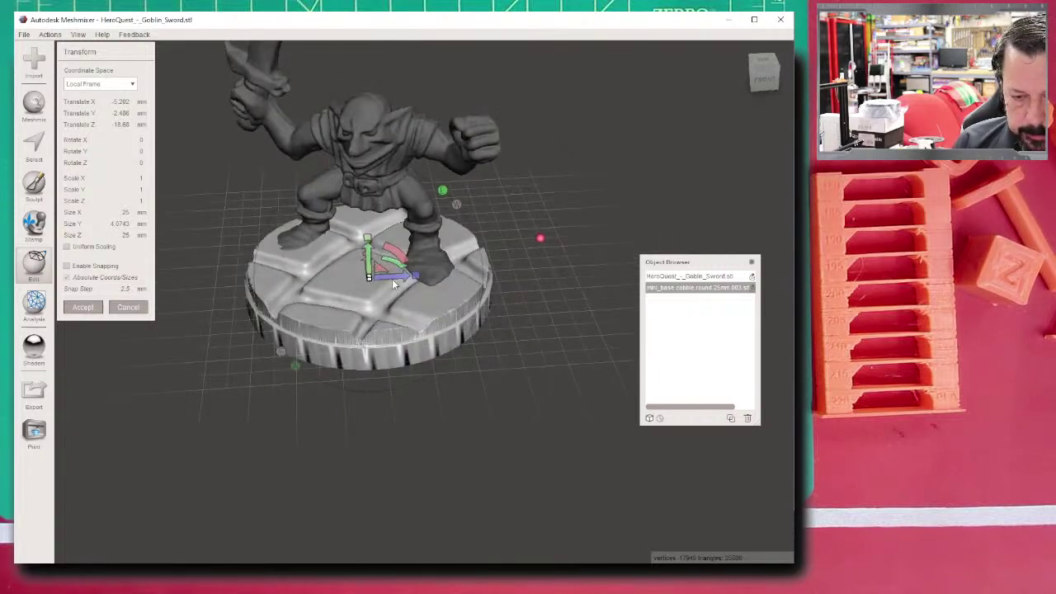
click(91, 307)
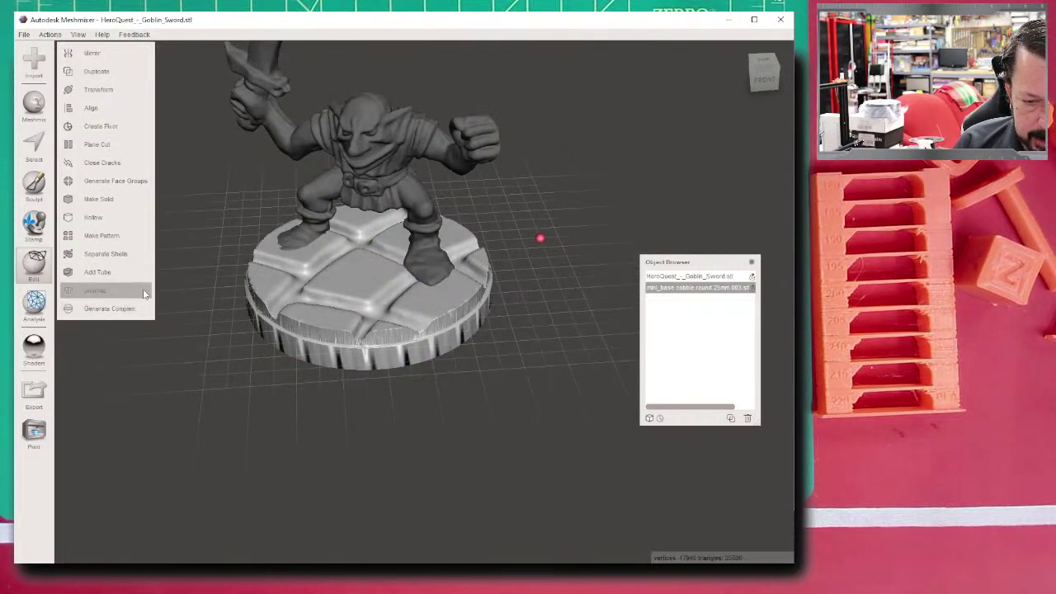
- Build up the cobble base with the Draw brush to fill the gap under the goblin's foot near the rim
scroll(381, 251, up, 2)
right_drag(379, 246, 423, 206)
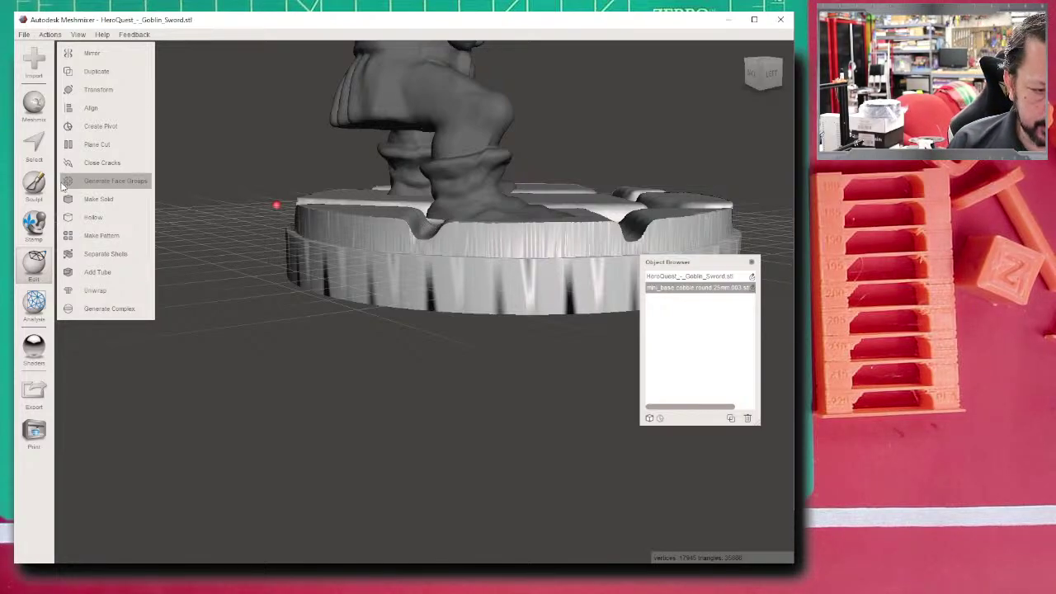
click(34, 186)
click(91, 77)
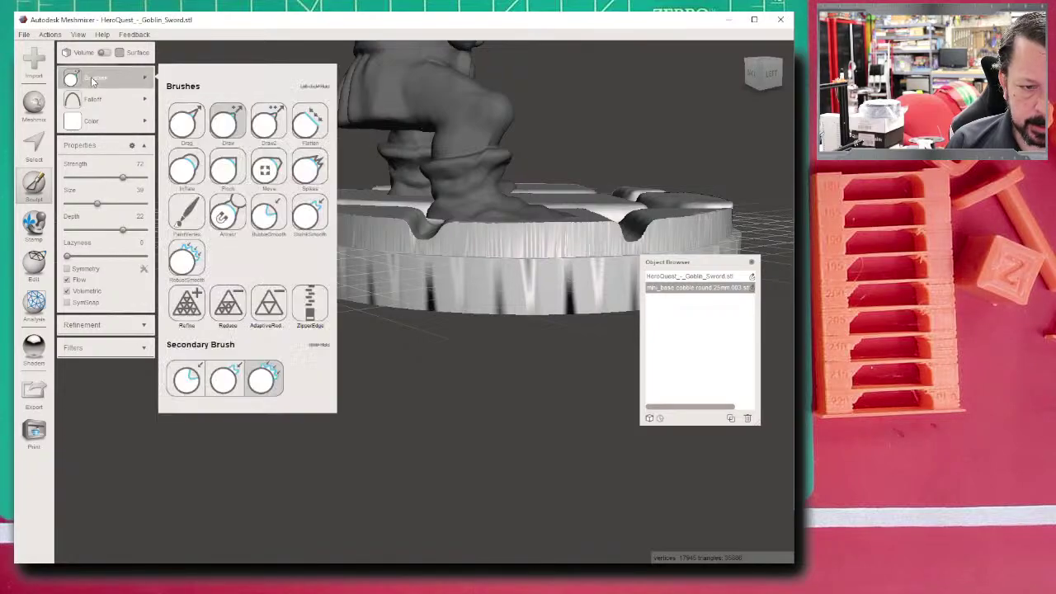
click(222, 121)
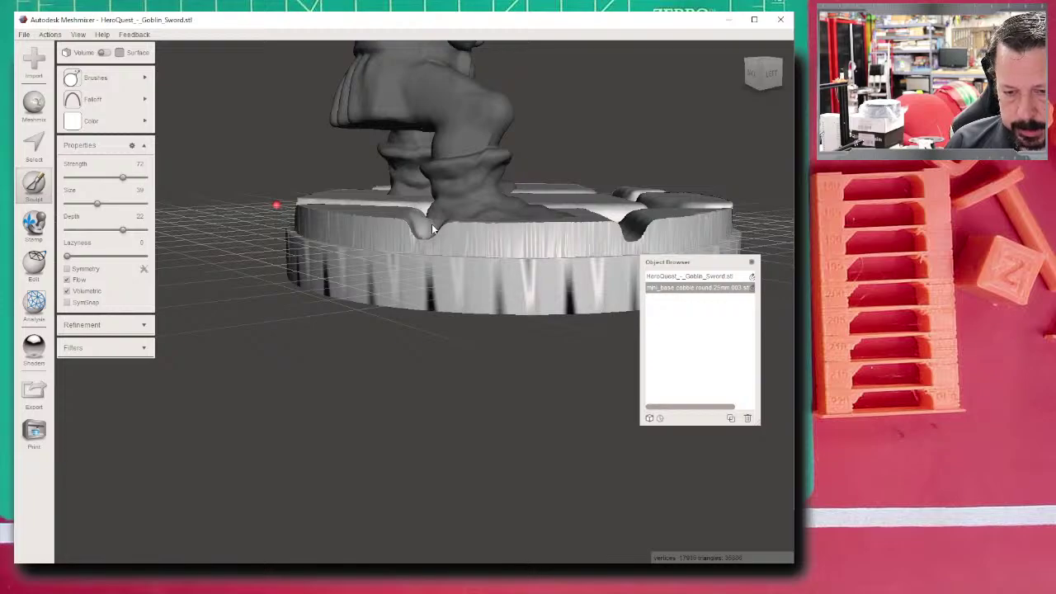
right_drag(431, 223, 570, 252)
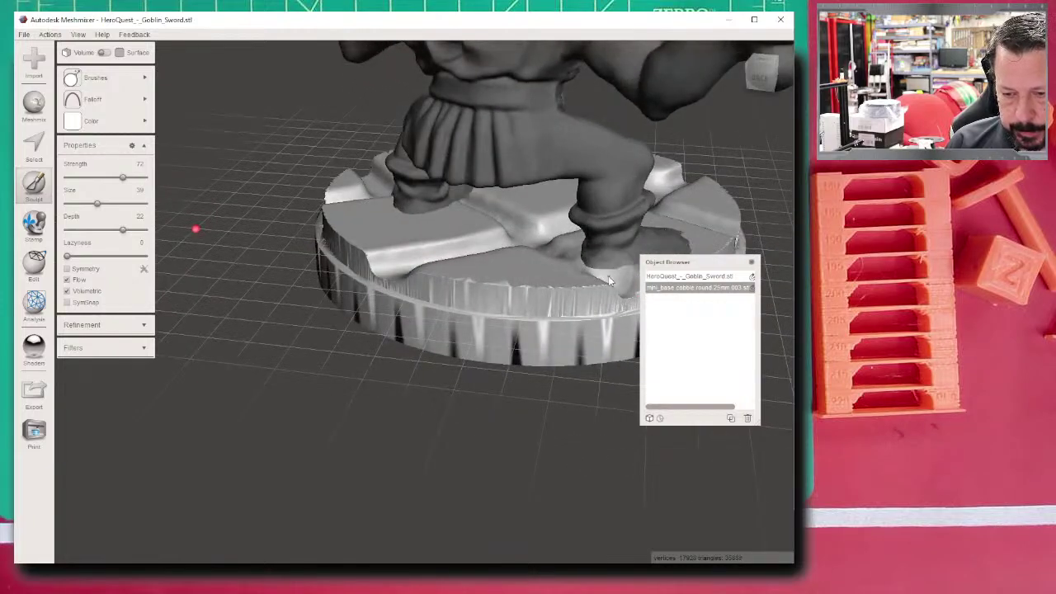
mouse_move(468, 253)
right_down()
mouse_move(401, 233)
mouse_move(470, 239)
right_up()
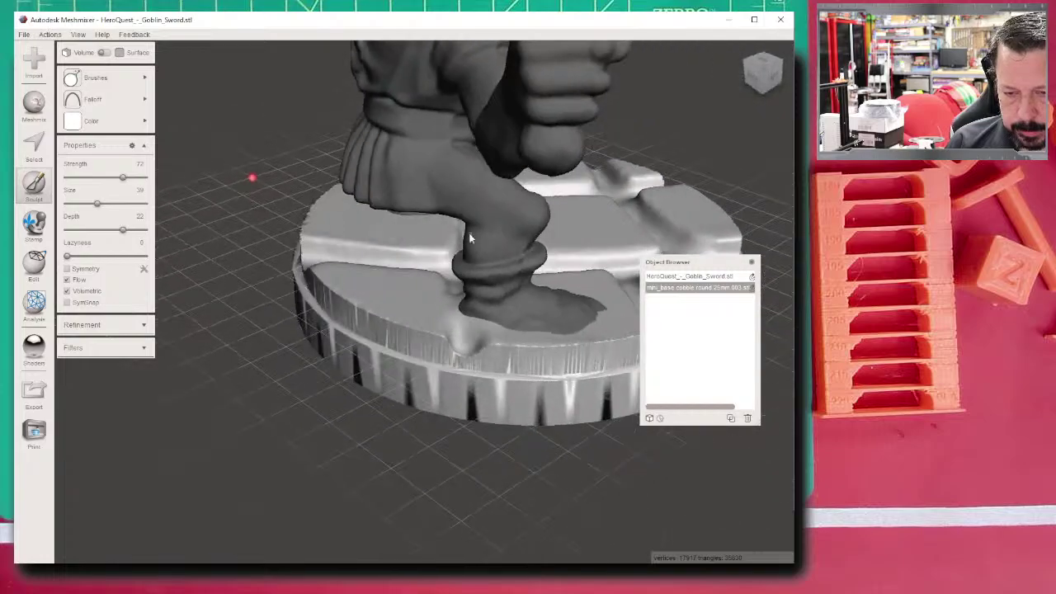
right_drag(453, 309, 459, 239)
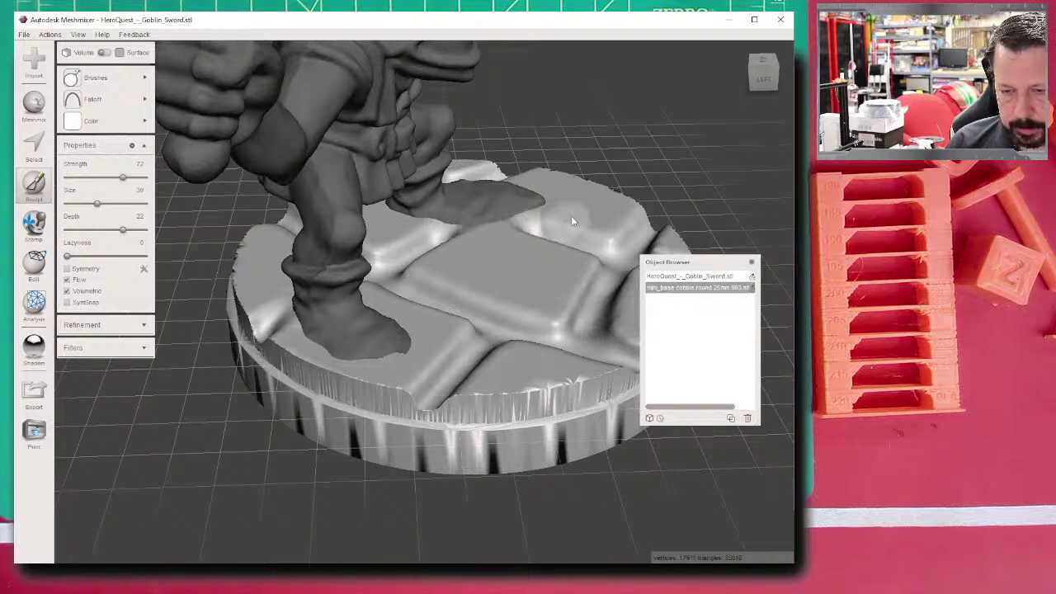
right_drag(571, 215, 347, 217)
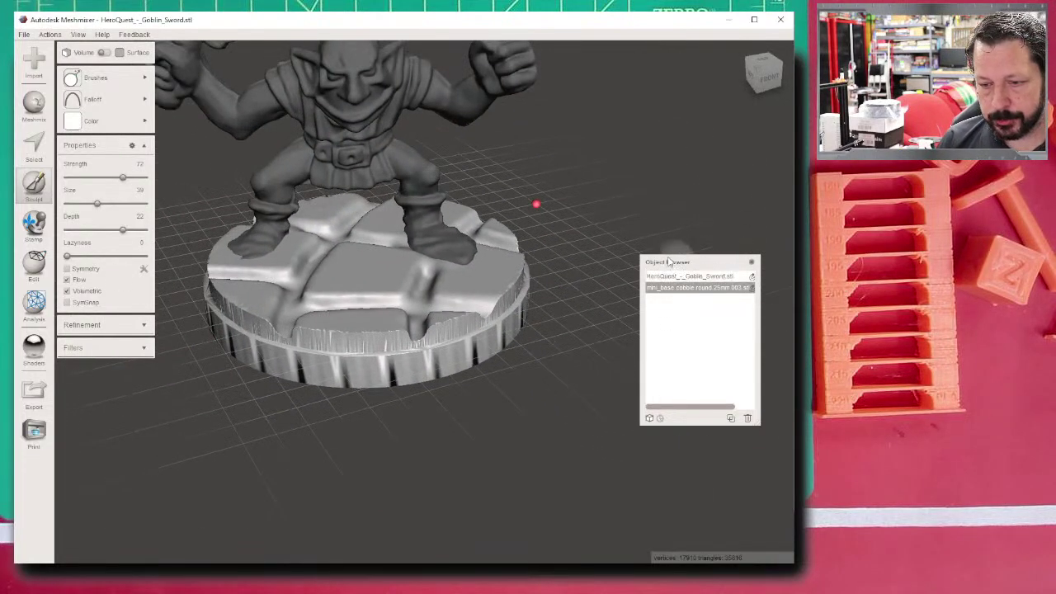
- Merge the goblin and the cobble base into one mesh with a Boolean Union
drag(692, 266, 534, 271)
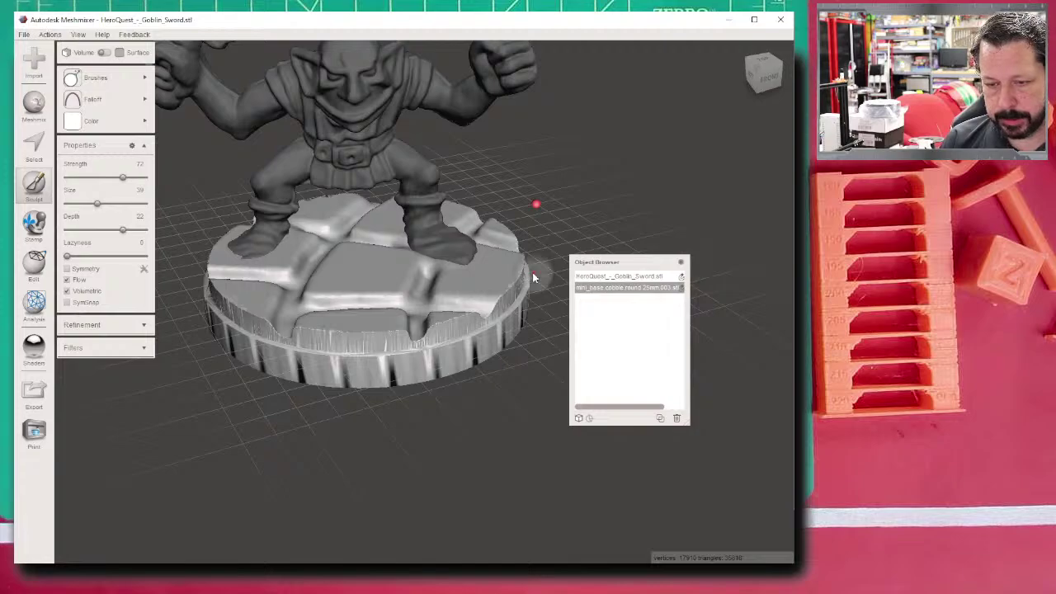
shift+click(615, 277)
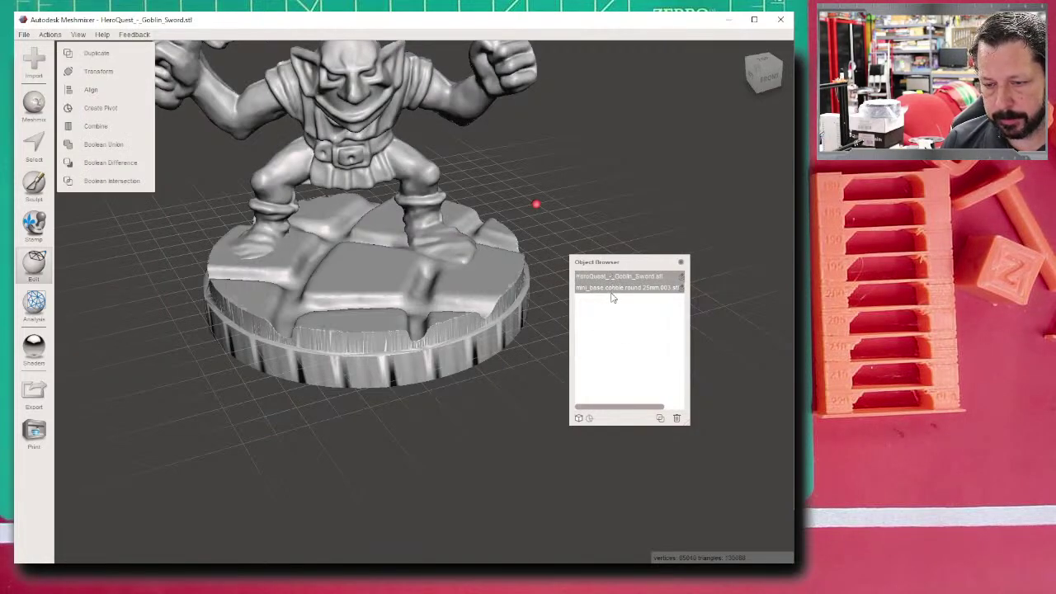
click(100, 152)
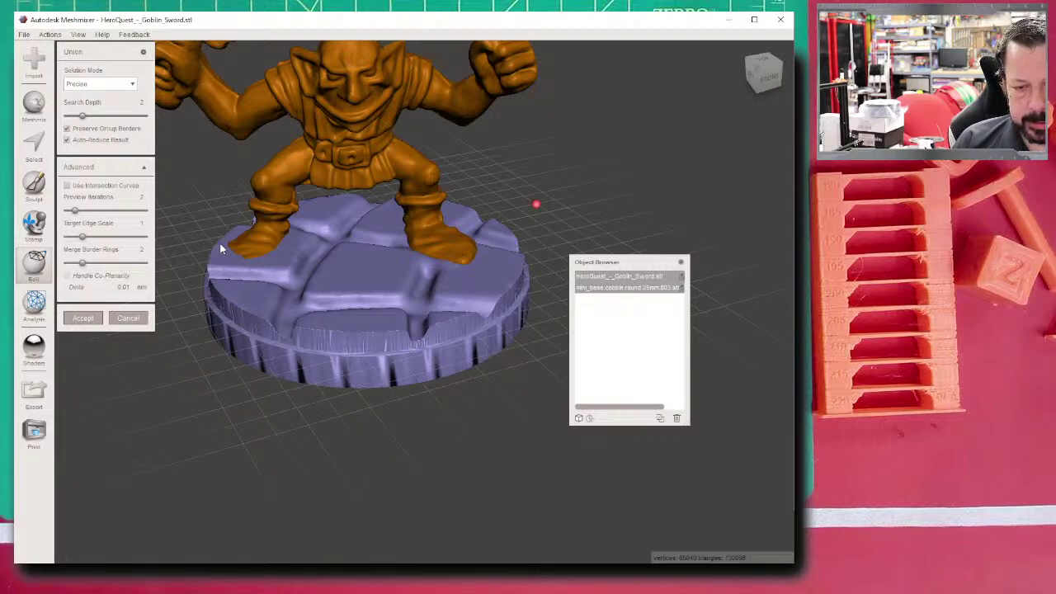
click(90, 319)
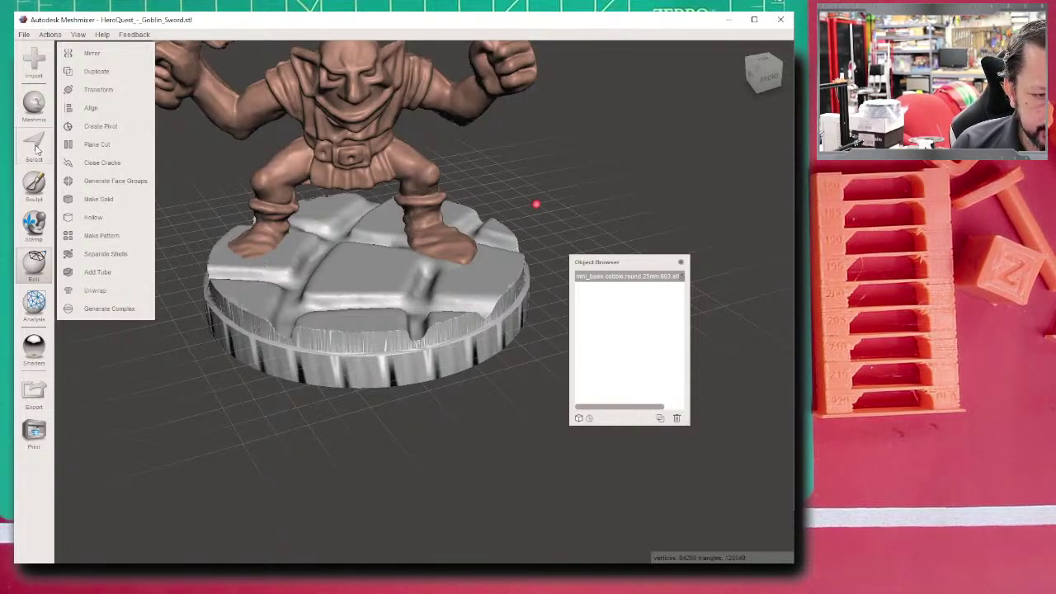
- Append the skull mesh lowpolyskullisa.stl from Downloads to the merged miniature
click(37, 62)
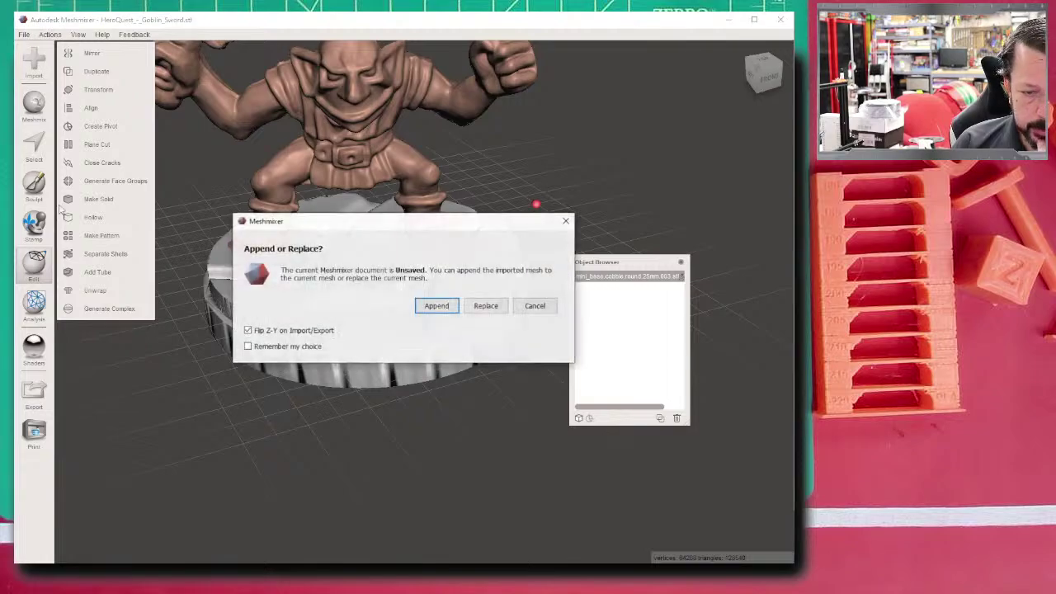
click(437, 305)
click(158, 127)
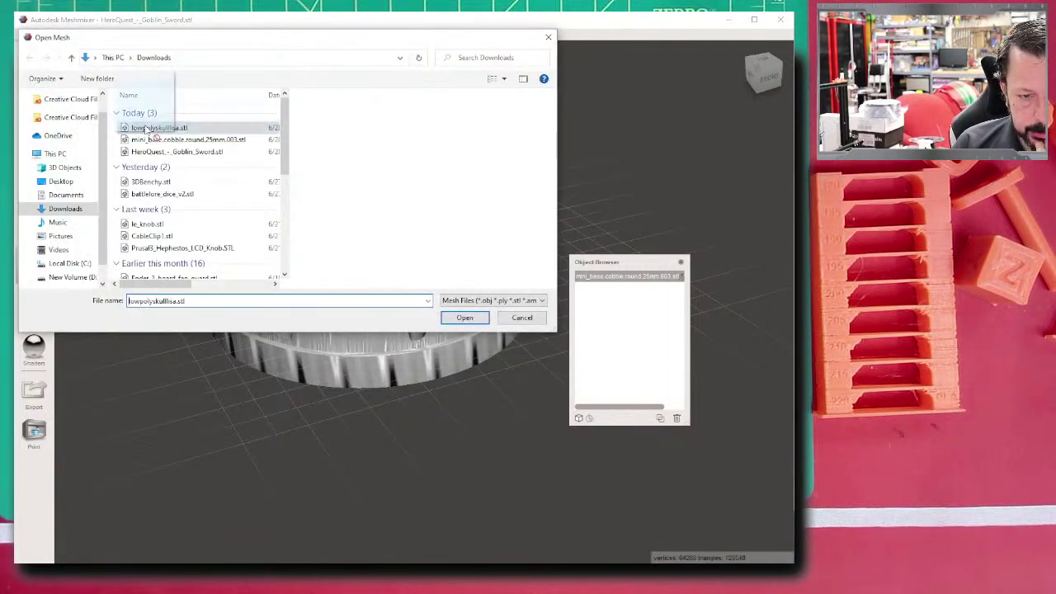
click(467, 319)
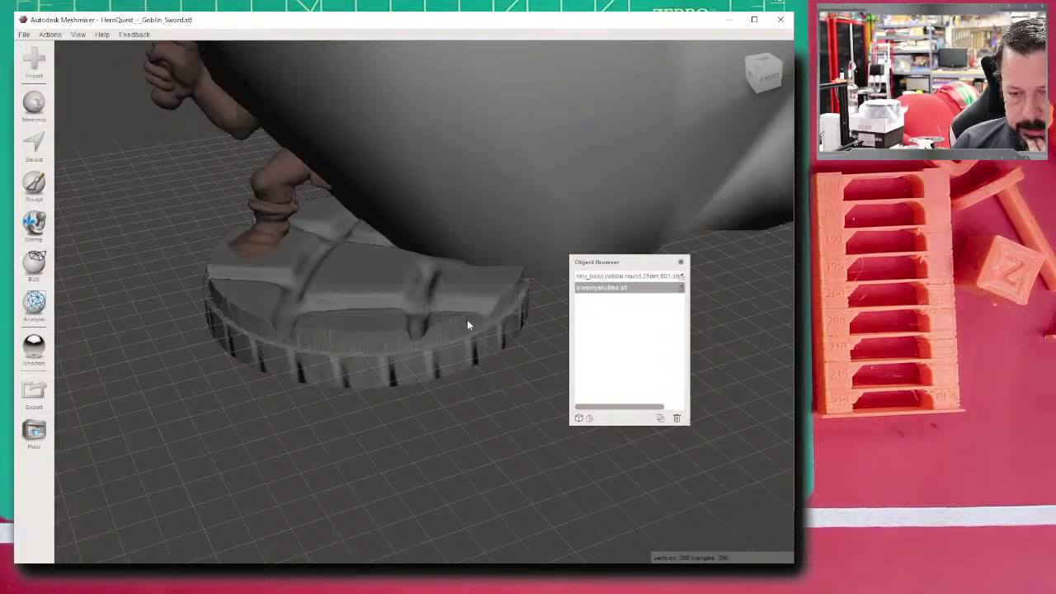
- Scale the skull down uniformly to about 0.116 of its original size with Transform
scroll(467, 324, down, 5)
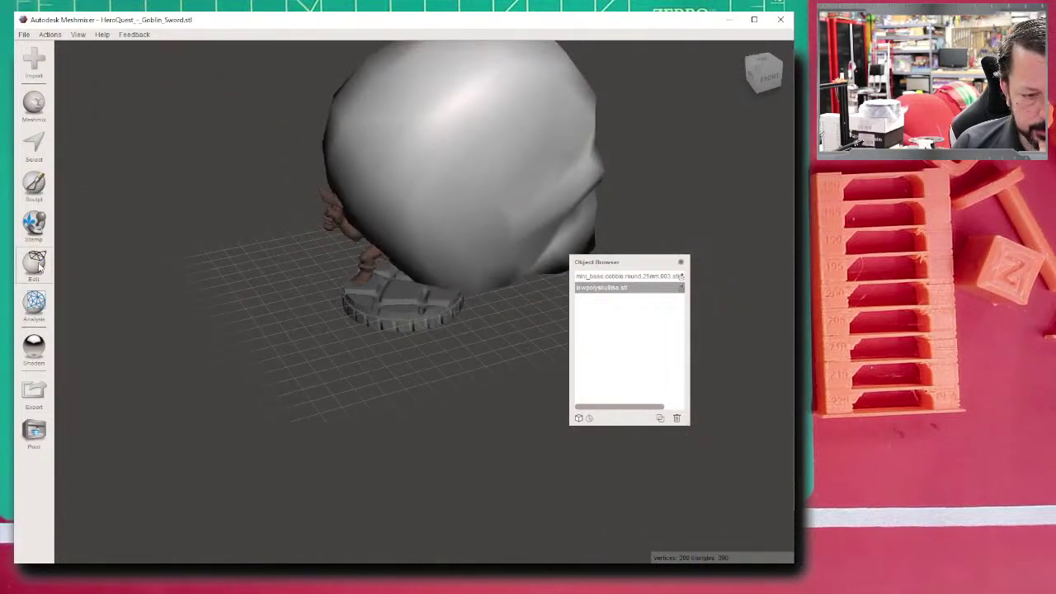
click(33, 264)
click(91, 89)
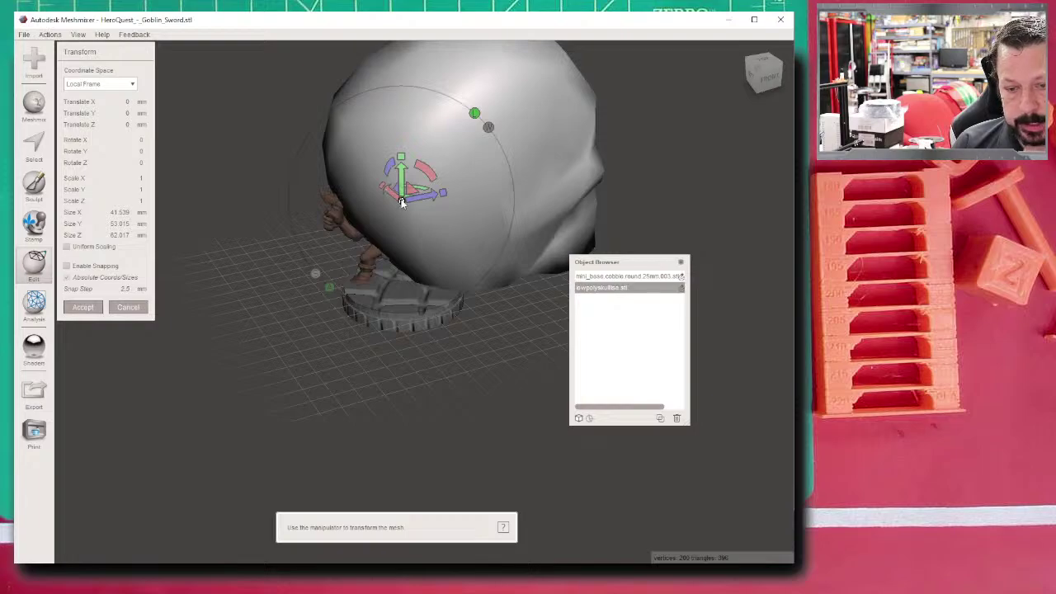
drag(401, 203, 294, 345)
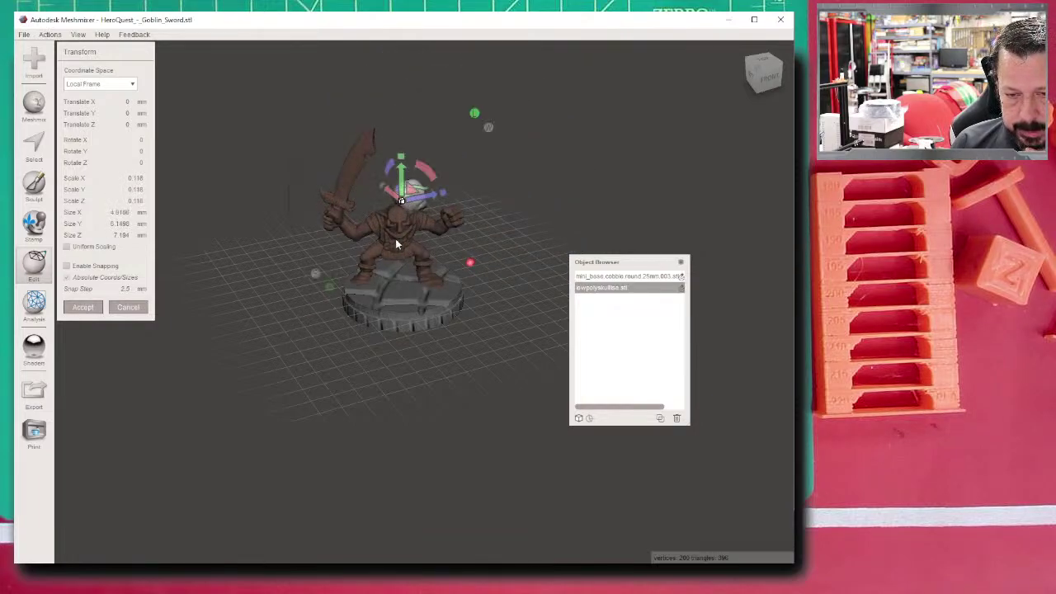
- Move the skull down onto the front of the cobble base and scale it uniformly to about 0.099
drag(401, 175, 406, 300)
scroll(413, 337, up, 3)
scroll(396, 330, up, 3)
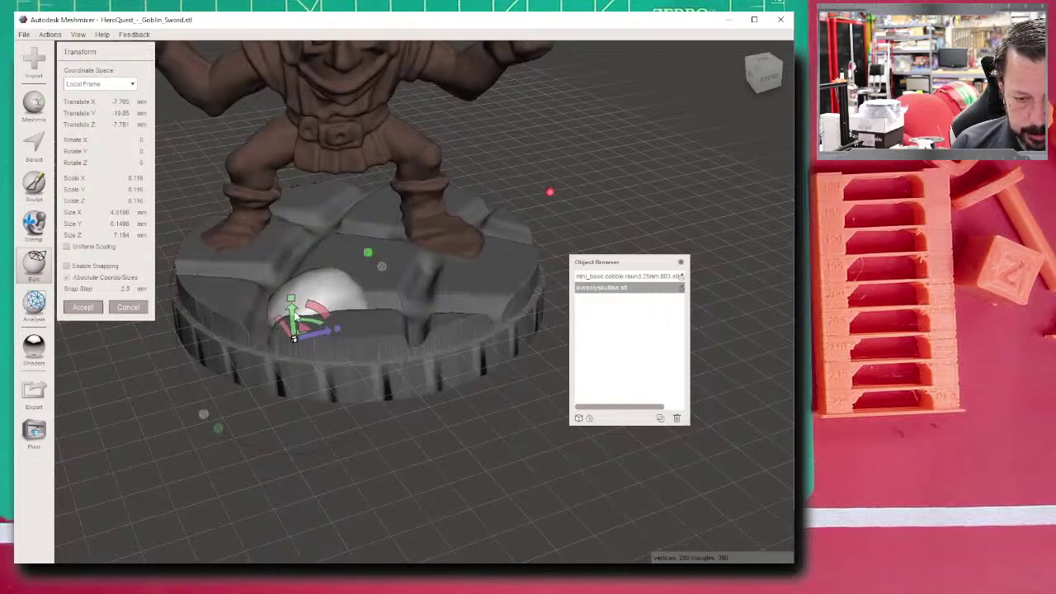
drag(294, 342, 290, 357)
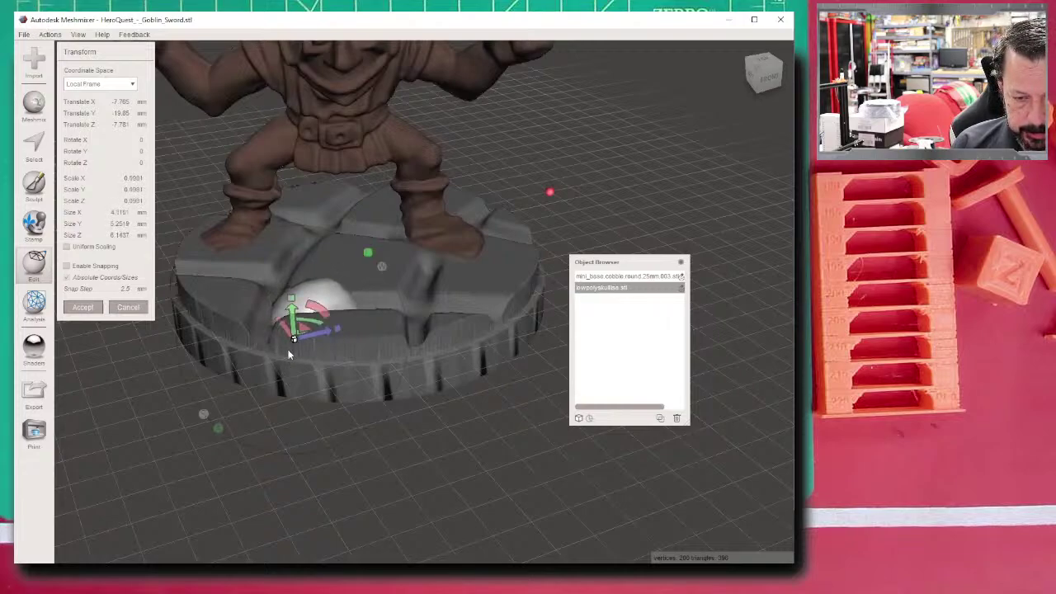
- Rotate the skull to face forward, seat it on the cobbles in front of the goblin's foot, and accept the transform
drag(290, 314, 264, 191)
drag(291, 283, 285, 272)
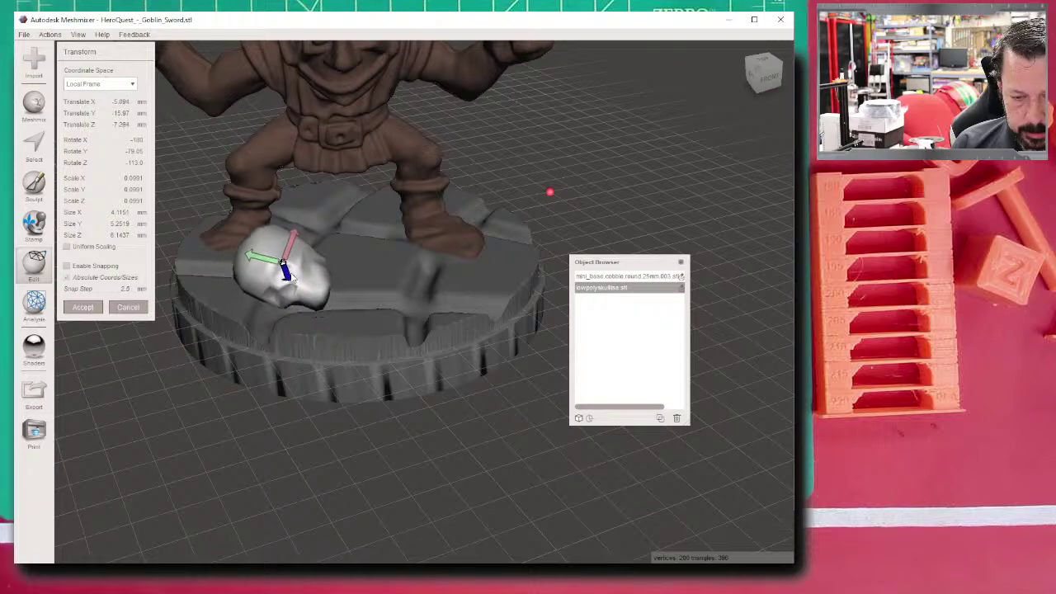
right_drag(285, 272, 442, 272)
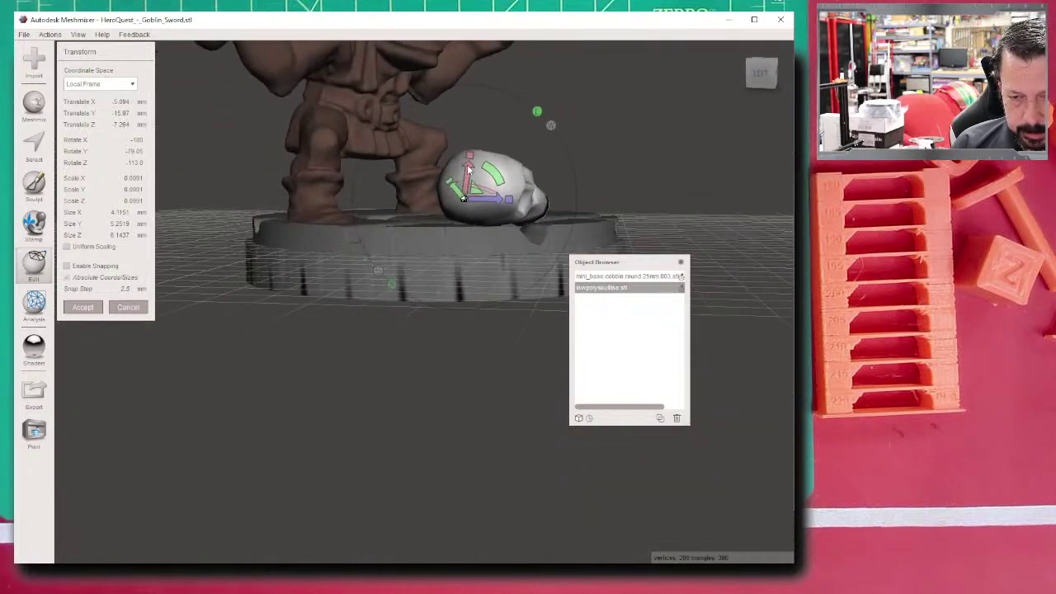
drag(471, 171, 468, 175)
right_drag(467, 175, 387, 296)
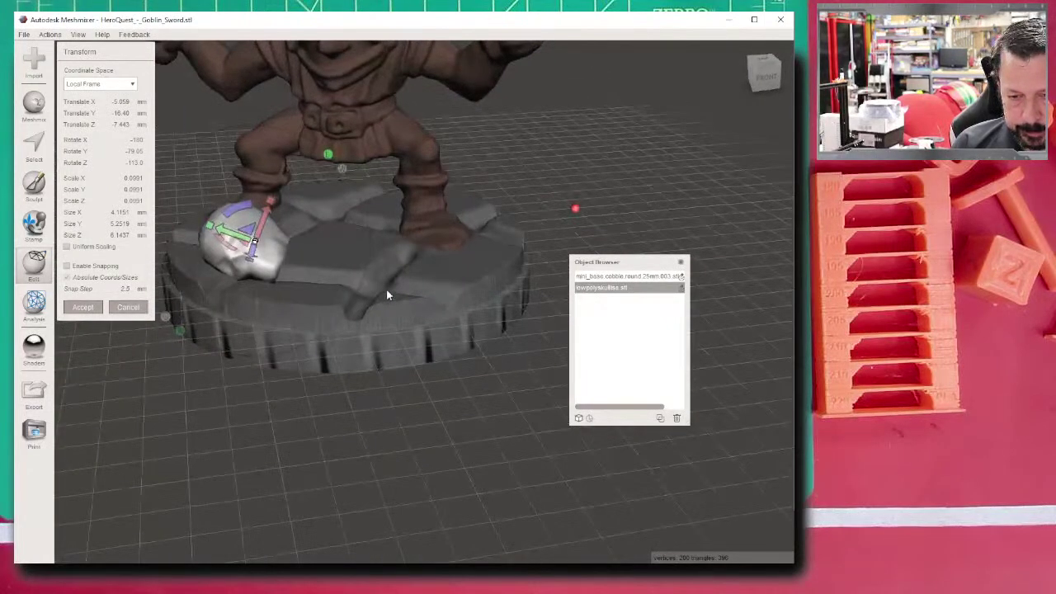
click(83, 307)
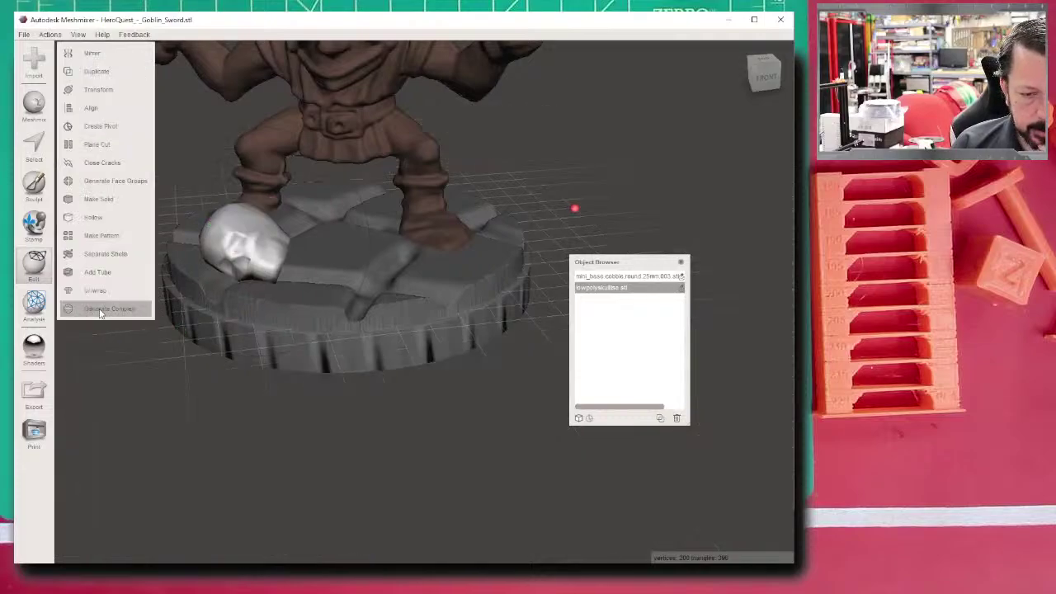
- Merge the skull and the goblin miniature into one mesh with a Boolean Union in Precise mode
shift+click(612, 286)
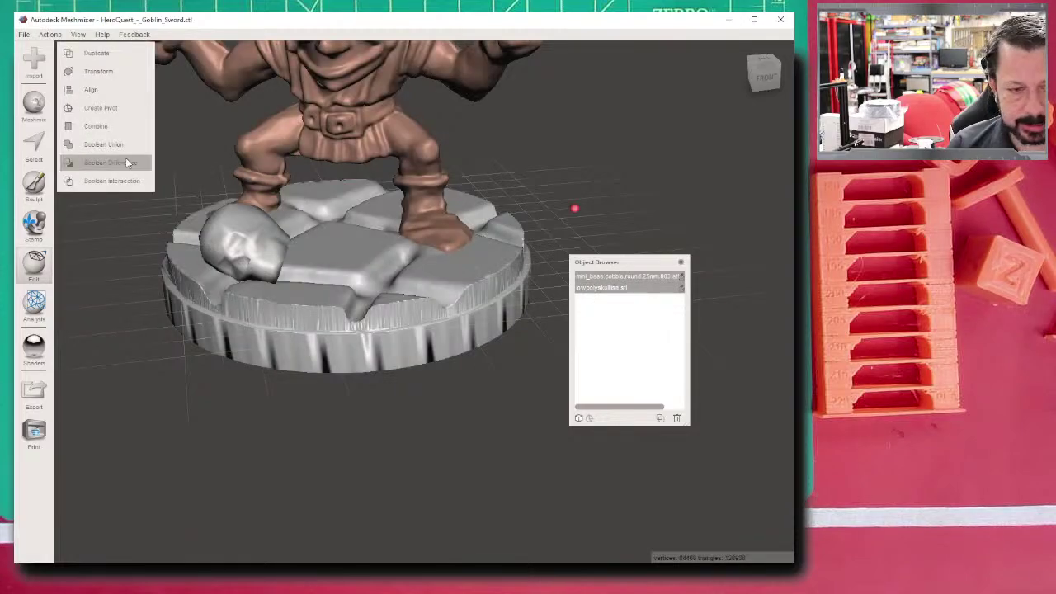
click(101, 146)
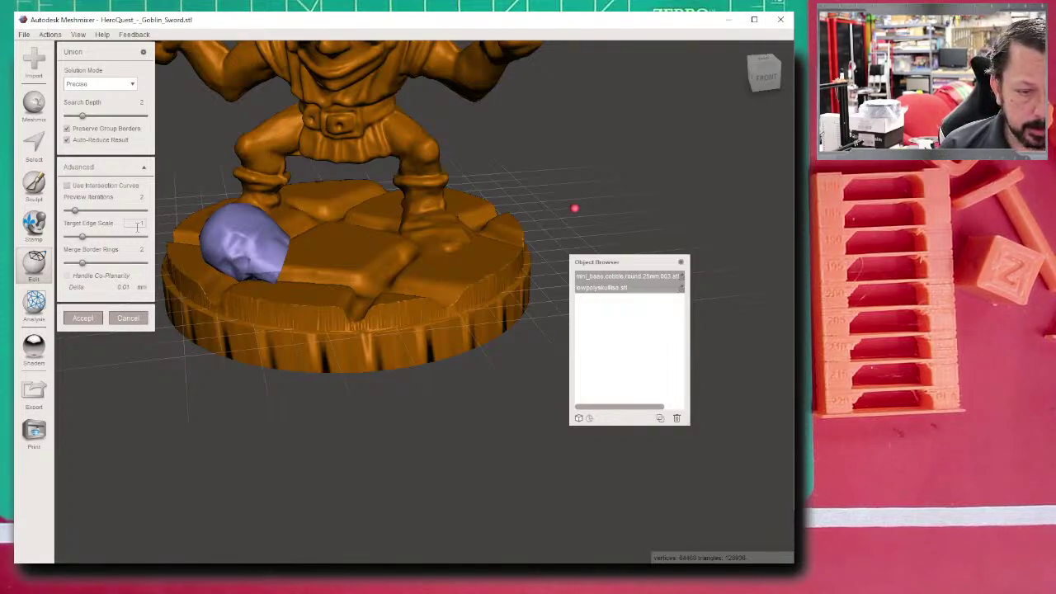
click(67, 142)
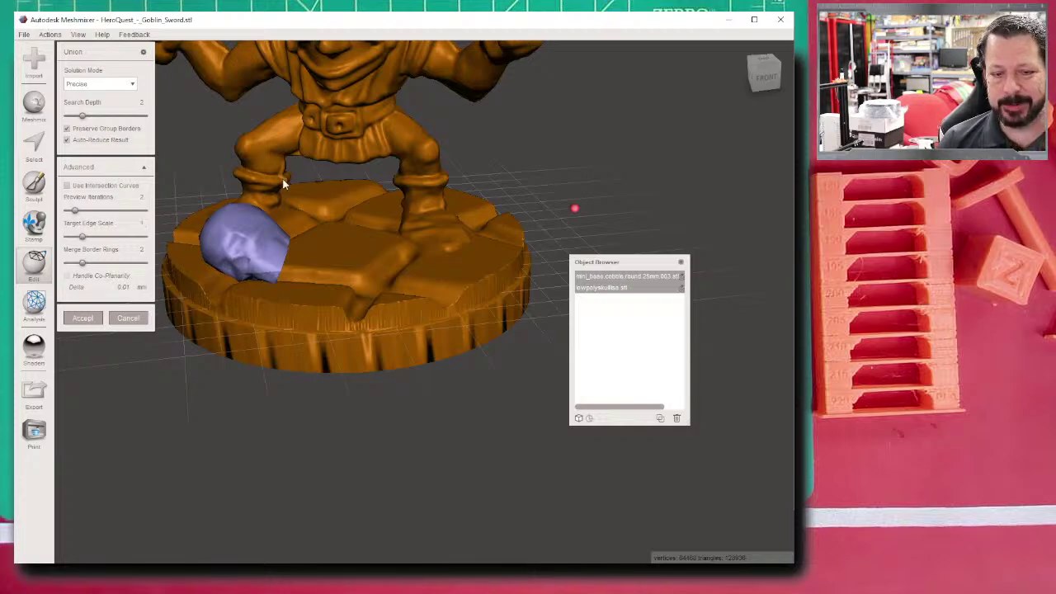
click(82, 319)
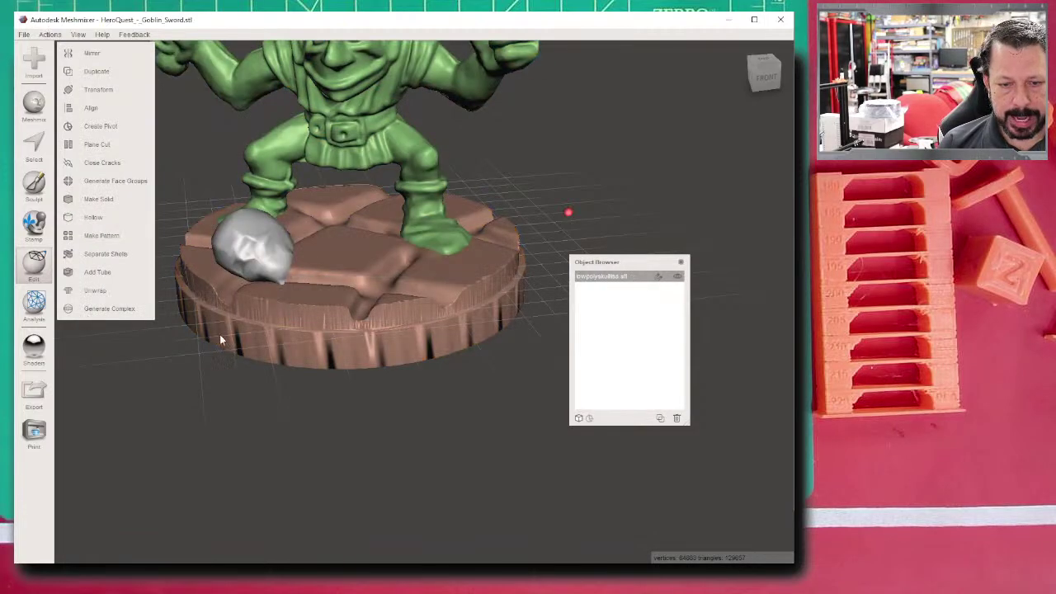
- Build up the base beneath the skull with the Draw brush to fill the gap at the cobble groove
right_drag(244, 335, 397, 294)
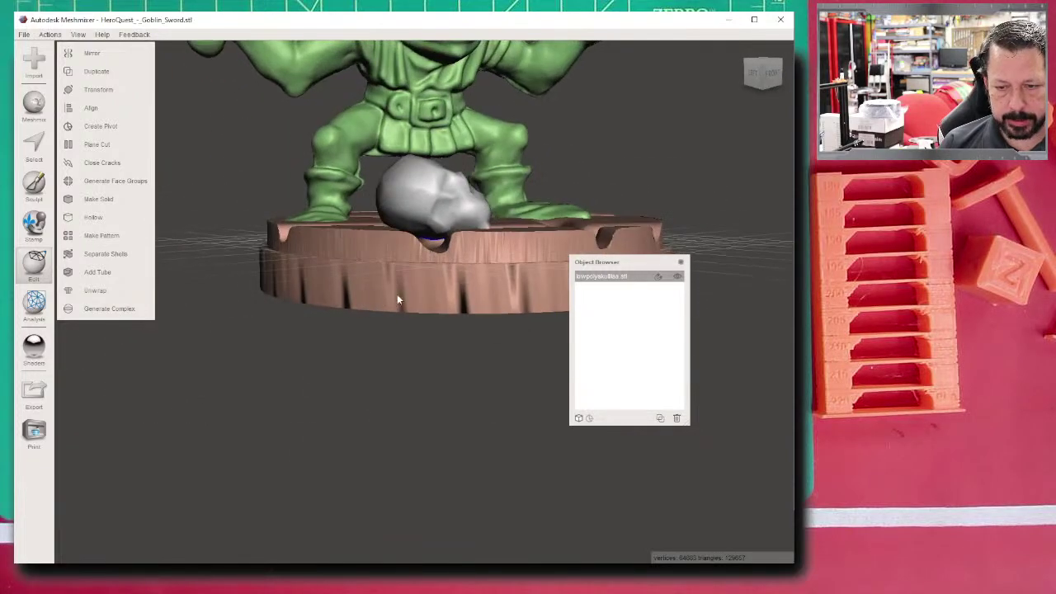
scroll(442, 246, up, 5)
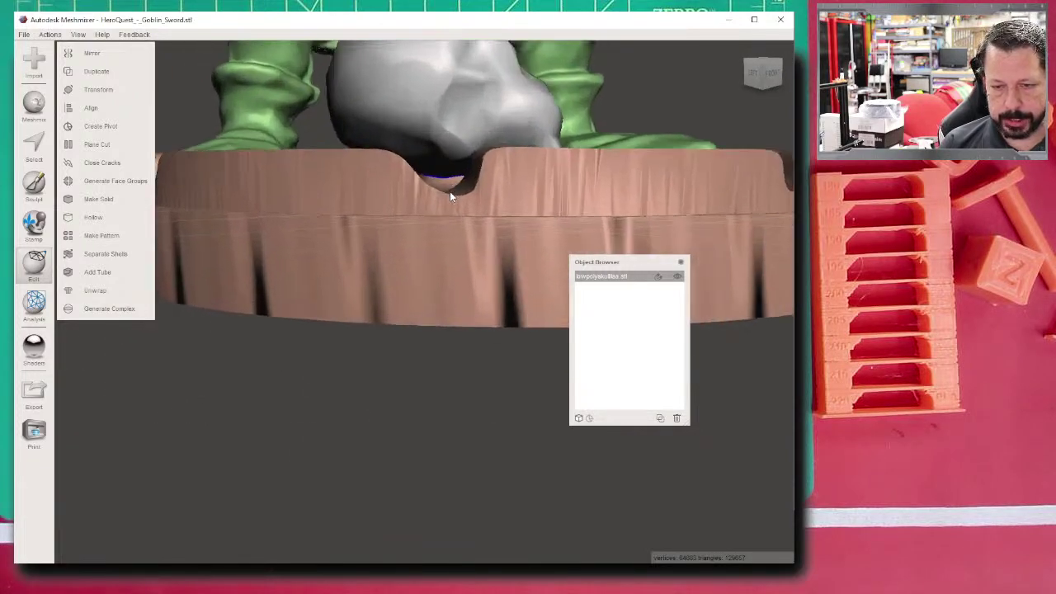
scroll(392, 223, down, 5)
click(34, 185)
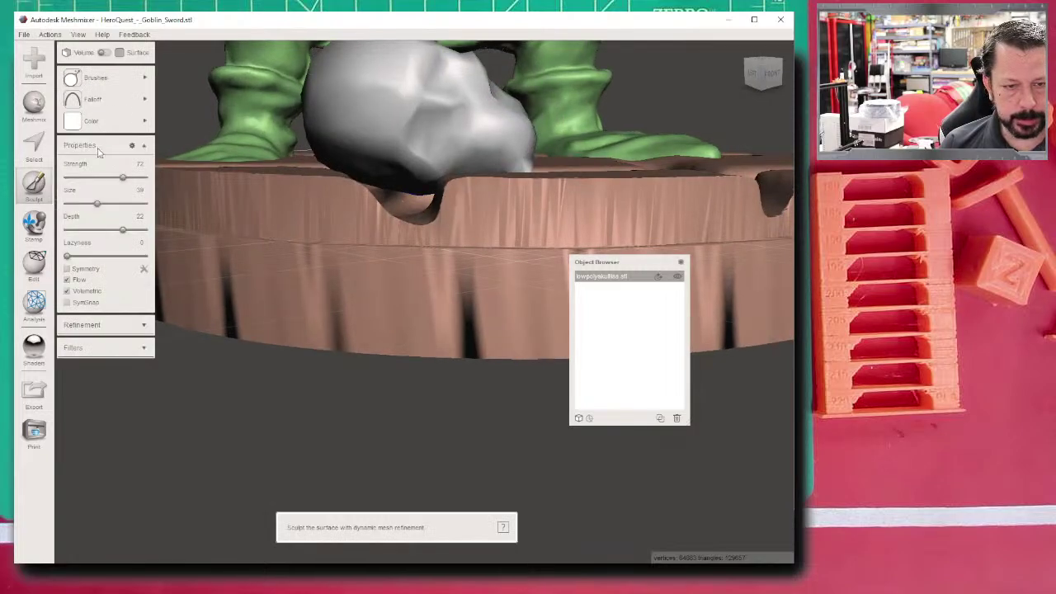
click(80, 82)
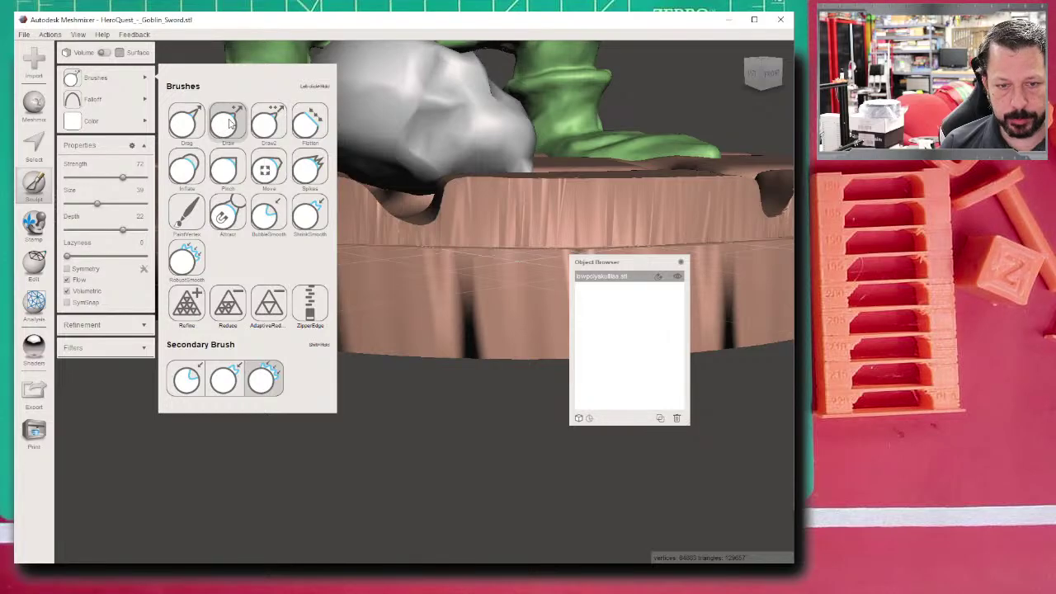
scroll(395, 221, up, 4)
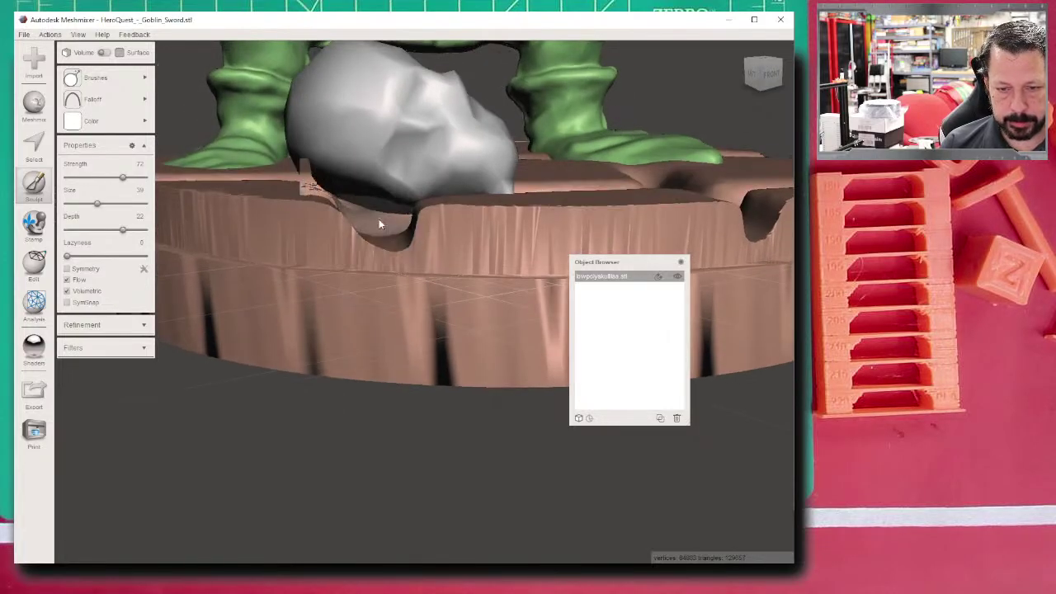
drag(379, 219, 382, 223)
mouse_move(382, 223)
right_down()
mouse_move(419, 265)
mouse_move(287, 265)
mouse_move(325, 283)
right_up()
drag(401, 273, 406, 275)
mouse_move(405, 276)
right_down()
mouse_move(327, 283)
mouse_move(422, 287)
mouse_move(388, 249)
right_up()
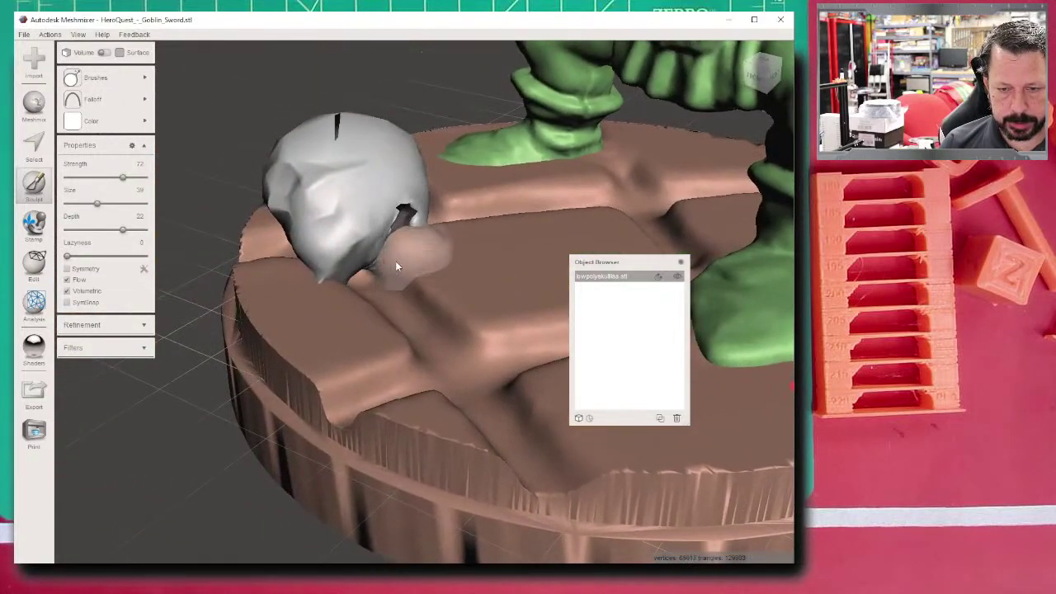
- Add more material with the Draw brush where the side of the skull meets the cobbles
mouse_move(365, 272)
right_down()
mouse_move(497, 296)
mouse_move(771, 245)
right_up()
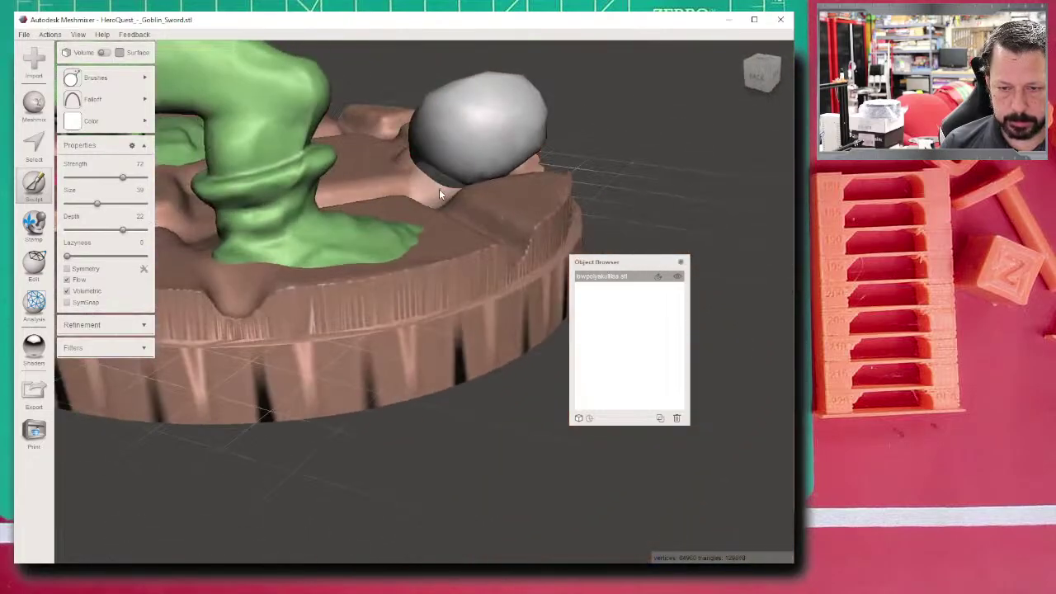
mouse_move(558, 196)
right_down()
mouse_move(228, 231)
mouse_move(407, 208)
right_up()
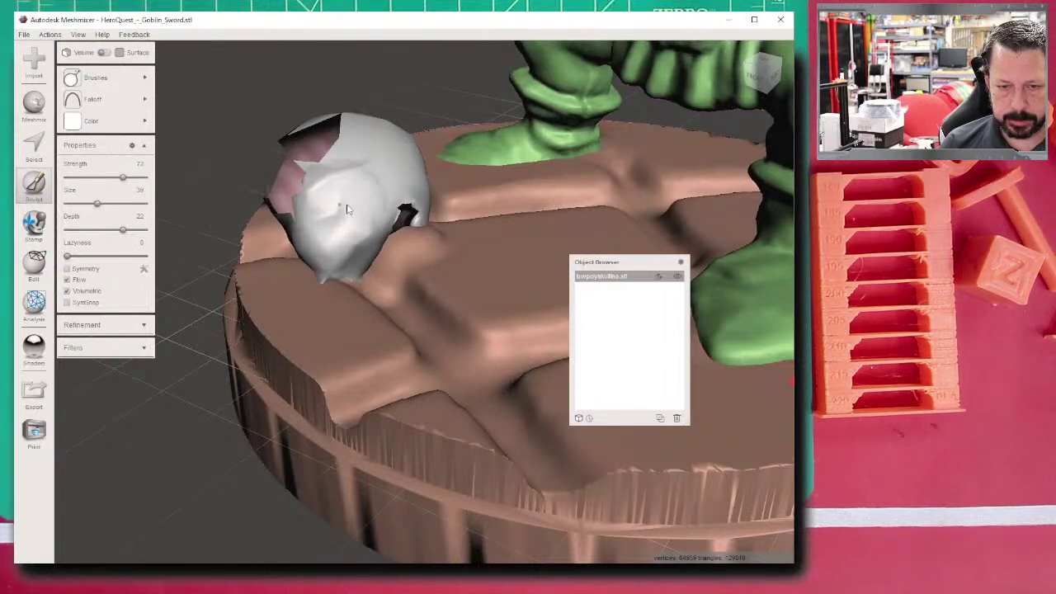
scroll(253, 311, down, 5)
mouse_move(252, 311)
right_down()
mouse_move(359, 306)
mouse_move(231, 302)
mouse_move(437, 290)
right_up()
scroll(393, 240, up, 3)
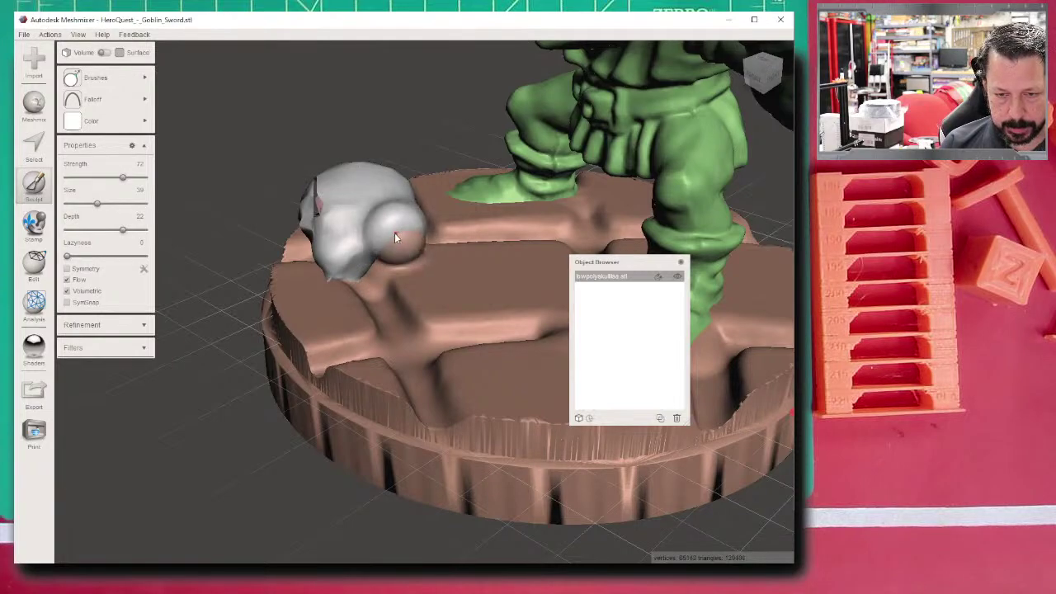
mouse_move(395, 232)
right_down()
mouse_move(291, 350)
mouse_move(366, 332)
right_up()
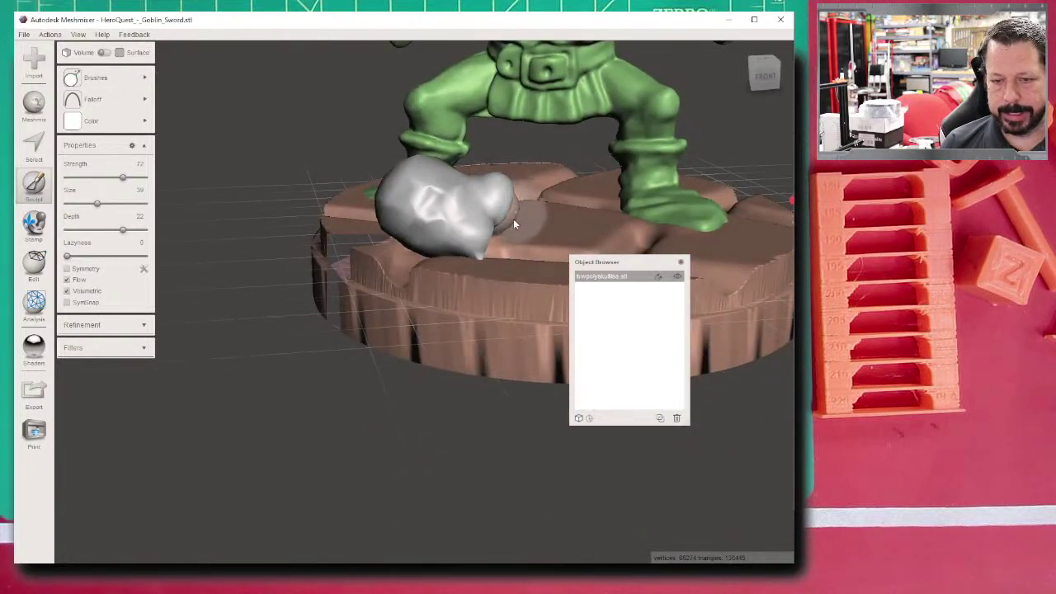
- Examine the built-up skull and the surrounding cobbles from the front, both close up and with the whole goblin in view
scroll(344, 336, up, 2)
scroll(343, 336, down, 2)
scroll(469, 289, up, 2)
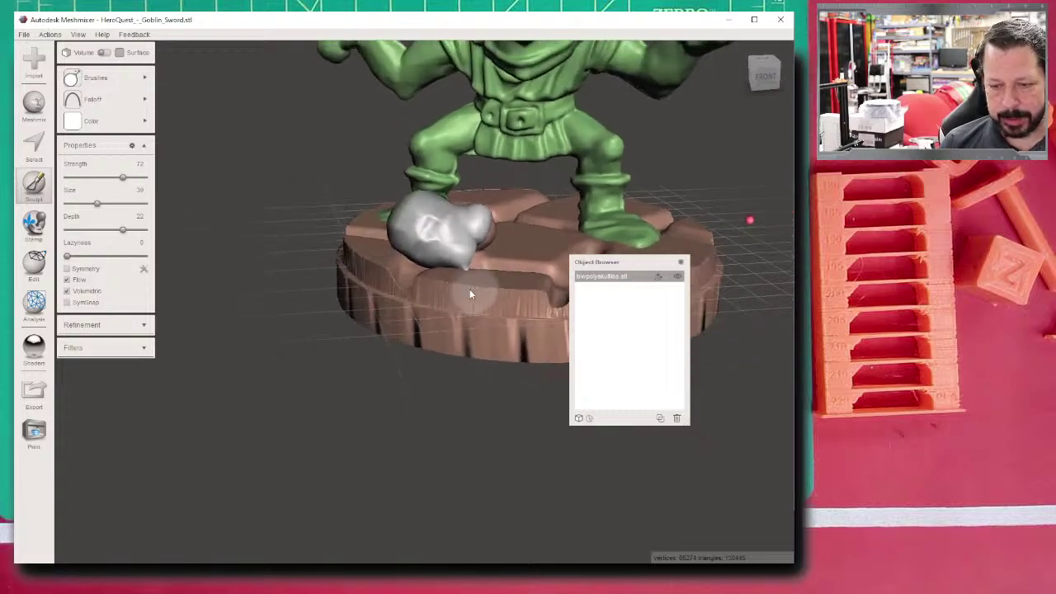
right_drag(180, 345, 276, 389)
scroll(285, 371, up, 2)
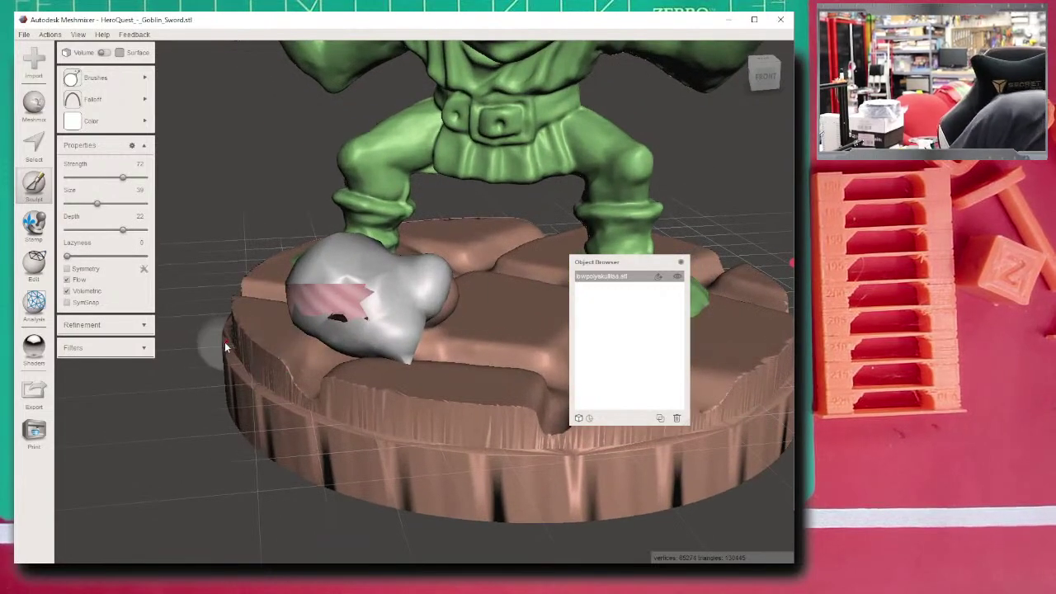
right_drag(201, 443, 265, 421)
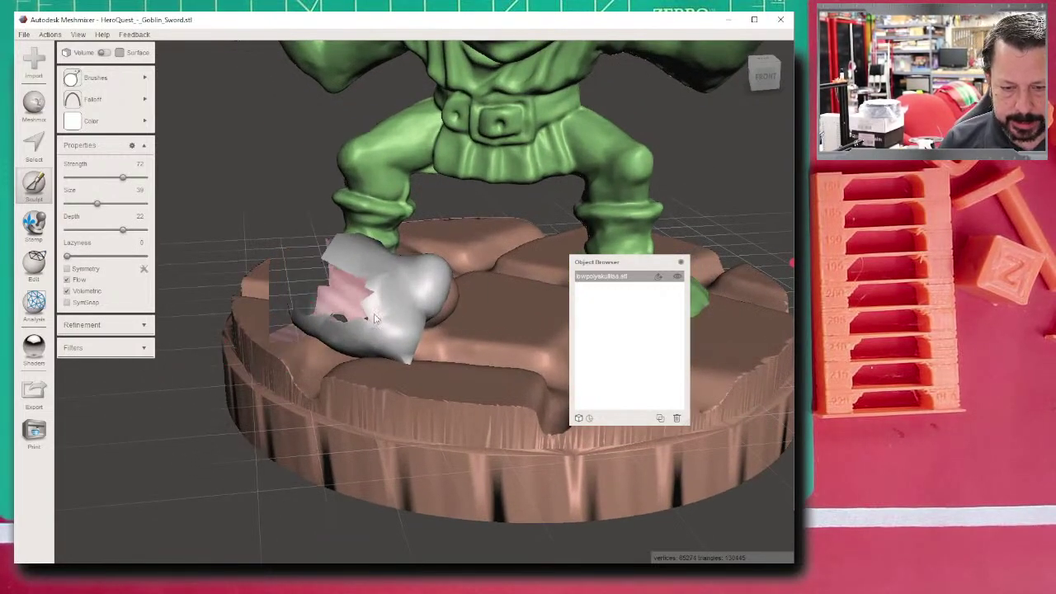
scroll(229, 165, down, 2)
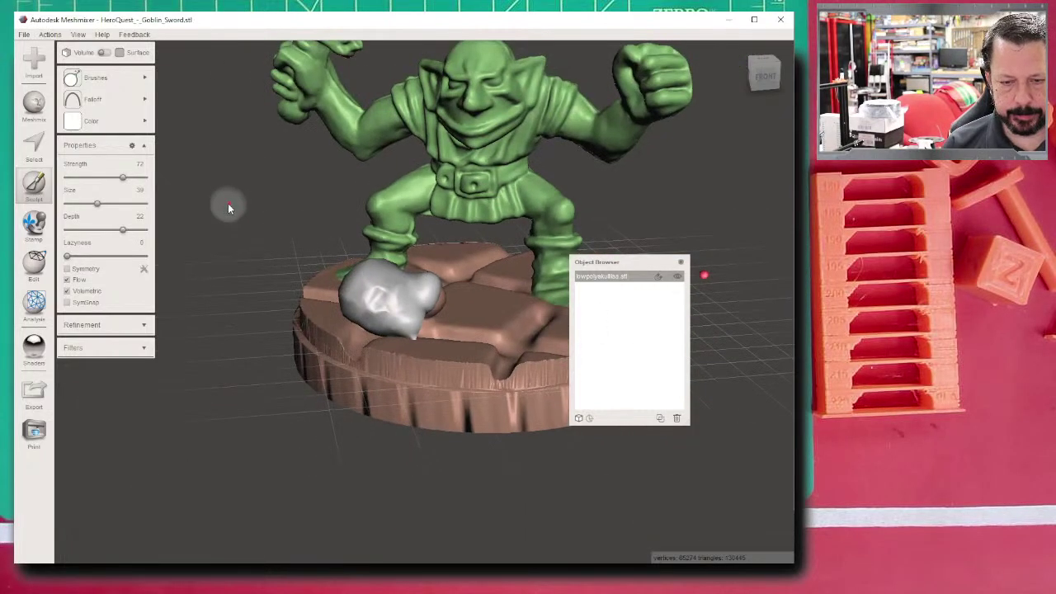
click(95, 100)
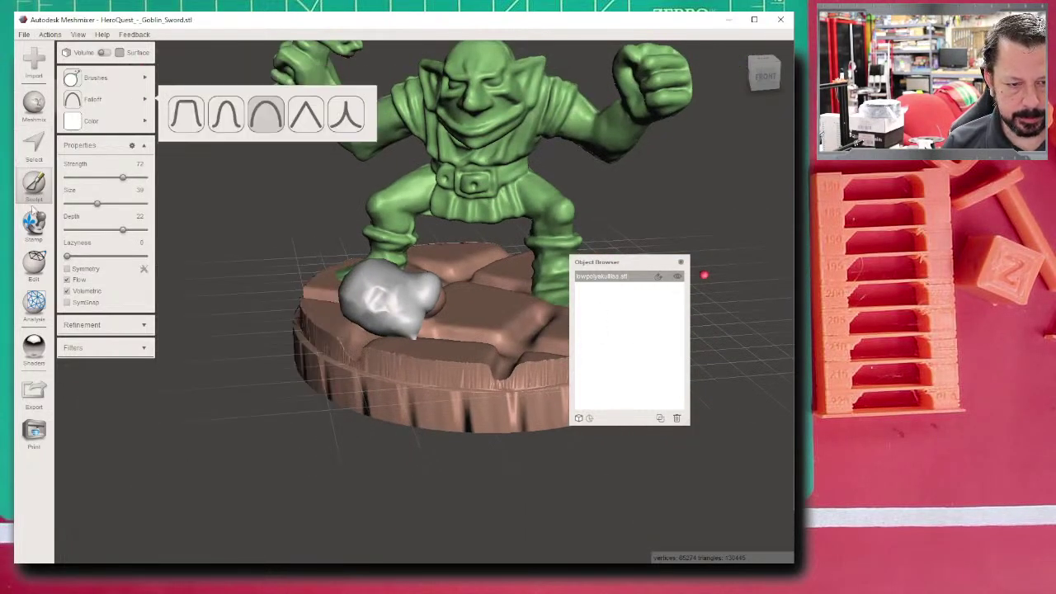
click(35, 273)
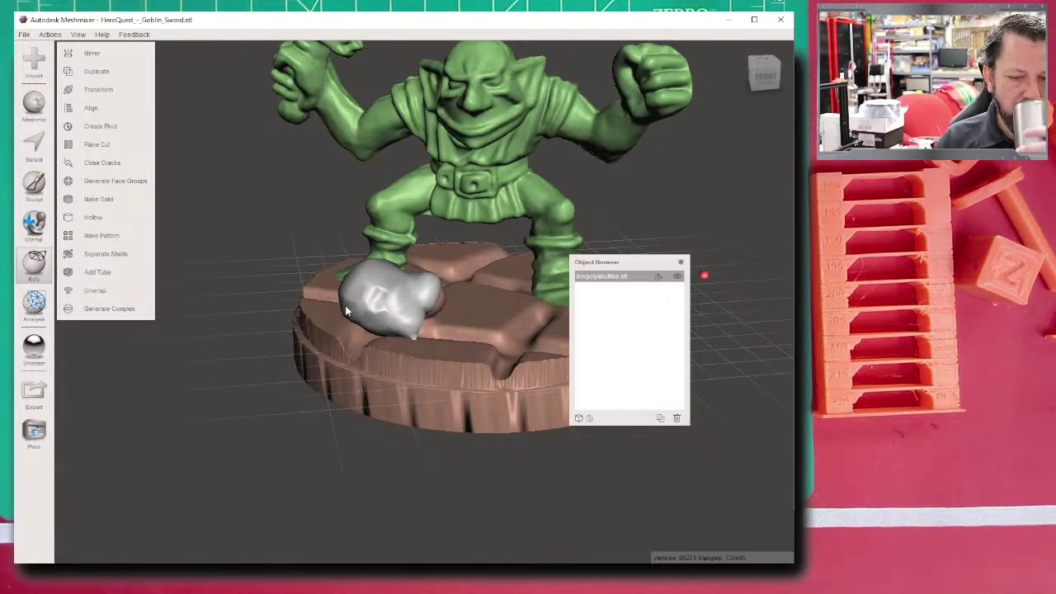
- Examine the merged miniature from above and from the front, hiding and showing its mesh once
scroll(363, 307, up, 5)
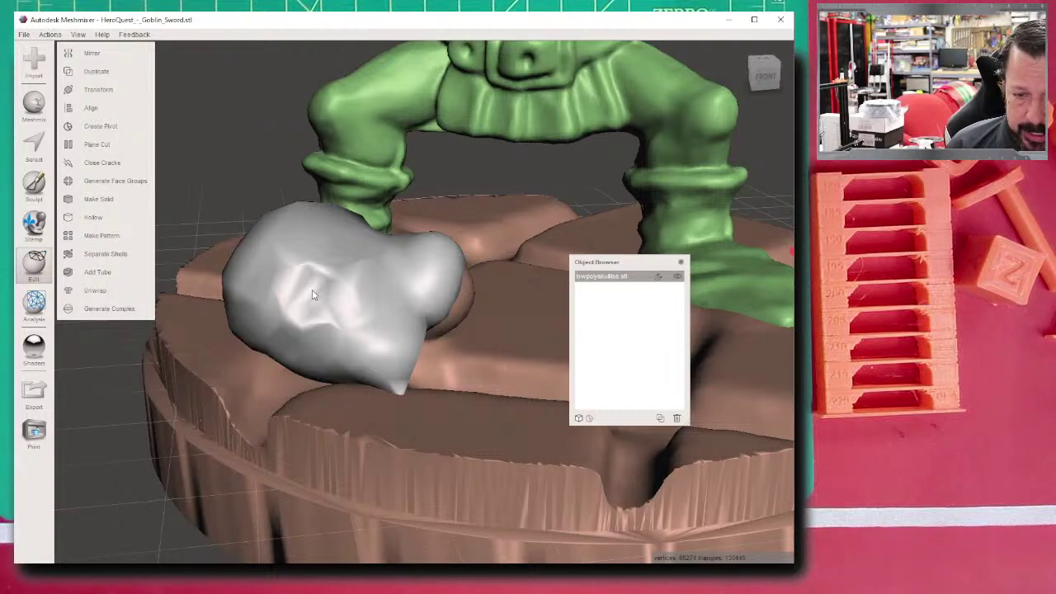
right_drag(376, 195, 268, 232)
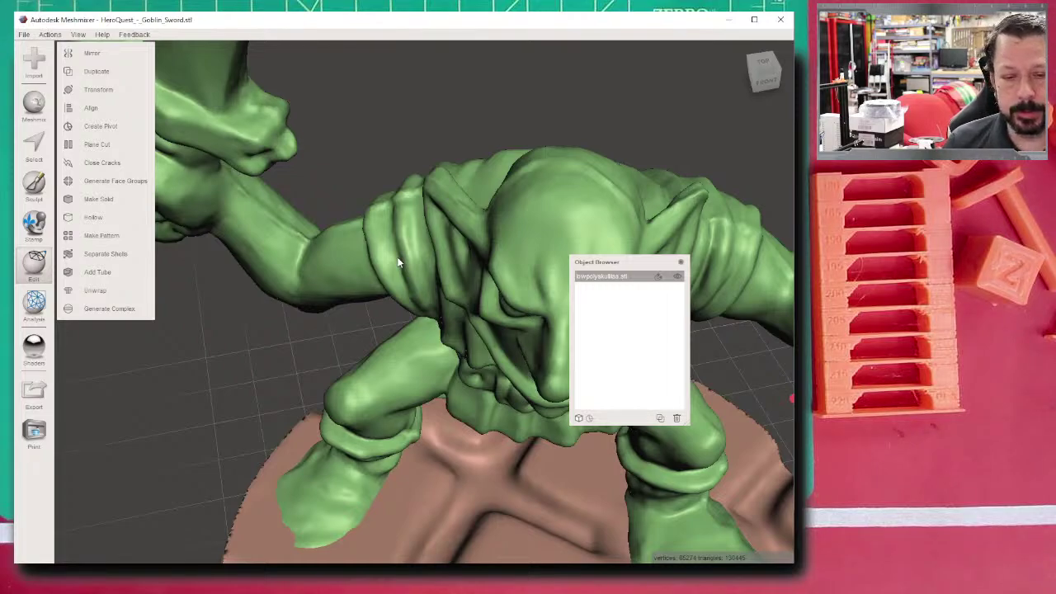
scroll(393, 256, down, 5)
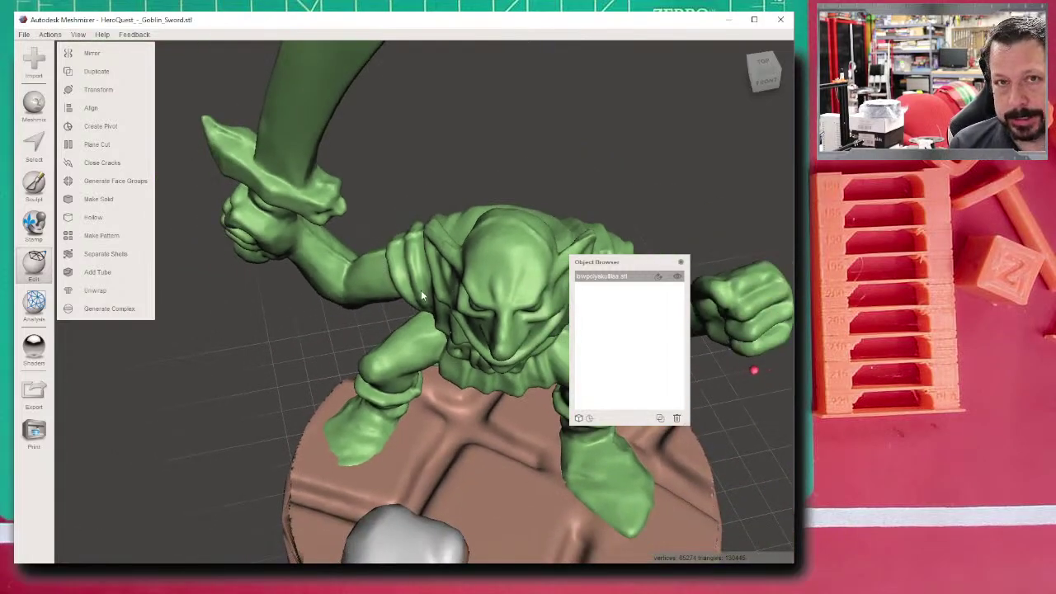
scroll(352, 269, up, 5)
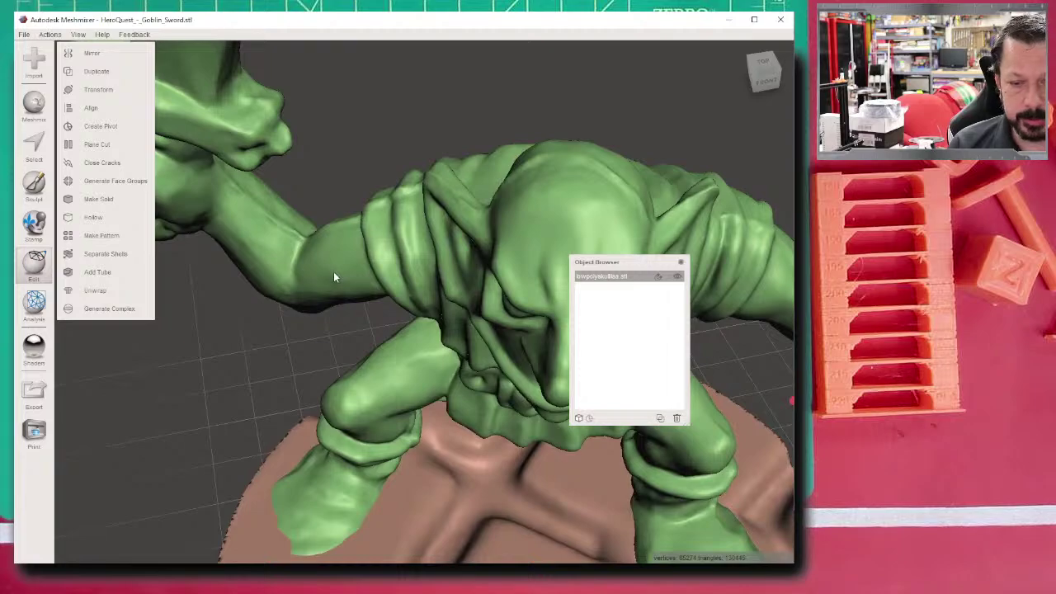
right_drag(334, 276, 298, 316)
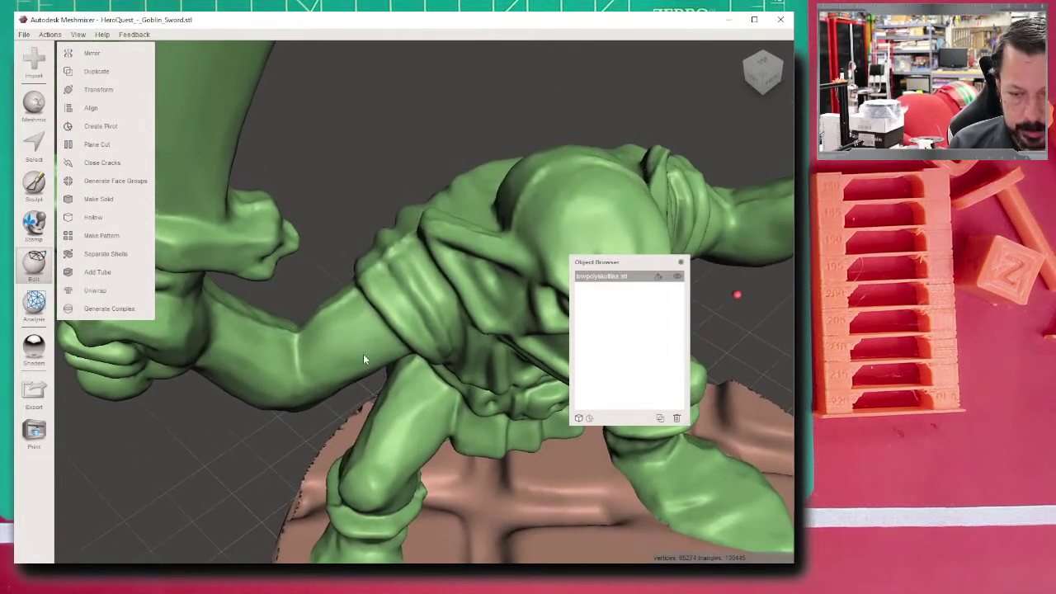
scroll(361, 350, down, 5)
click(677, 275)
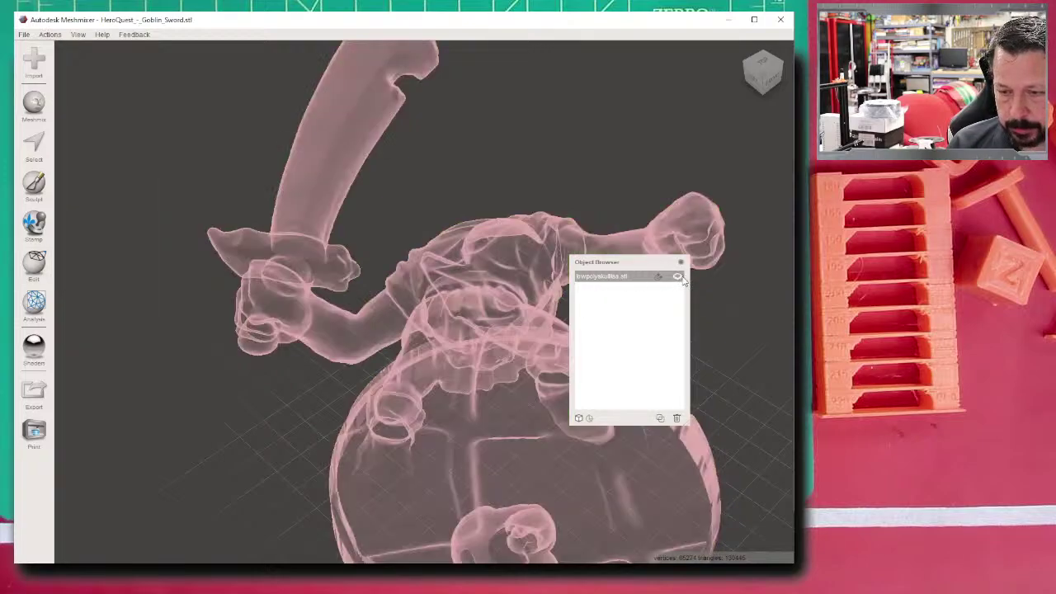
click(677, 275)
right_drag(445, 384, 462, 346)
scroll(412, 297, up, 5)
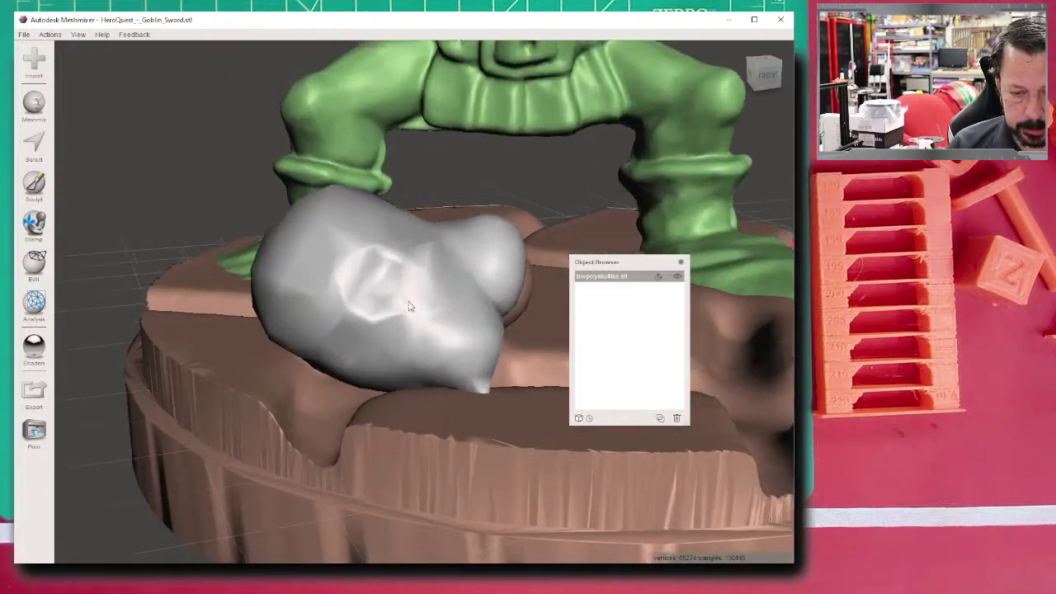
- Sculpt the dented front of the skull with the Draw brush and smooth over the same spot
click(35, 149)
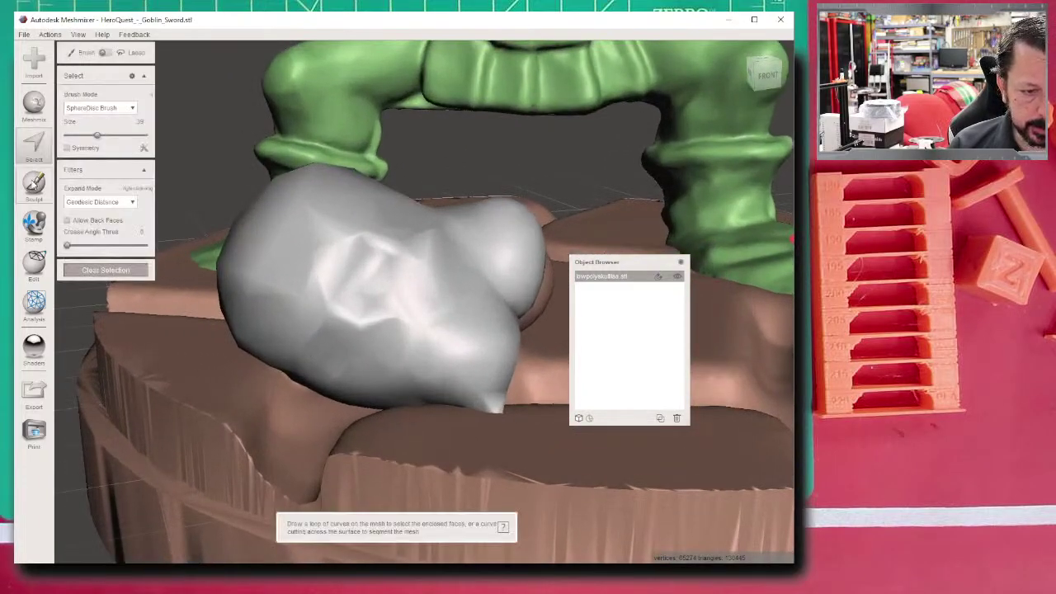
click(33, 183)
mouse_move(104, 121)
mouse_move(99, 78)
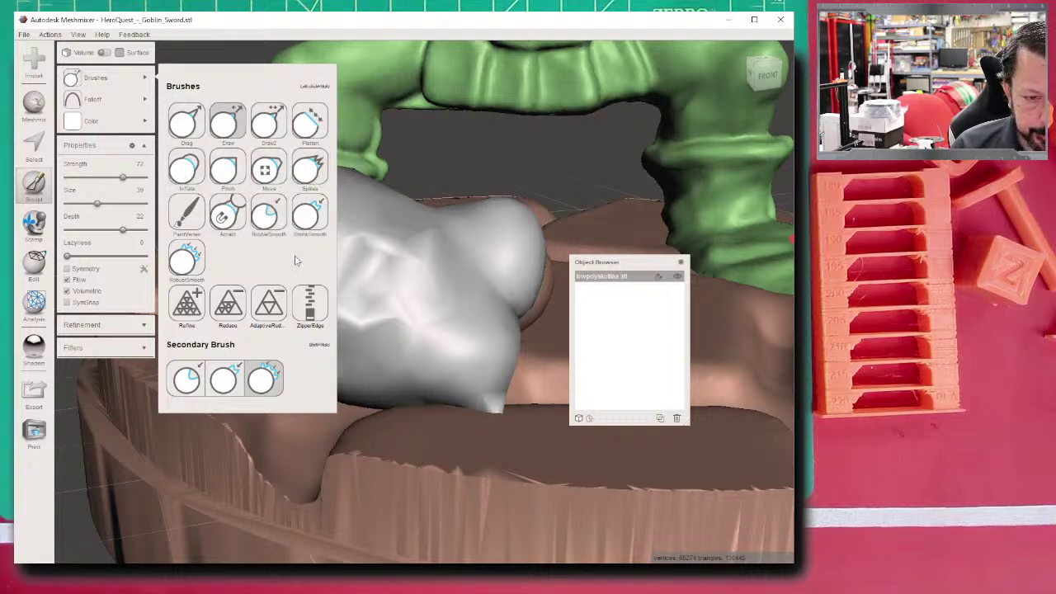
click(227, 121)
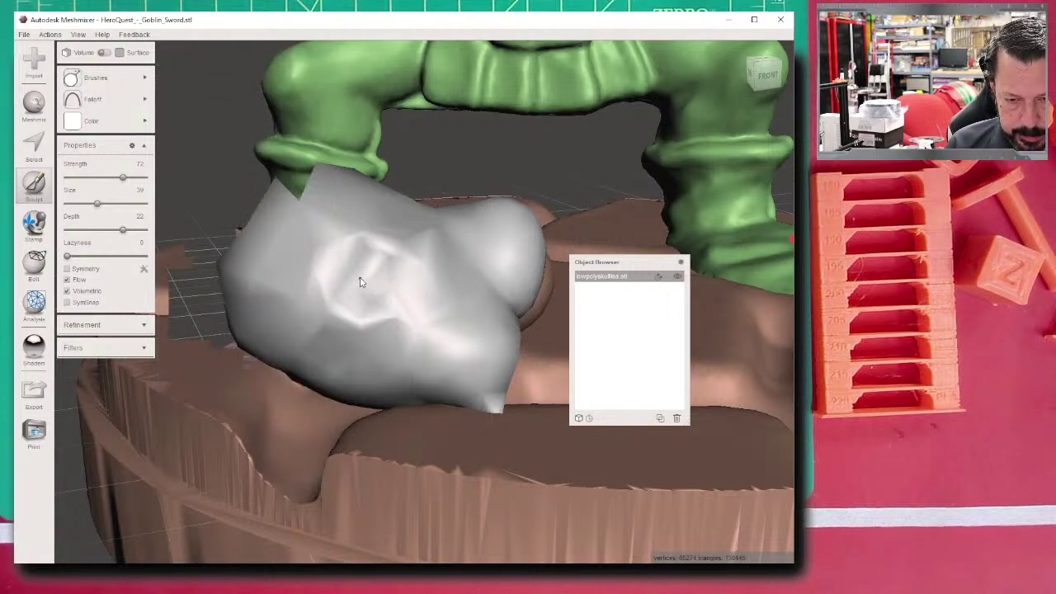
mouse_move(359, 281)
mouse_down()
mouse_move(347, 308)
mouse_move(356, 290)
mouse_up()
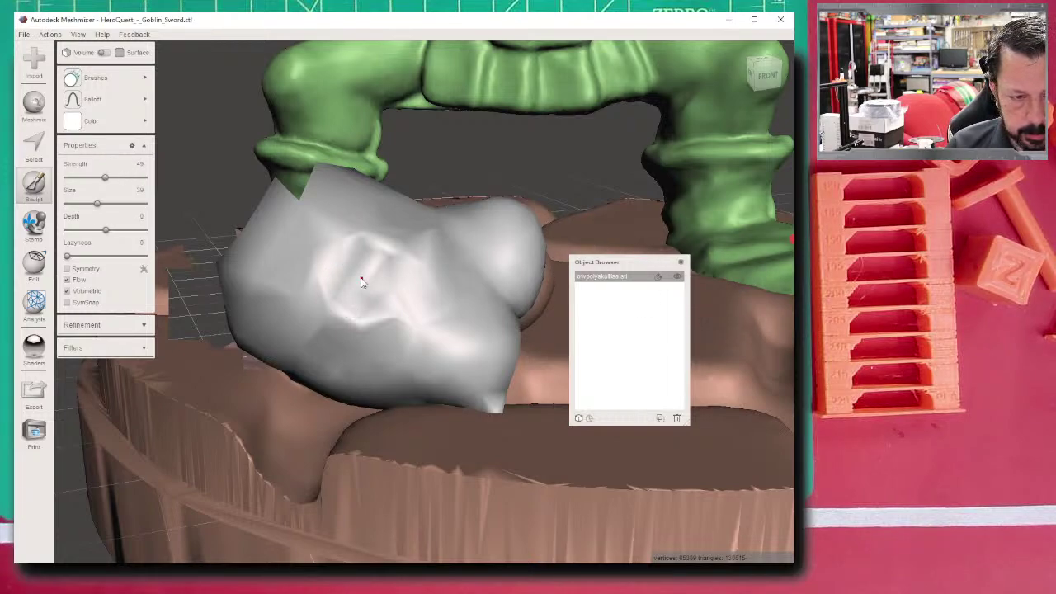
mouse_move(361, 282)
mouse_down()
mouse_move(198, 264)
mouse_move(290, 218)
mouse_move(318, 251)
mouse_up()
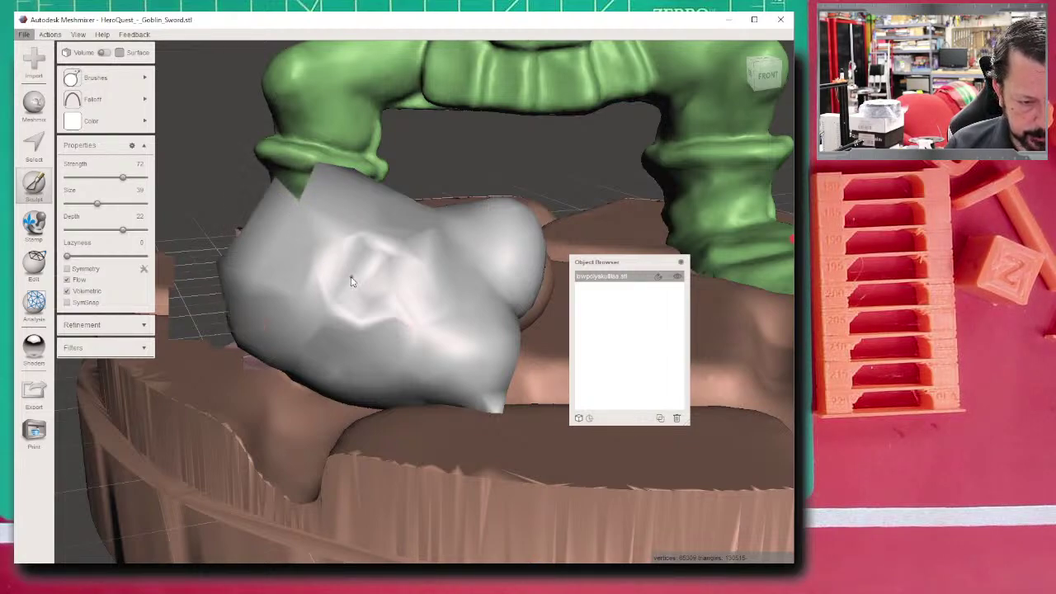
- Set the Draw brush's size to 32 and its lazyness to 9
click(143, 326)
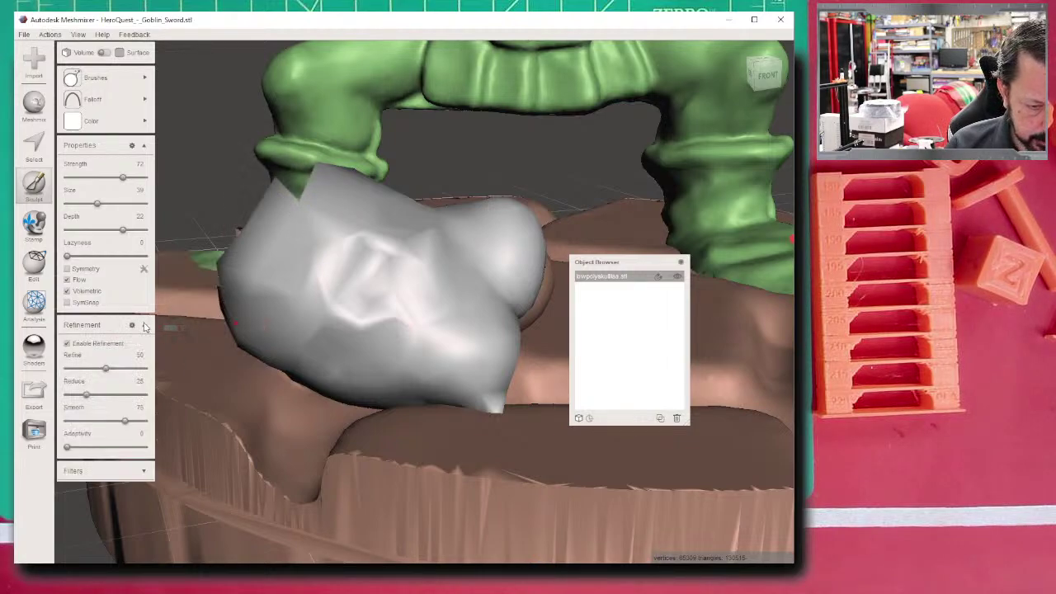
click(145, 326)
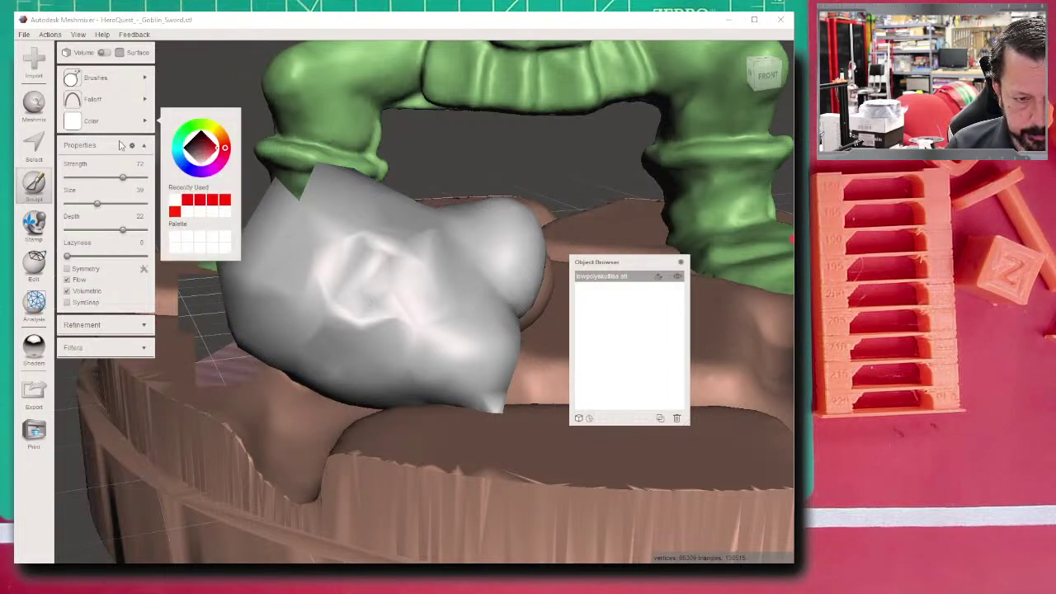
mouse_move(118, 99)
mouse_move(124, 77)
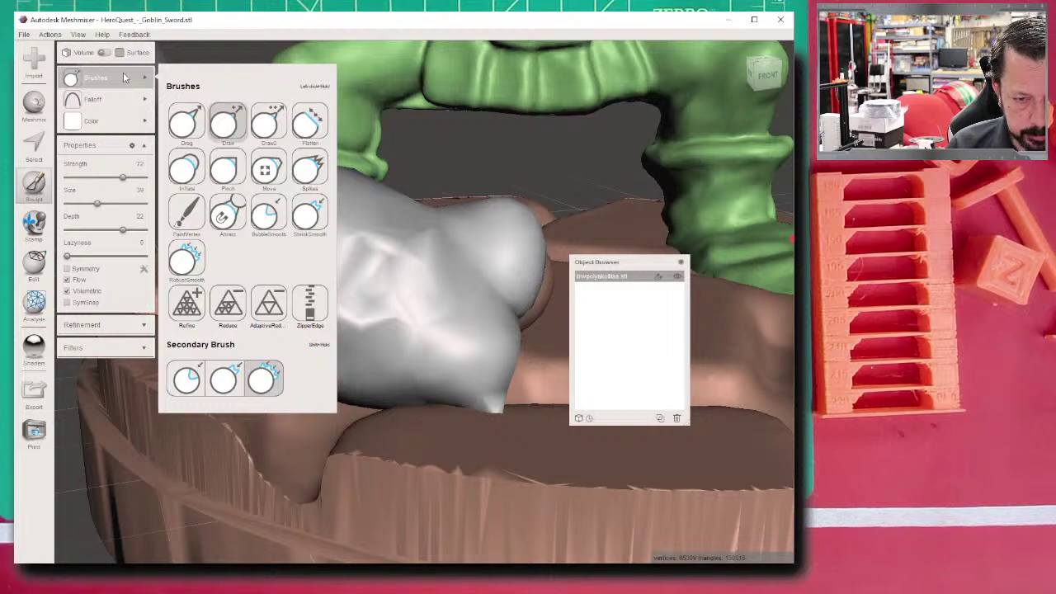
click(230, 122)
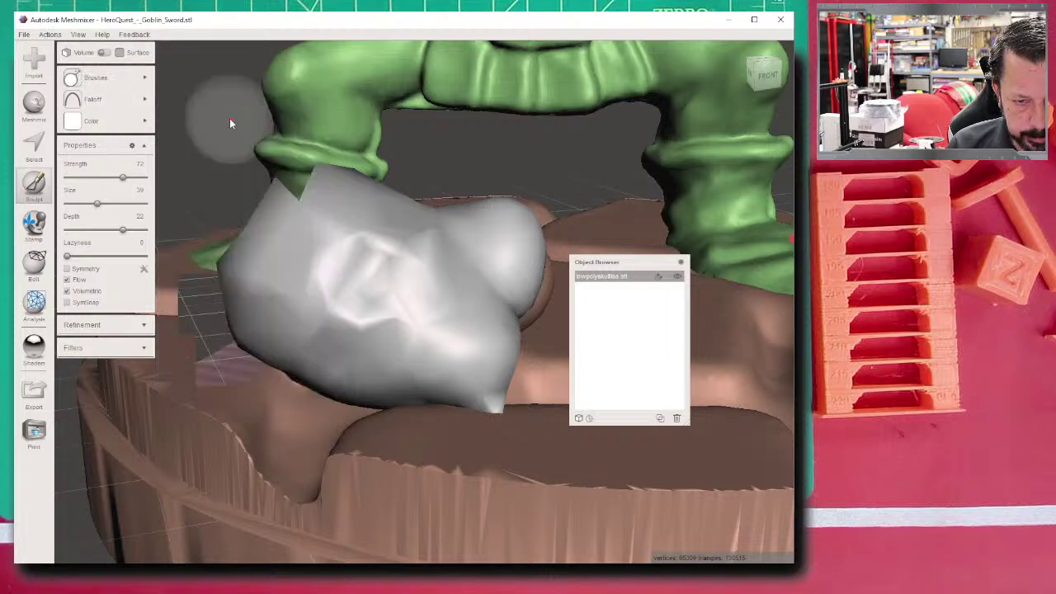
mouse_move(102, 77)
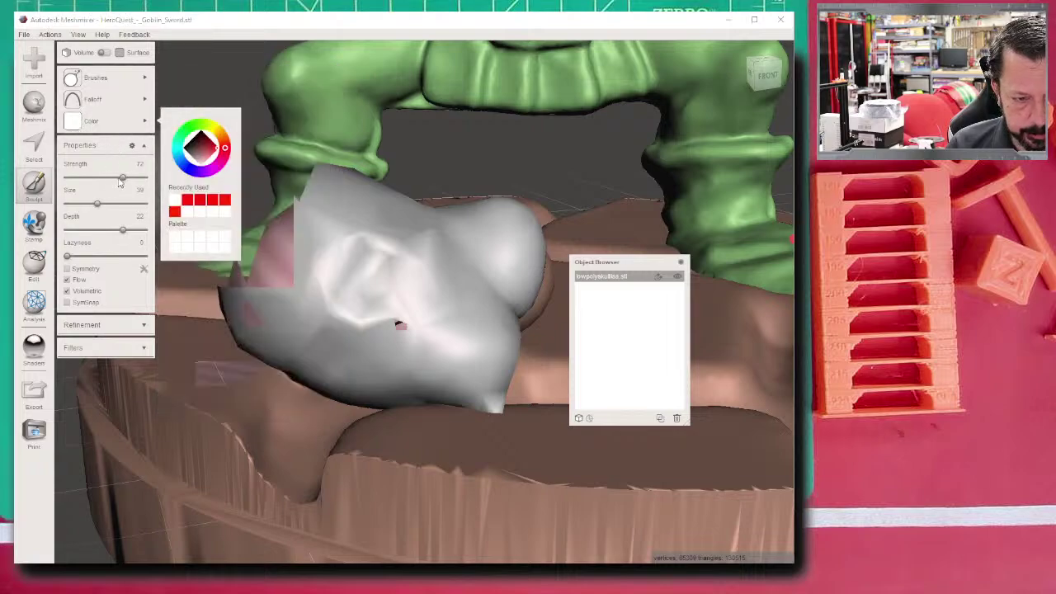
drag(98, 204, 86, 204)
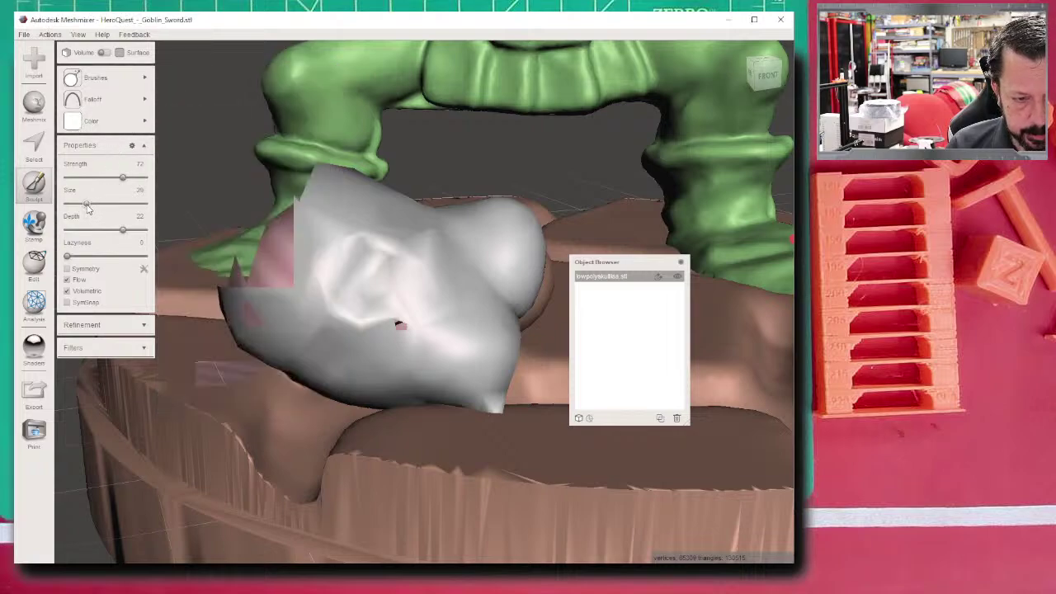
click(73, 257)
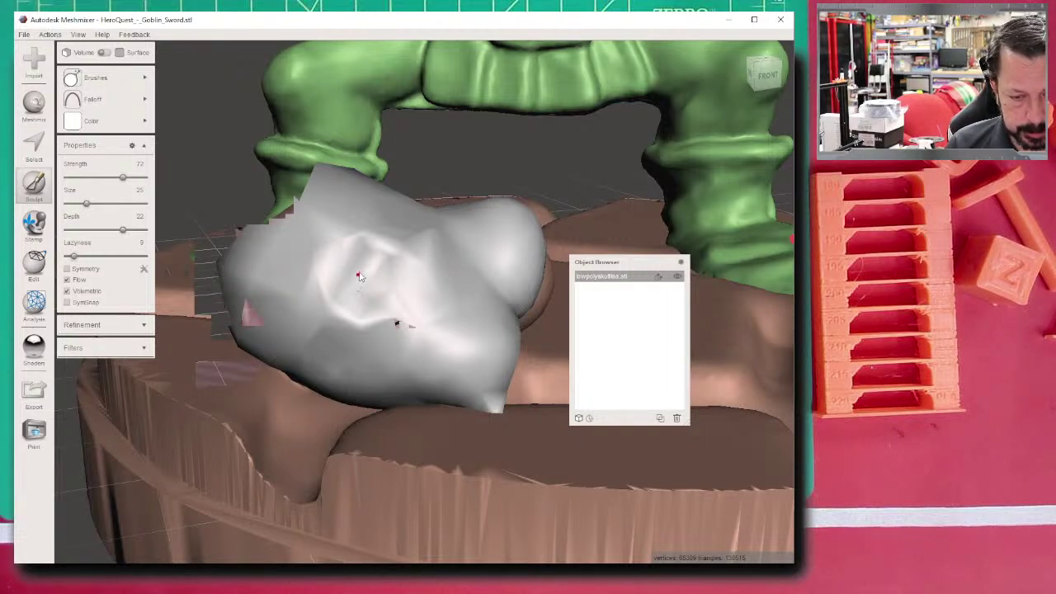
drag(86, 204, 91, 204)
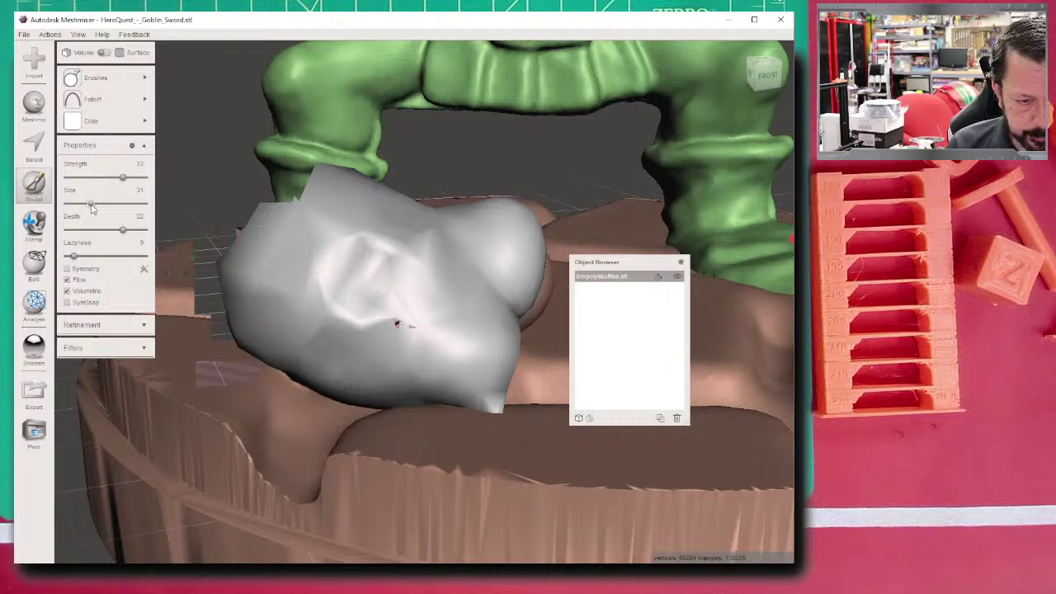
- Build up the front and sides of the skull with the Draw brush, working around it from several angles
mouse_move(107, 76)
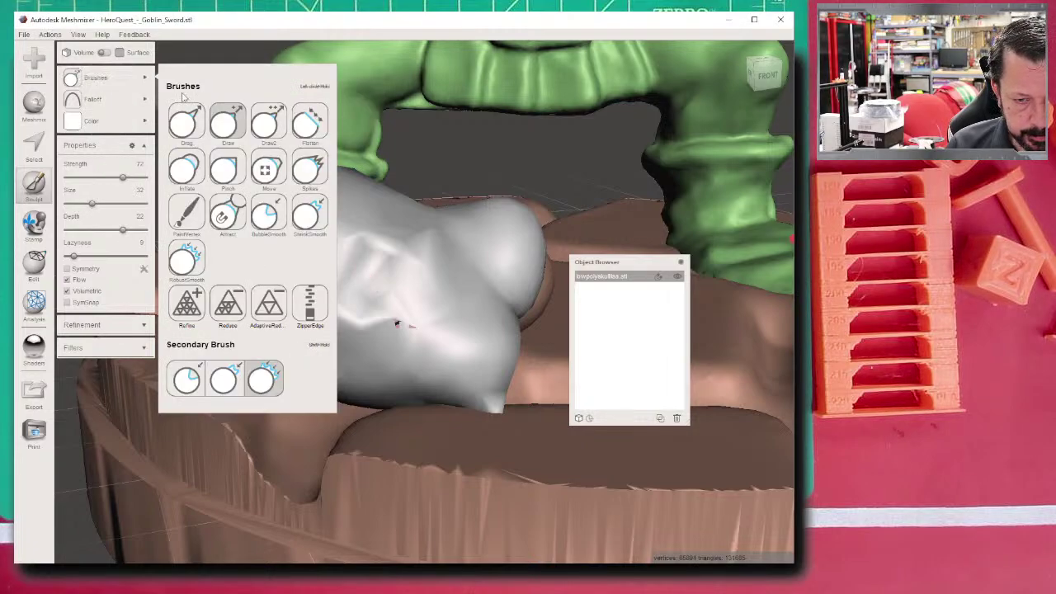
click(226, 119)
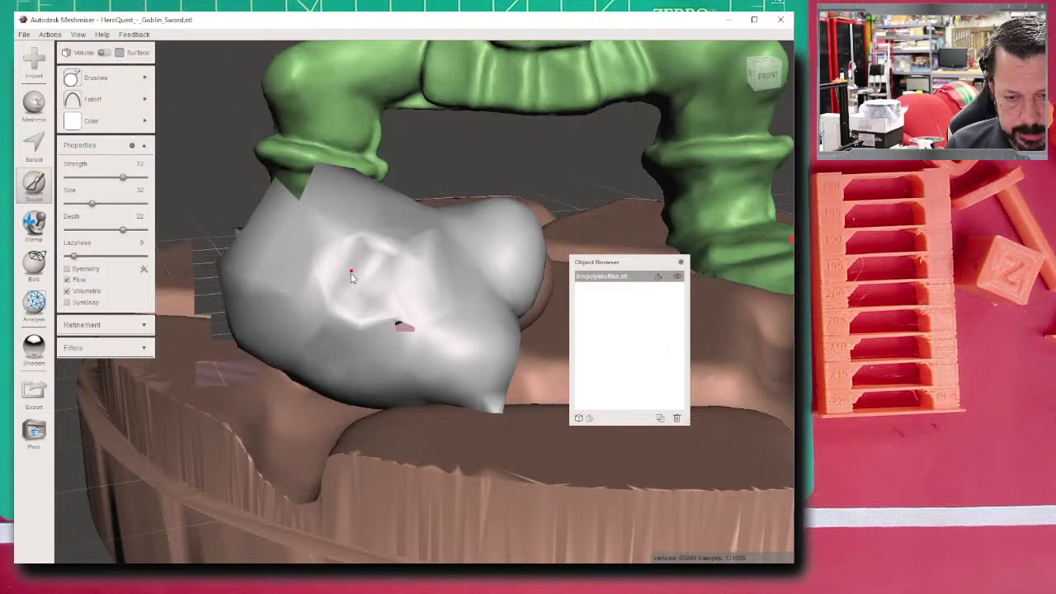
right_drag(357, 282, 296, 271)
drag(296, 271, 261, 288)
mouse_move(262, 288)
right_down()
mouse_move(283, 233)
mouse_move(385, 299)
mouse_move(365, 288)
mouse_move(379, 296)
mouse_move(296, 340)
mouse_move(413, 316)
mouse_move(370, 274)
right_up()
drag(370, 274, 344, 264)
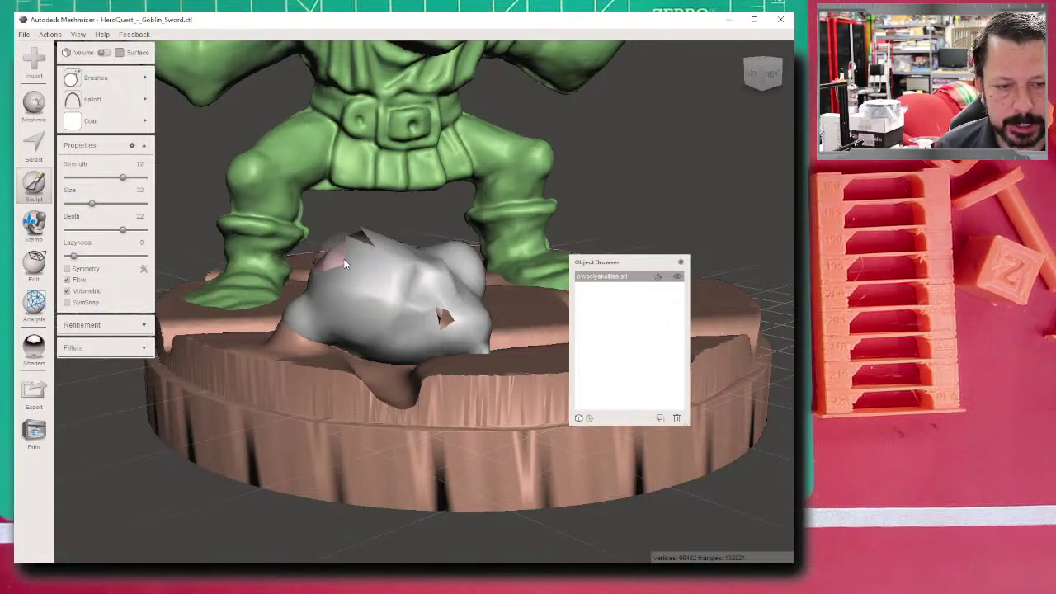
mouse_move(344, 258)
mouse_down()
mouse_move(376, 274)
mouse_move(462, 327)
mouse_up()
right_drag(463, 327, 353, 305)
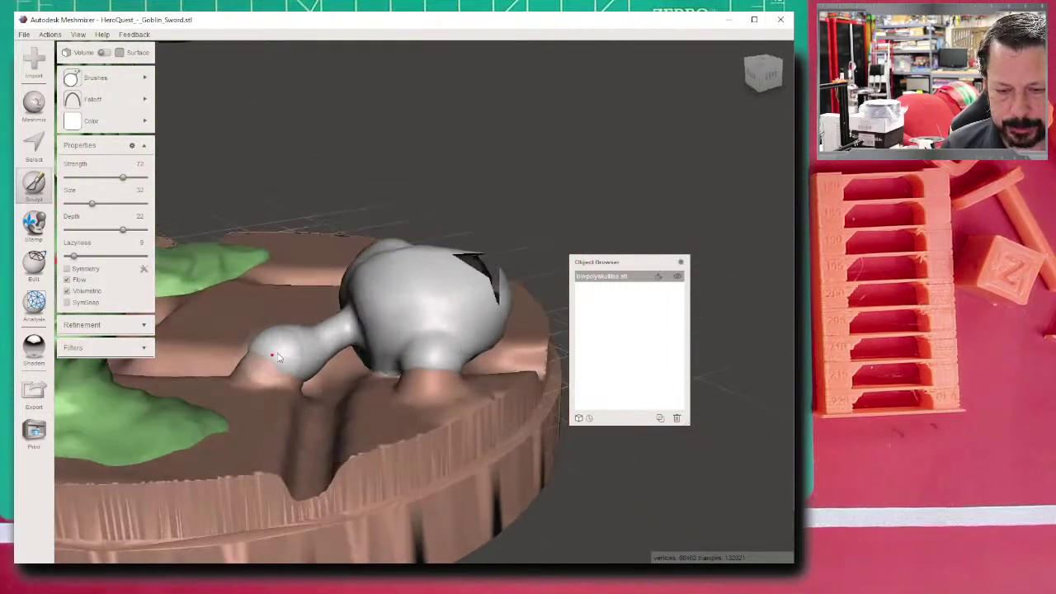
right_drag(429, 277, 309, 217)
mouse_move(309, 217)
mouse_down()
mouse_move(405, 288)
mouse_move(355, 281)
mouse_move(404, 322)
mouse_move(408, 285)
mouse_up()
right_drag(408, 285, 423, 262)
mouse_move(423, 262)
mouse_down()
mouse_move(381, 282)
mouse_move(385, 310)
mouse_move(330, 264)
mouse_move(405, 317)
mouse_move(347, 282)
mouse_move(365, 316)
mouse_move(217, 336)
mouse_move(413, 227)
mouse_up()
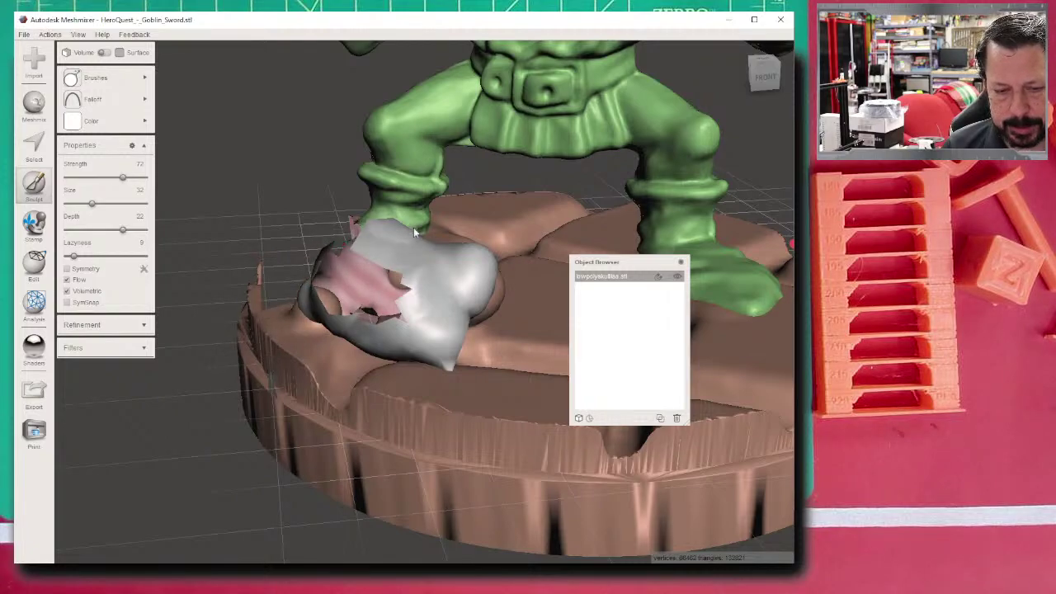
- Auto-repair all mesh defects of the miniature with the Inspector, using Flat Fill as the hole fill mode
click(33, 305)
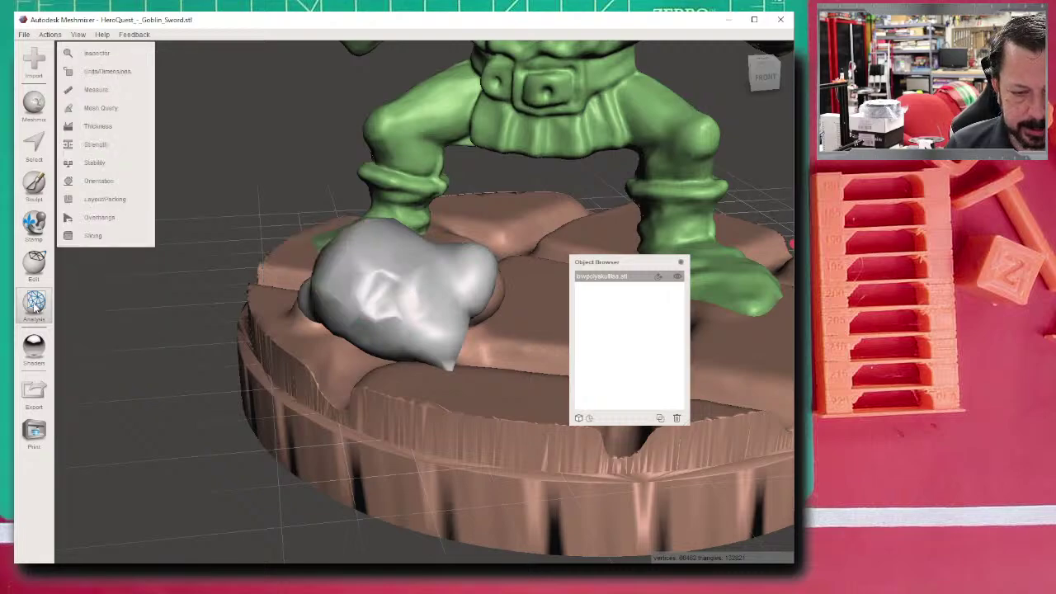
click(106, 54)
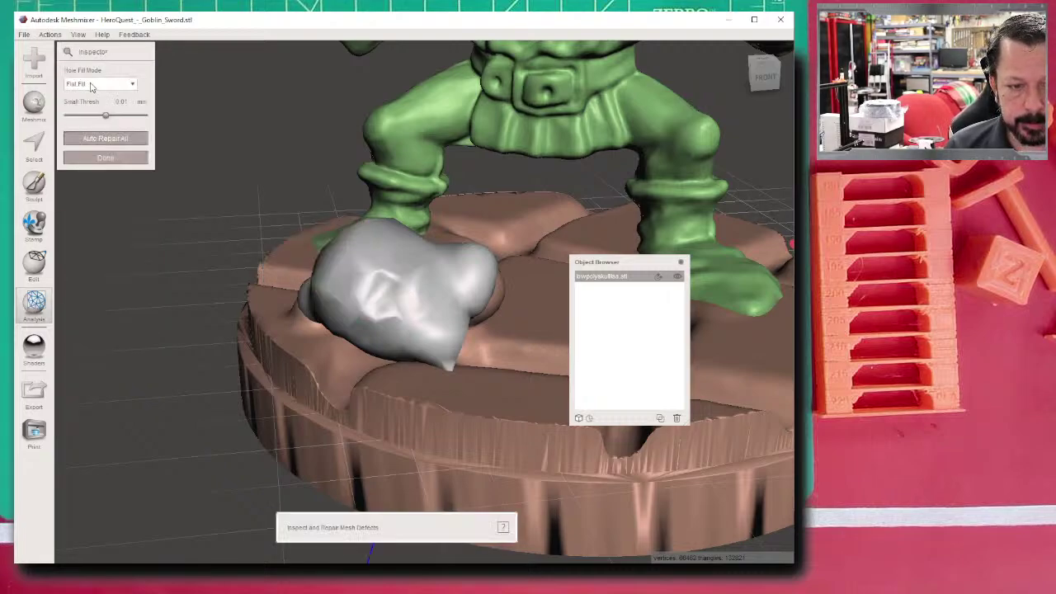
click(93, 84)
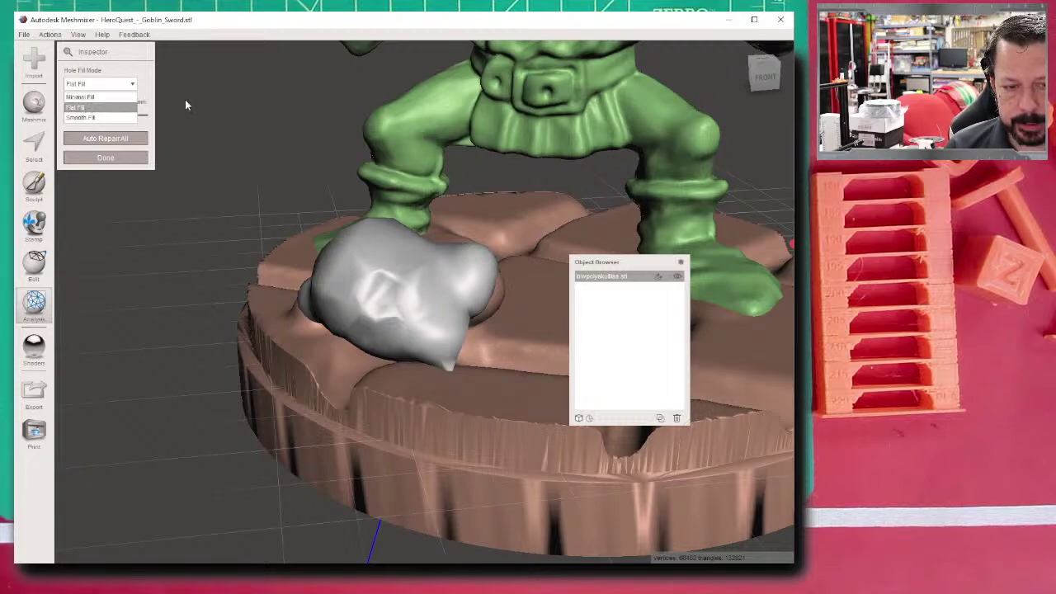
click(122, 138)
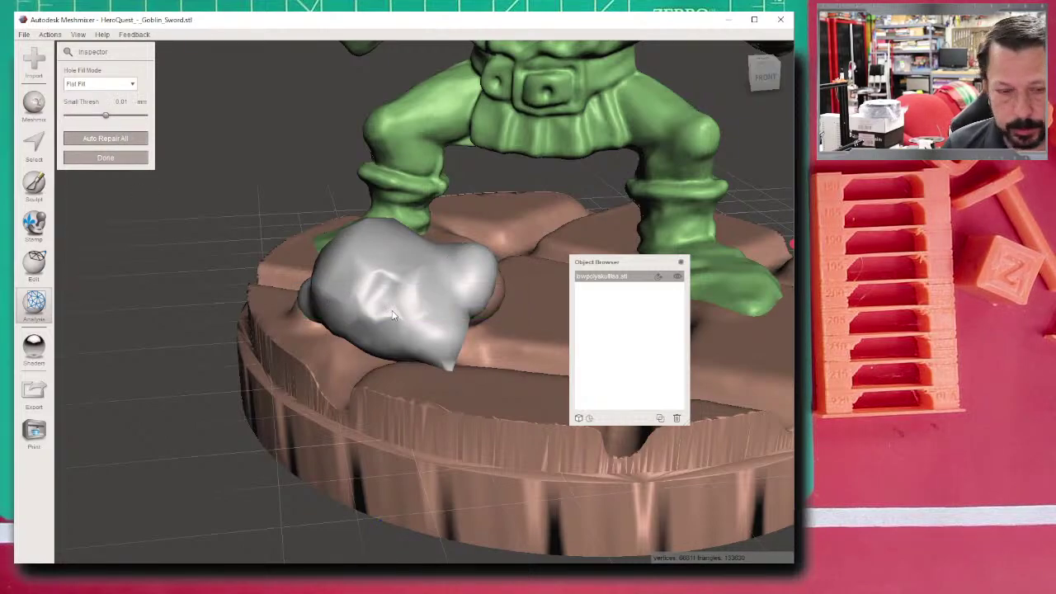
click(118, 140)
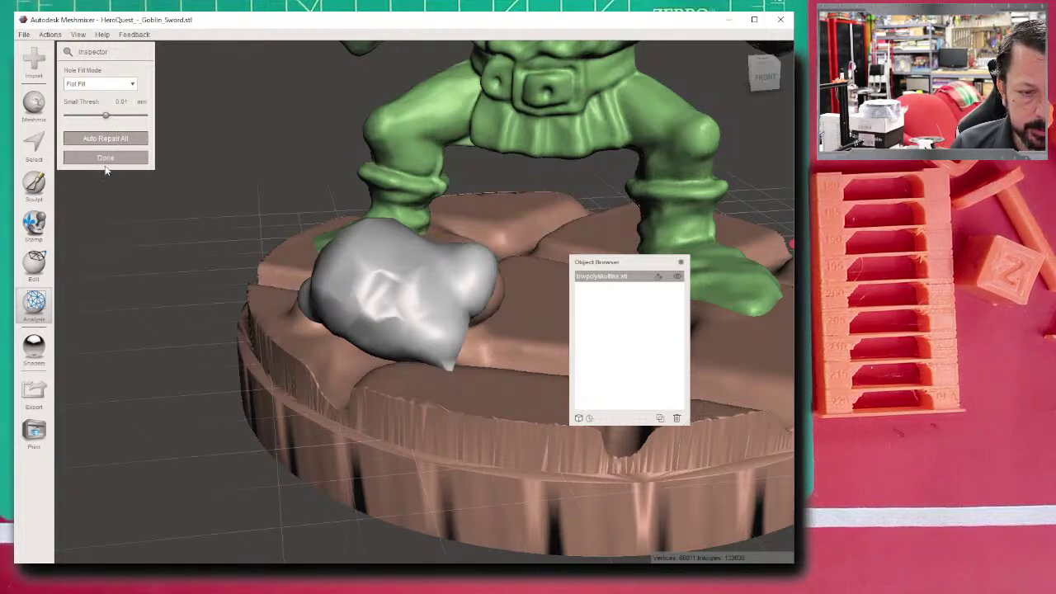
click(107, 158)
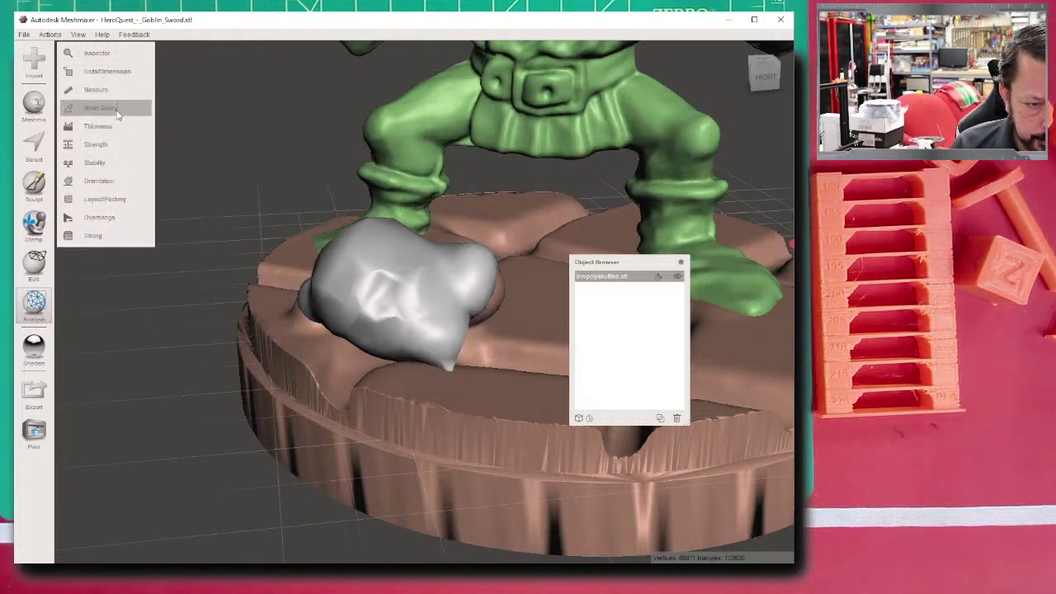
- Try to sculpt across the repaired skull from its top to its lower edge with the Draw brush
click(34, 183)
mouse_move(91, 124)
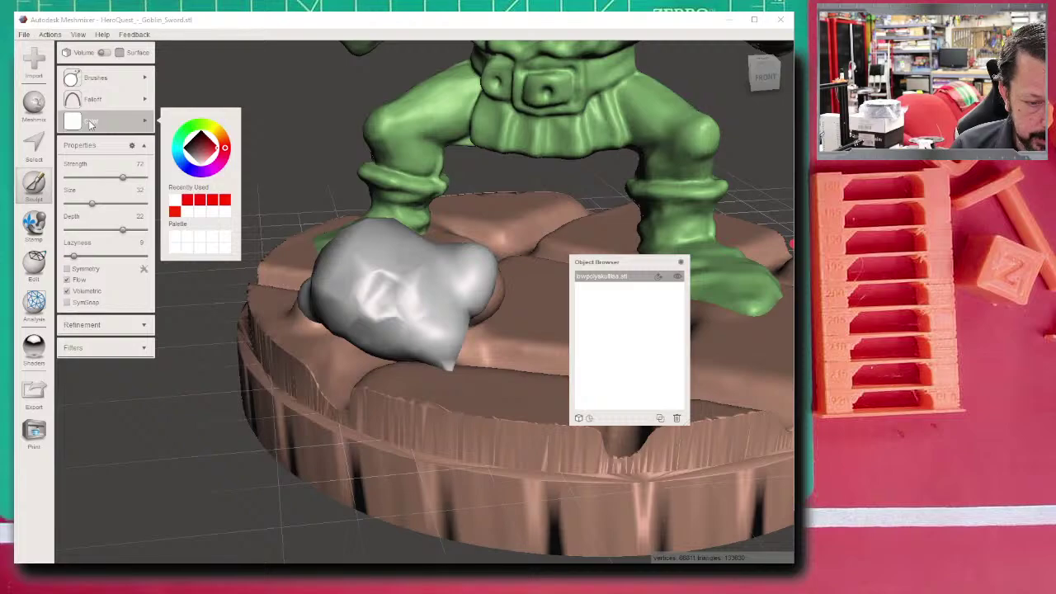
mouse_move(95, 77)
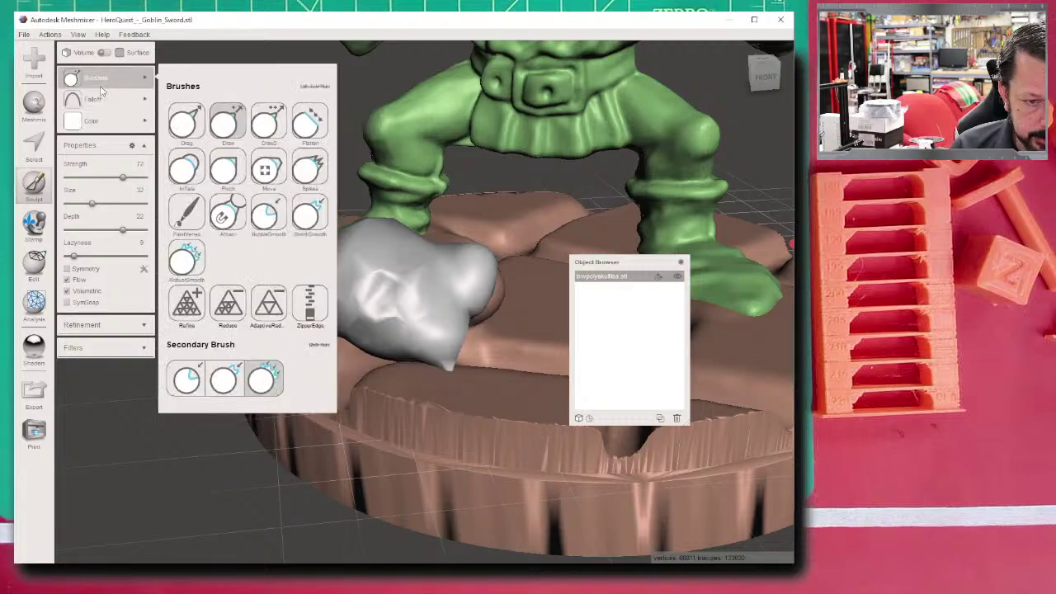
click(227, 128)
mouse_move(355, 239)
mouse_down()
mouse_move(396, 264)
mouse_move(363, 314)
mouse_move(455, 322)
mouse_up()
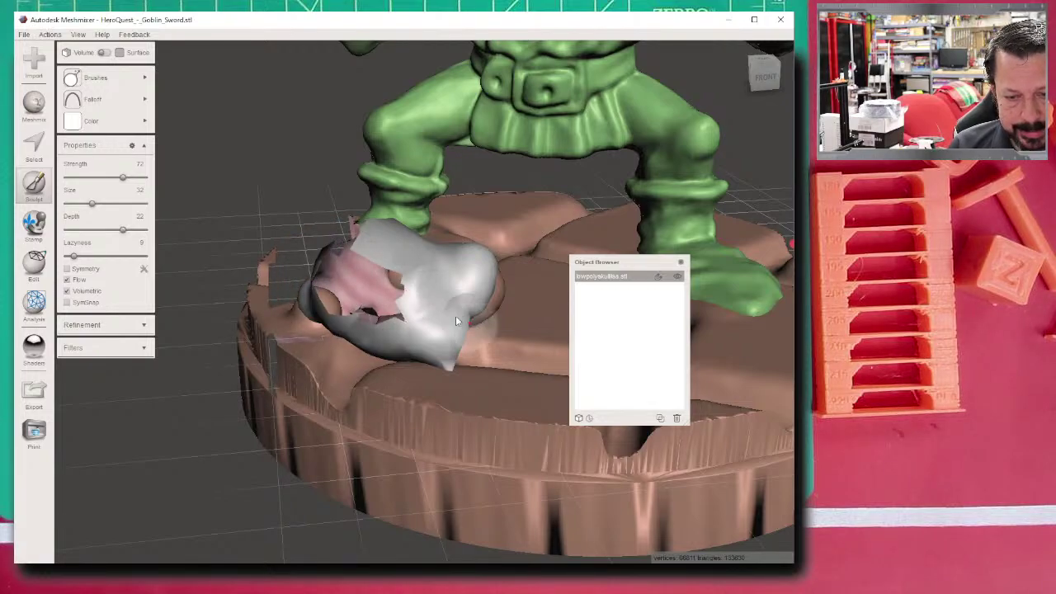
mouse_move(124, 88)
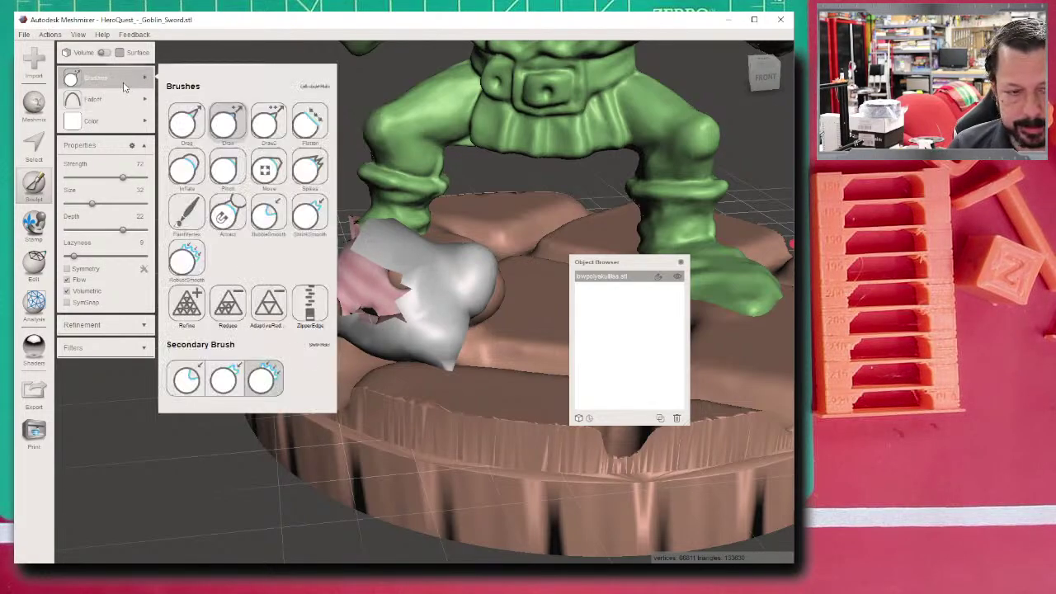
mouse_move(80, 99)
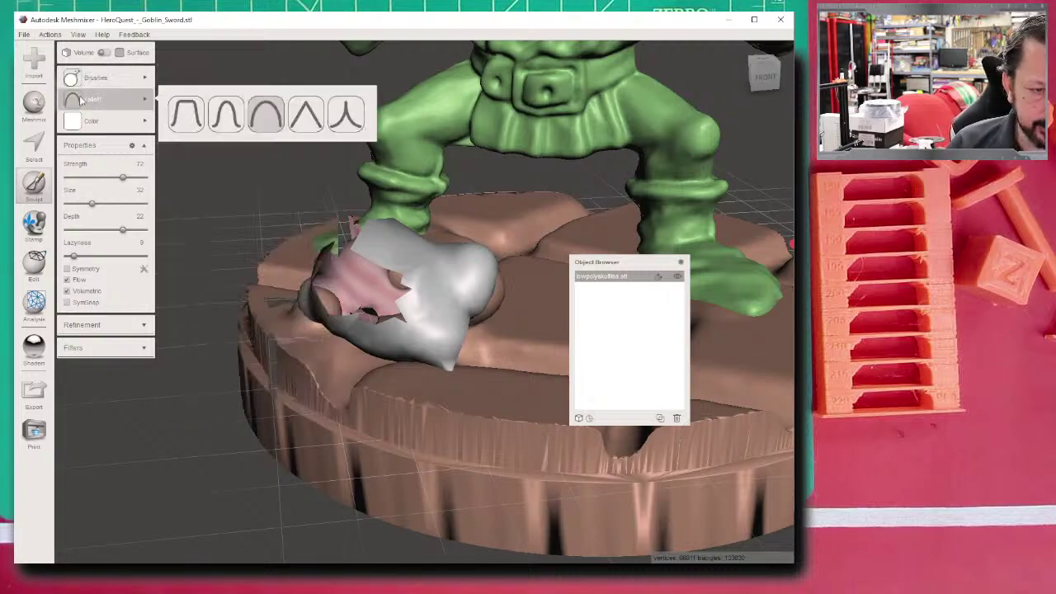
- Examine the whole miniature from the front and the skull from a low angle at the side
key(f)
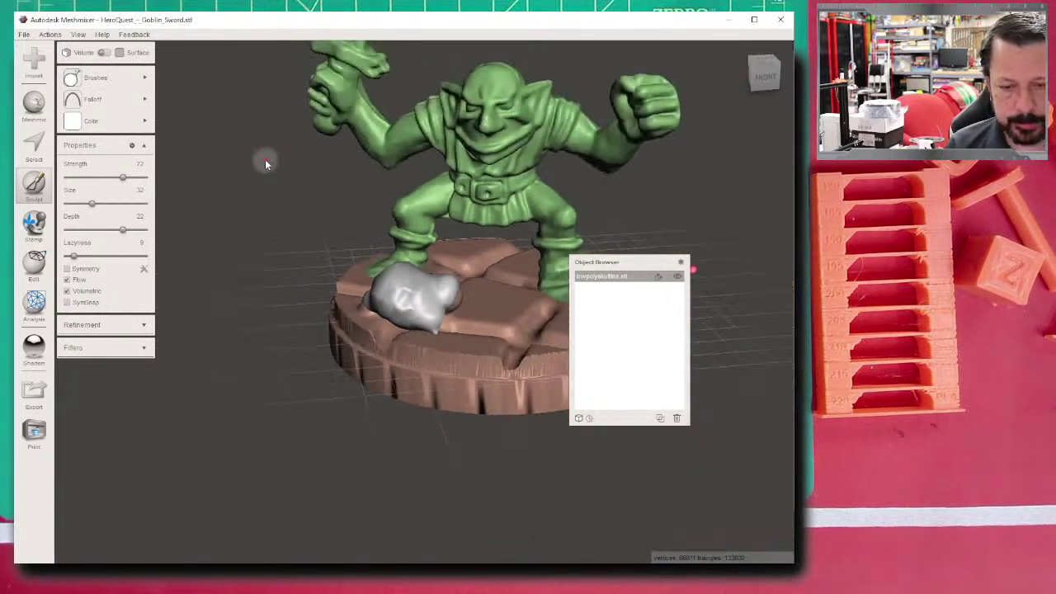
scroll(265, 159, down, 5)
middle_drag(401, 404, 336, 389)
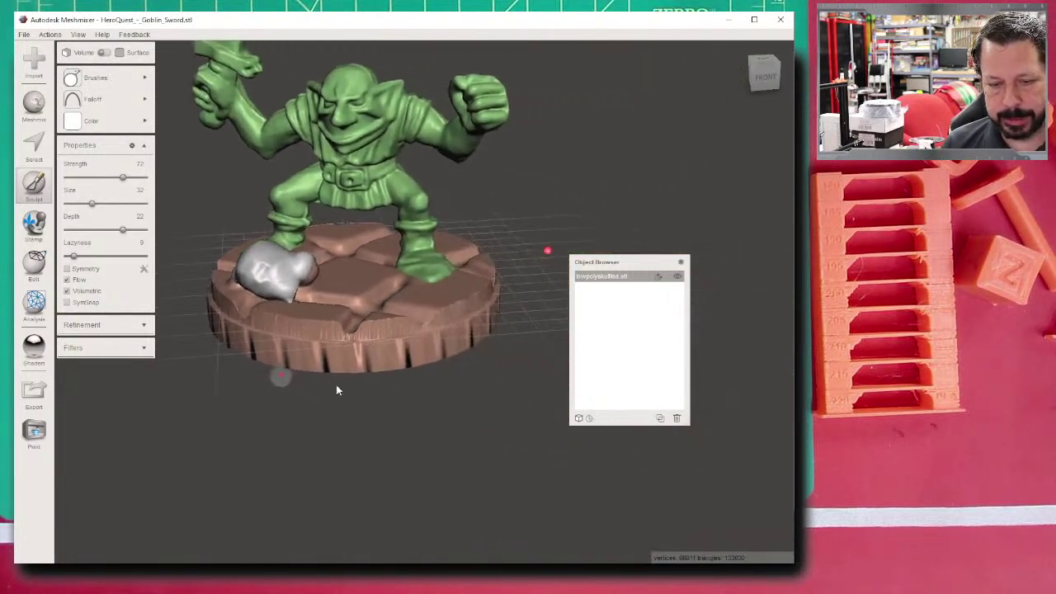
right_drag(336, 390, 396, 291)
right_drag(416, 253, 374, 333)
scroll(410, 382, up, 5)
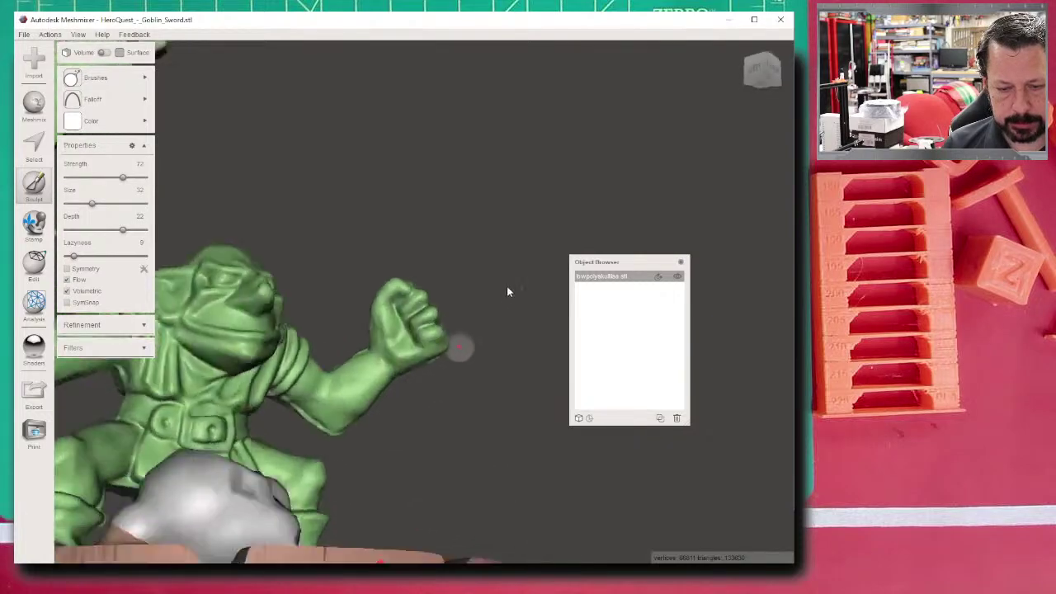
right_drag(506, 291, 502, 299)
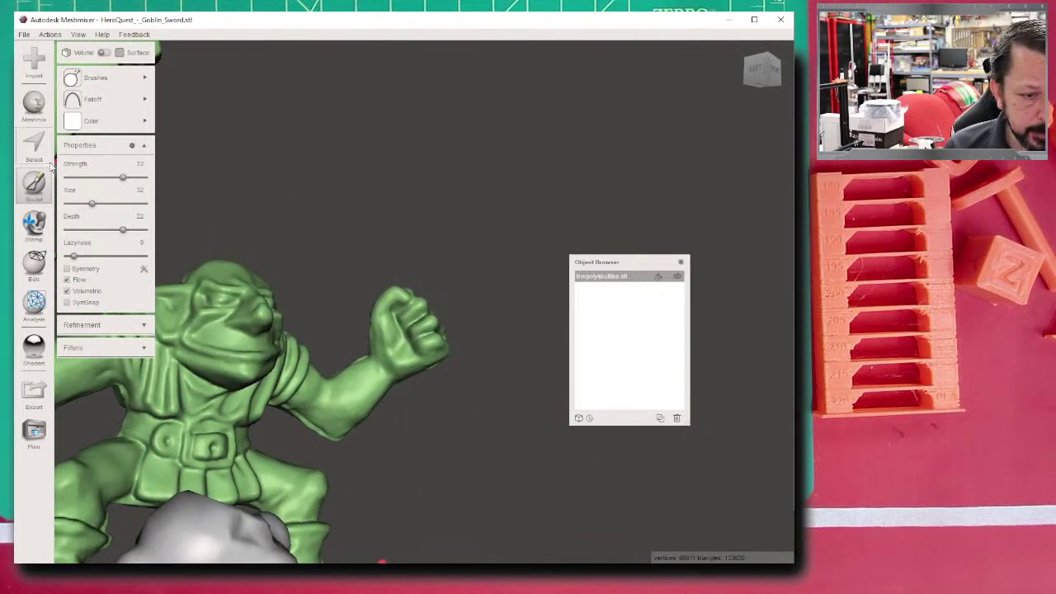
click(34, 187)
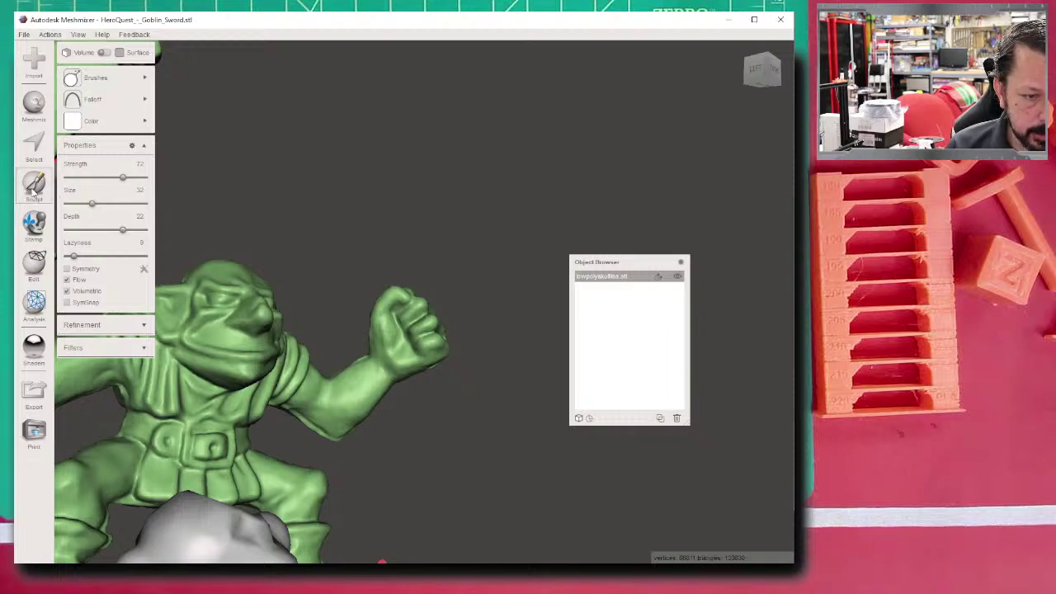
click(33, 147)
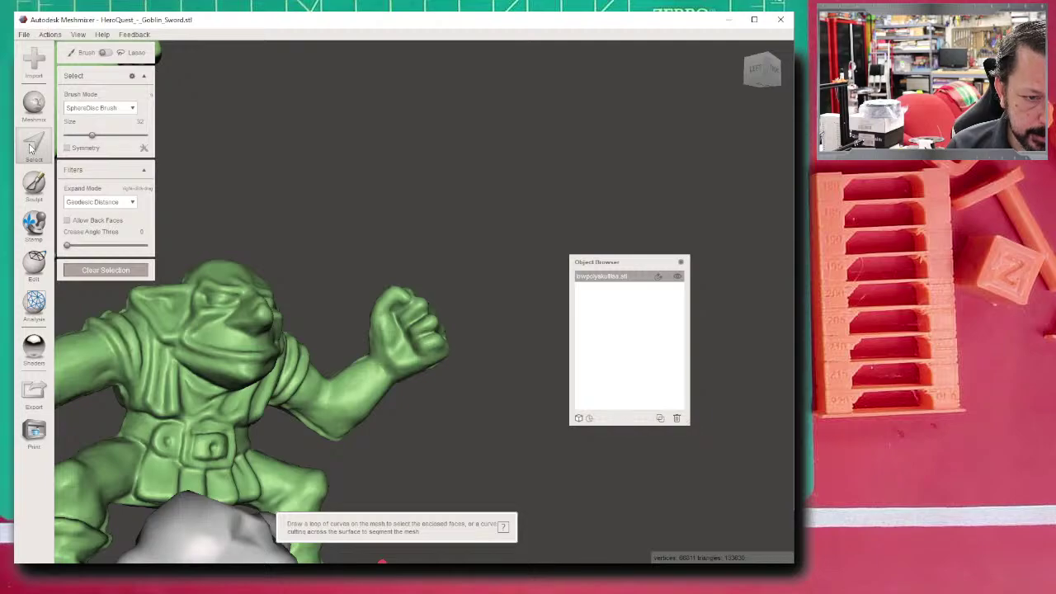
right_drag(236, 193, 416, 232)
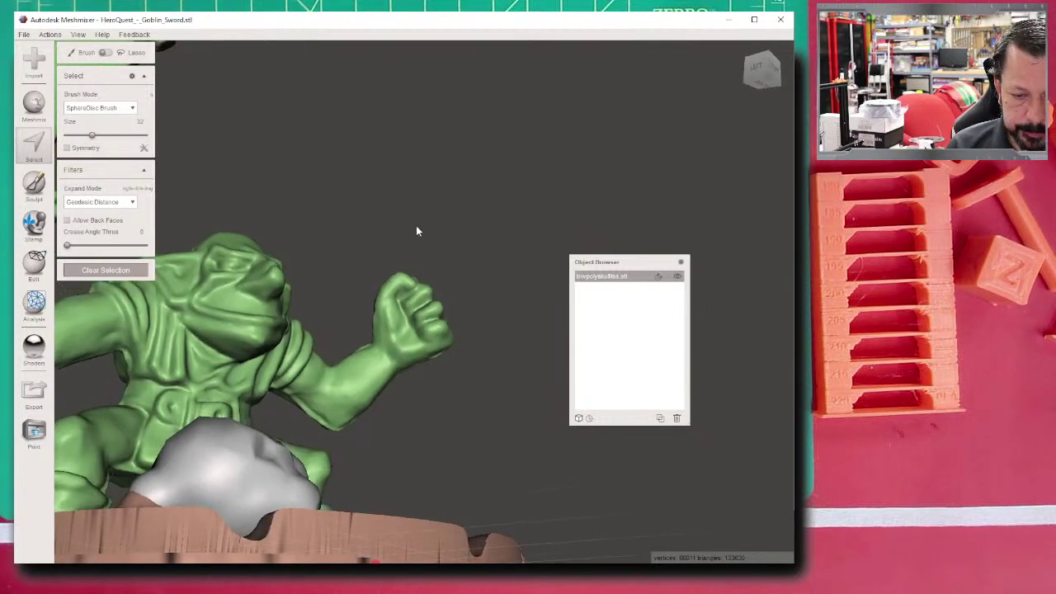
click(105, 109)
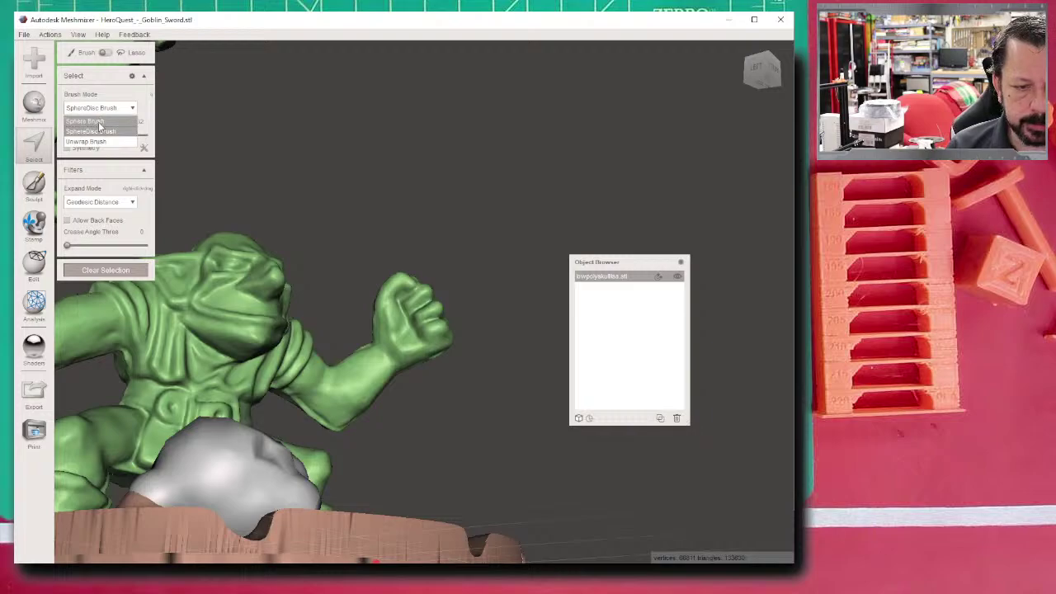
click(99, 128)
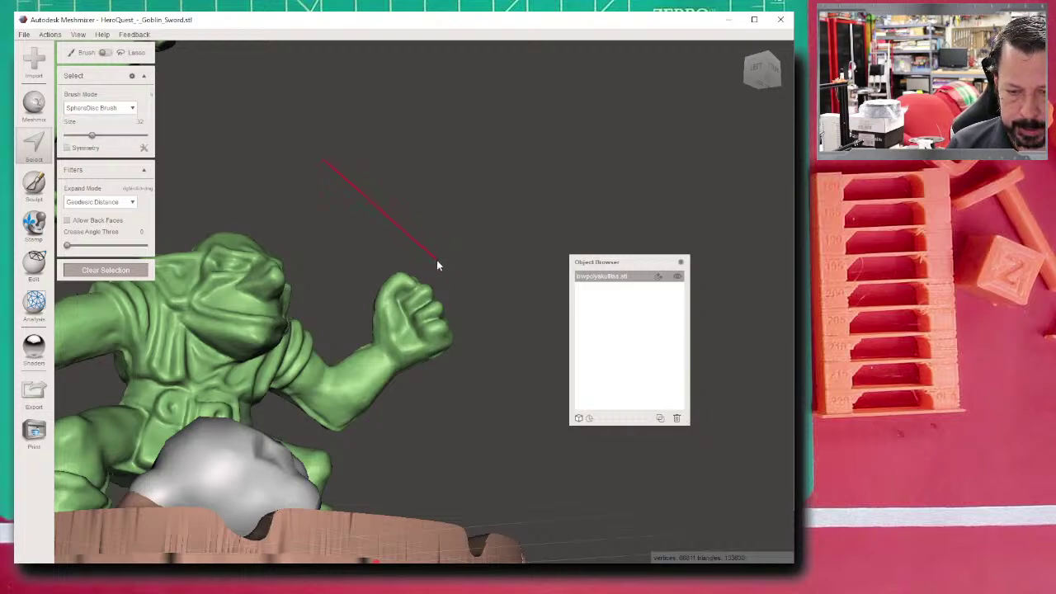
click(393, 283)
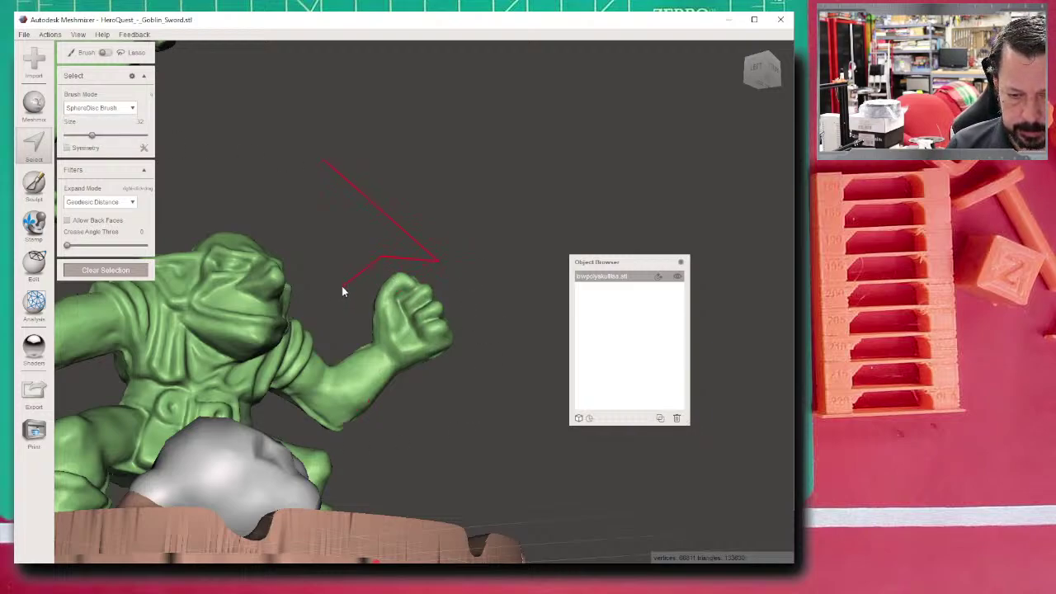
click(93, 273)
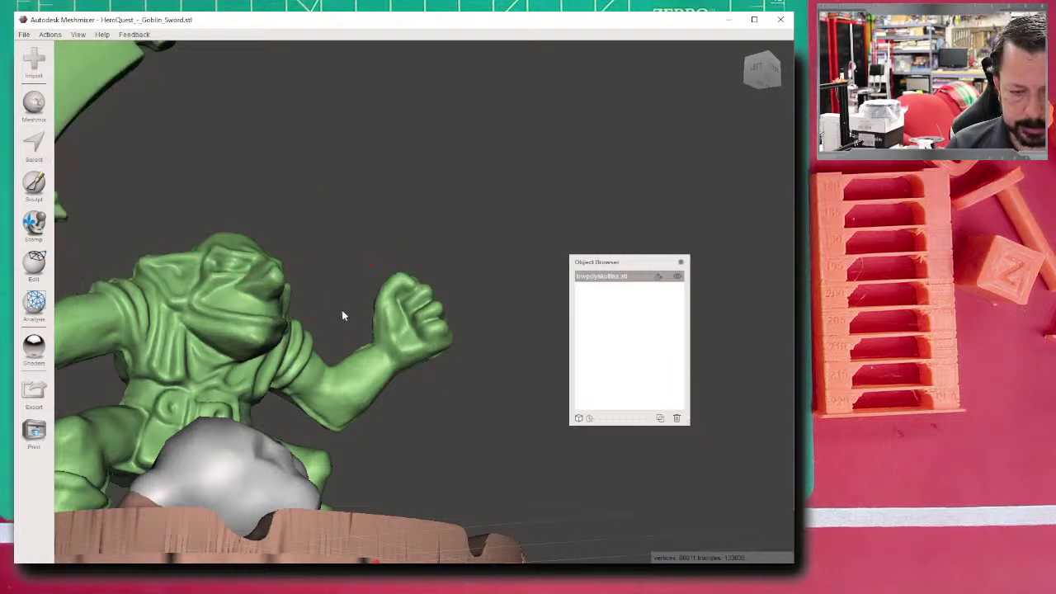
- Try to lasso-select the goblin's raised empty fist and forearm, checking the selection from the side
key(s)
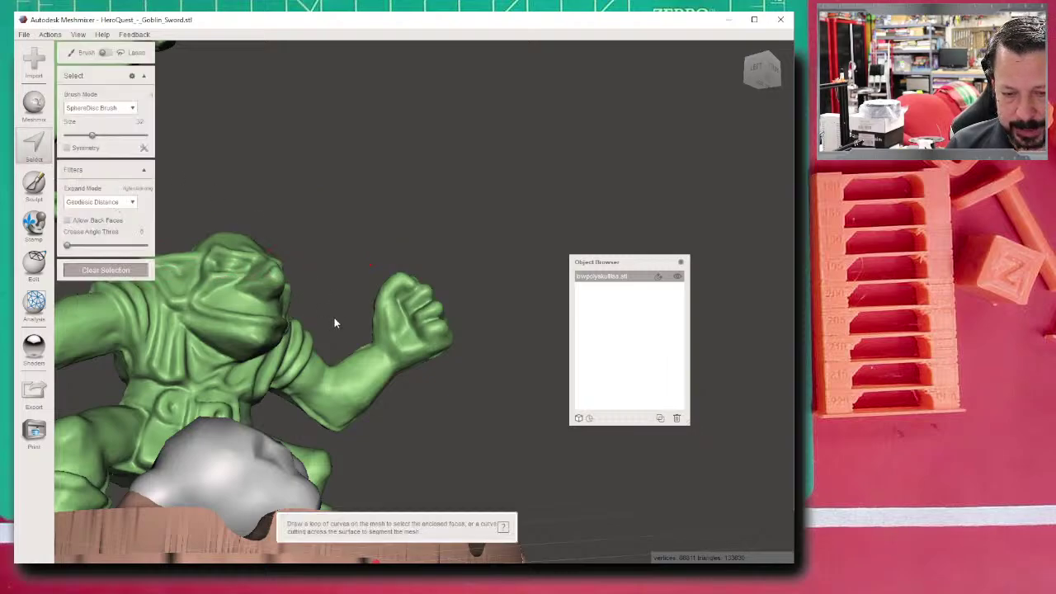
click(335, 323)
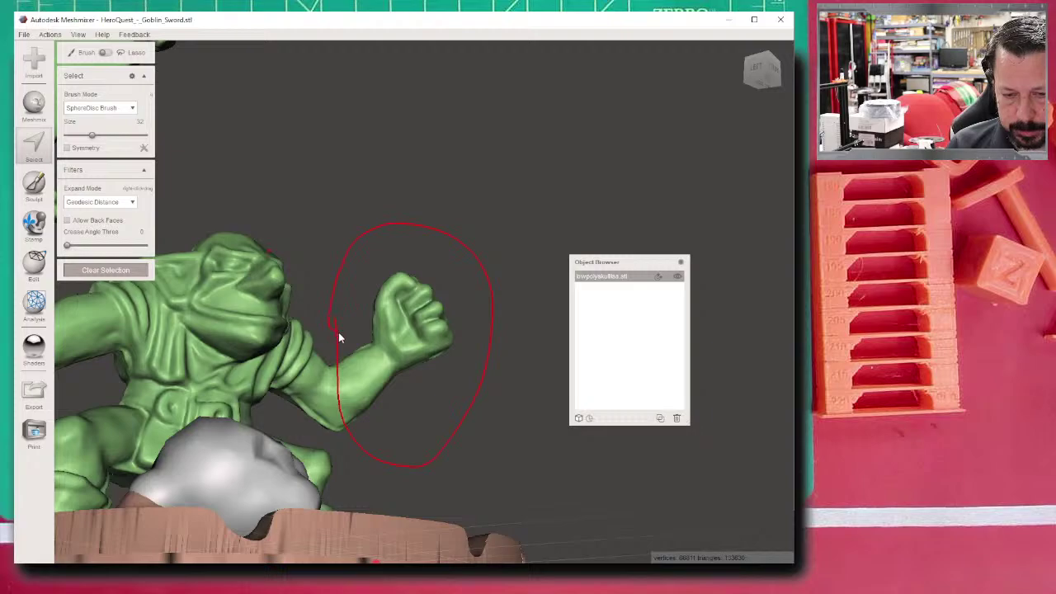
drag(338, 336, 339, 333)
mouse_move(438, 378)
right_down()
mouse_move(498, 399)
mouse_move(156, 394)
mouse_move(283, 436)
mouse_move(382, 424)
mouse_move(256, 410)
mouse_move(239, 427)
right_up()
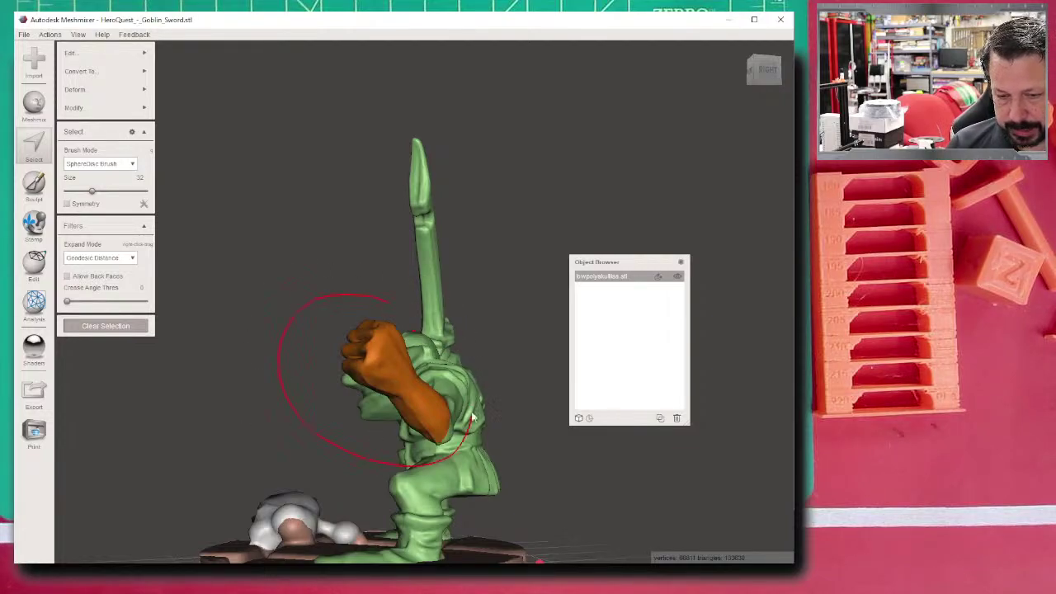
key(shift+period)
right_drag(248, 288, 333, 296)
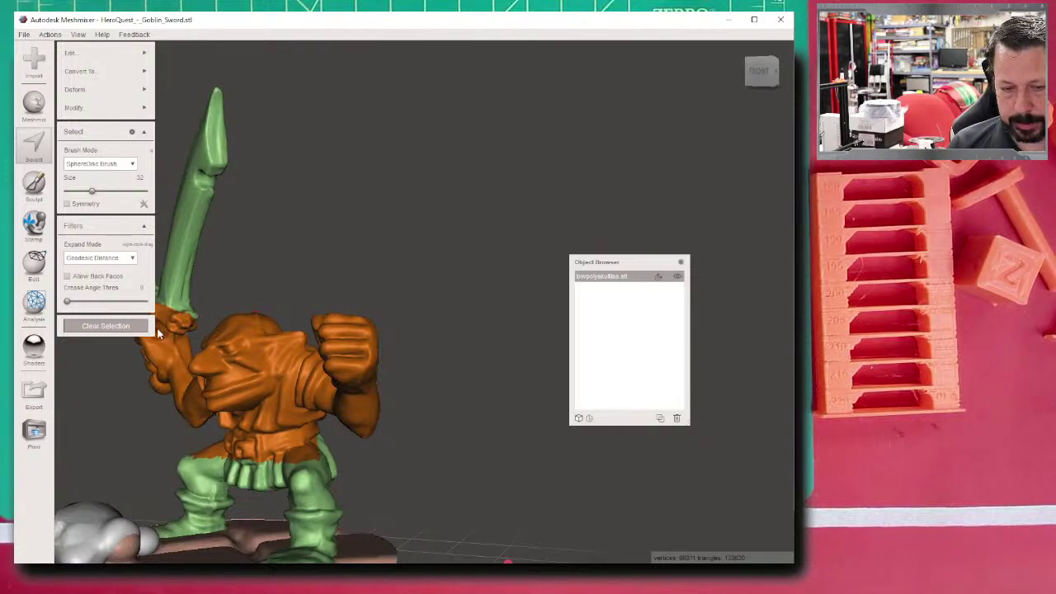
click(107, 326)
- Lasso-select the goblin's raised empty fist and forearm up to the elbow
scroll(448, 201, up, 3)
right_drag(318, 235, 434, 239)
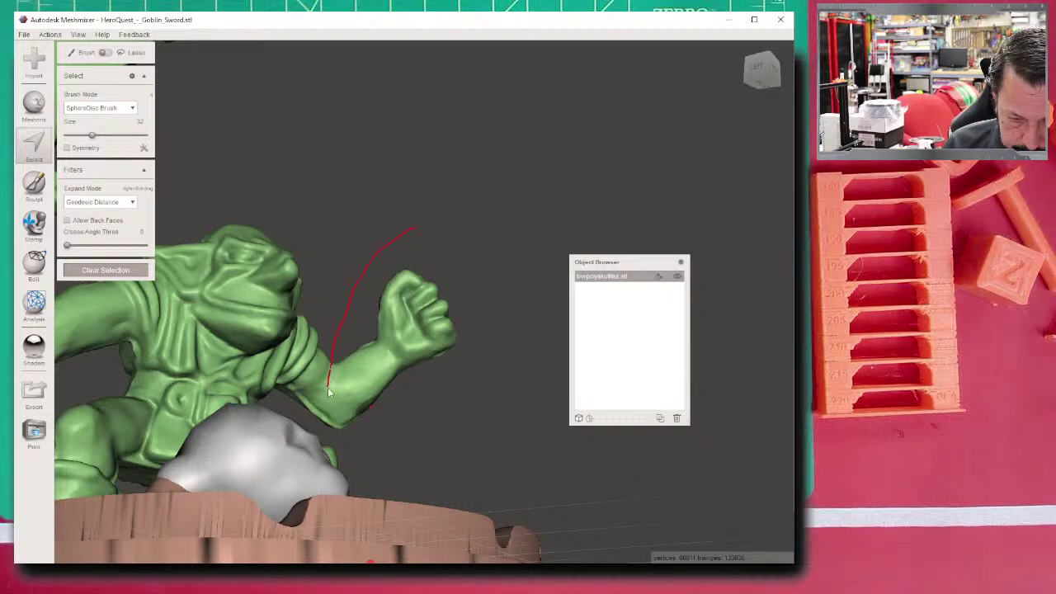
drag(415, 228, 408, 229)
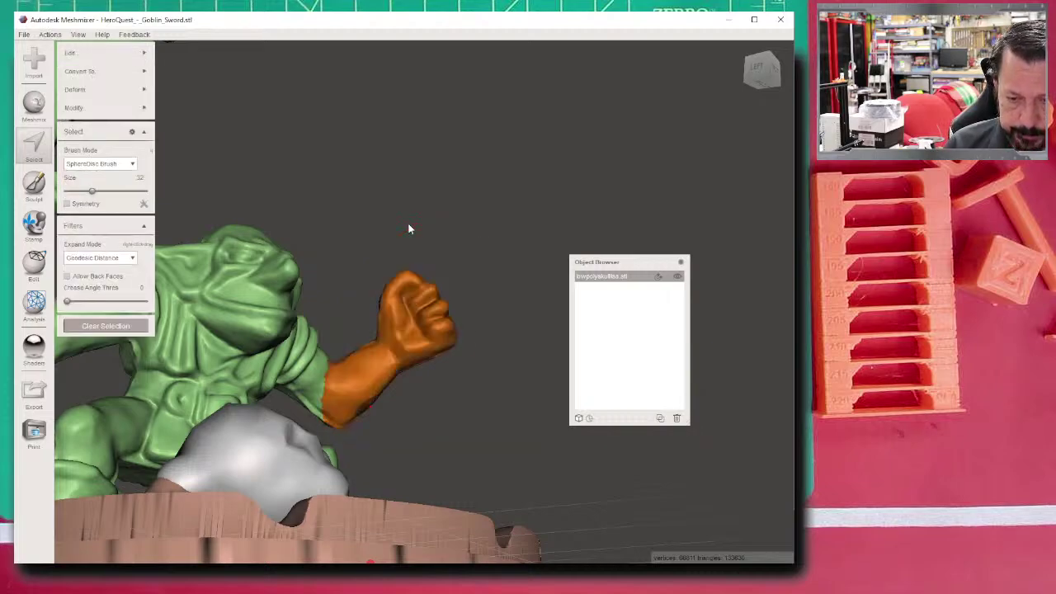
right_drag(465, 261, 387, 405)
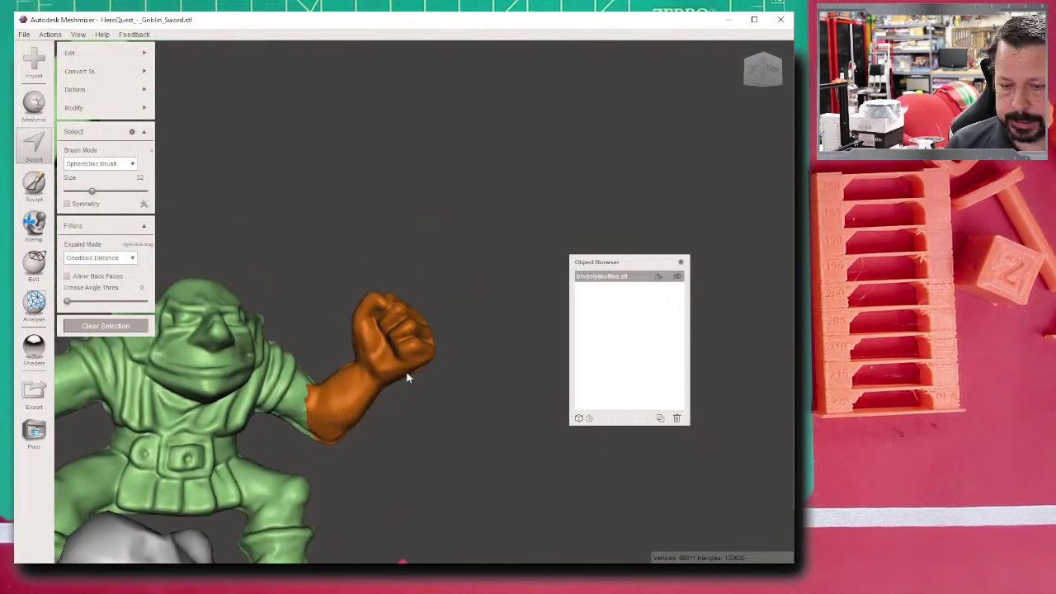
- Start a Soft Transform on the selected forearm, tilting it slightly and swinging it forward in front of the body
mouse_move(98, 55)
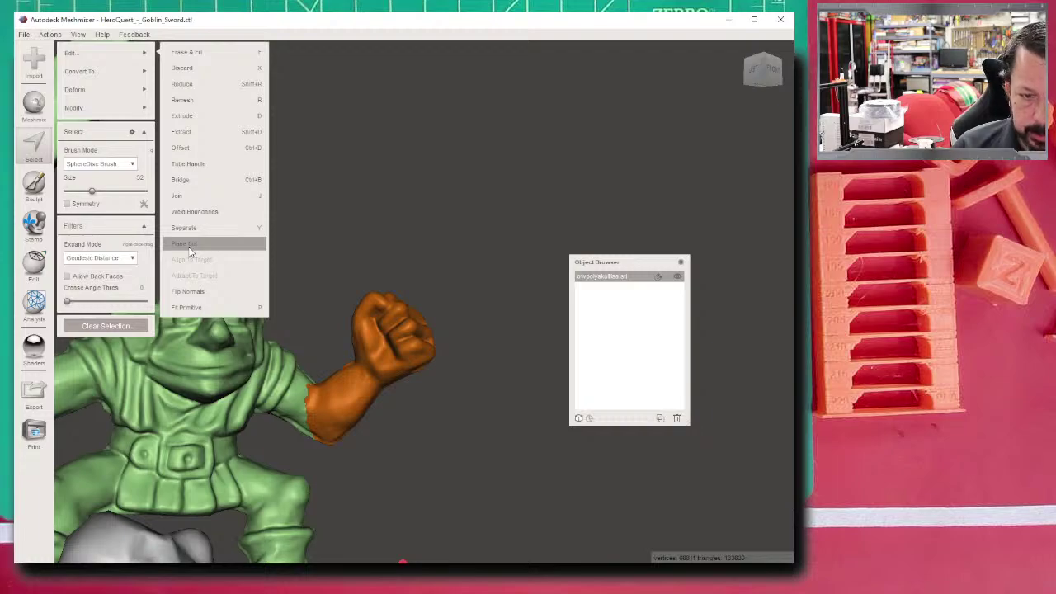
mouse_move(99, 92)
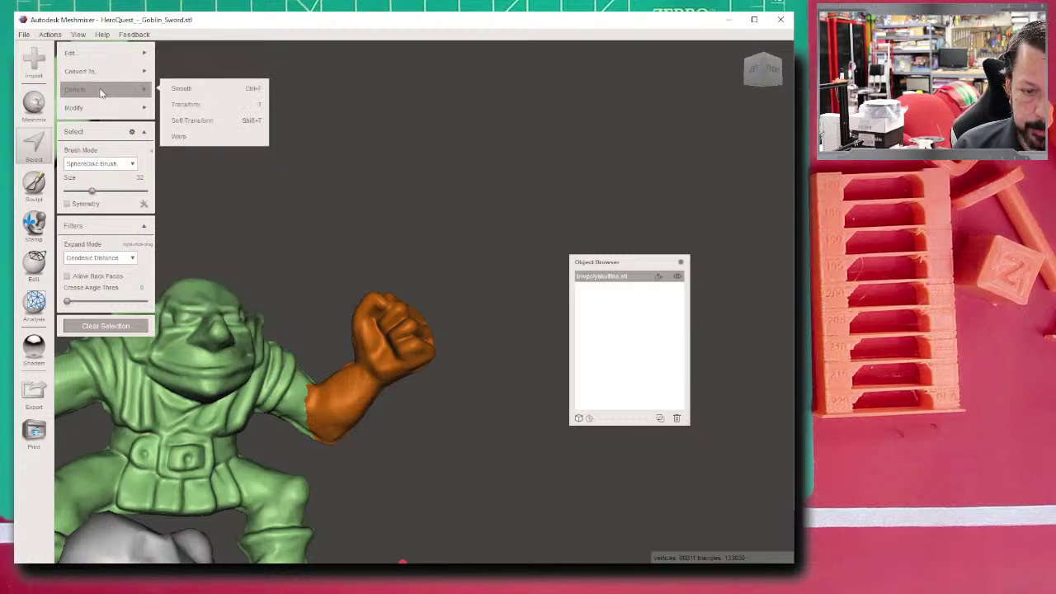
mouse_move(94, 116)
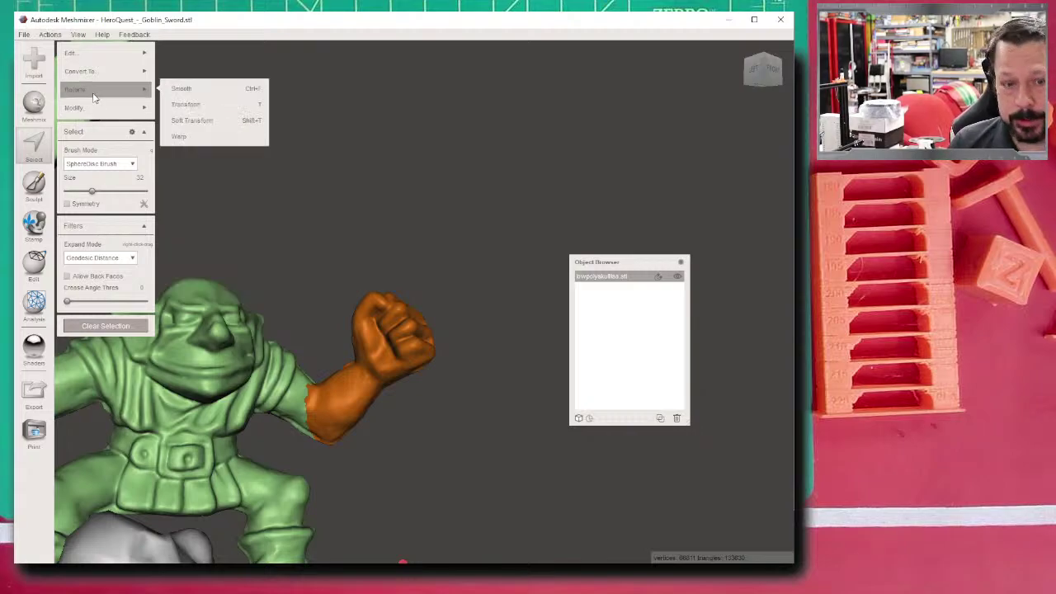
click(197, 122)
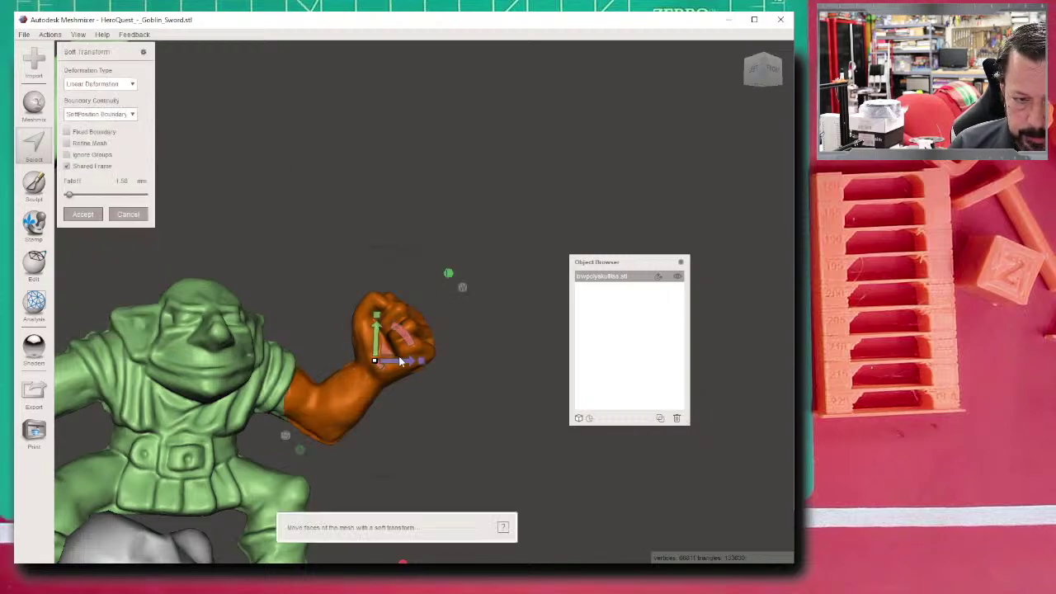
drag(410, 338, 398, 394)
right_drag(495, 445, 417, 486)
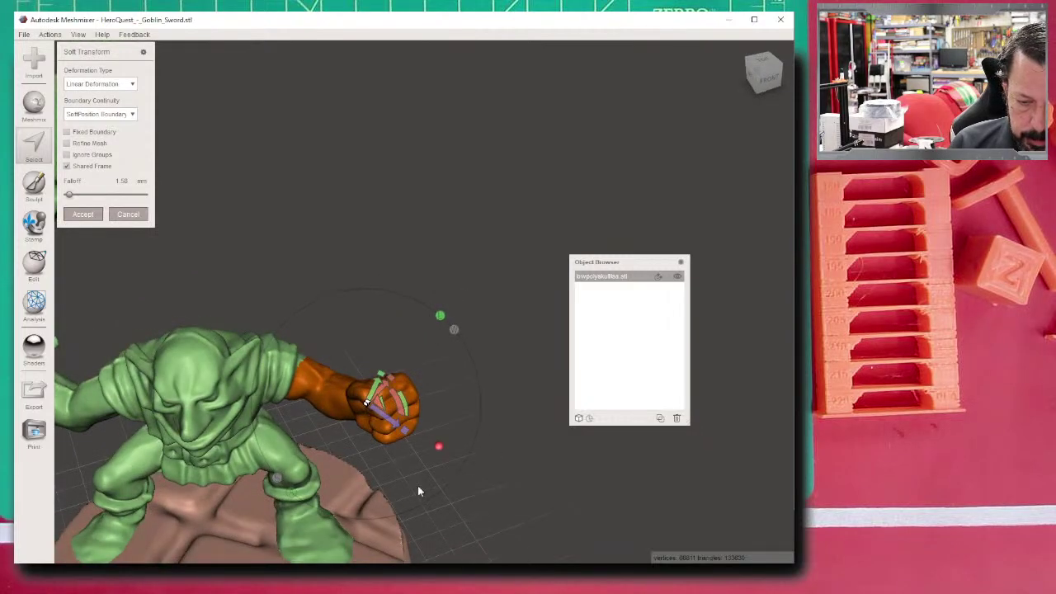
drag(408, 413, 351, 445)
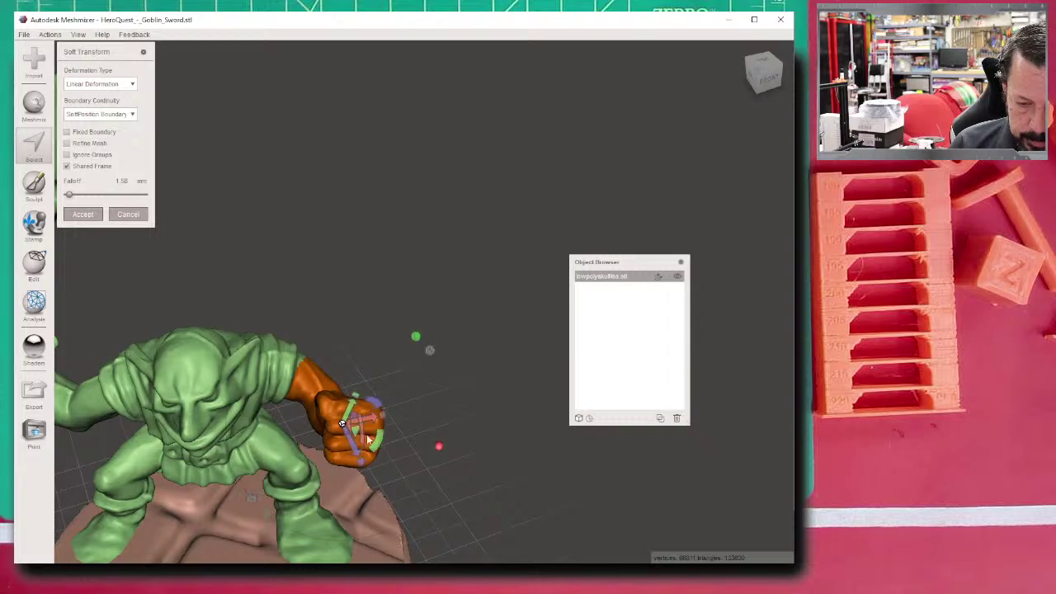
right_drag(373, 403, 469, 306)
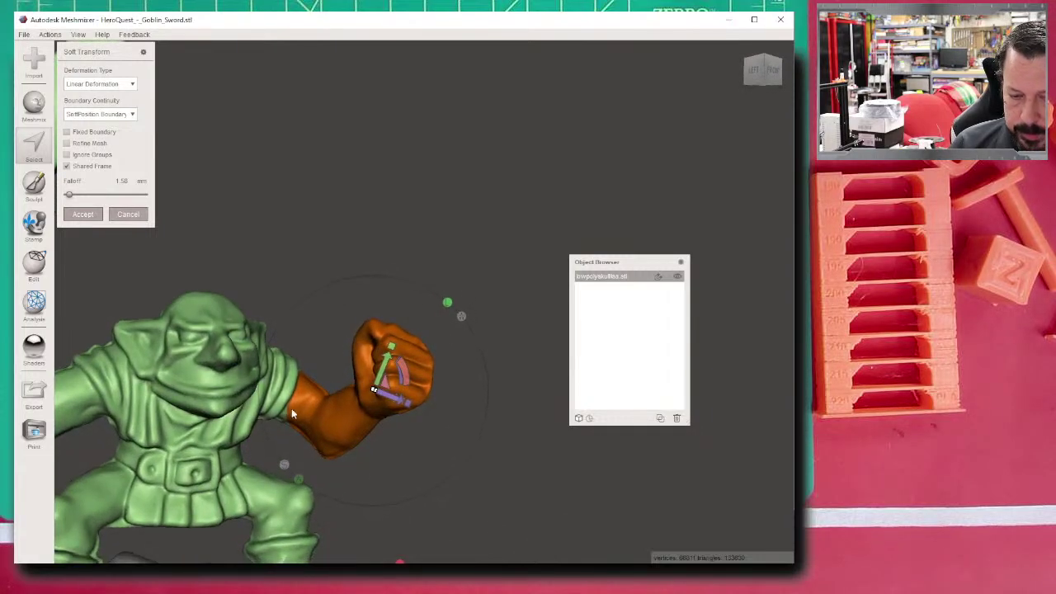
right_drag(318, 426, 266, 467)
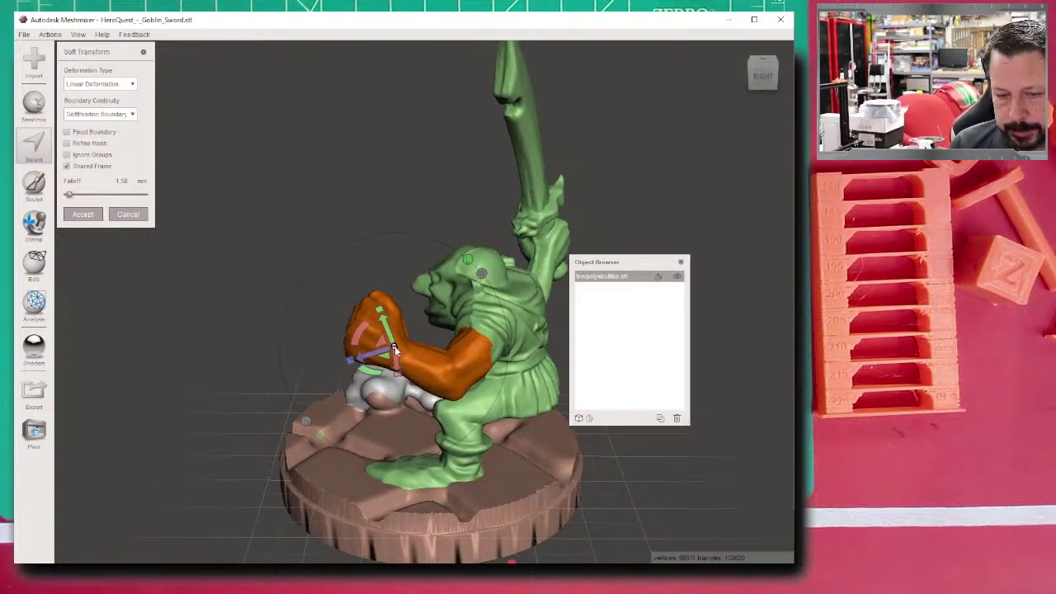
- Refine the forearm's rotation, shift the fist slightly toward the skull, and accept the Soft Transform
drag(372, 373, 395, 322)
right_drag(395, 321, 358, 303)
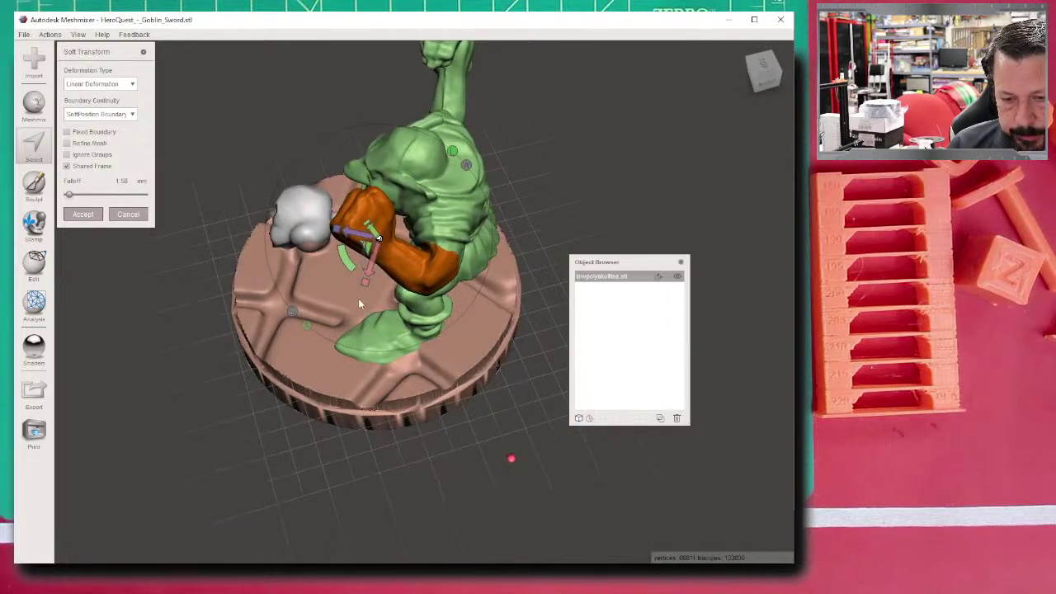
mouse_move(355, 233)
mouse_down()
mouse_move(338, 237)
mouse_move(339, 264)
mouse_move(345, 248)
mouse_move(369, 270)
mouse_move(352, 245)
mouse_up()
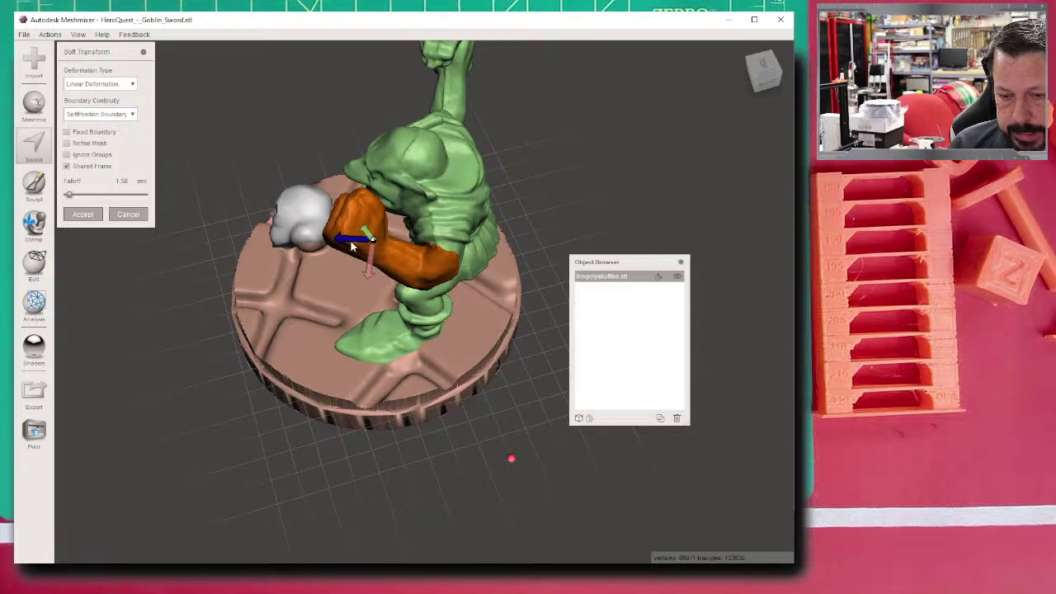
right_drag(352, 246, 507, 260)
scroll(412, 328, down, 4)
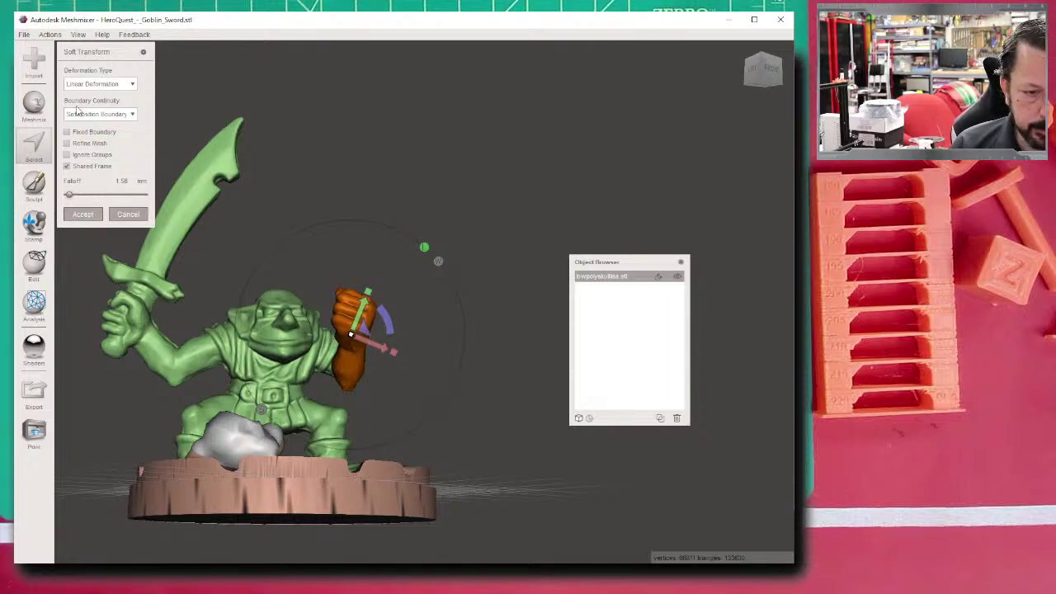
click(79, 216)
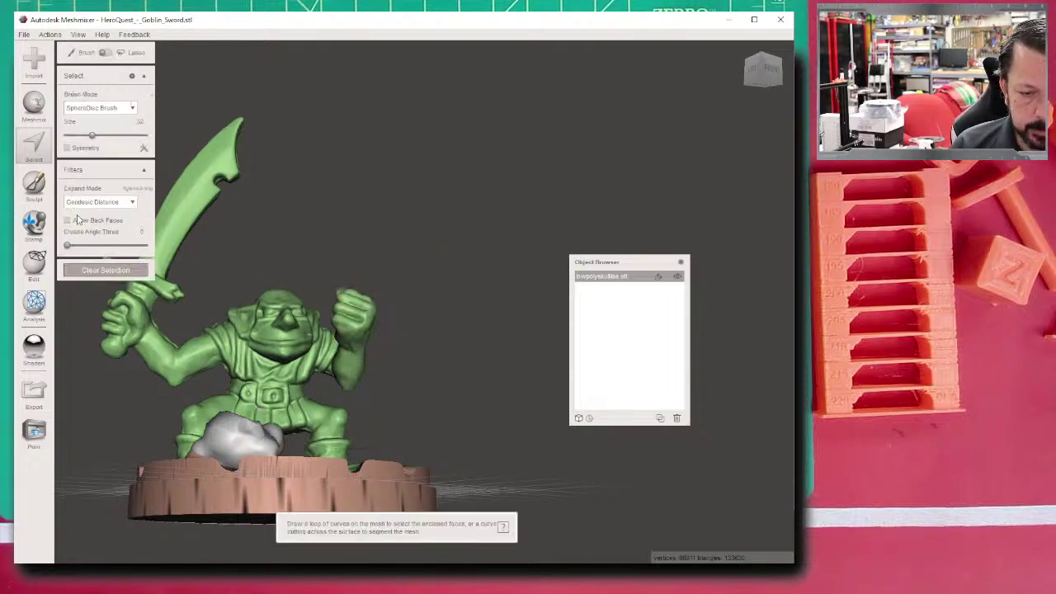
- Lasso-select the sword together with the hand and arm holding it, up to the sleeve
right_drag(313, 239, 209, 214)
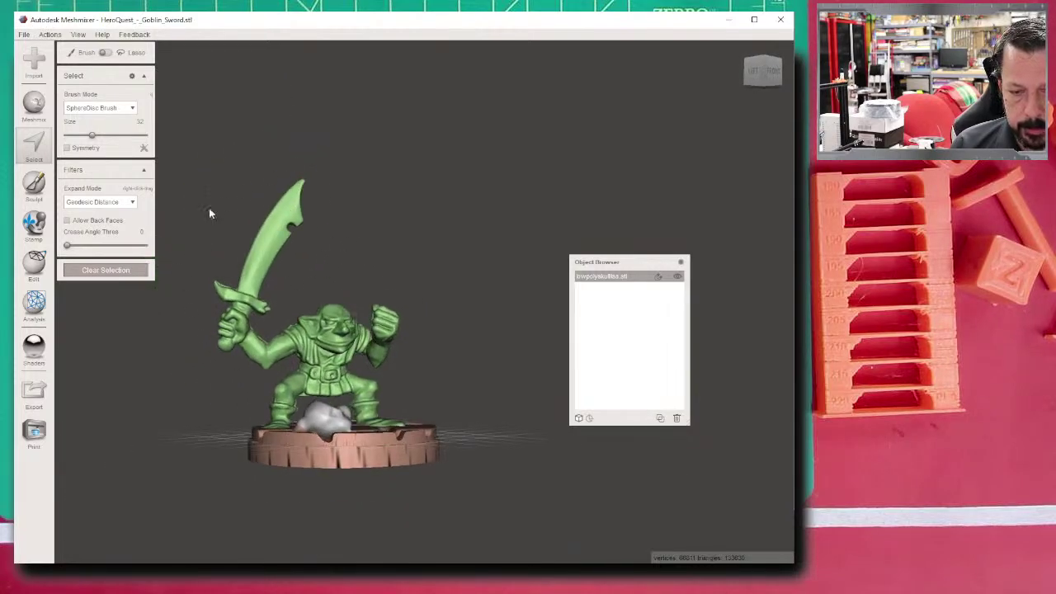
click(293, 191)
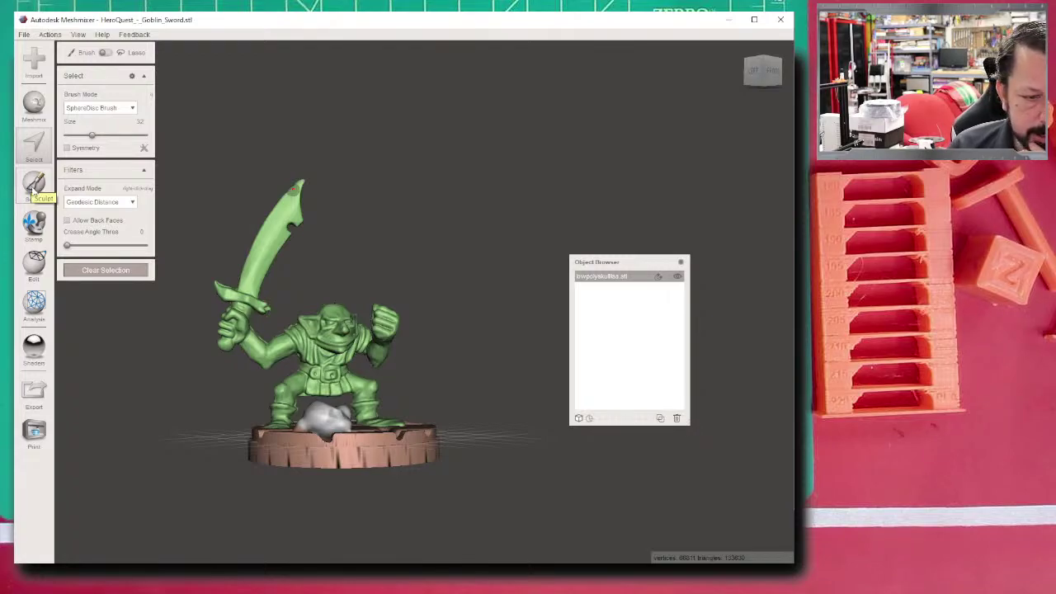
click(34, 145)
middle_drag(337, 223, 435, 206)
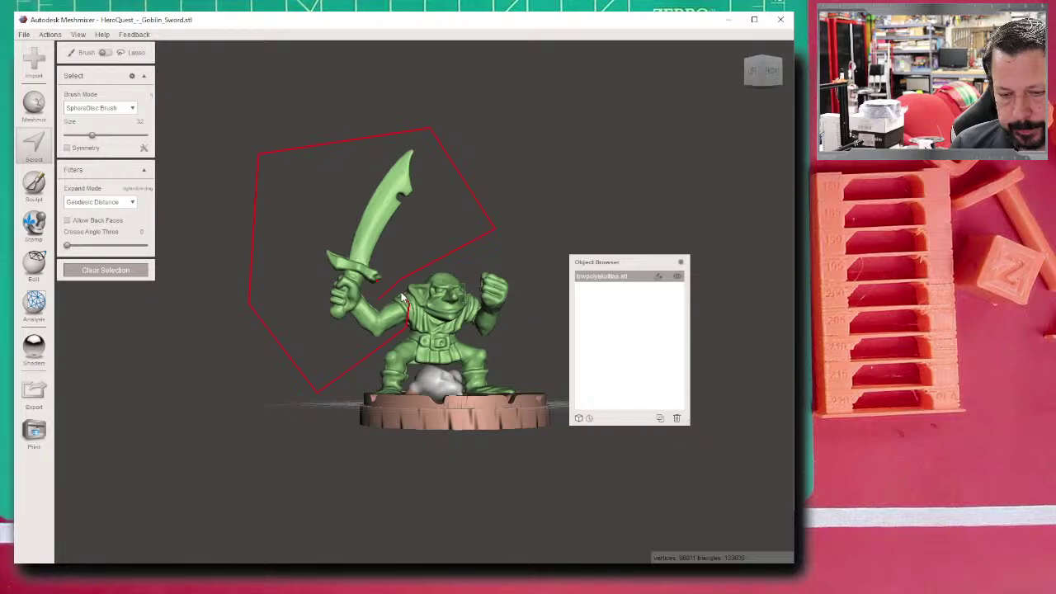
drag(401, 297, 350, 318)
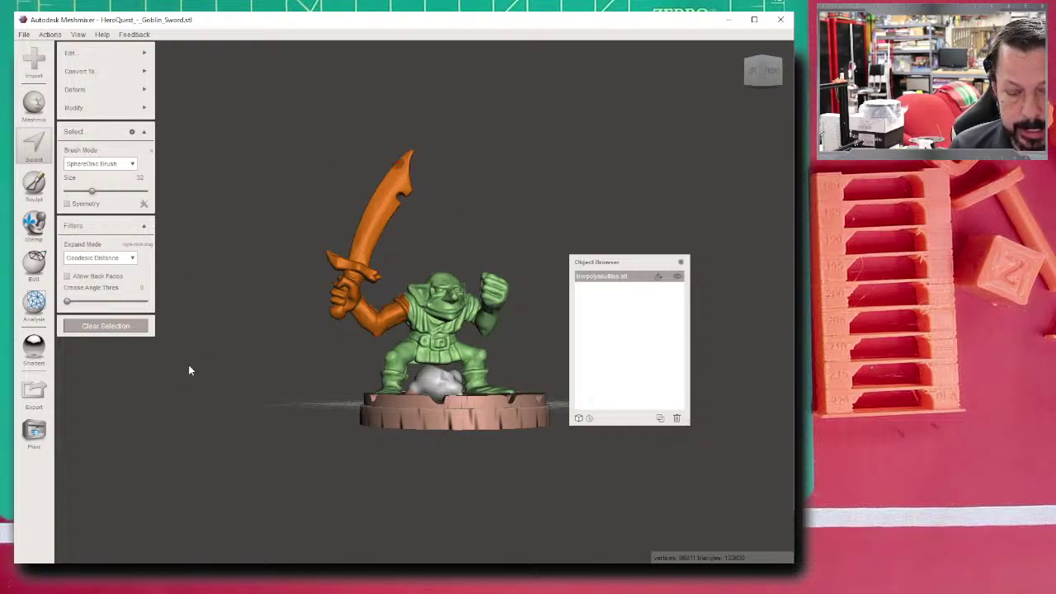
- Start a Soft Transform on the selected sword arm with Linear Deformation and SoftTangent boundary continuity
mouse_move(78, 114)
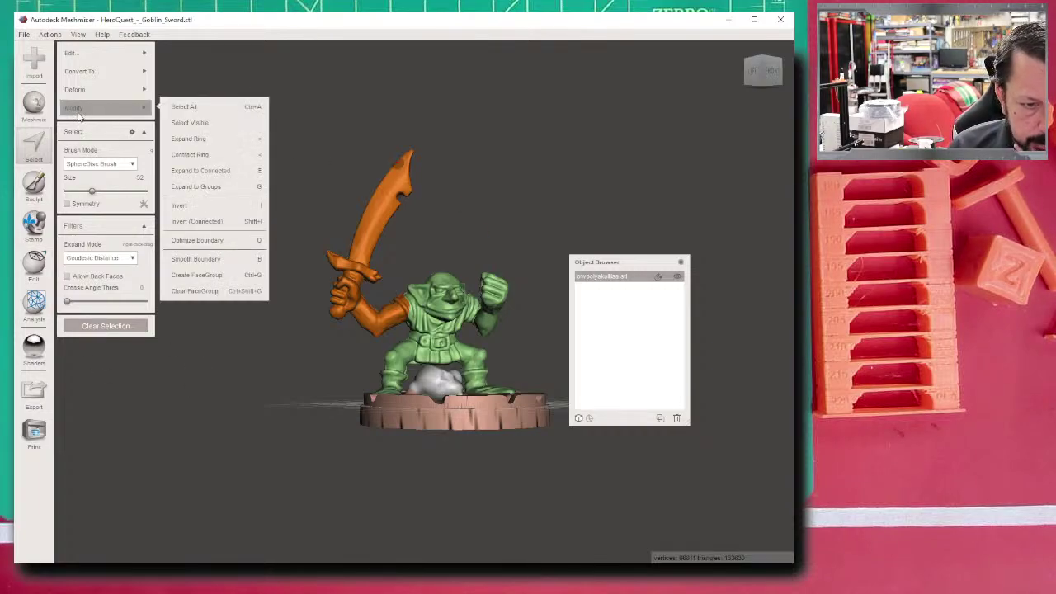
mouse_move(101, 91)
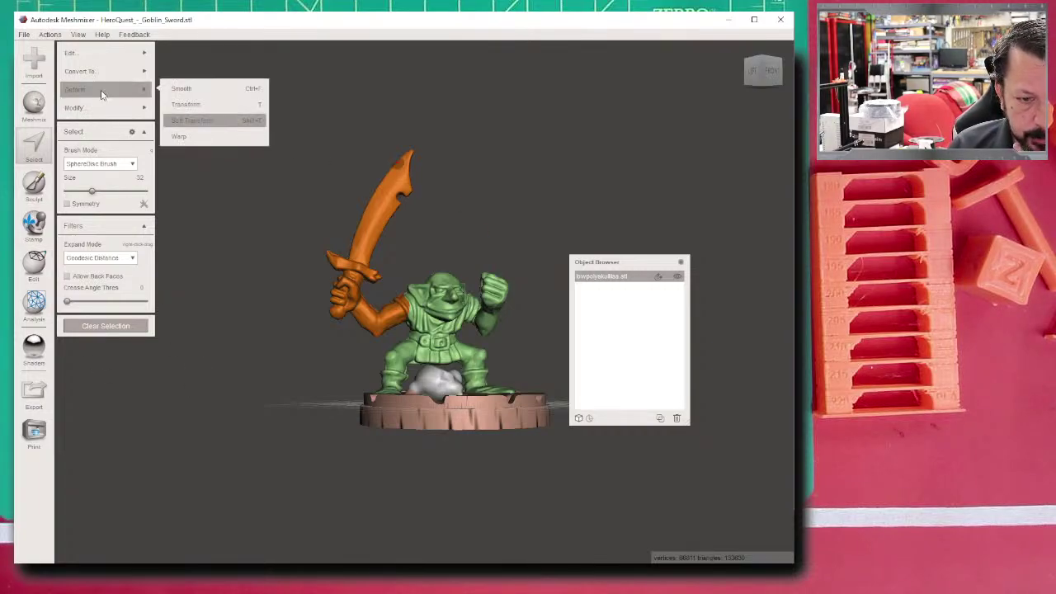
click(209, 121)
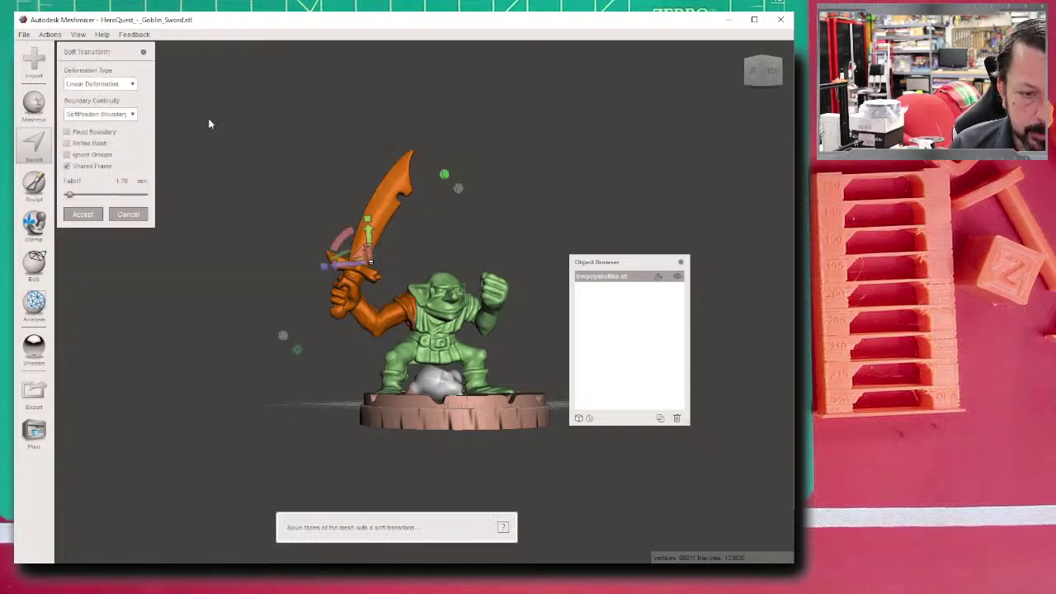
click(115, 85)
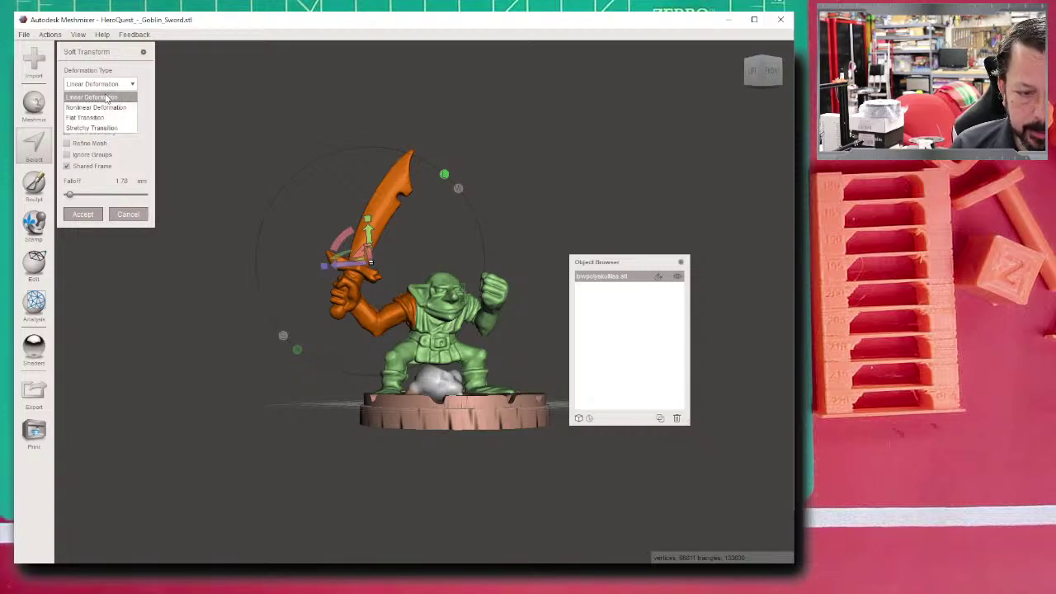
click(107, 97)
click(129, 117)
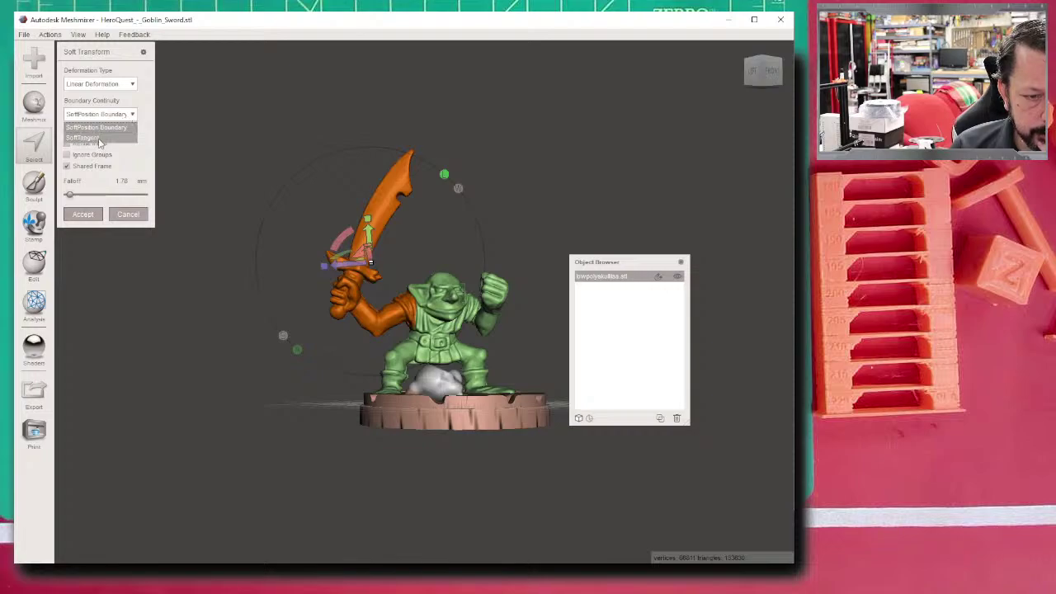
click(99, 139)
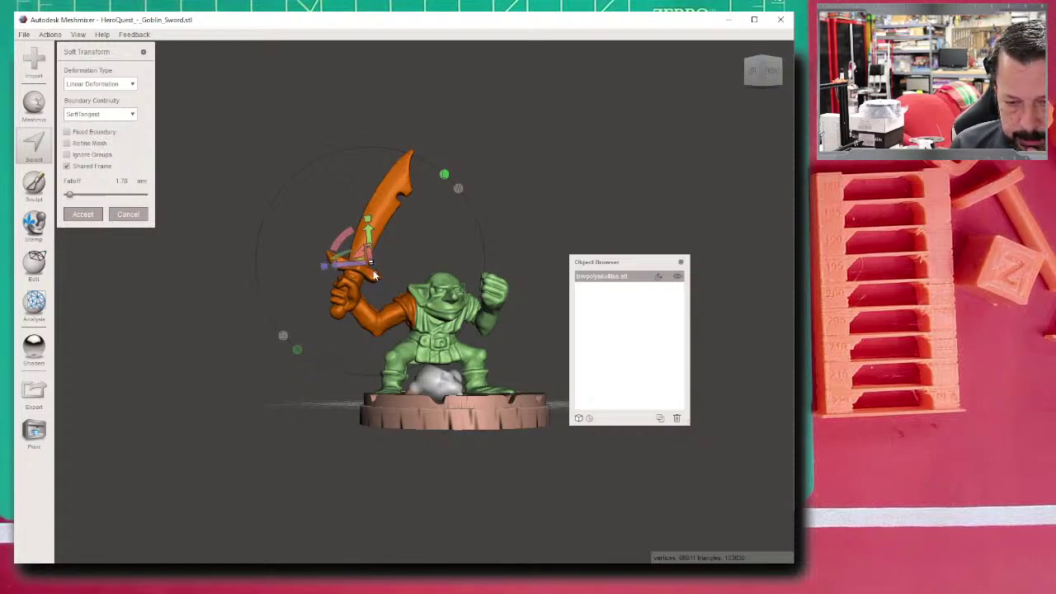
- Rotate the sword arm so the blade sweeps over the goblin's head, and accept the Soft Transform
drag(346, 247, 387, 241)
right_drag(308, 304, 266, 318)
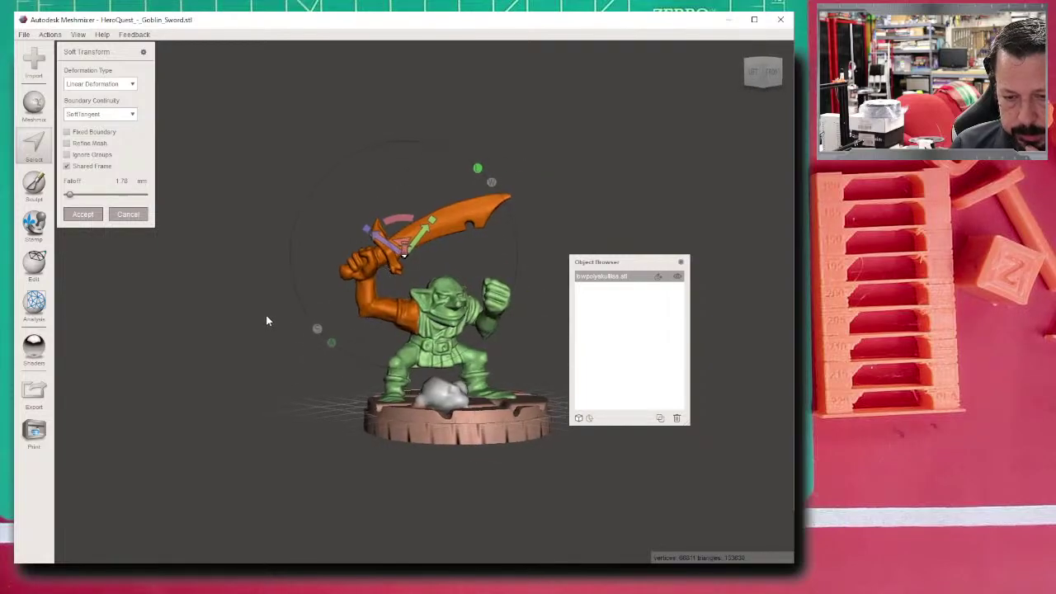
click(74, 213)
- Clear the selection and examine the reposed goblin from the front and from above
right_drag(253, 361, 216, 369)
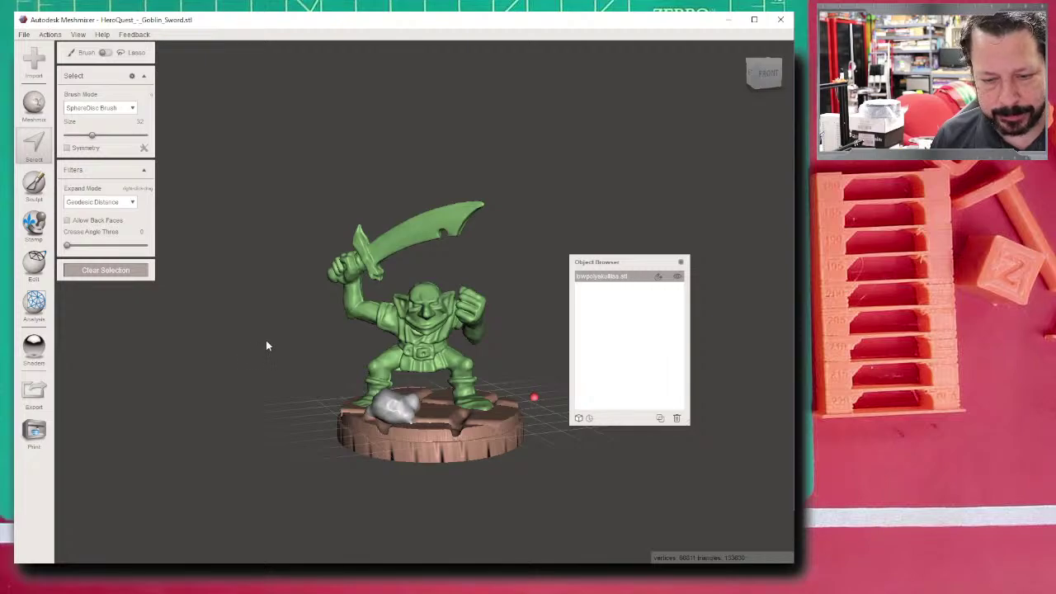
right_drag(267, 346, 233, 363)
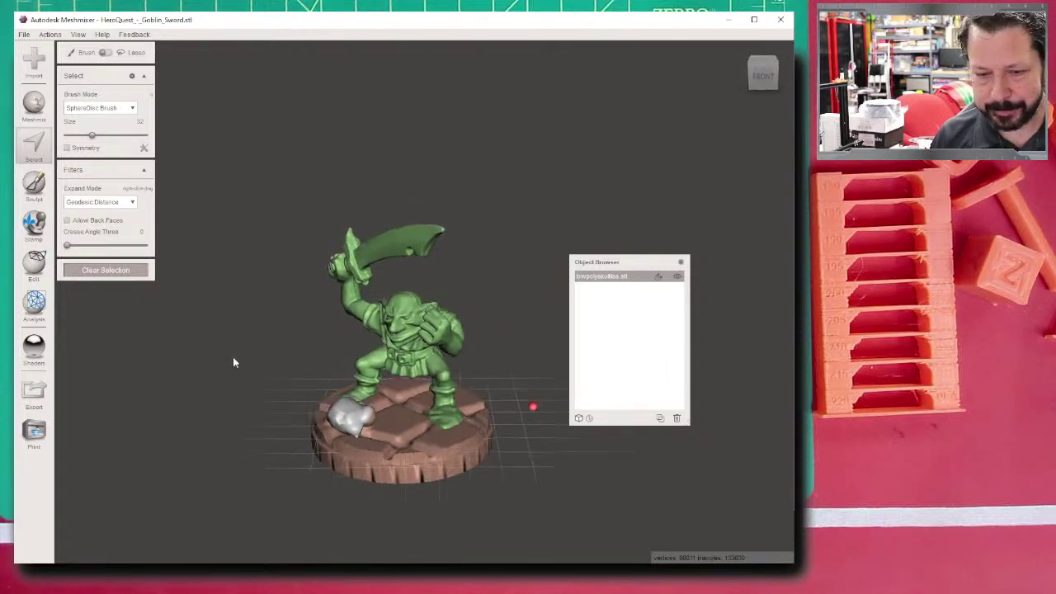
right_drag(497, 266, 528, 261)
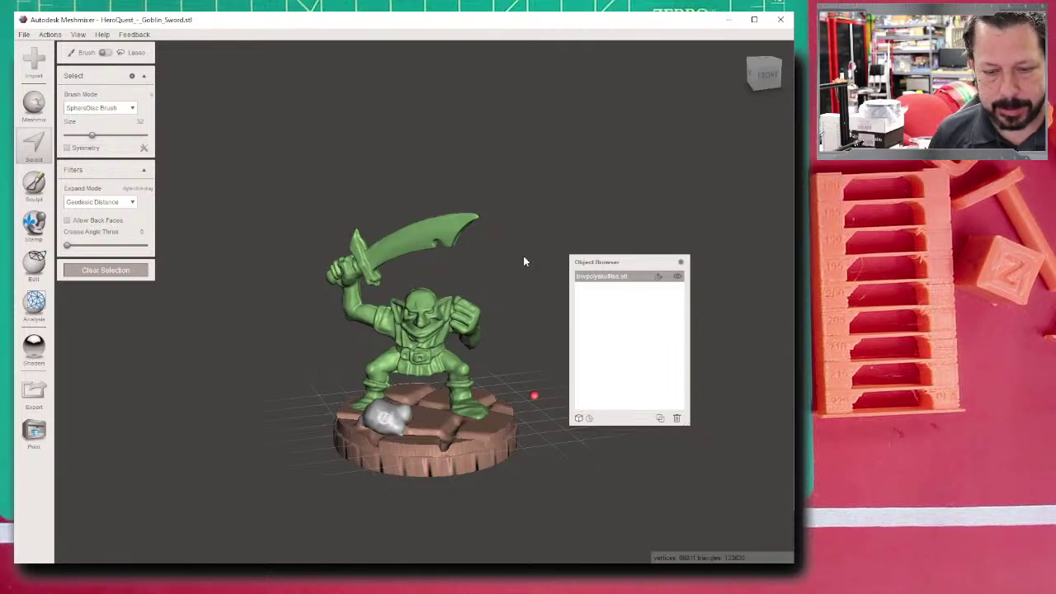
scroll(298, 350, down, 2)
scroll(298, 351, up, 3)
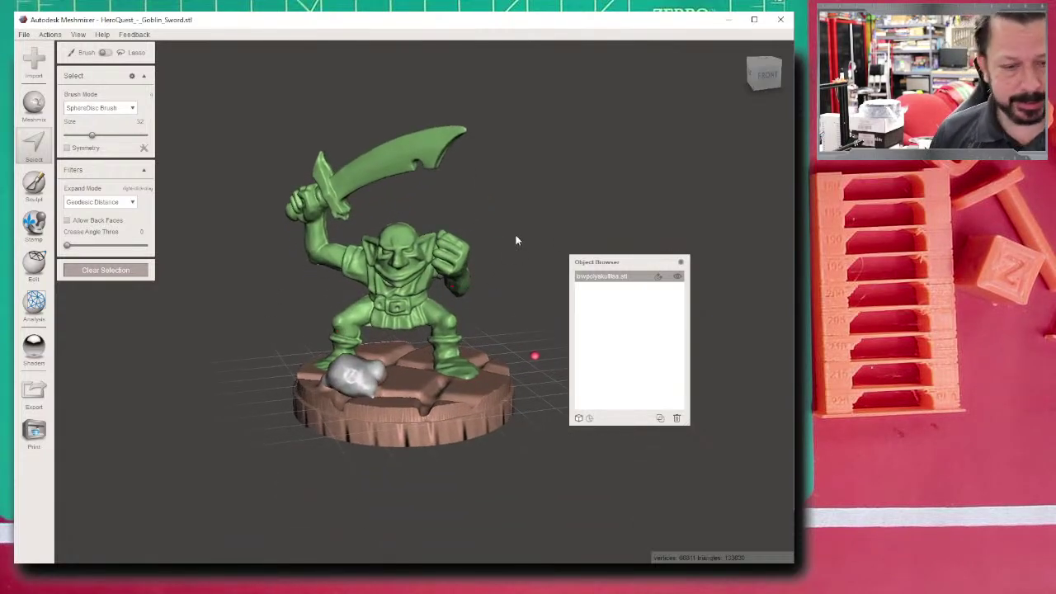
right_drag(530, 240, 364, 210)
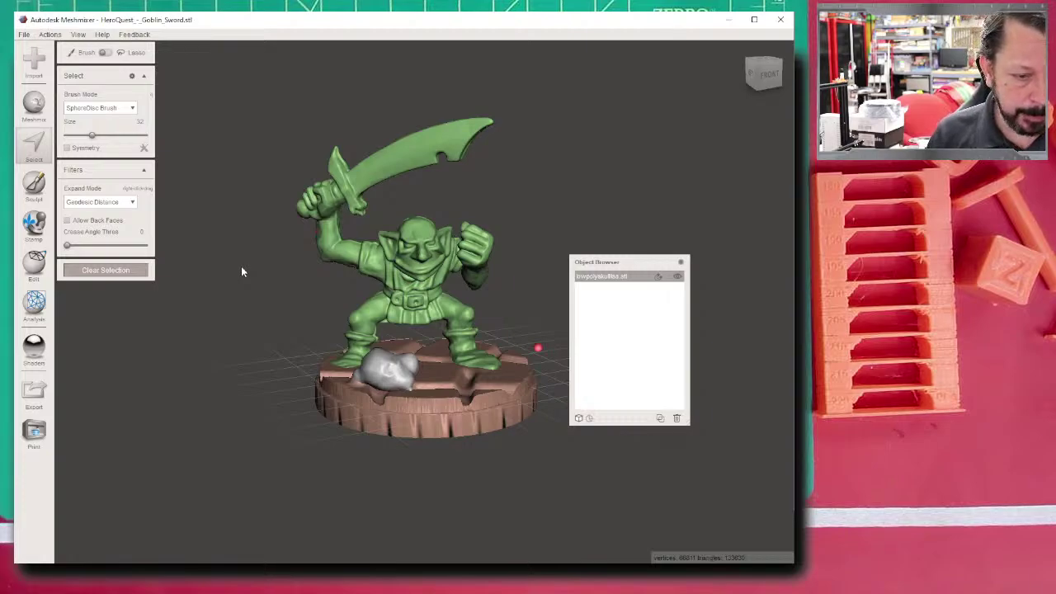
click(114, 275)
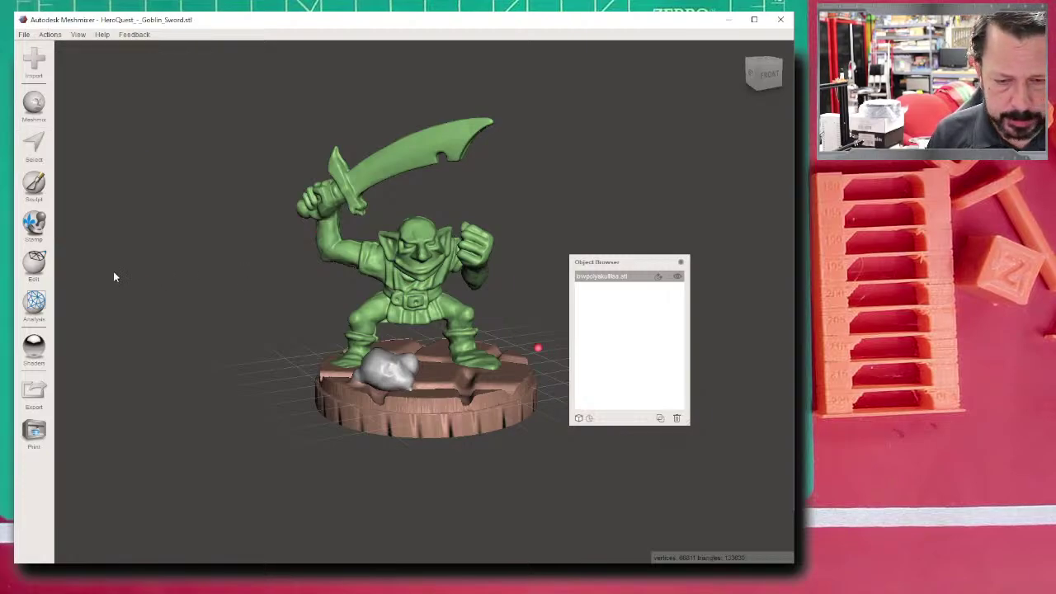
right_drag(219, 338, 232, 294)
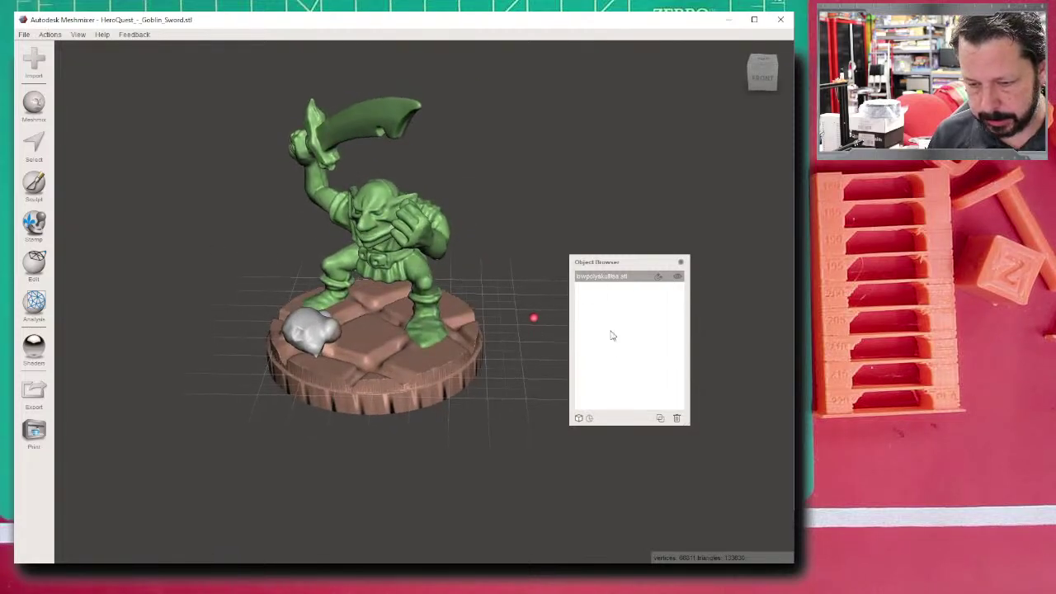
- Export the miniature to the Desktop in STL Binary Format under the file name goblin
click(25, 35)
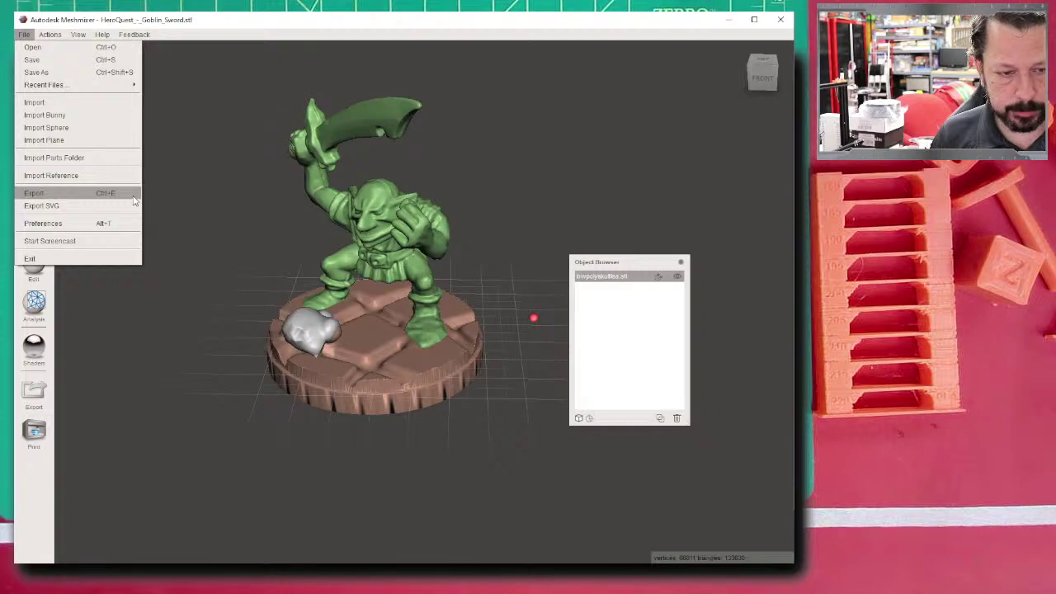
click(80, 195)
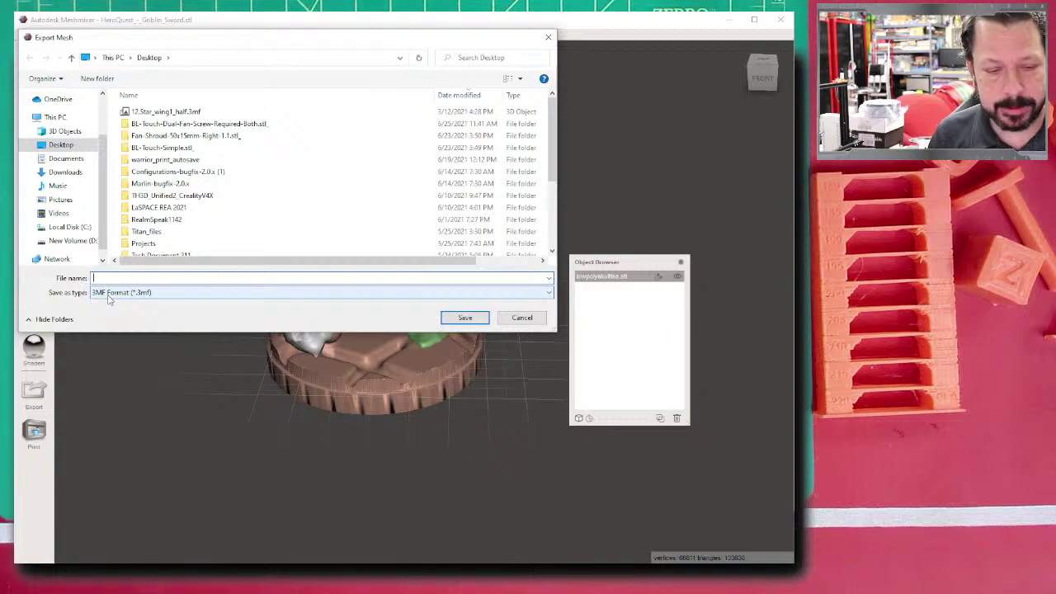
click(109, 293)
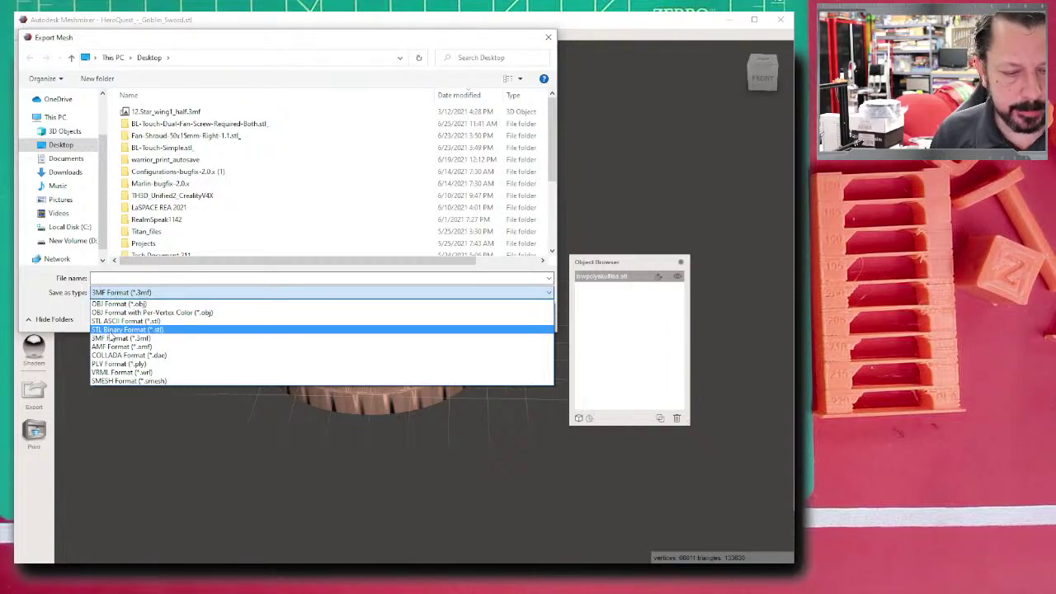
click(110, 330)
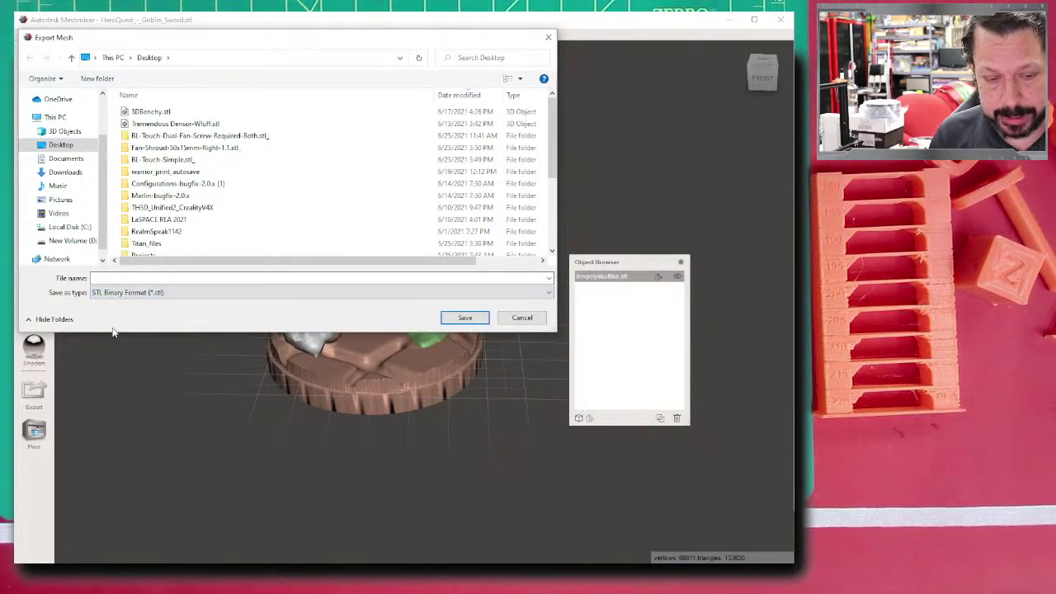
click(113, 278)
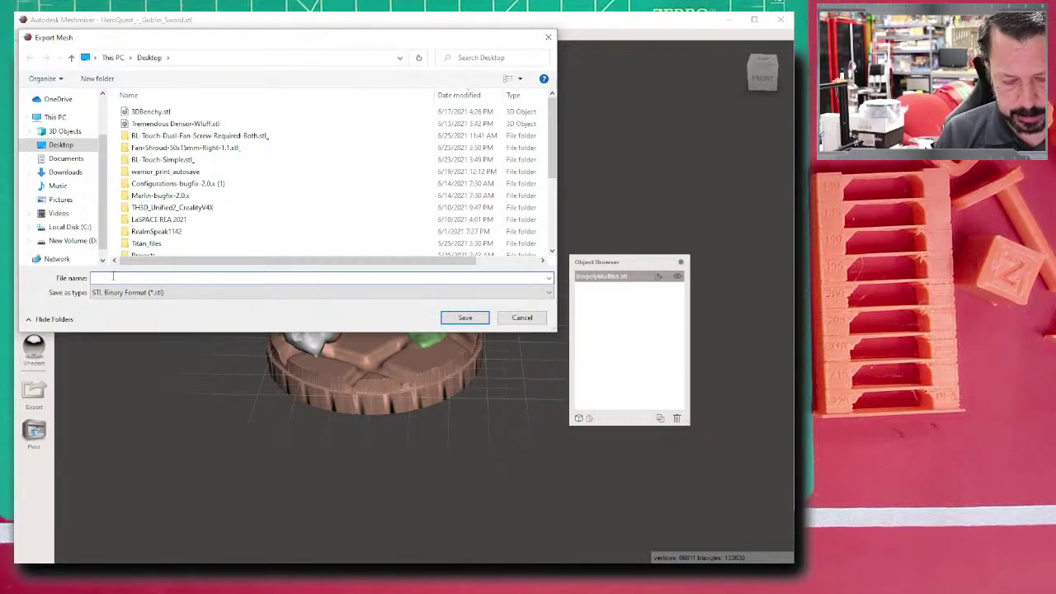
text(goblin)
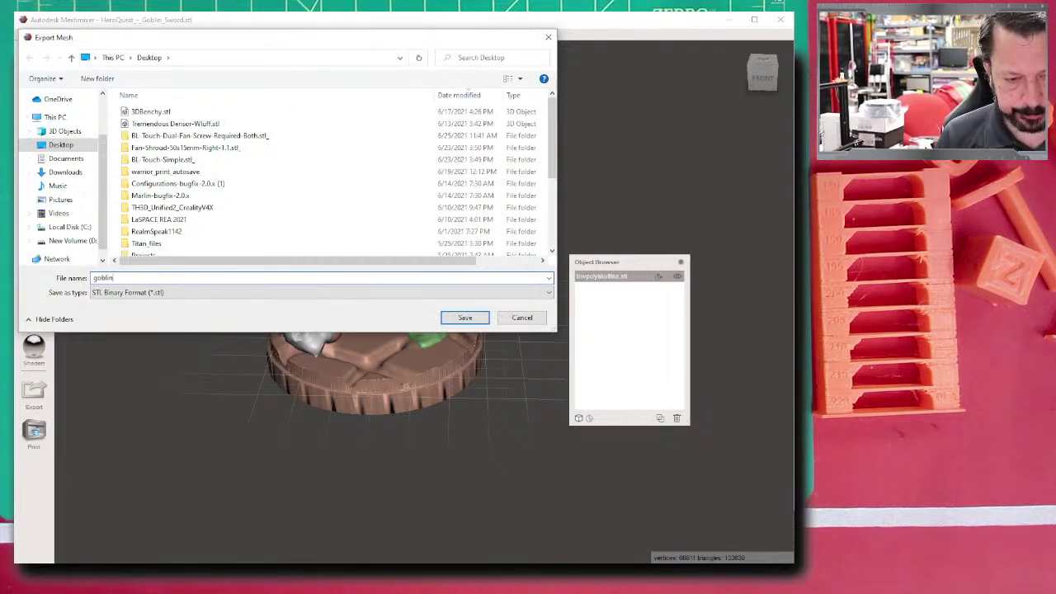
click(465, 318)
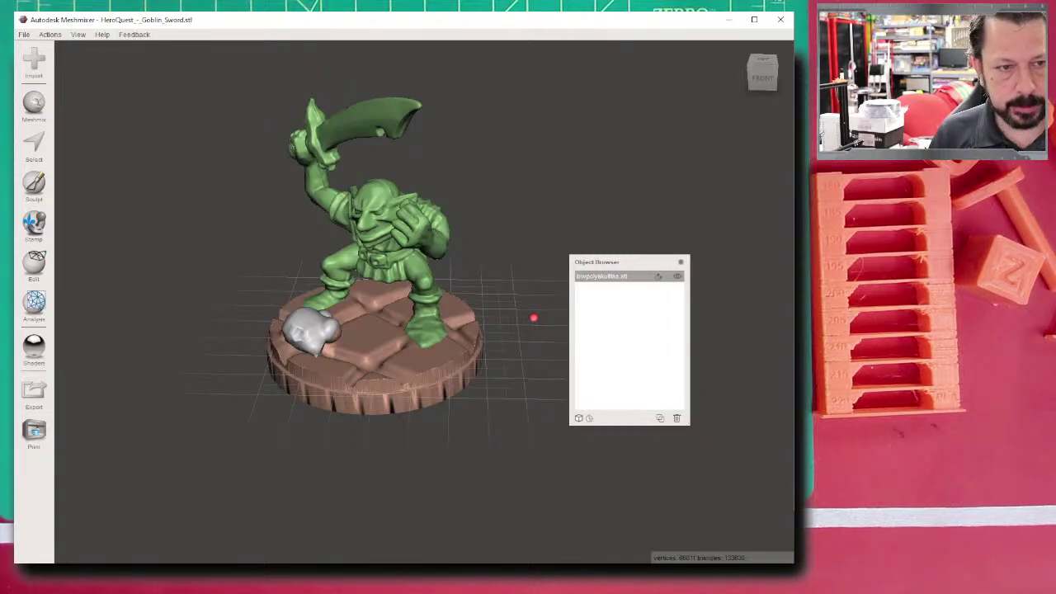
key(super)
text(cu)
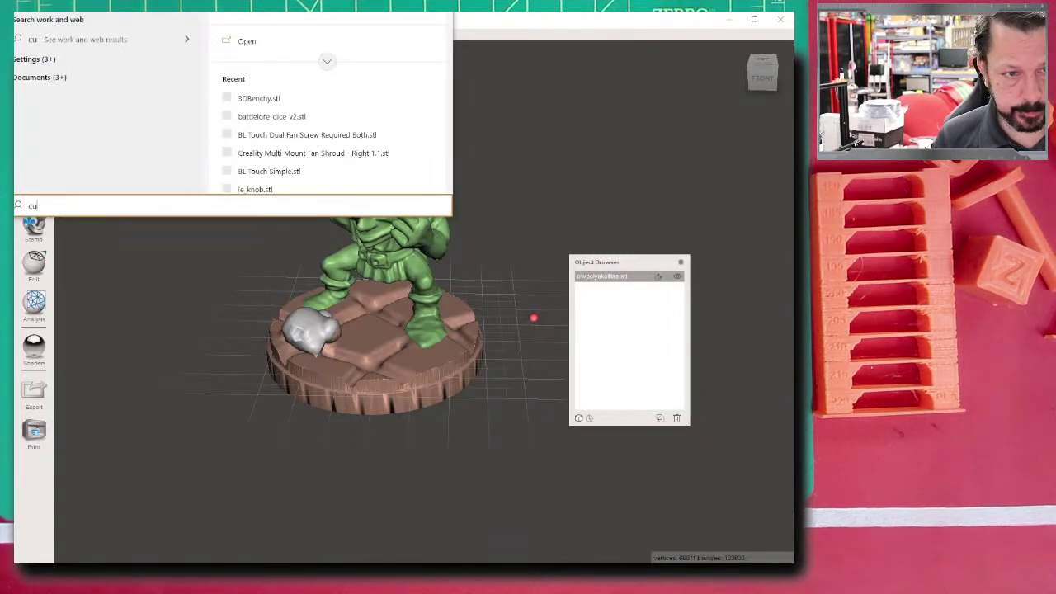
key(Escape)
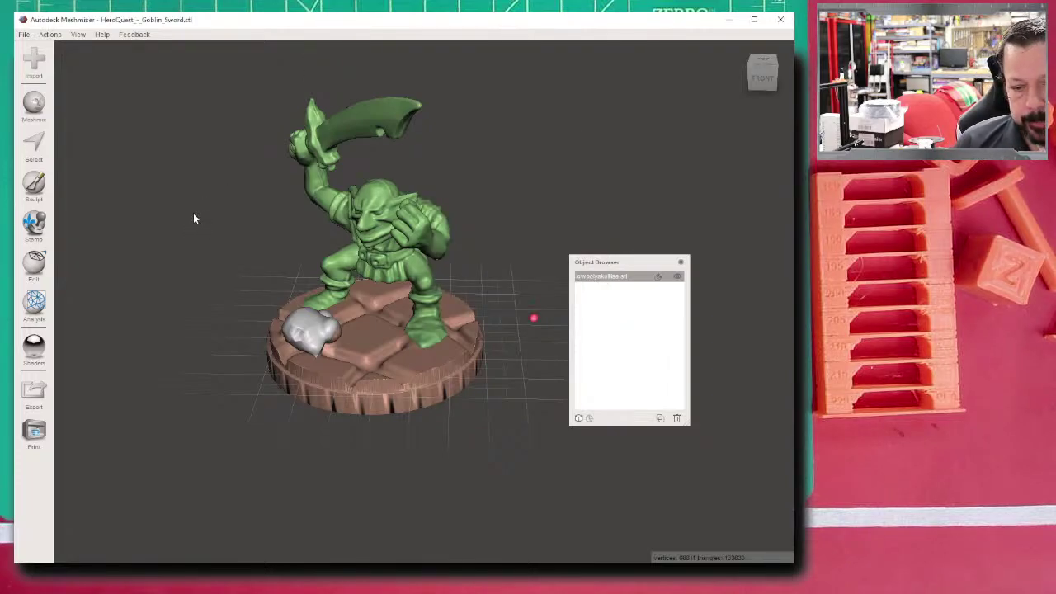
- Examine the goblin's new pose up close and briefly hide and show the merged mesh
right_drag(193, 213, 242, 195)
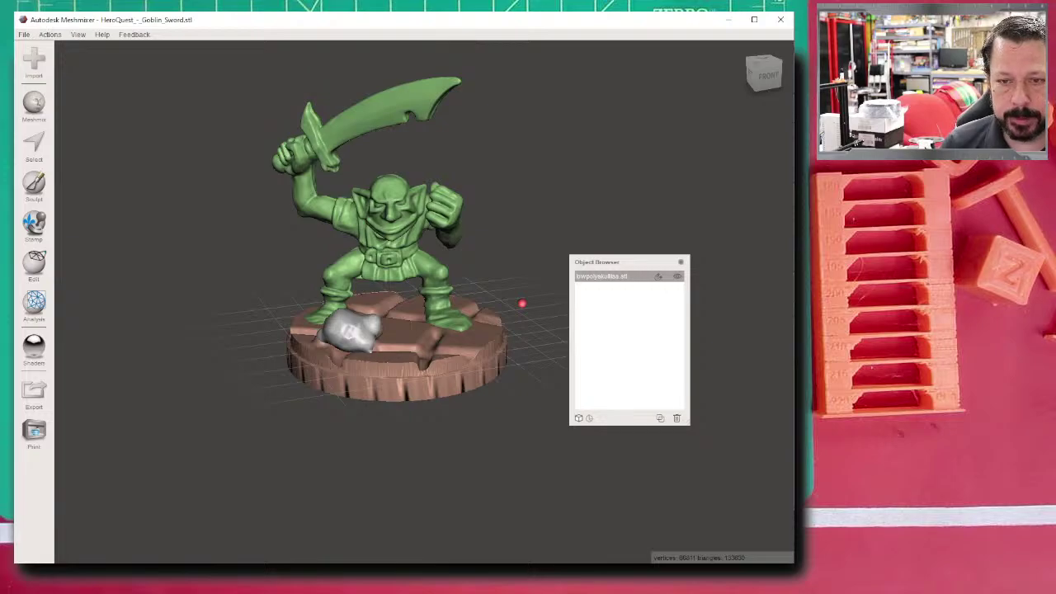
key(alt+Tab)
key(alt+Tab)
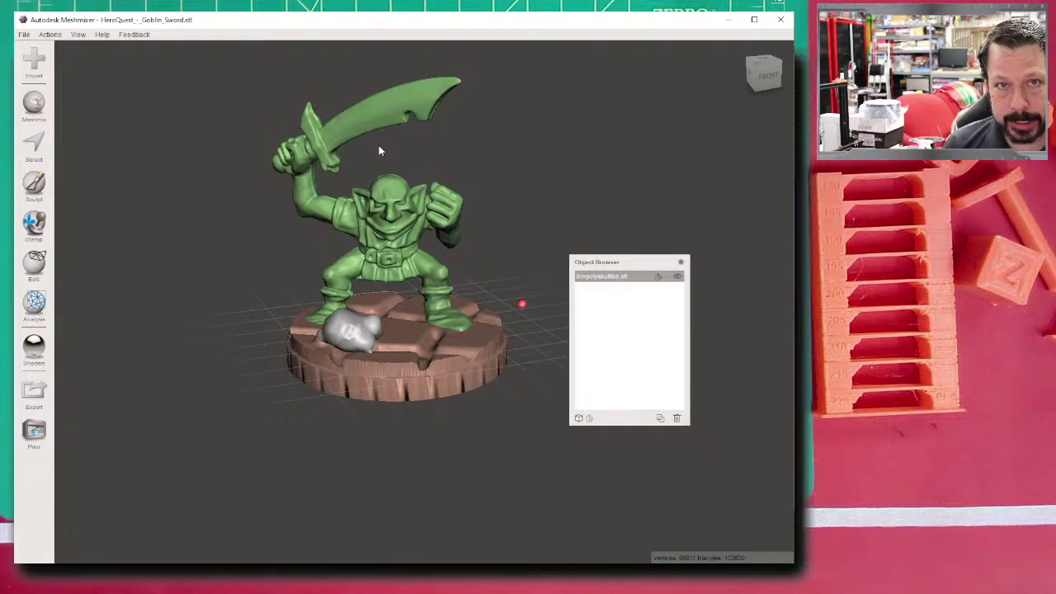
scroll(377, 154, up, 2)
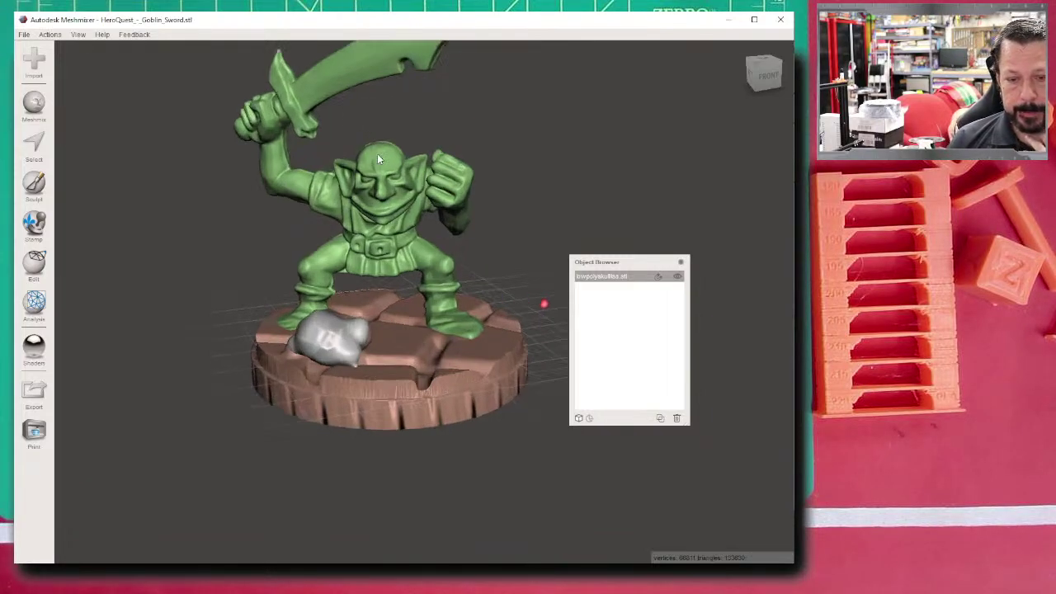
right_drag(377, 153, 334, 174)
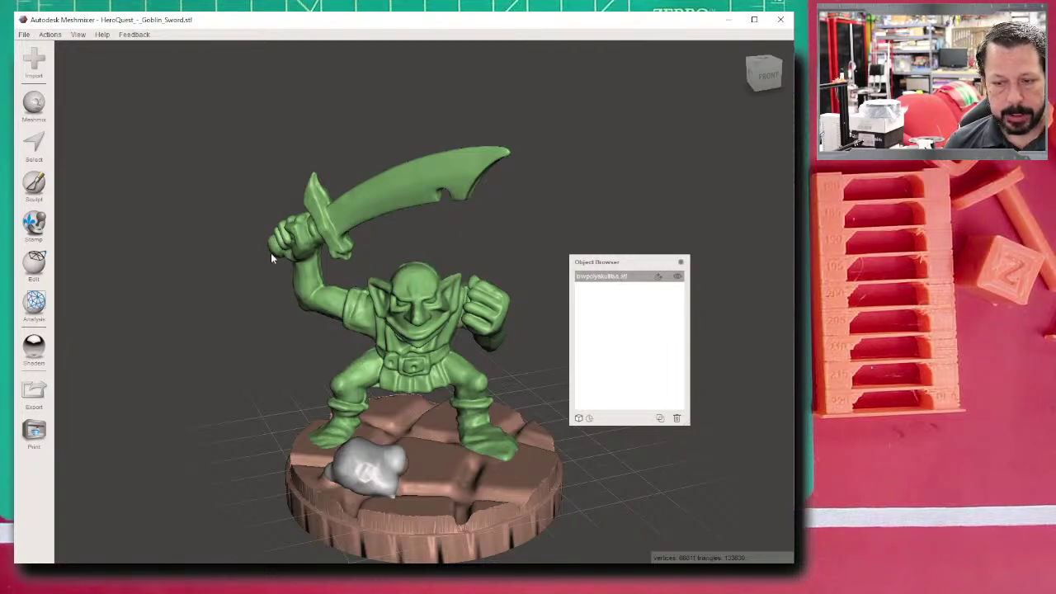
click(678, 278)
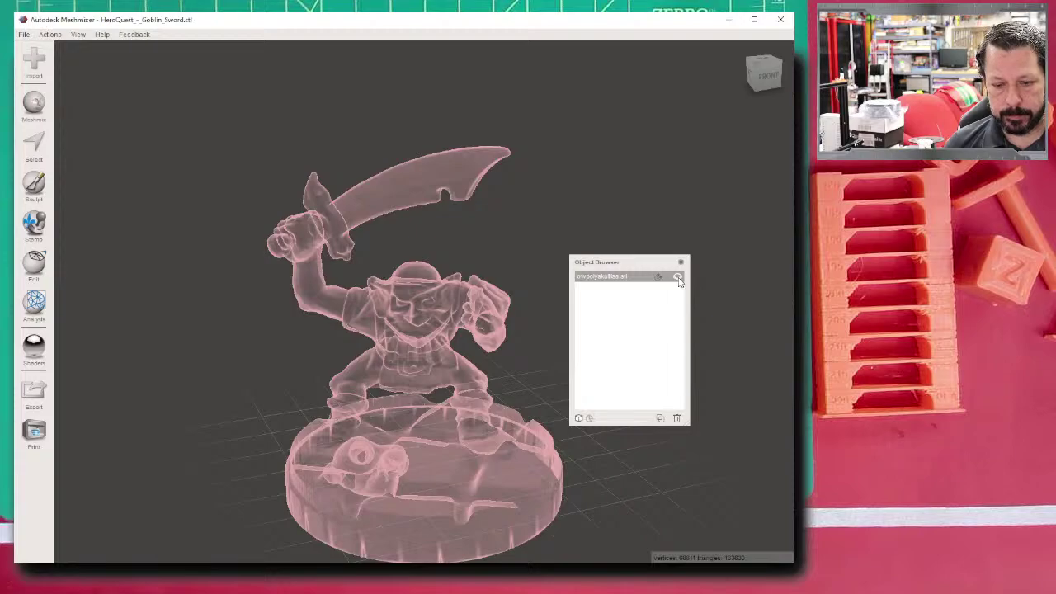
click(678, 278)
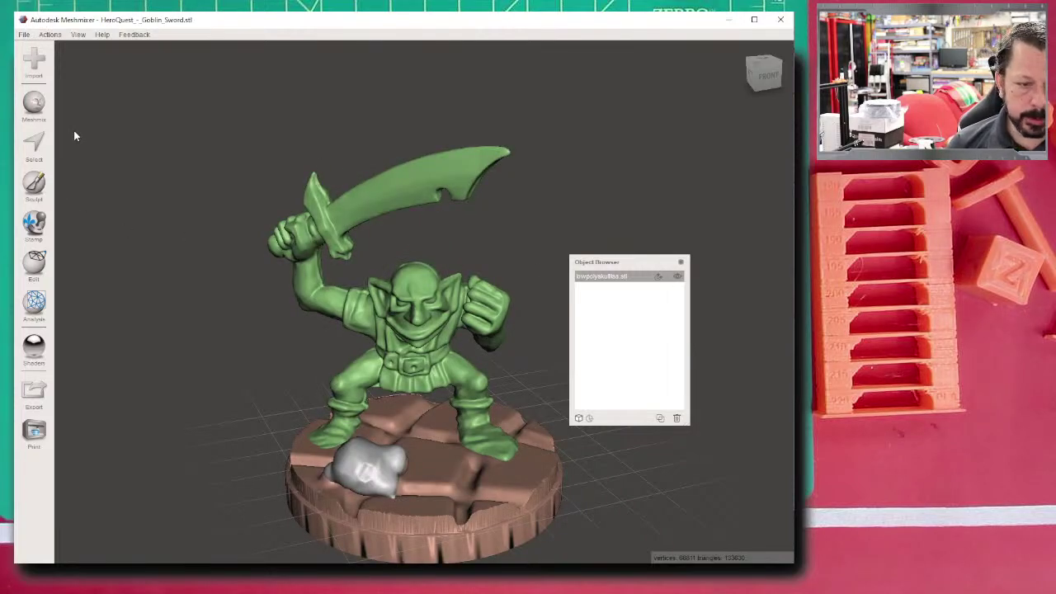
click(46, 278)
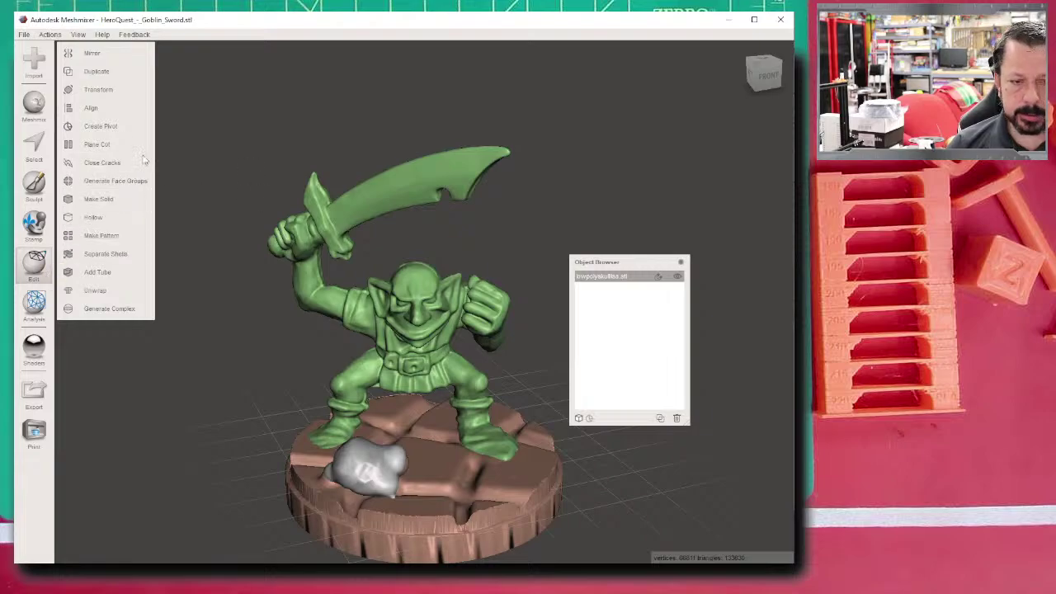
click(33, 149)
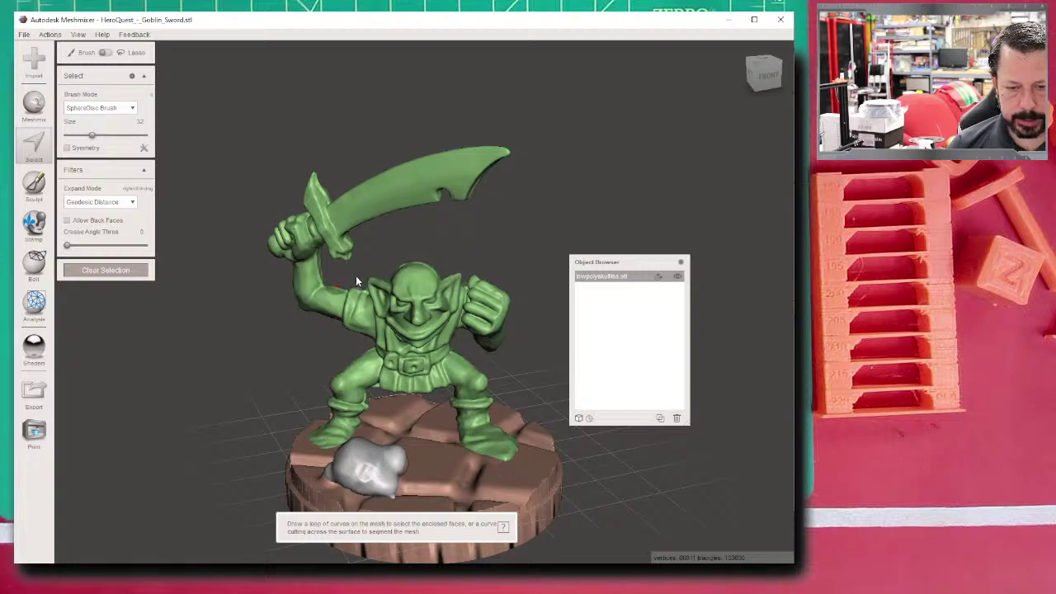
mouse_move(355, 274)
mouse_down()
mouse_move(340, 349)
mouse_move(355, 276)
mouse_up()
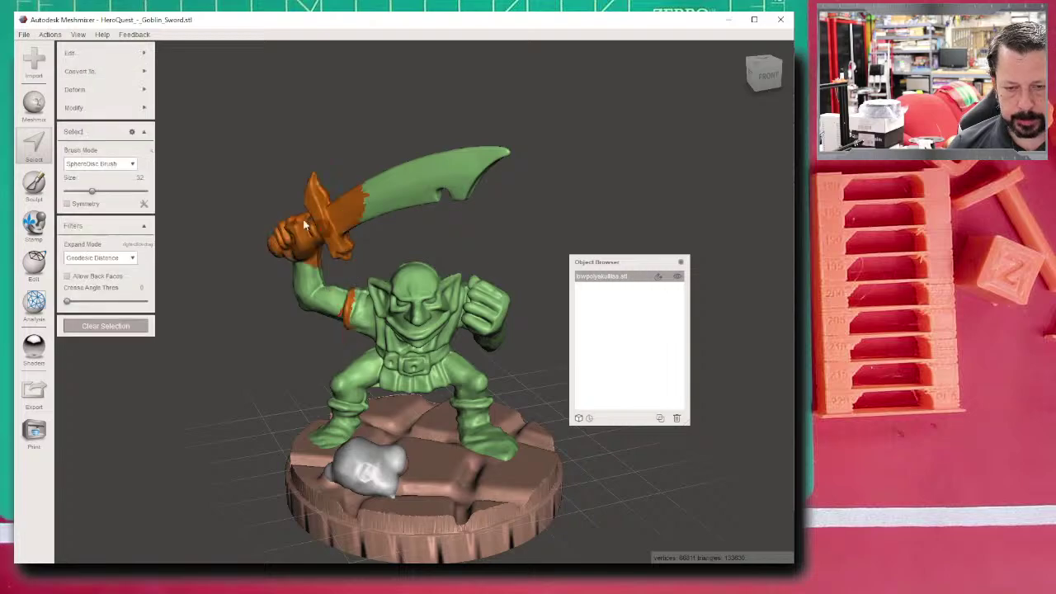
key(Escape)
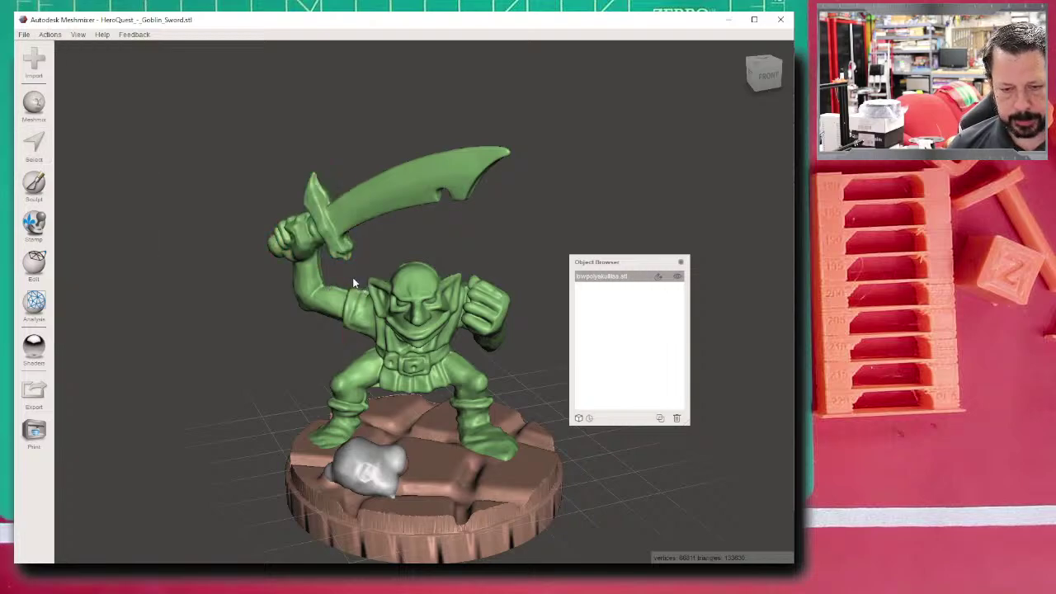
- Lasso-select the goblin's upper sword arm from the elbow up to and including the sleeve
key(s)
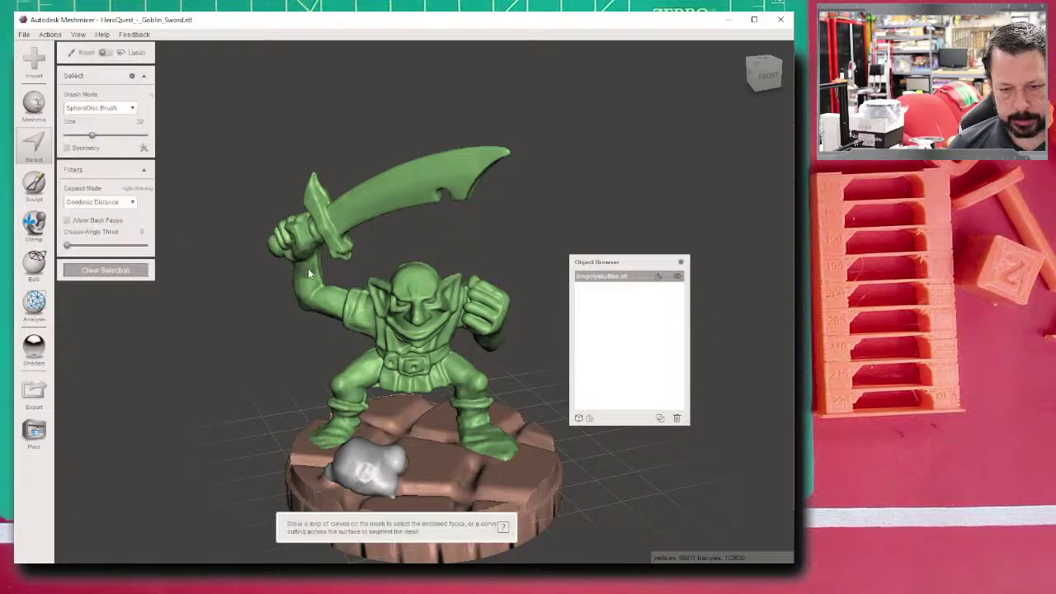
mouse_move(342, 279)
mouse_down()
mouse_move(311, 302)
mouse_move(333, 338)
mouse_up()
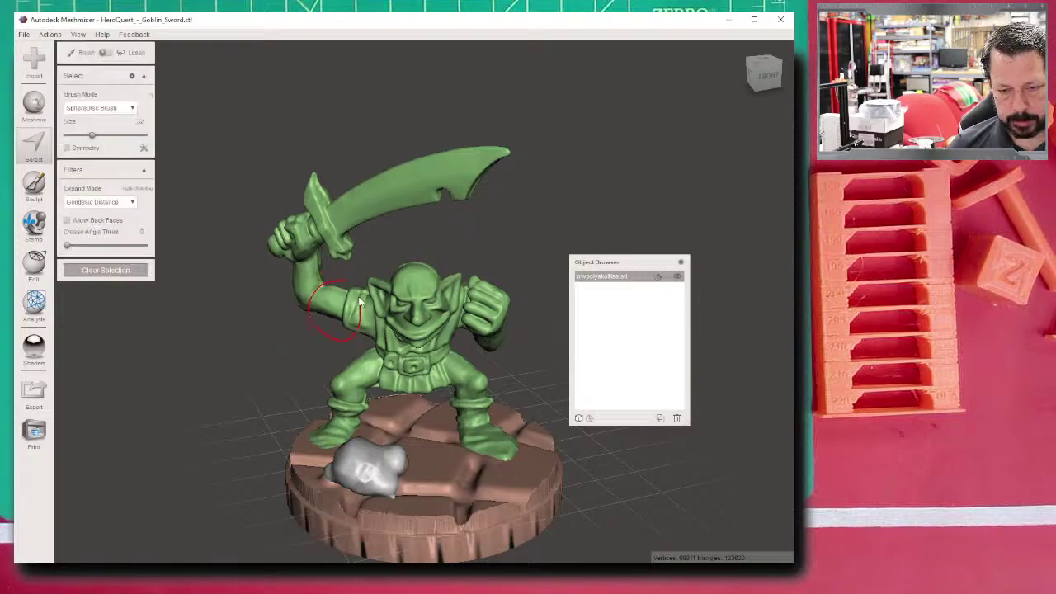
click(343, 277)
mouse_move(295, 333)
right_down()
mouse_move(599, 311)
mouse_move(462, 322)
mouse_move(309, 313)
mouse_move(310, 322)
right_up()
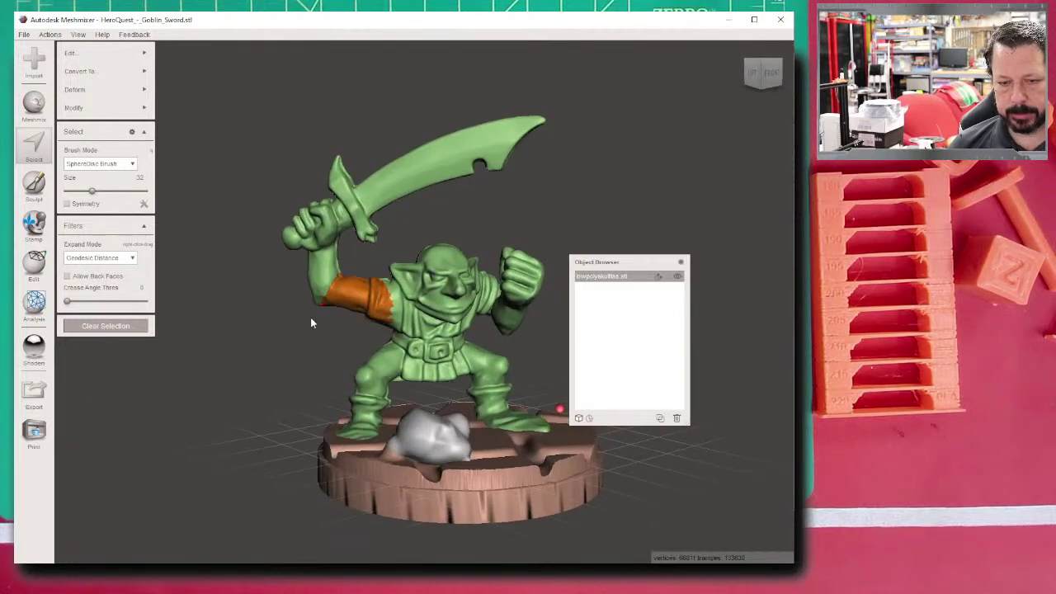
drag(378, 289, 379, 310)
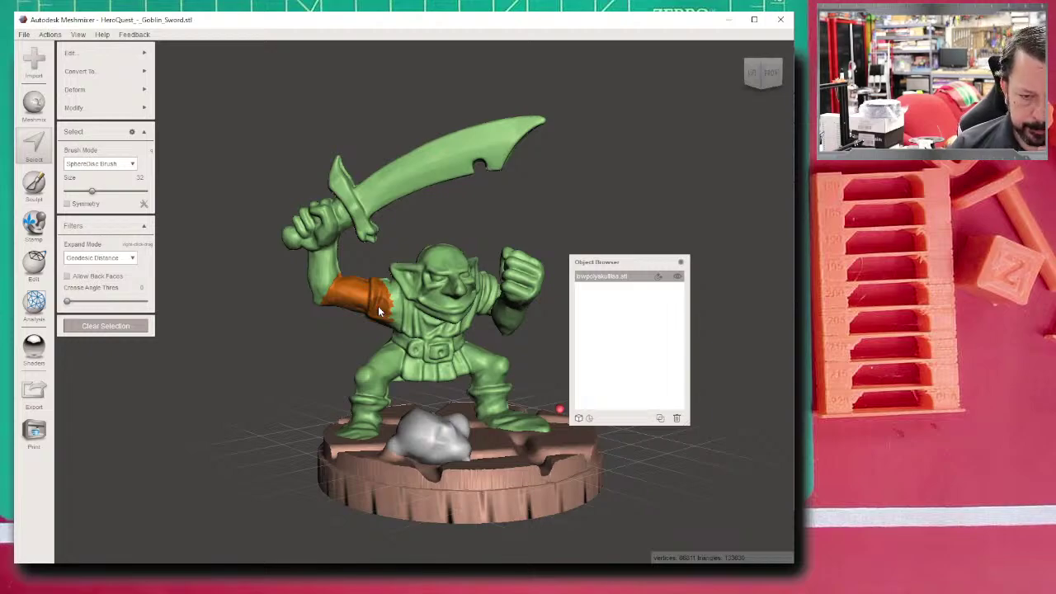
- Start a Plane Cut on the selected arm and rotate and shift the plane until it crosses the upper arm at the sleeve's edge
click(91, 109)
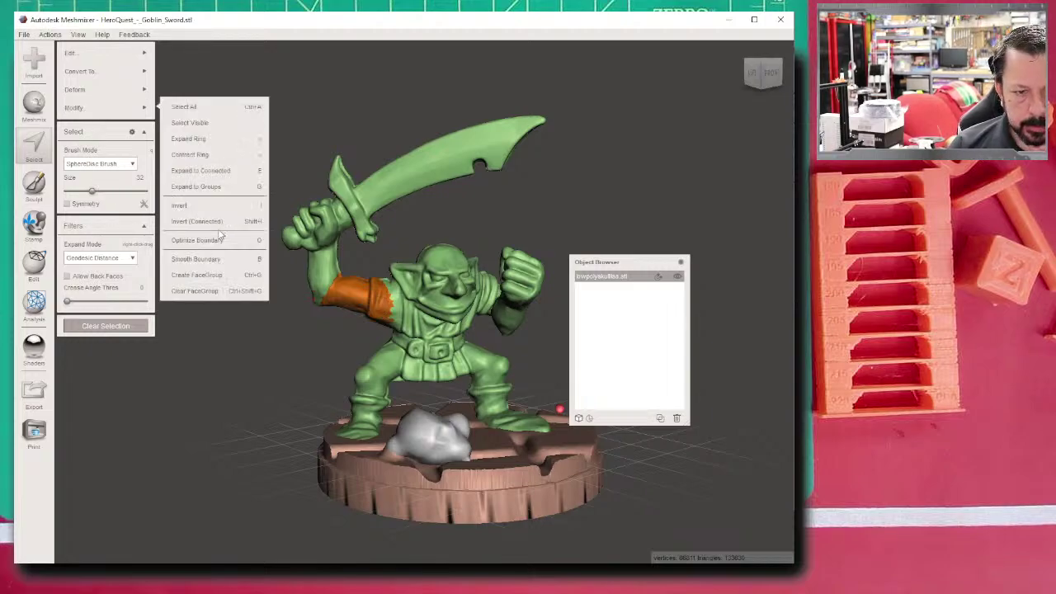
click(99, 53)
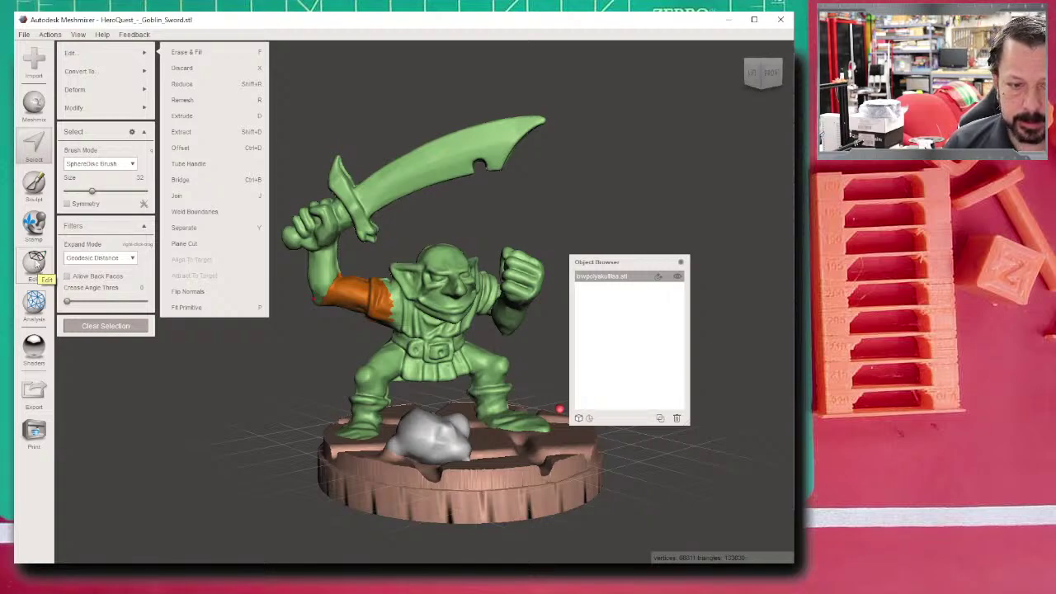
click(203, 239)
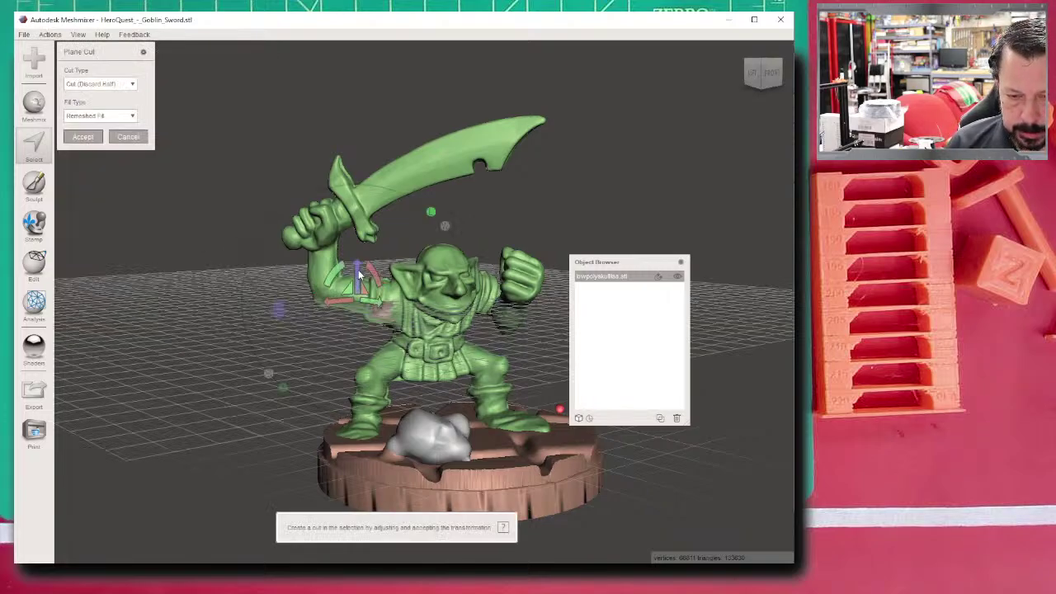
drag(333, 276, 350, 317)
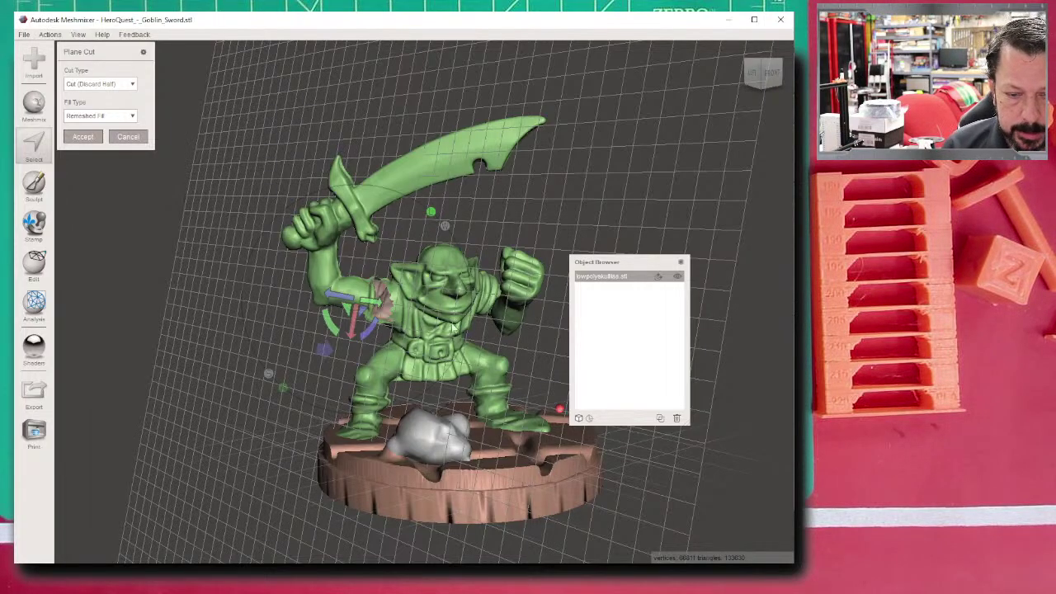
right_drag(452, 327, 422, 174)
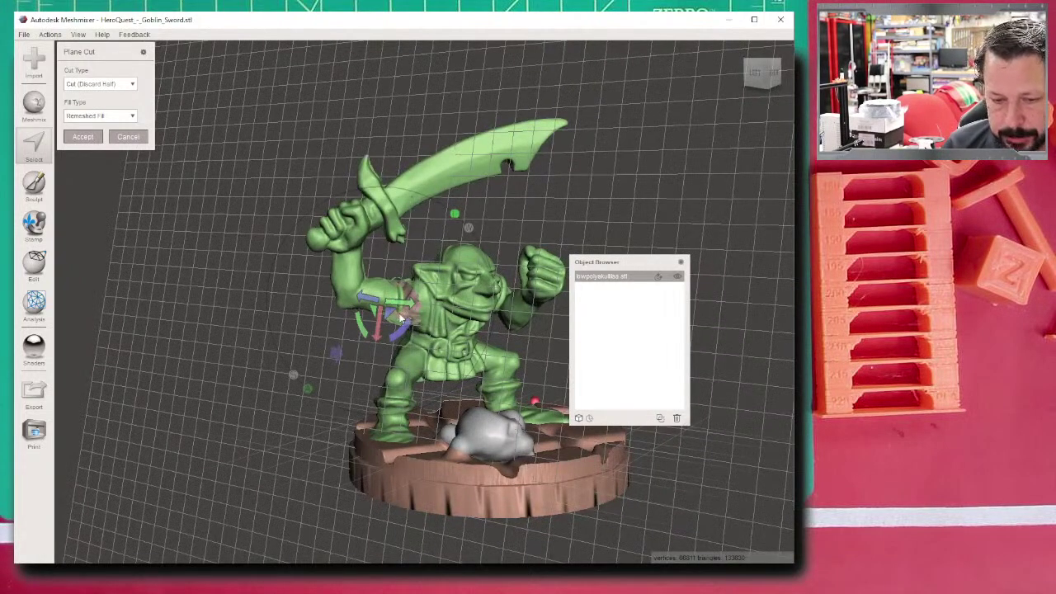
drag(373, 305, 381, 301)
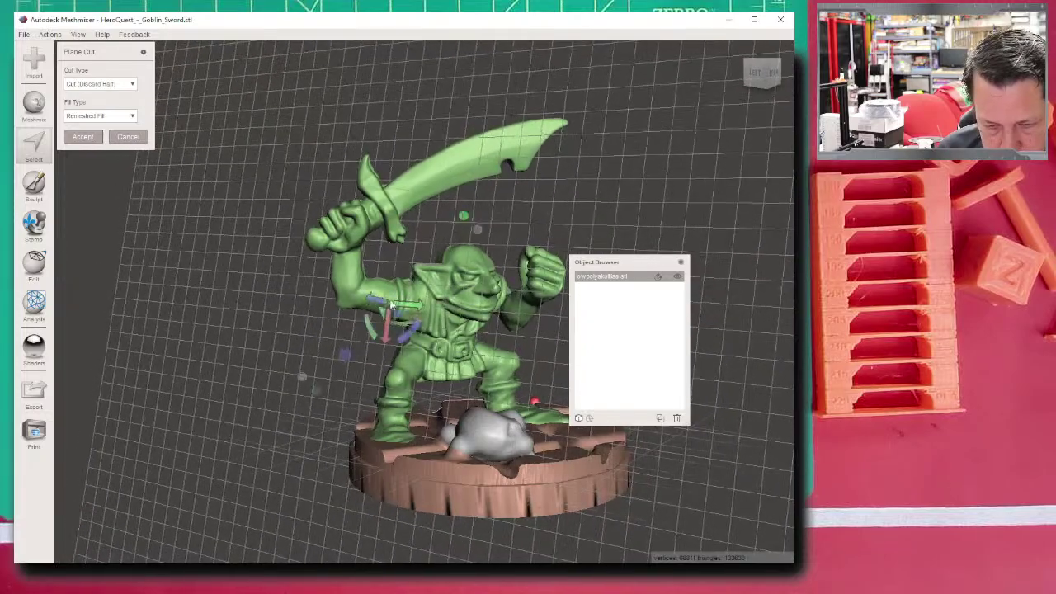
right_drag(381, 301, 280, 322)
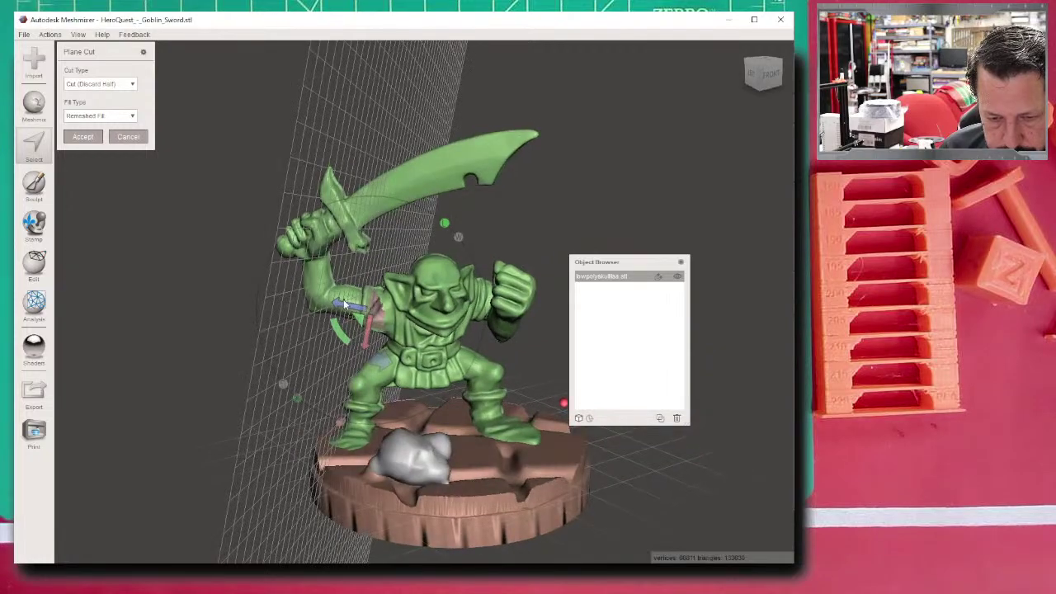
drag(347, 306, 306, 333)
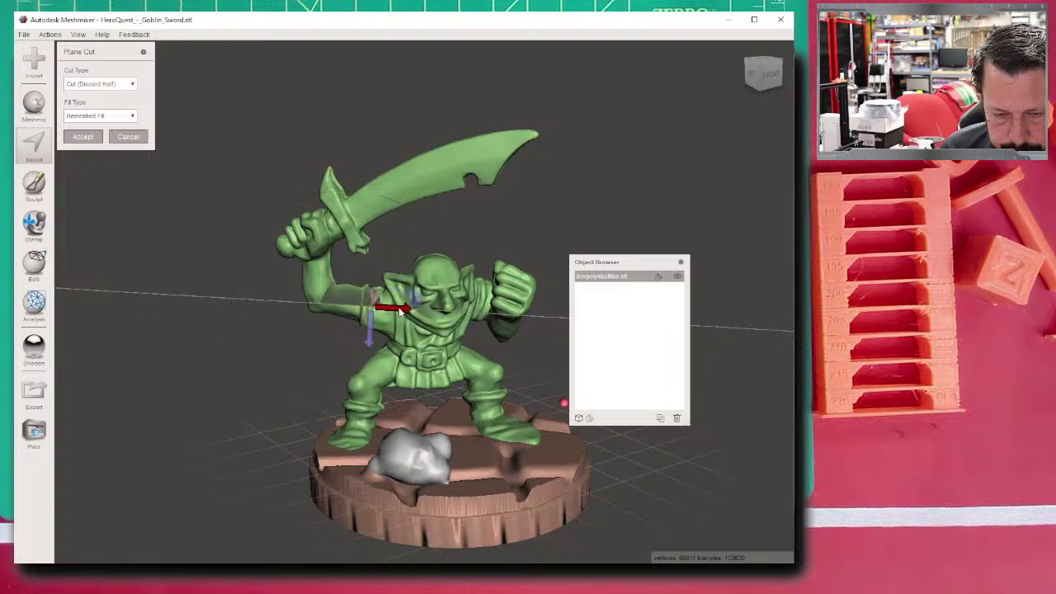
drag(404, 327, 396, 257)
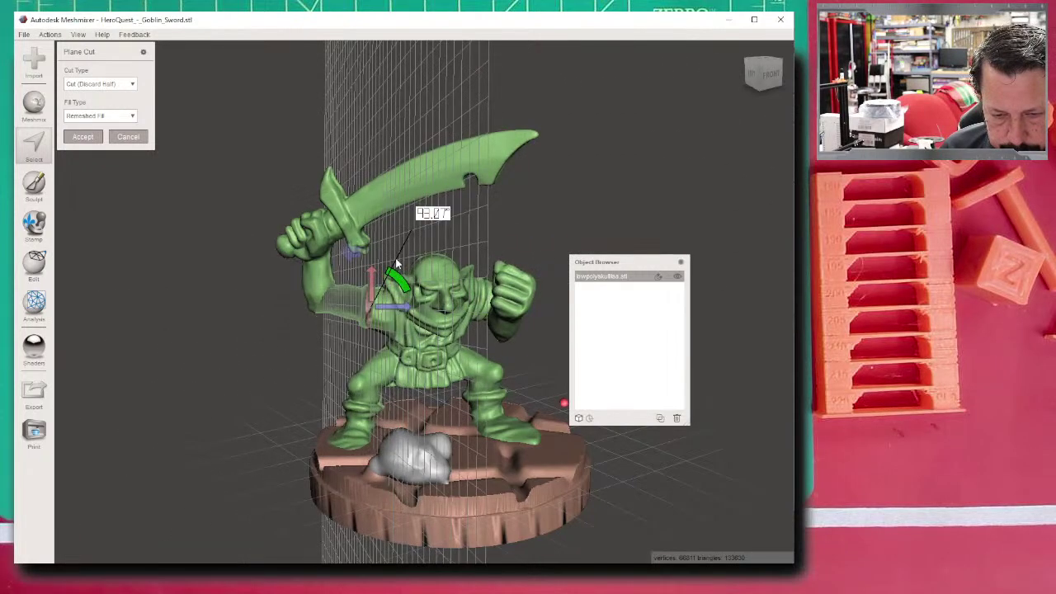
mouse_move(402, 305)
right_down()
mouse_move(390, 371)
mouse_move(390, 304)
mouse_move(376, 298)
mouse_move(420, 296)
right_up()
scroll(421, 281, up, 3)
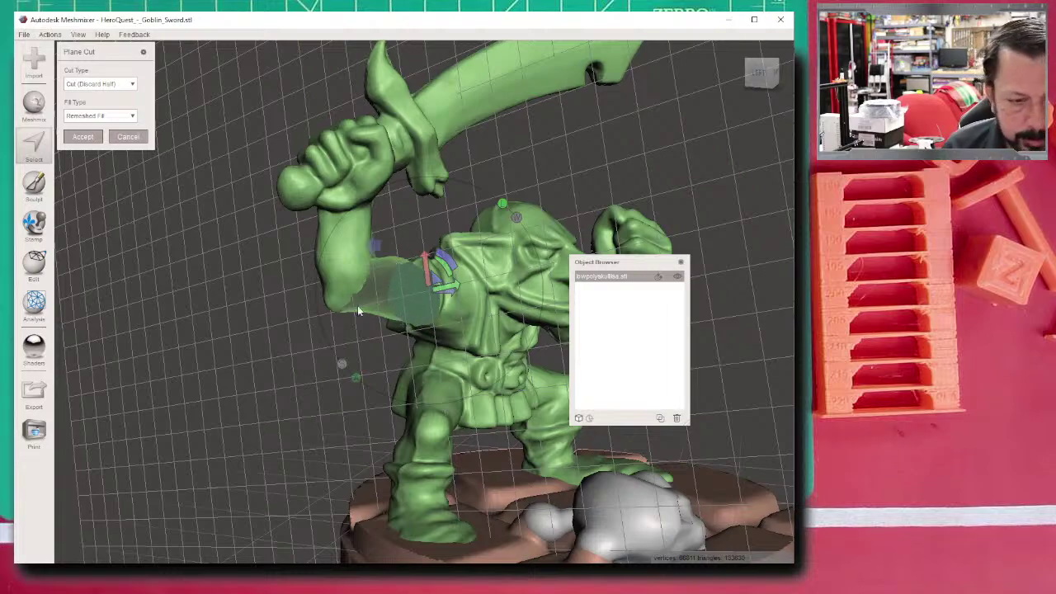
- Set the cut type to Slice (Keep Both) with Remeshed Fill and accept the plane cut through the sword arm
click(99, 85)
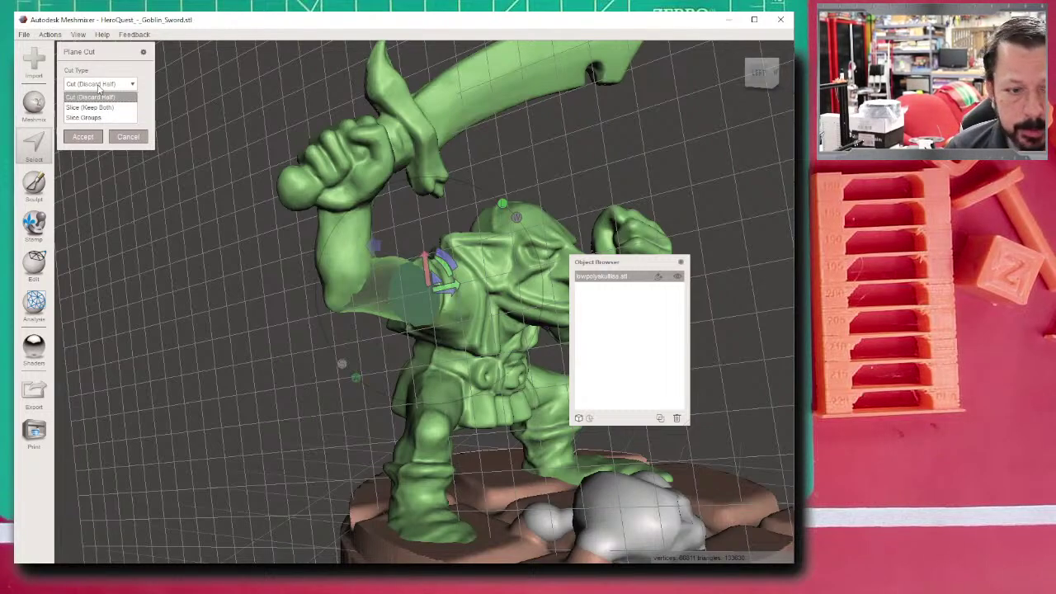
click(94, 108)
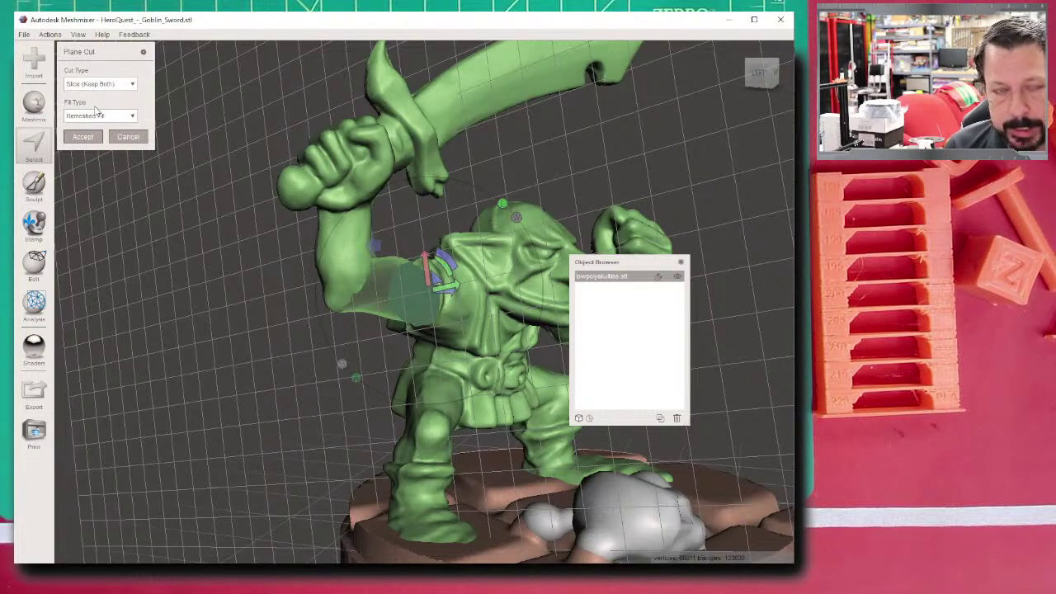
click(89, 136)
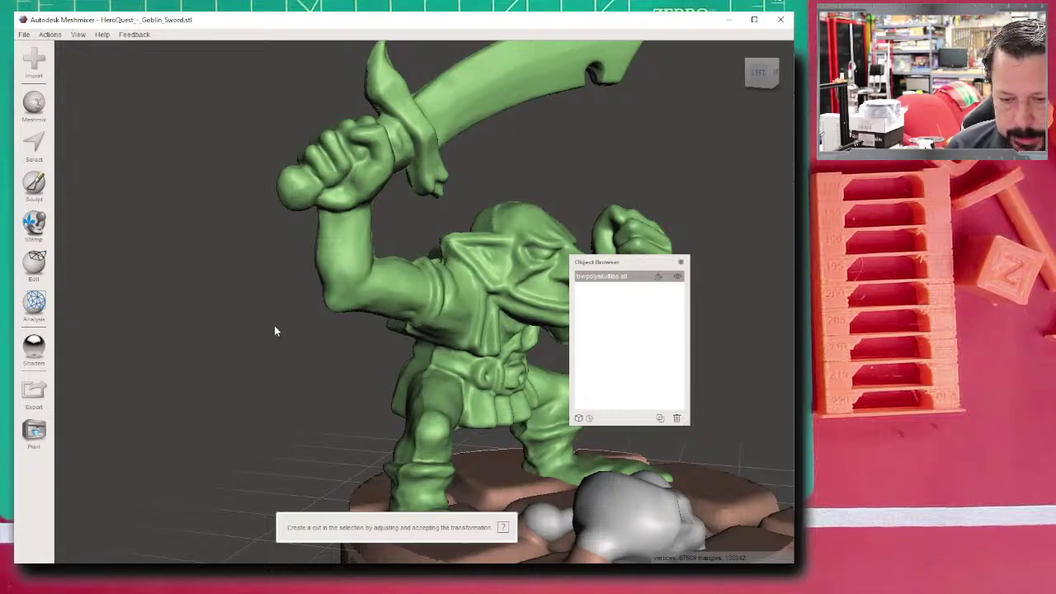
right_drag(336, 348, 384, 259)
key(f)
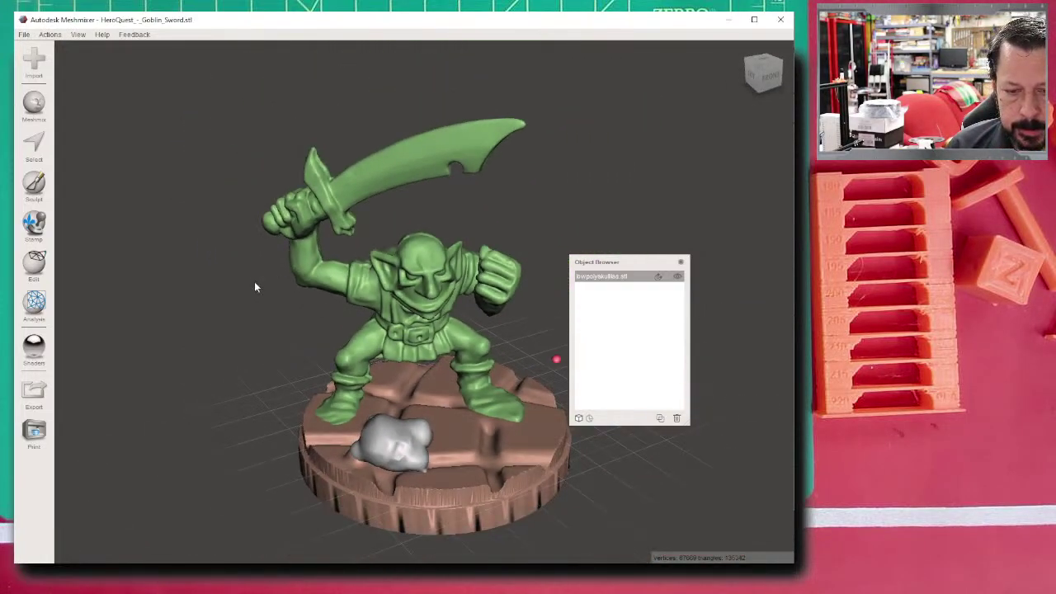
- Separate the miniature's shells into individual objects, check the goblin body, and select the sword arm shell
click(40, 268)
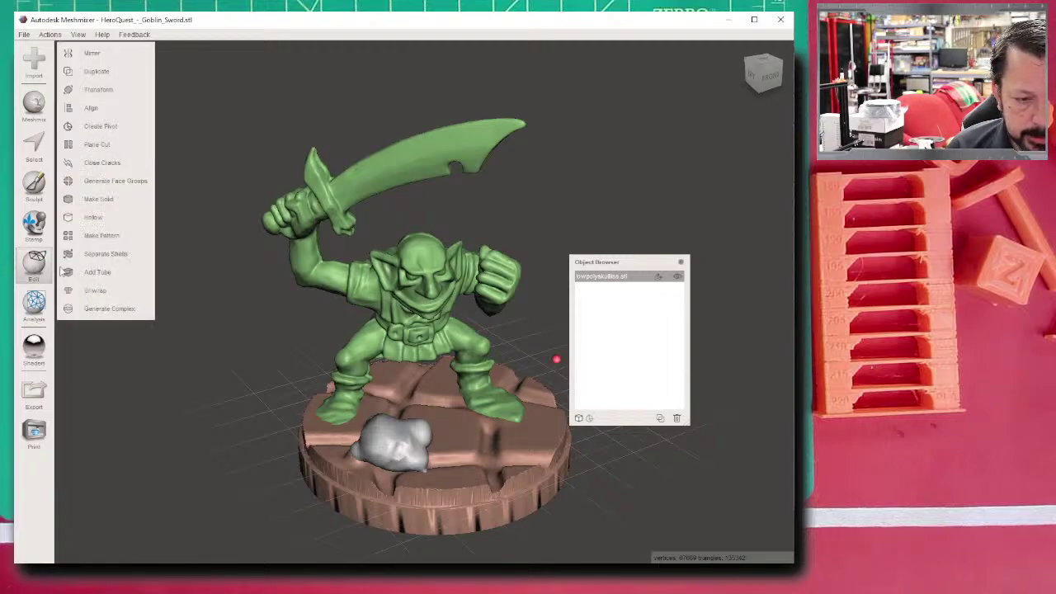
click(108, 261)
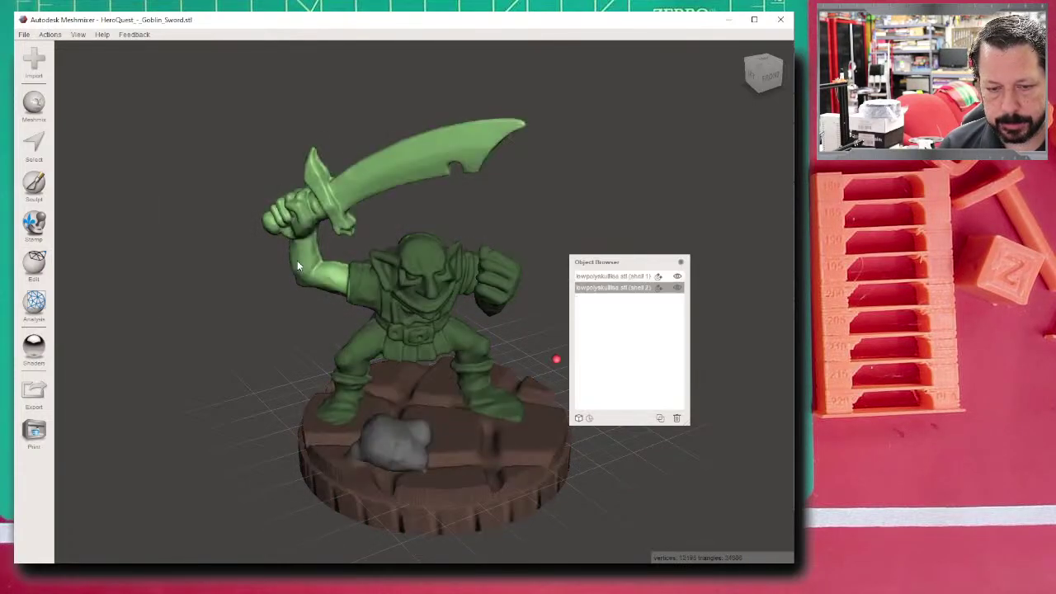
click(448, 297)
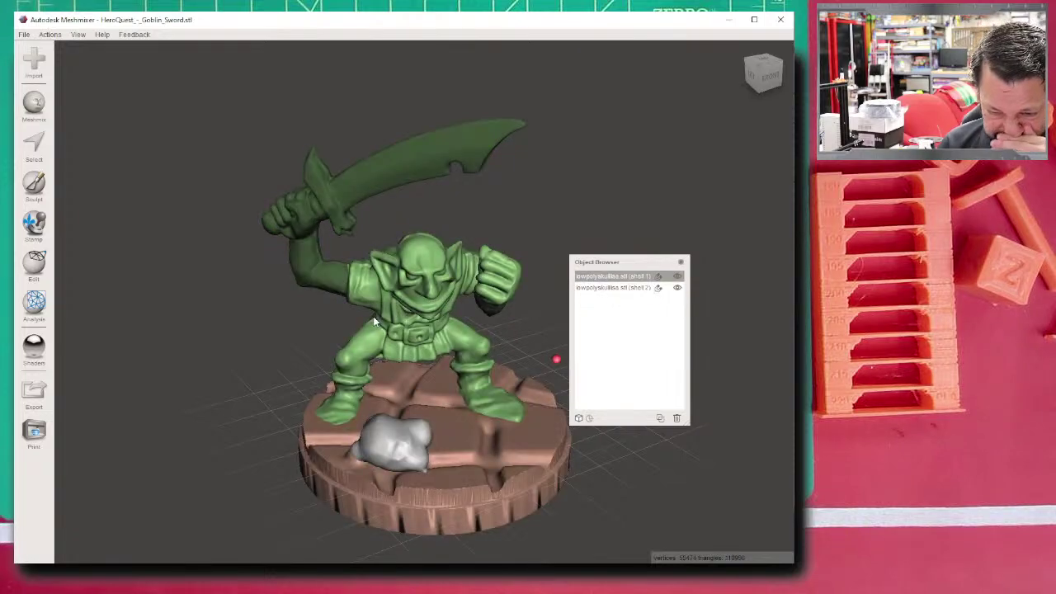
right_drag(358, 322, 297, 315)
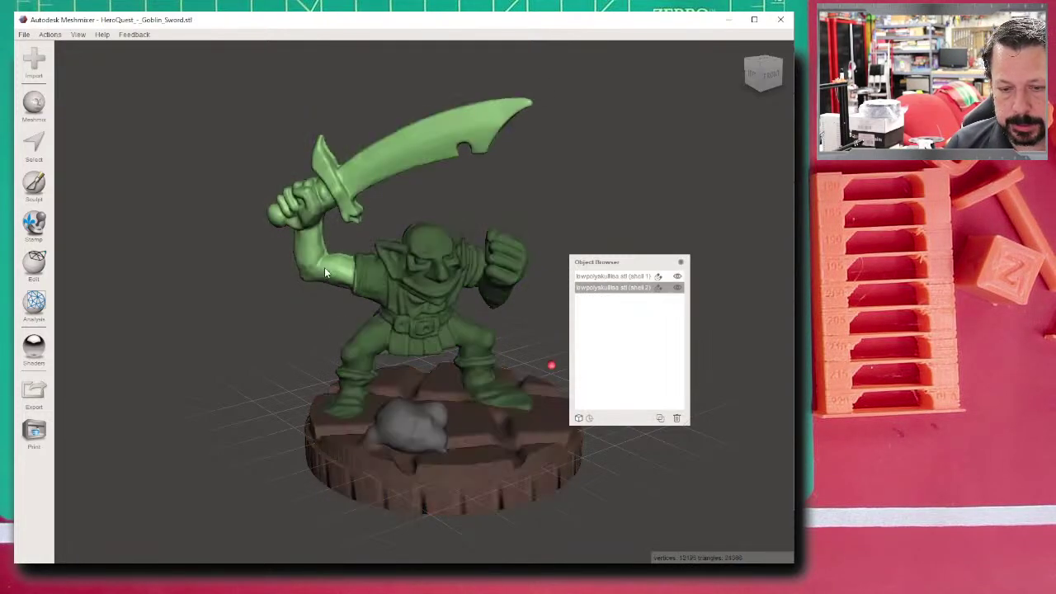
click(327, 269)
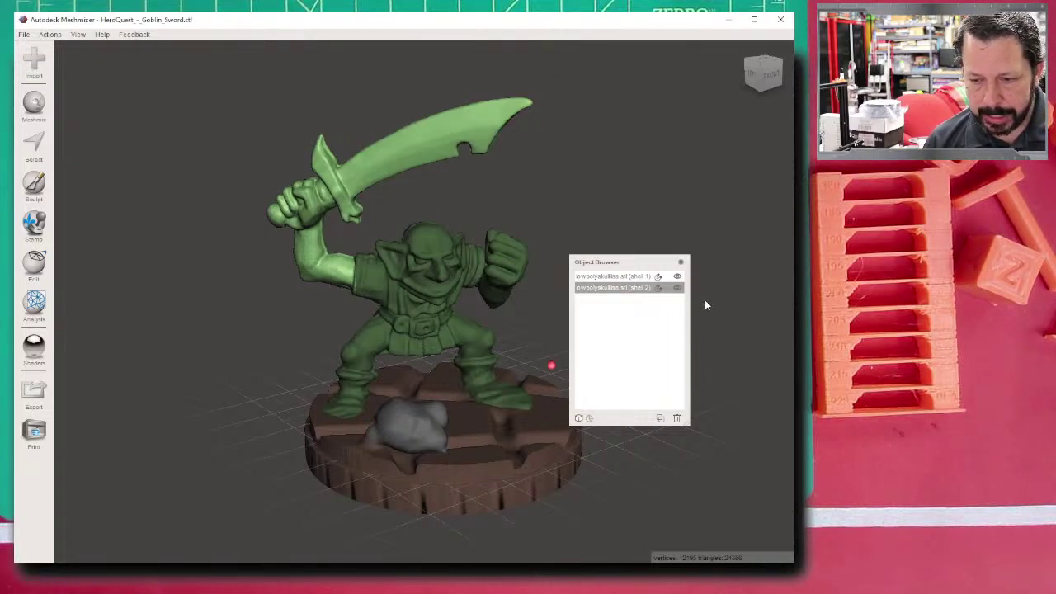
- Toggle the visibility of the sword arm and body shells to compare them, leaving only the body shell shown and active
click(678, 287)
click(612, 276)
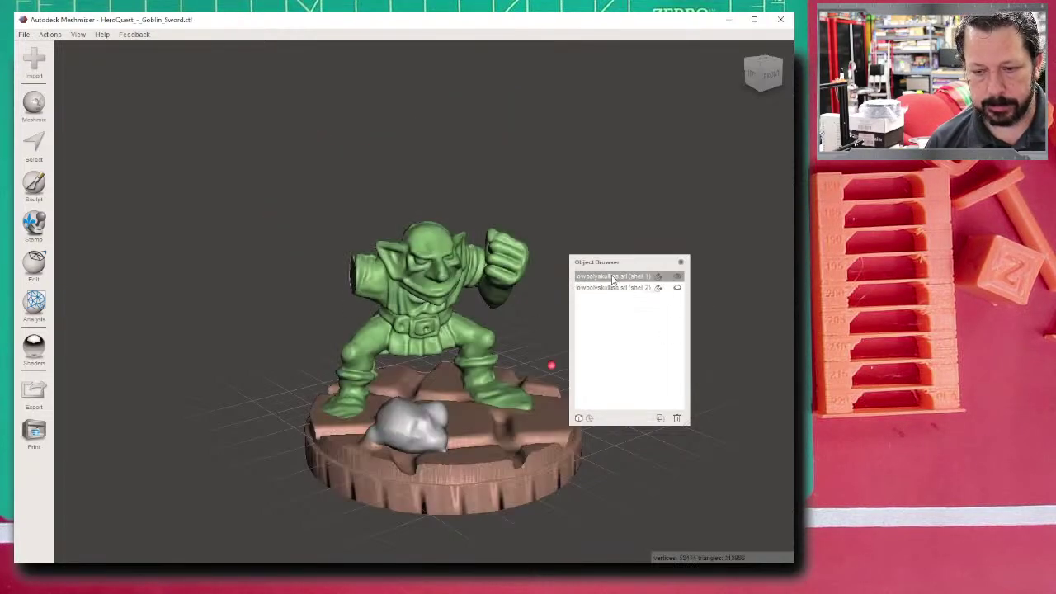
right_drag(397, 302, 430, 303)
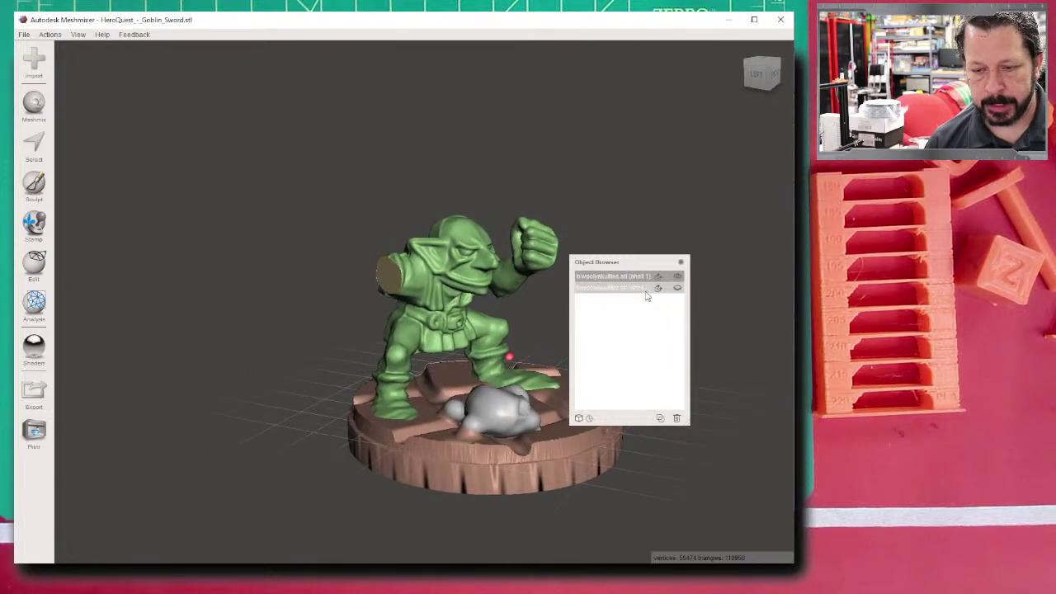
click(625, 288)
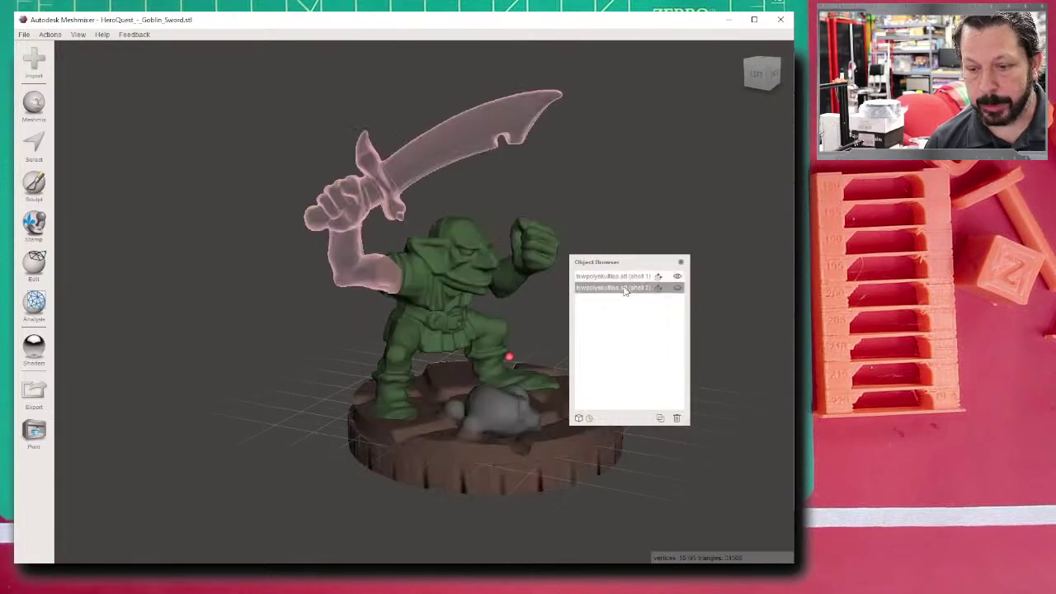
click(679, 289)
click(678, 282)
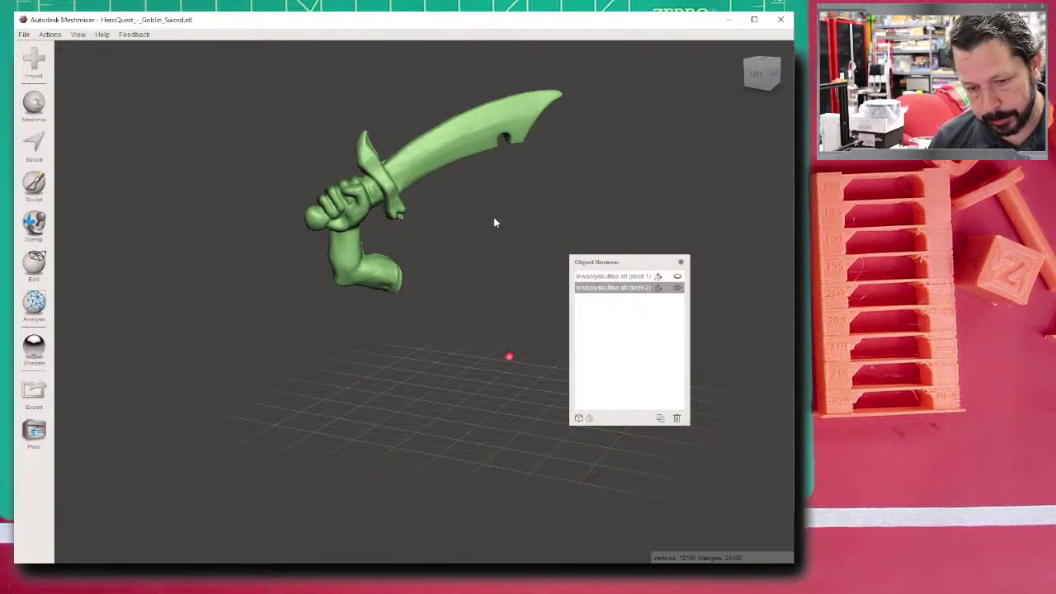
click(678, 276)
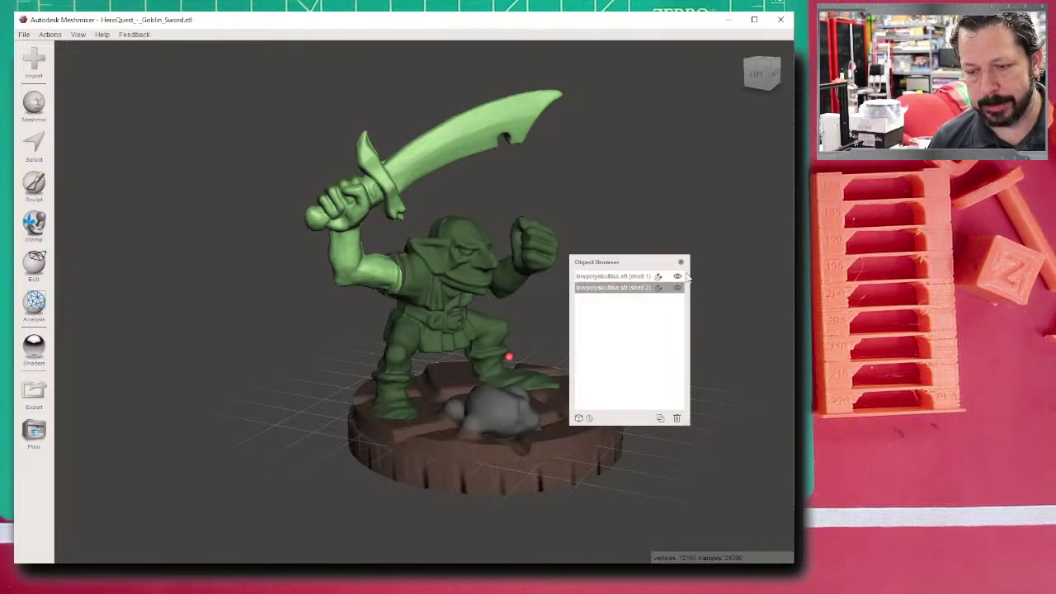
click(678, 288)
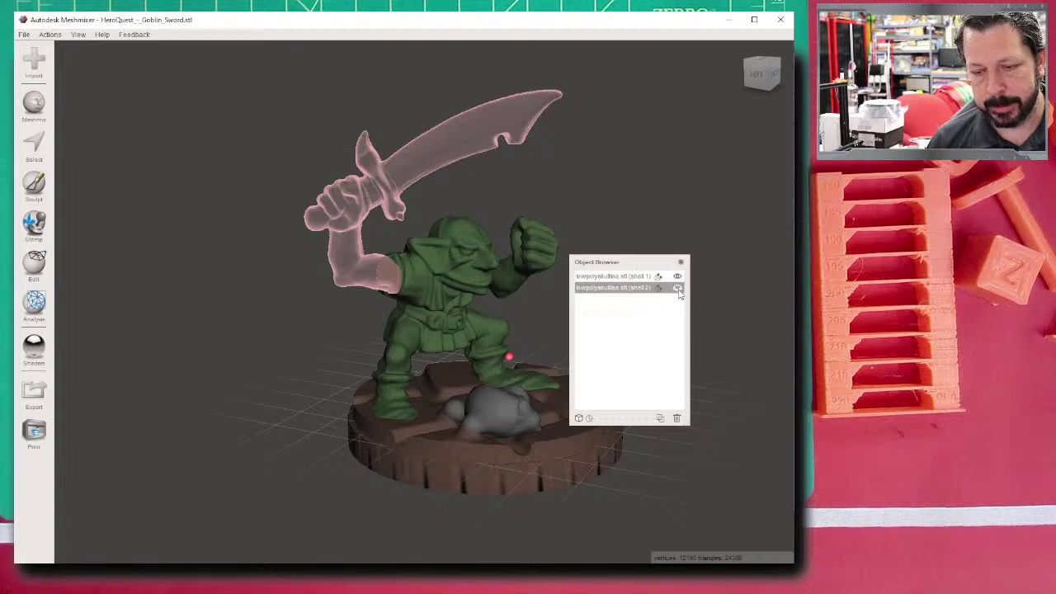
click(678, 288)
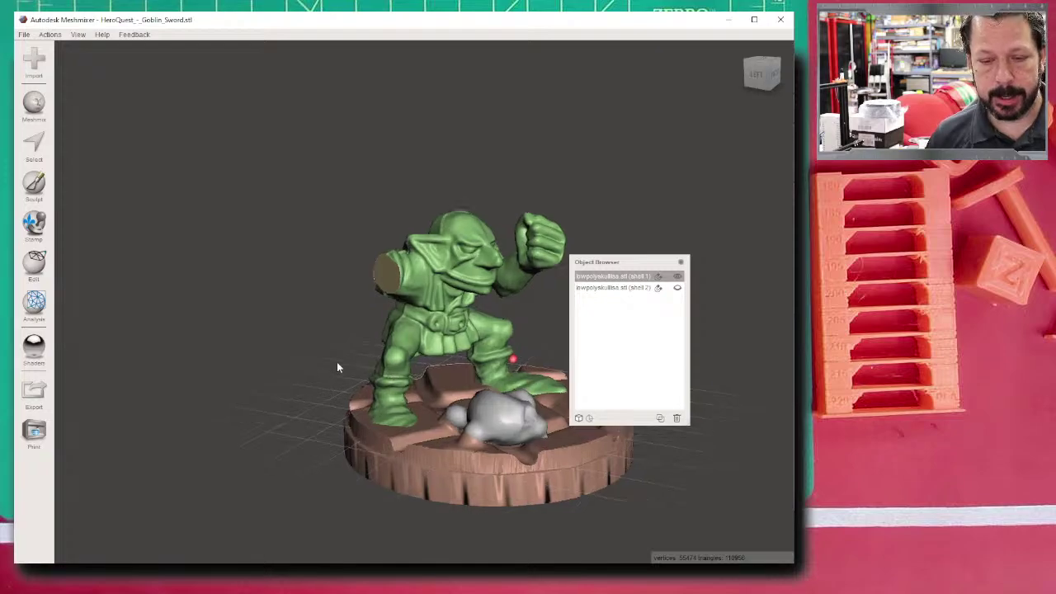
- Examine the flat cut face on the goblin's arm stump up close and from several angles
scroll(336, 363, up, 10)
scroll(467, 247, down, 2)
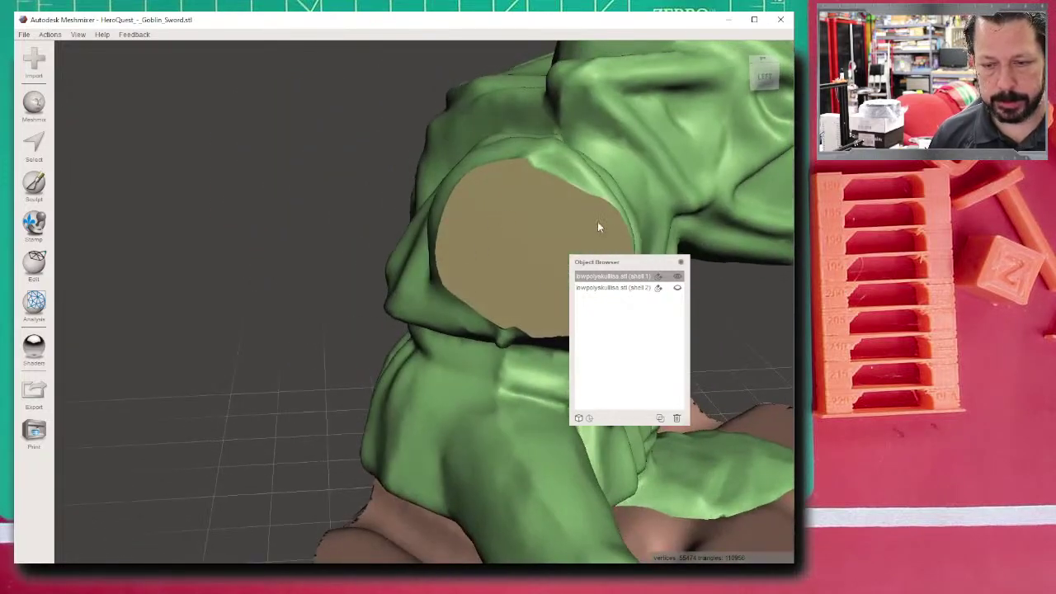
right_drag(533, 243, 493, 284)
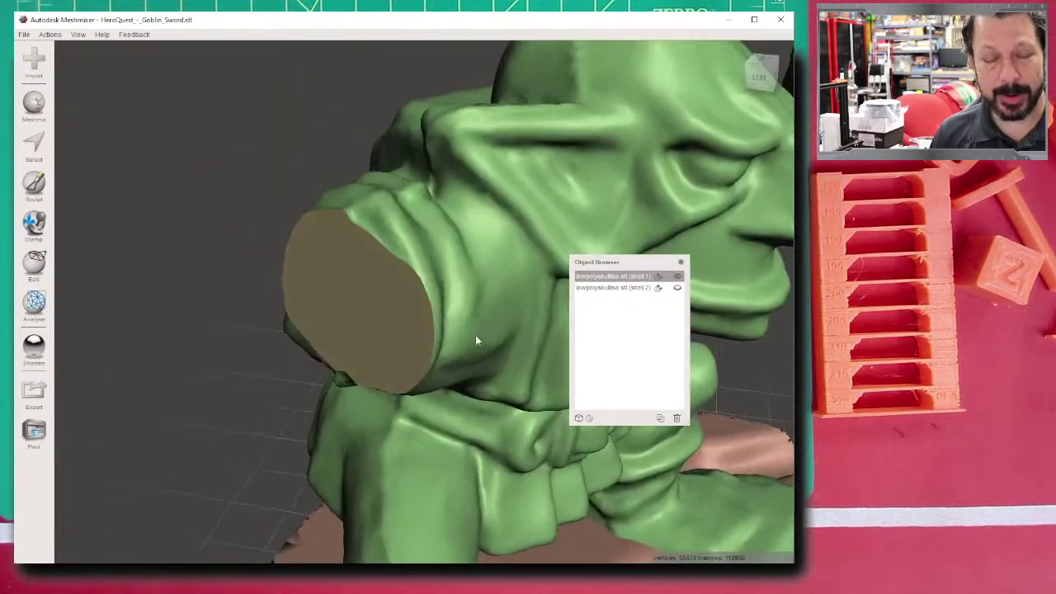
scroll(443, 381, down, 5)
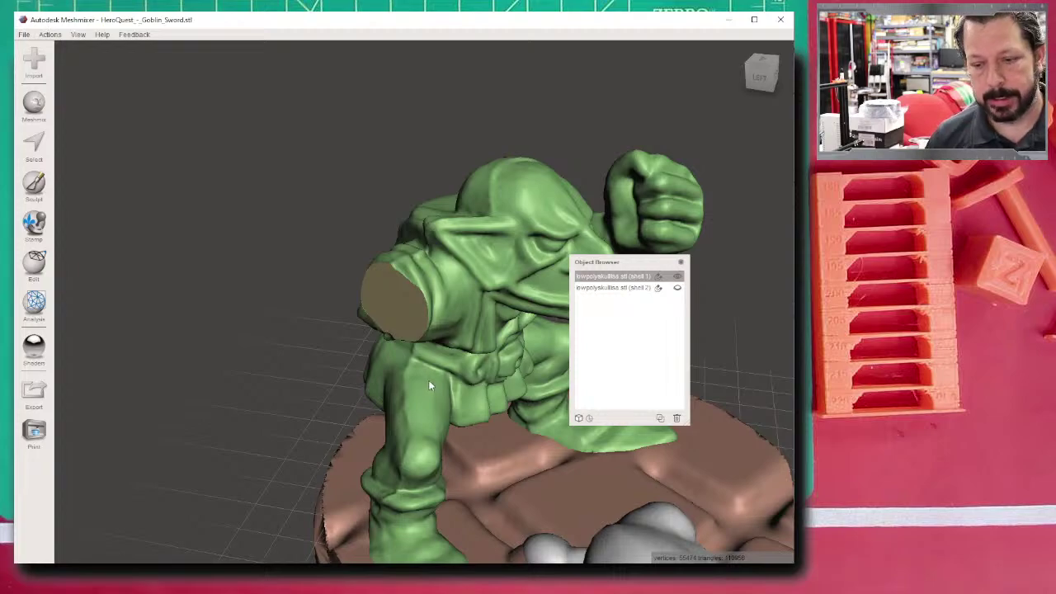
scroll(404, 367, down, 3)
right_drag(377, 289, 389, 320)
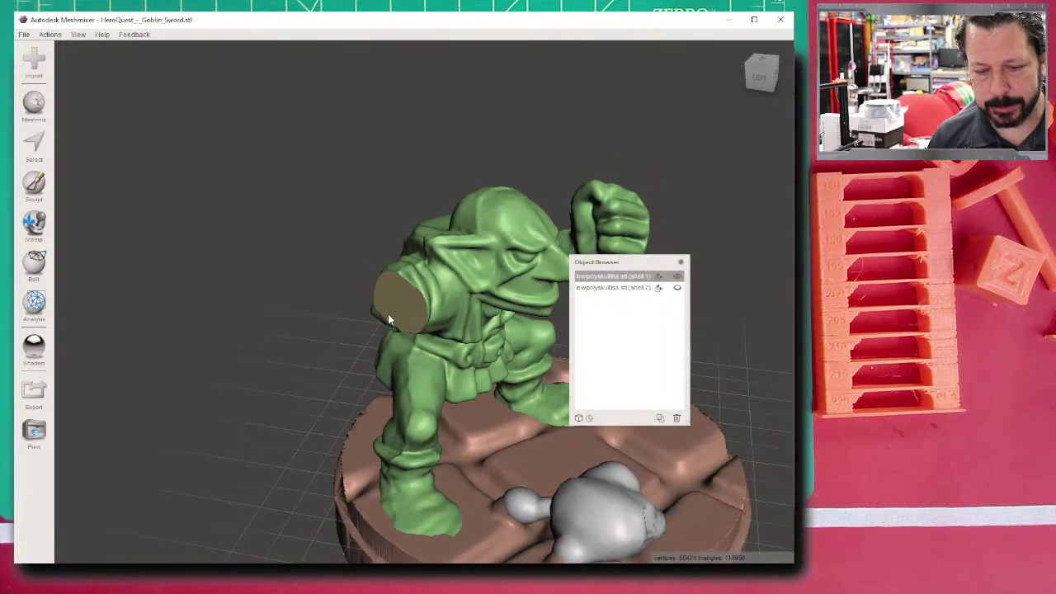
scroll(388, 318, up, 4)
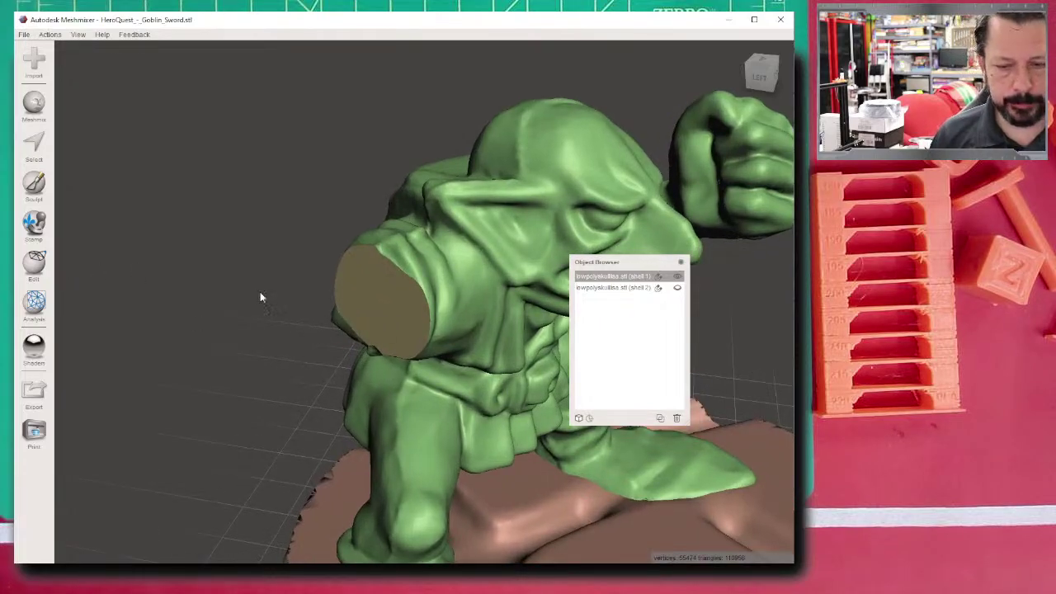
- Inspect the goblin's arm stump with the sword arm shell shown and hidden, leaving the arm hidden
scroll(258, 295, down, 5)
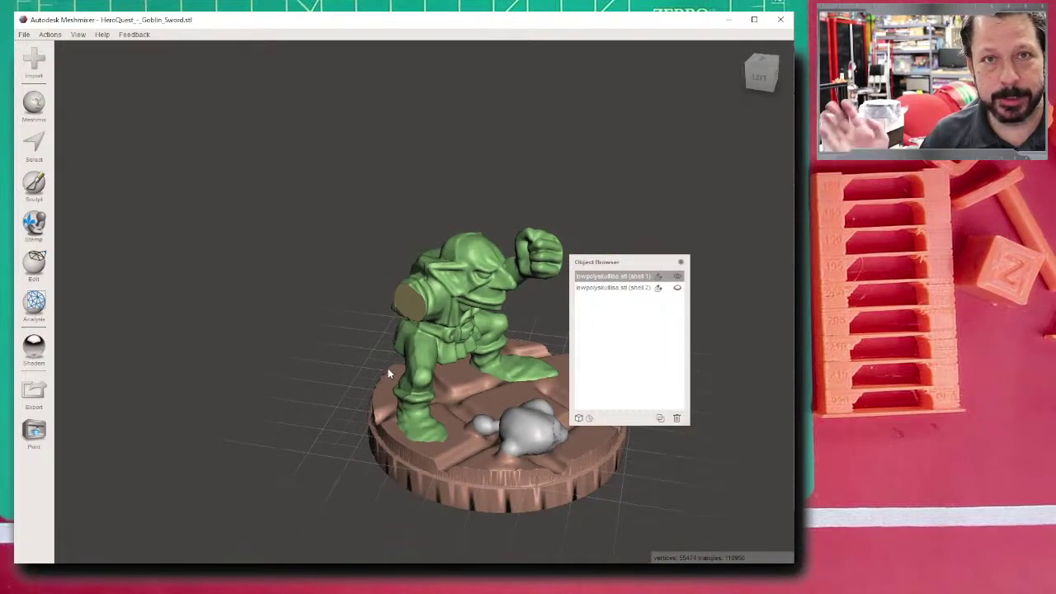
scroll(363, 334, up, 2)
scroll(361, 335, up, 4)
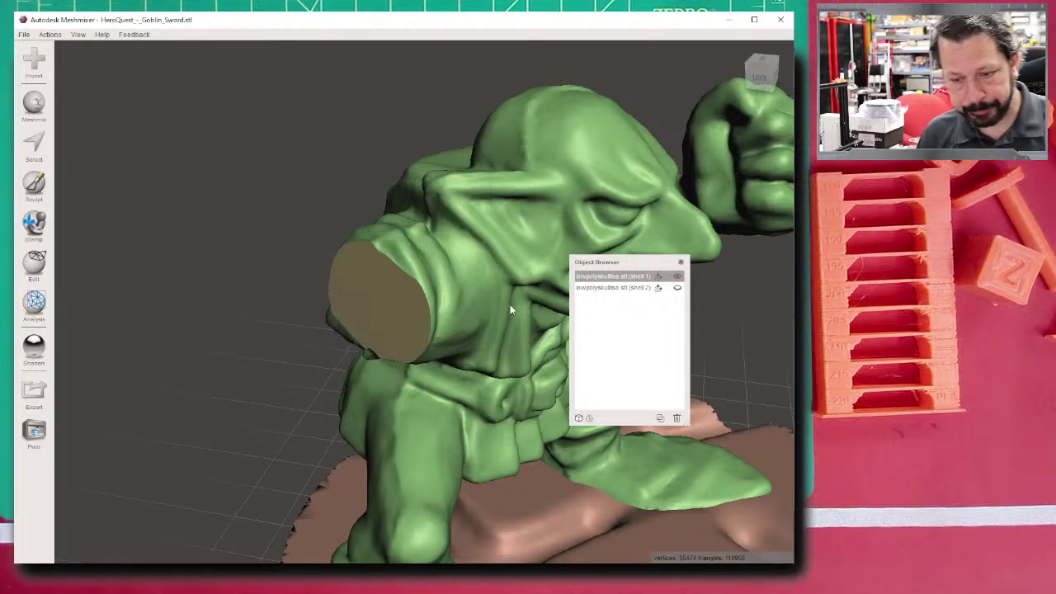
click(677, 288)
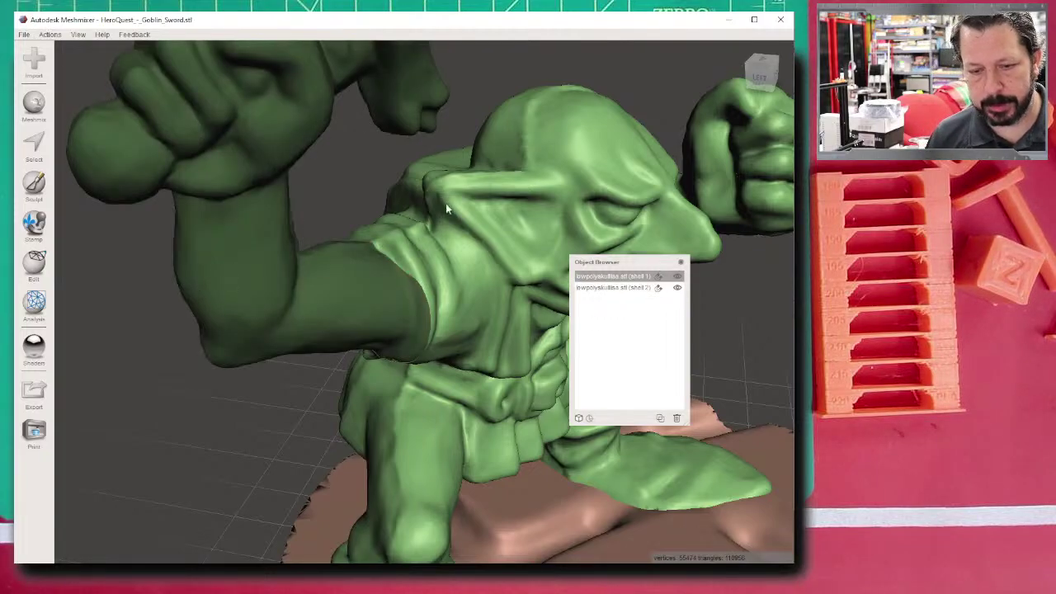
shift+click(682, 289)
click(678, 288)
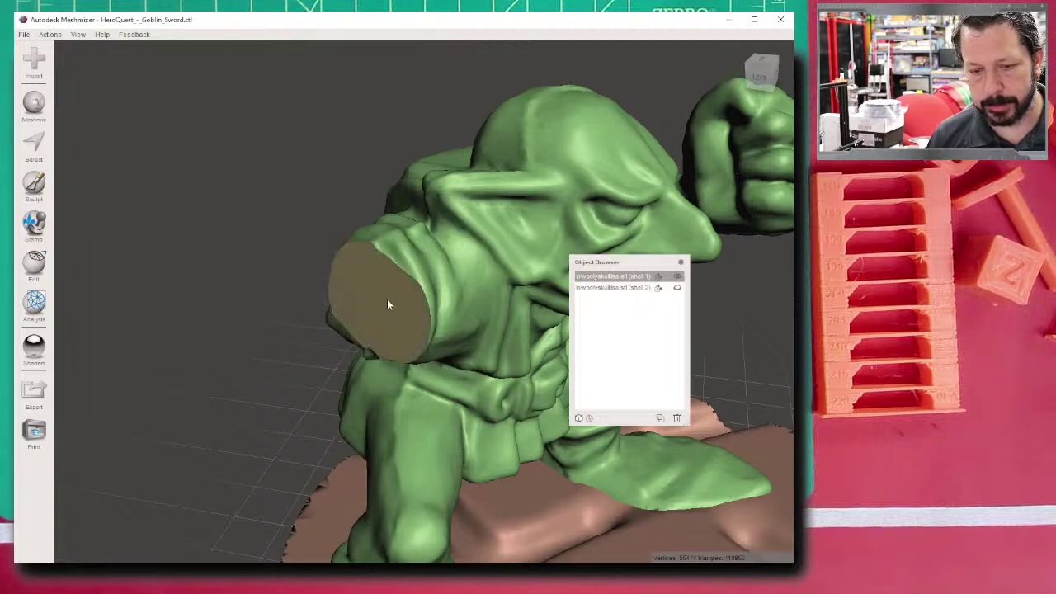
- Place a rounded cube primitive on the flat cut face of the goblin's arm stump
click(34, 109)
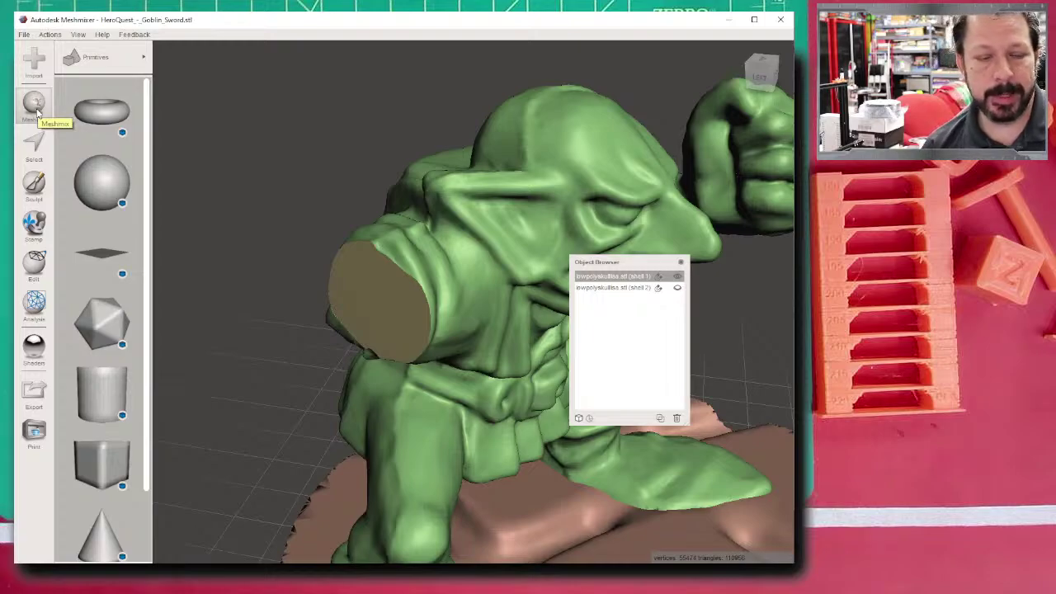
scroll(101, 272, down, 2)
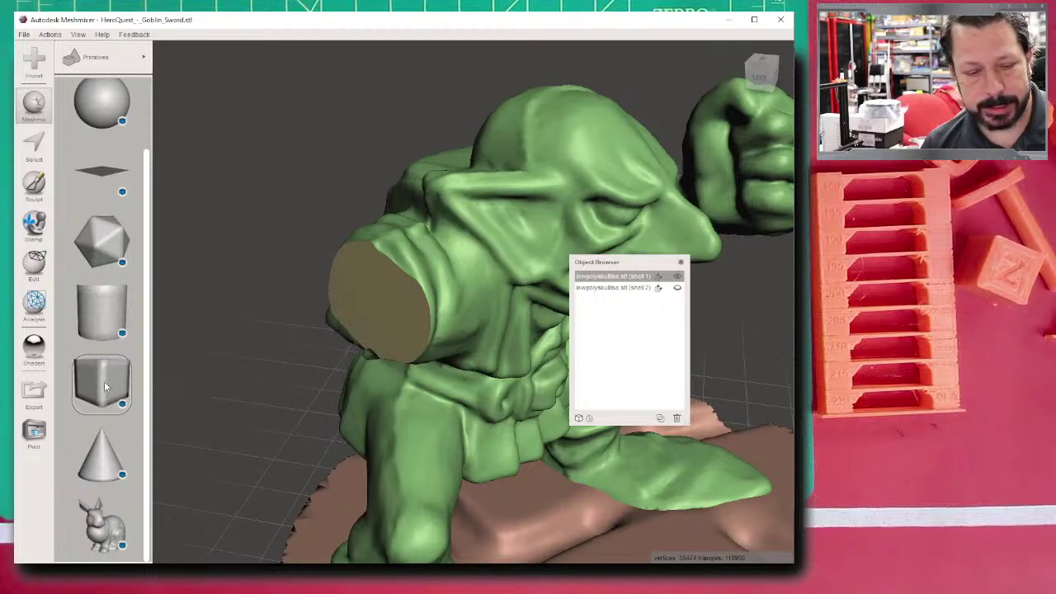
drag(107, 376, 363, 309)
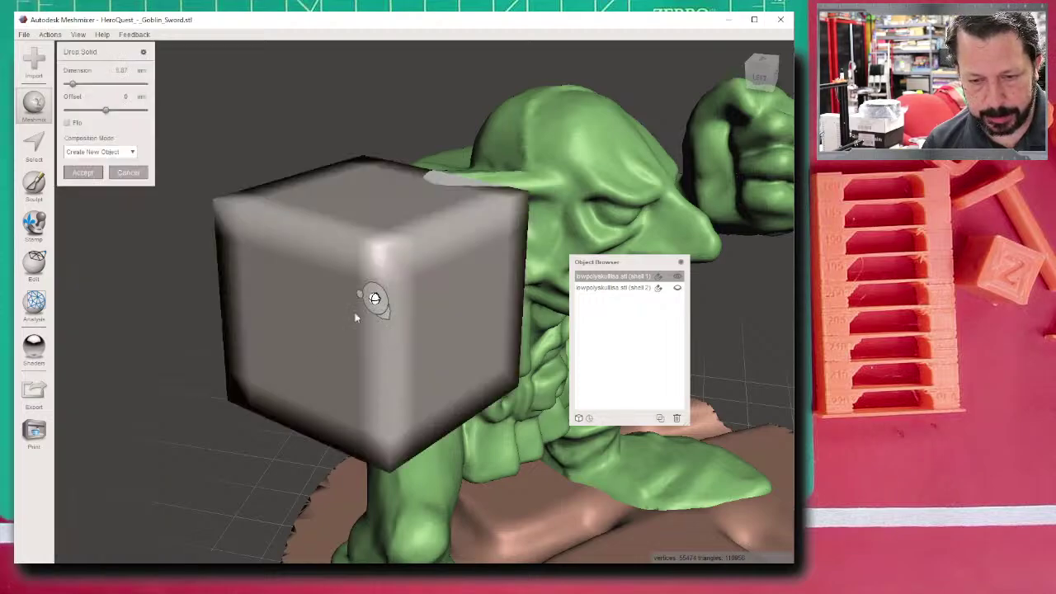
- Shrink the dropped cube to a dimension of about 1 mm and accept it with the Create New Object composition mode
right_drag(355, 318, 344, 367)
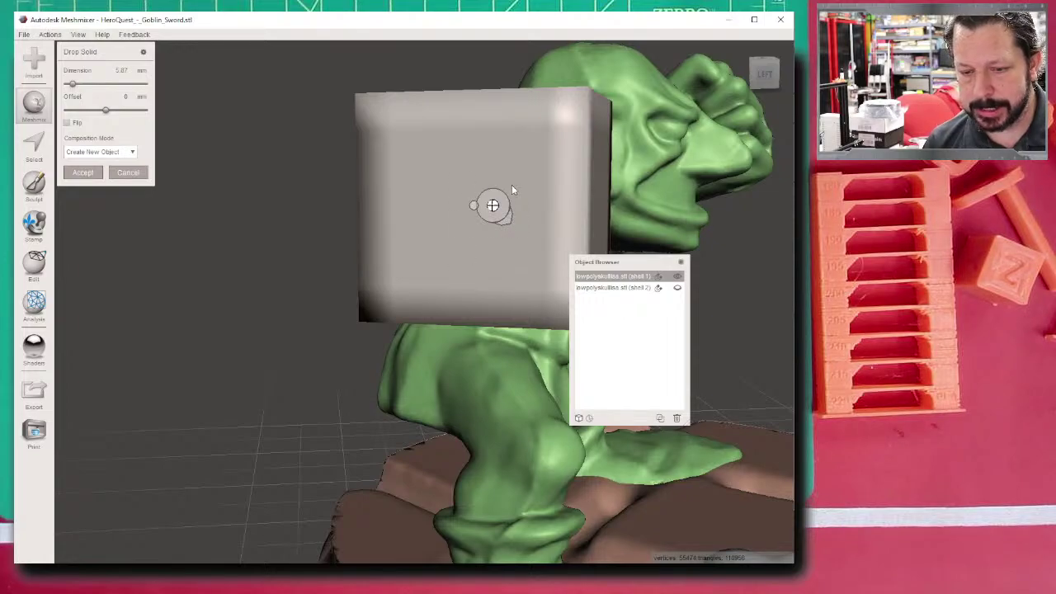
right_drag(530, 212, 398, 233)
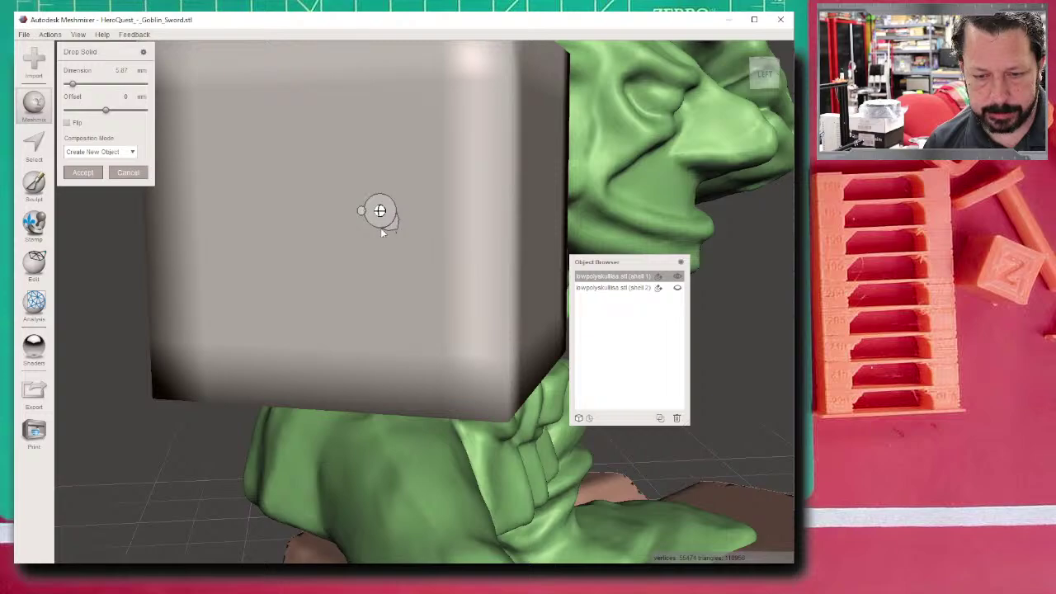
drag(395, 223, 198, 83)
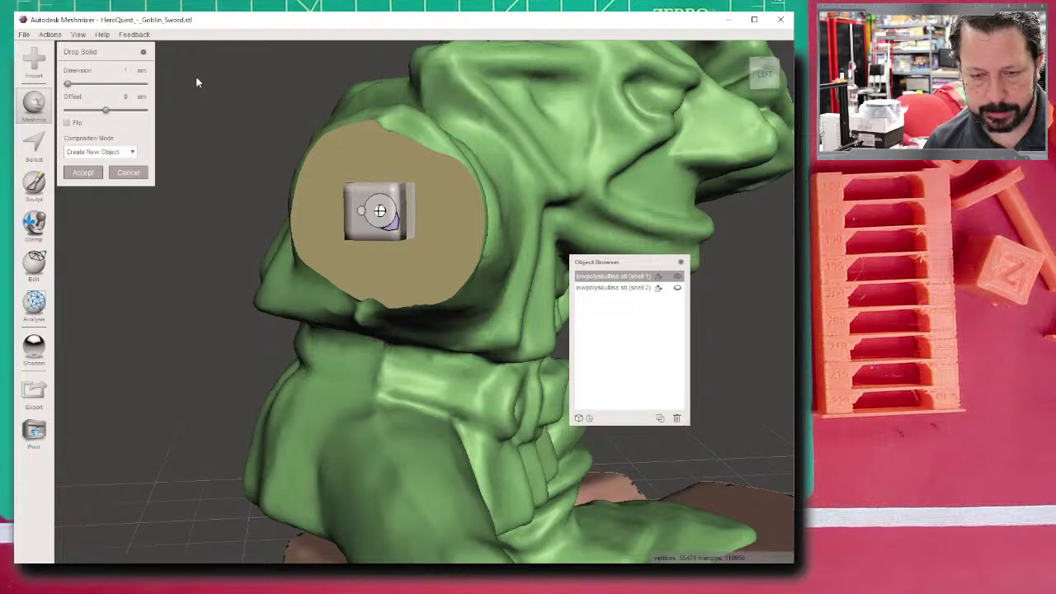
right_drag(197, 82, 288, 231)
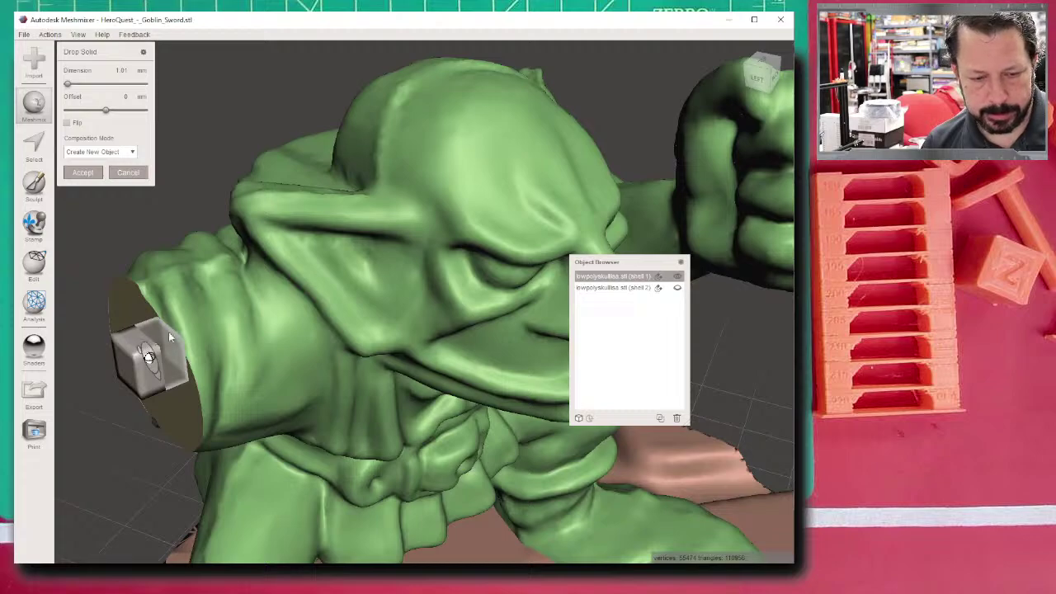
right_drag(170, 340, 257, 337)
scroll(185, 338, up, 3)
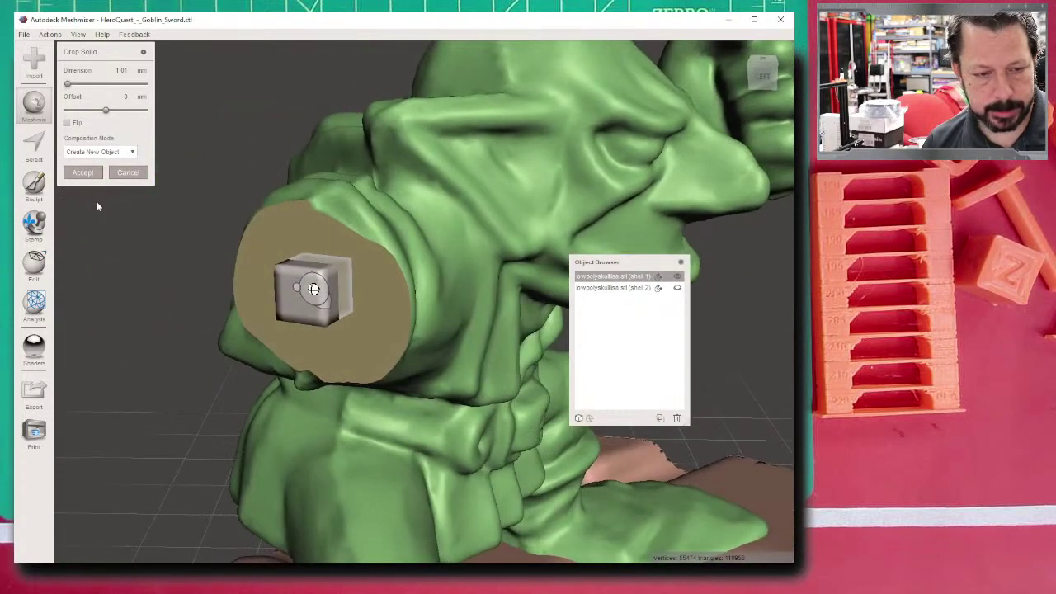
click(84, 174)
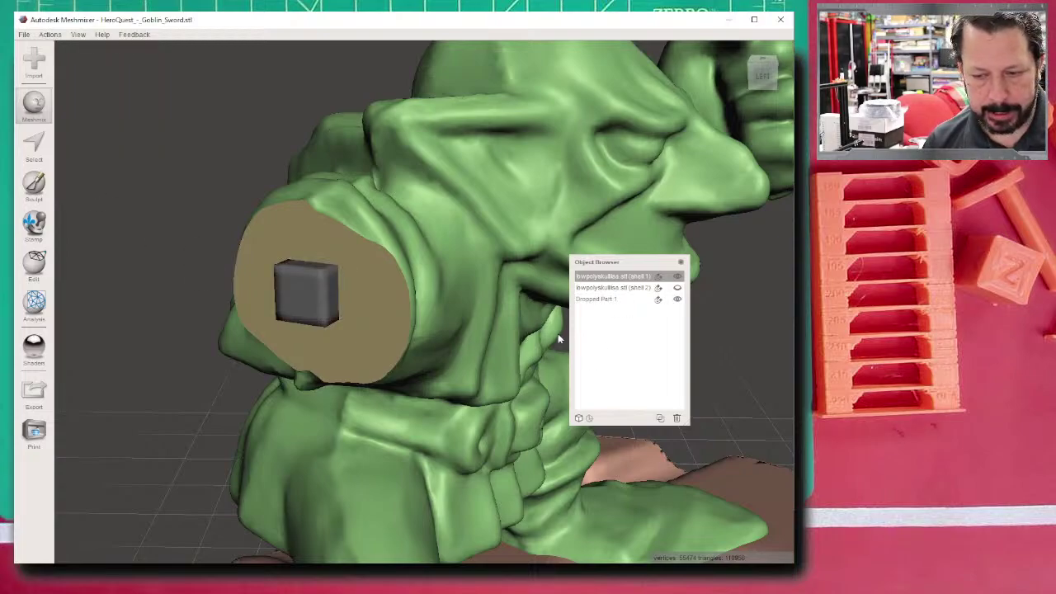
- Transform the dropped cube to a size of 1 mm in X, Y and Z and accept
click(597, 301)
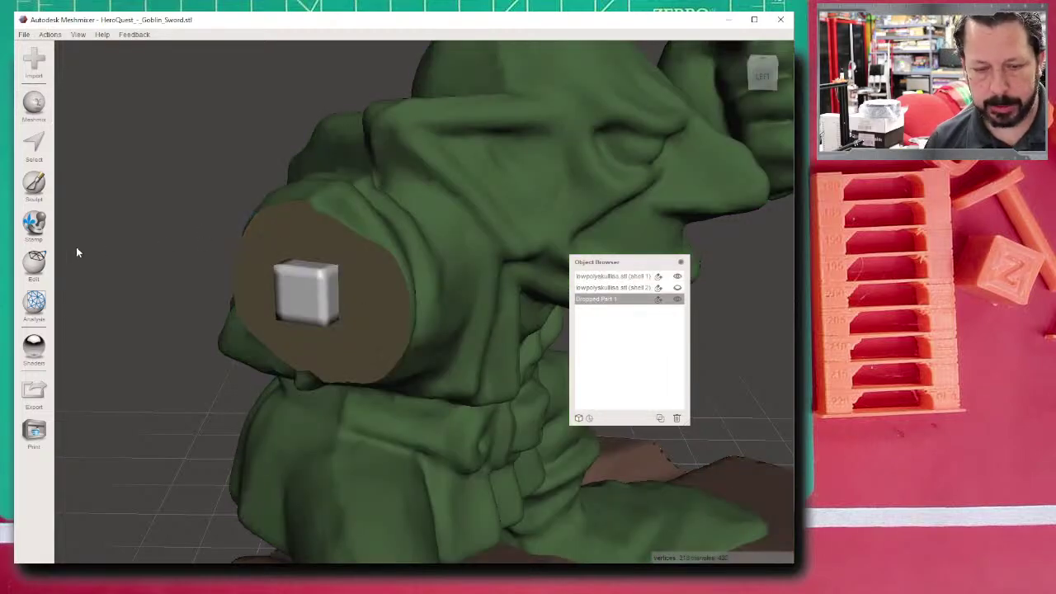
click(34, 262)
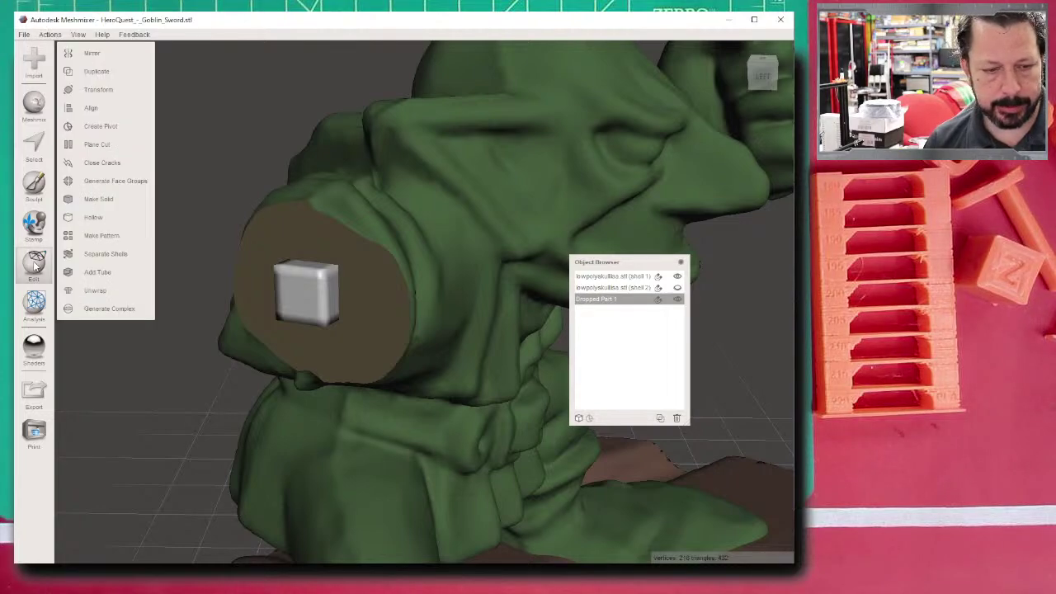
click(106, 92)
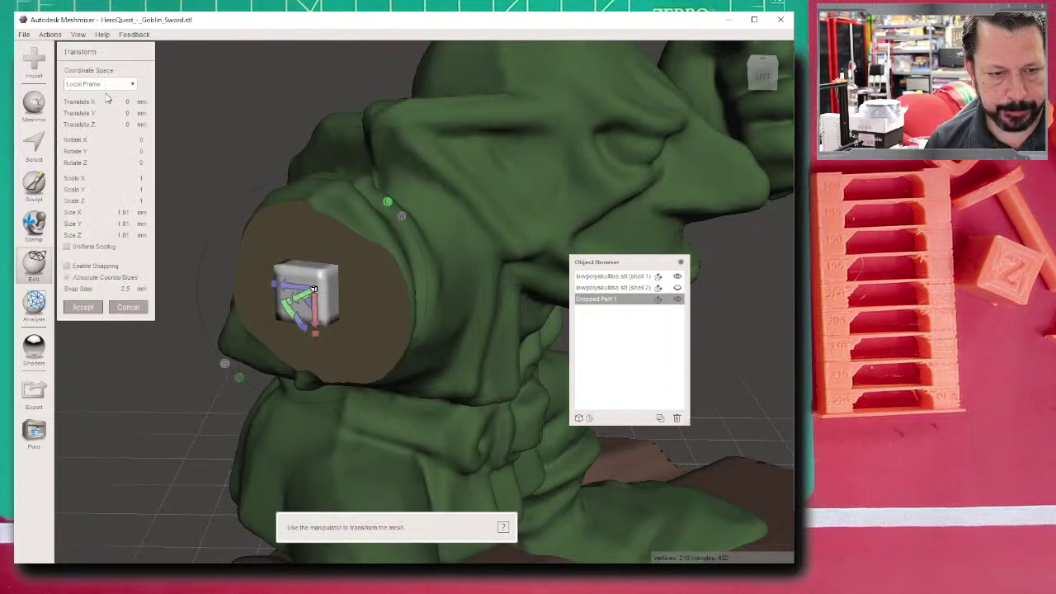
click(122, 212)
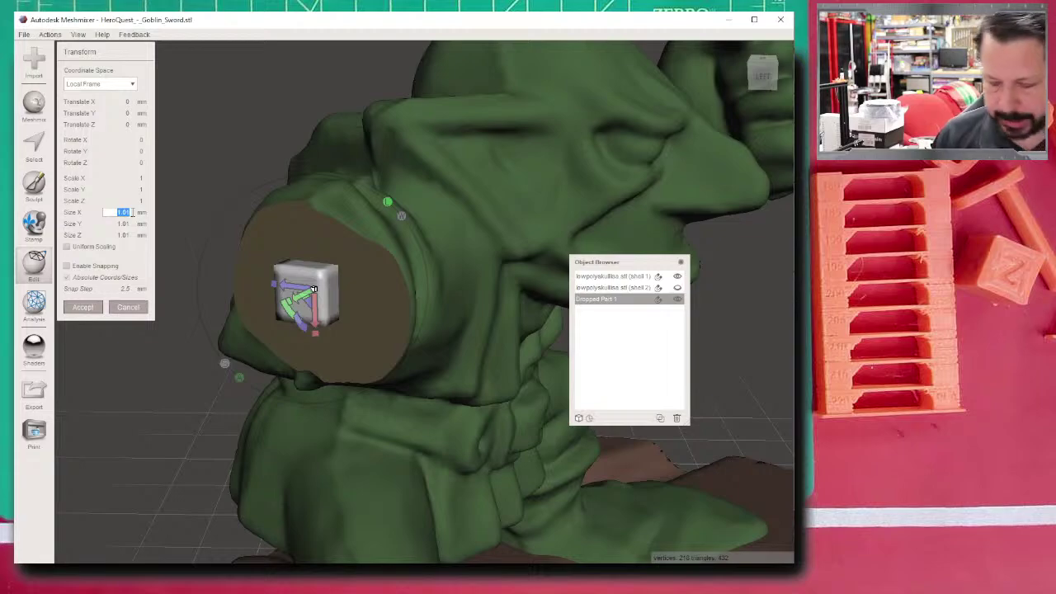
text(1)
key(Tab)
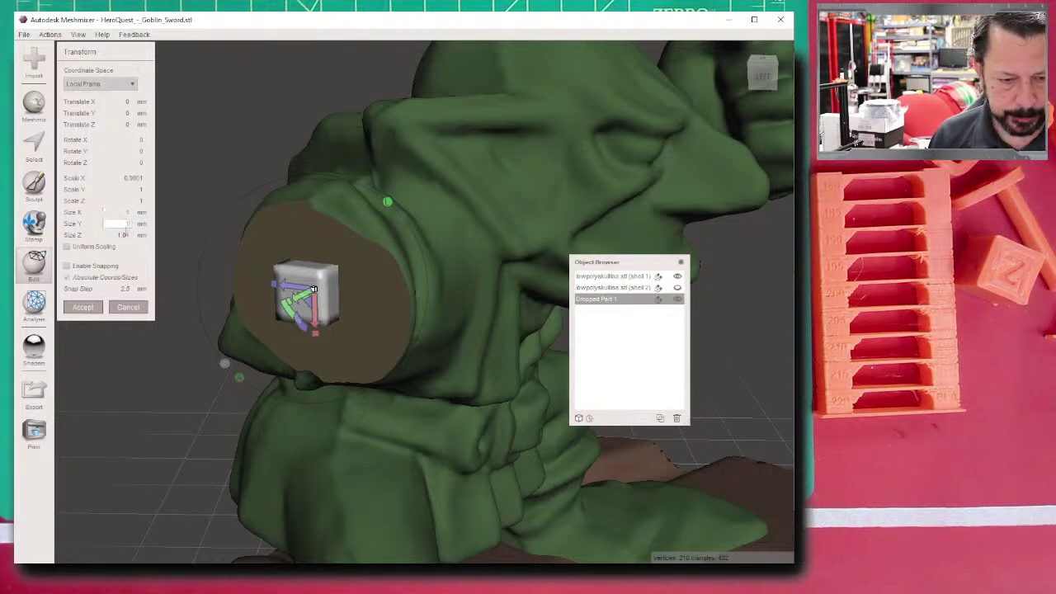
text(1)
key(Tab)
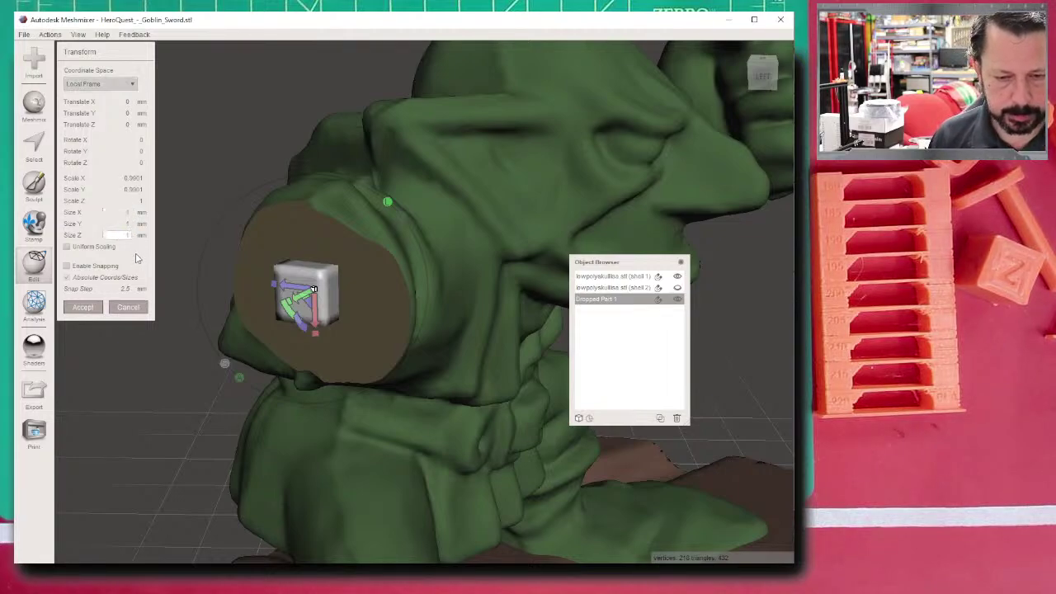
click(96, 307)
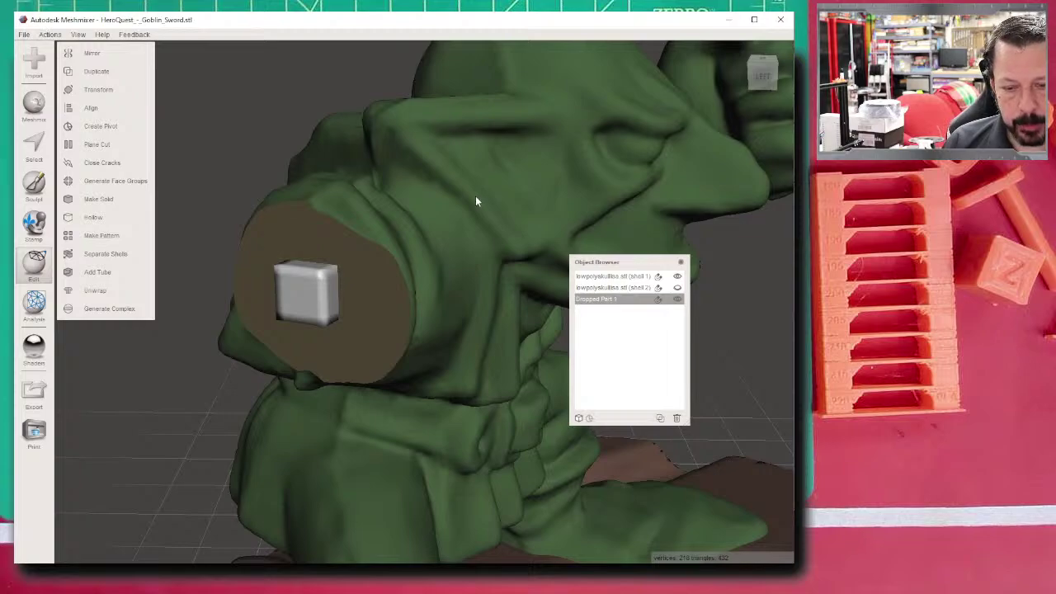
- Duplicate the cube, delete the surplus second copy, and check the remaining copy by toggling its visibility
click(599, 304)
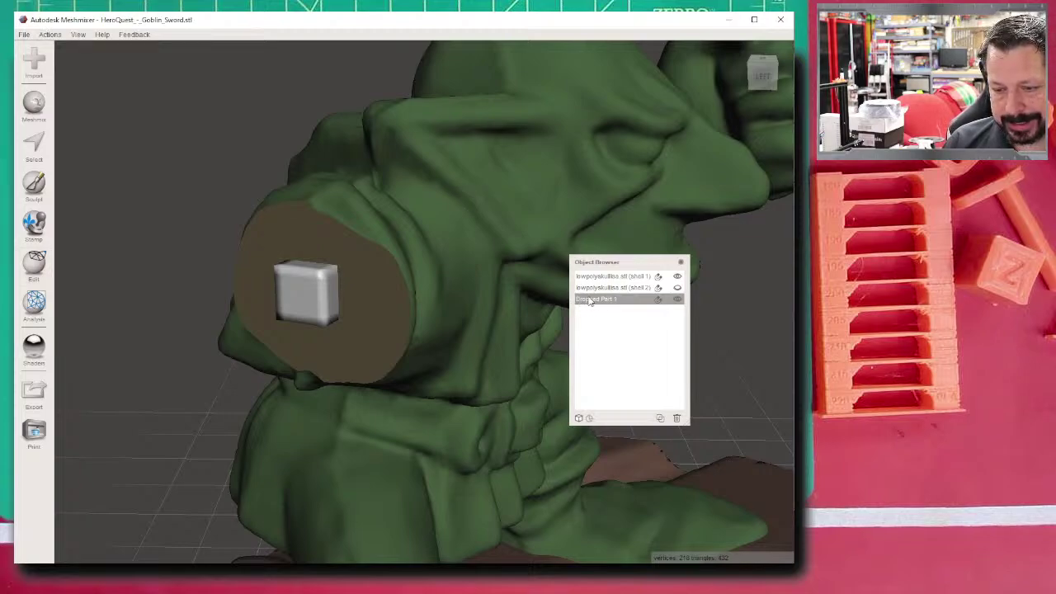
double_click(660, 419)
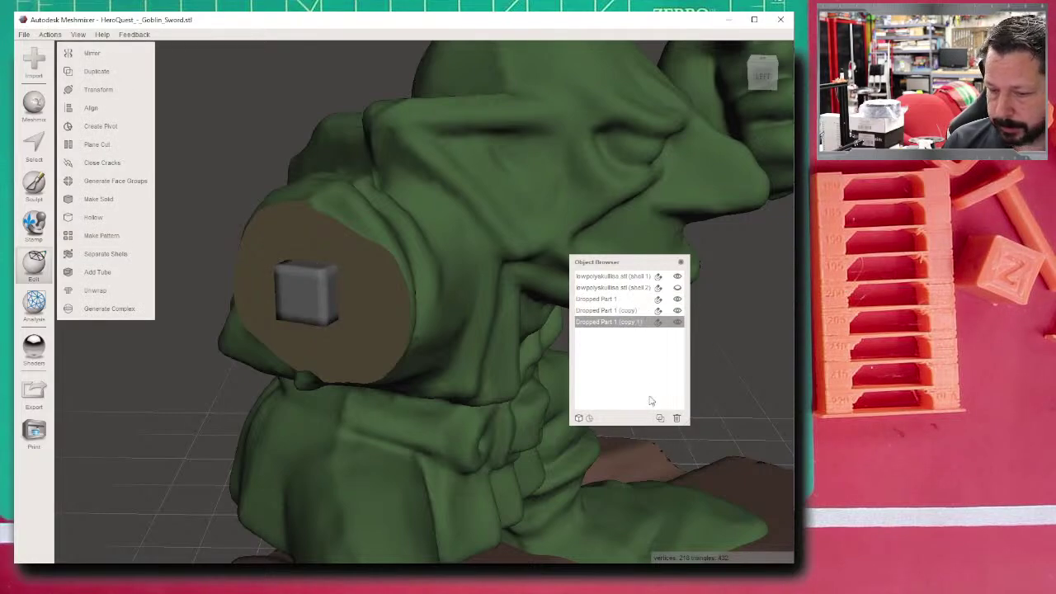
click(678, 419)
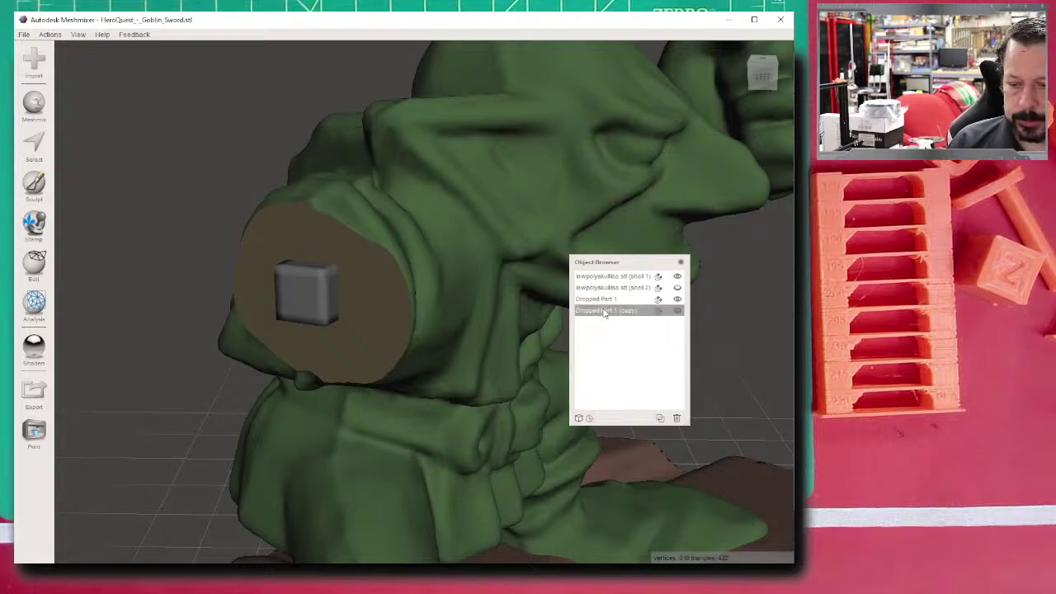
click(678, 311)
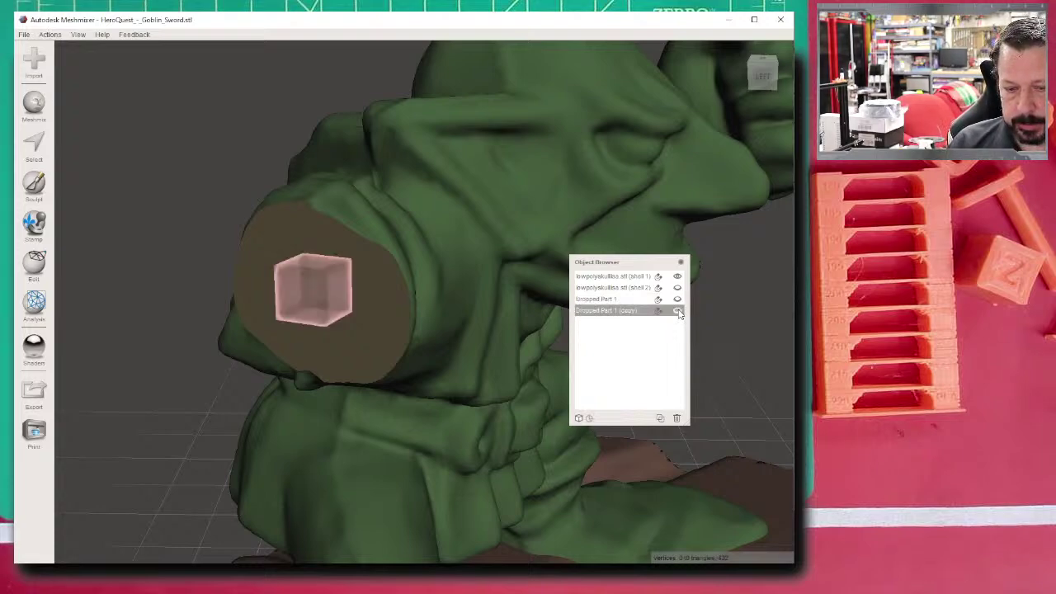
- Boolean-union the original cube with the goblin body shell in Precise mode with a Target Edge Scale of 0.25, and accept
click(619, 300)
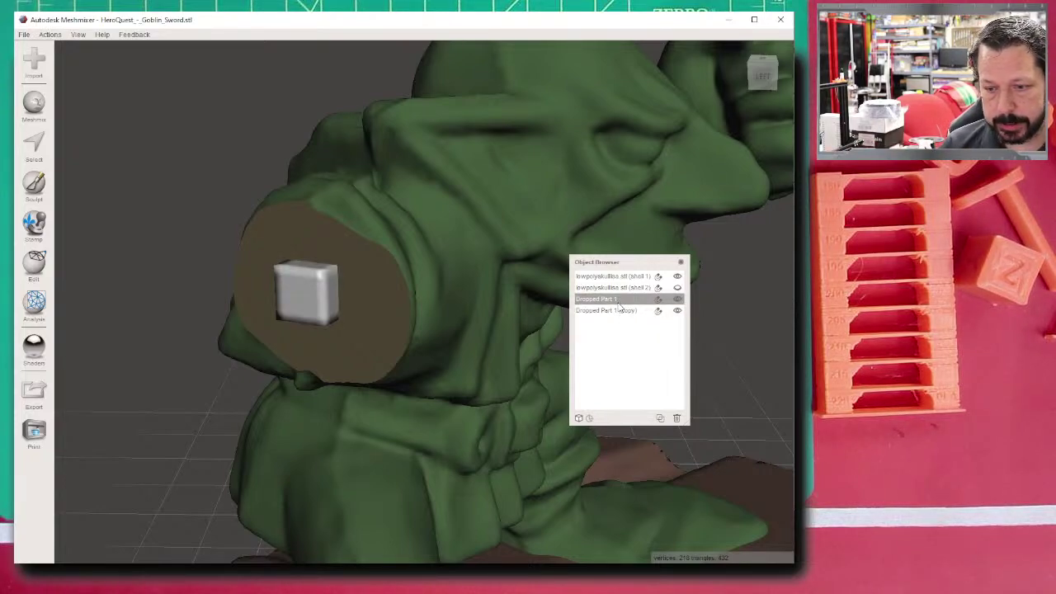
shift+click(611, 289)
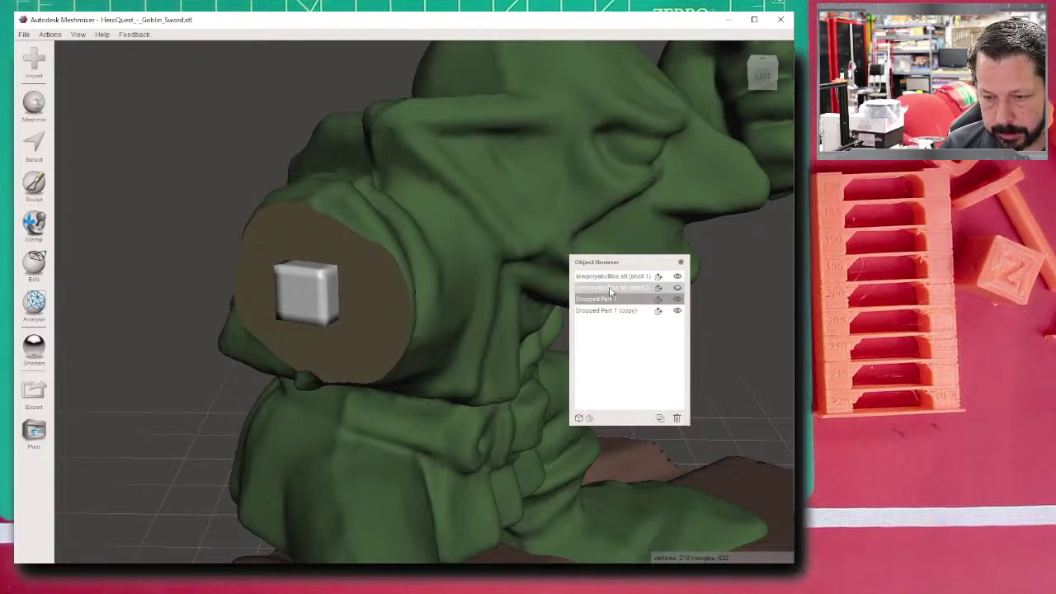
shift+click(611, 289)
shift+click(636, 276)
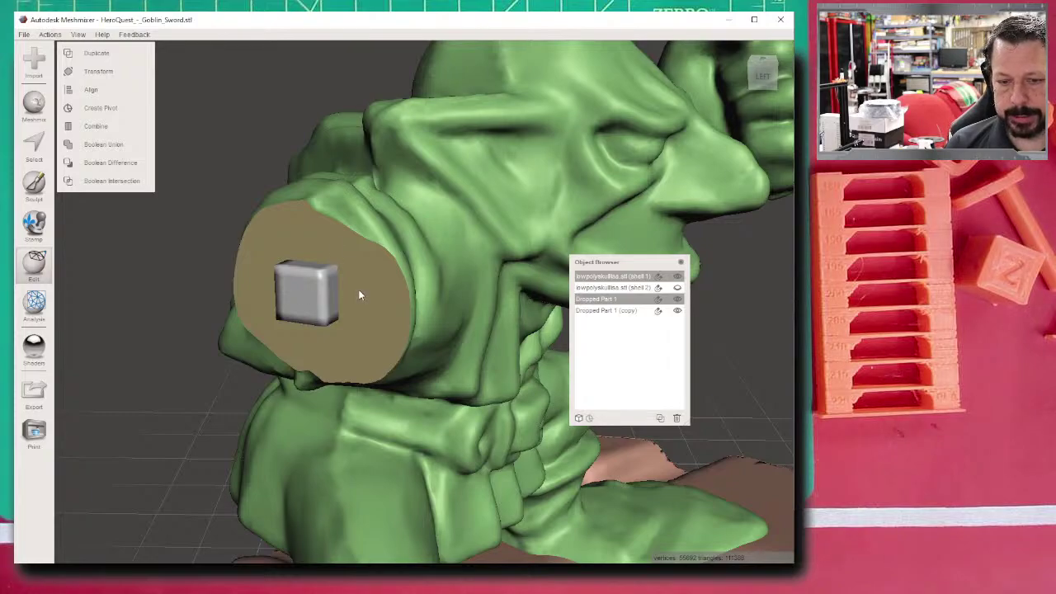
click(107, 146)
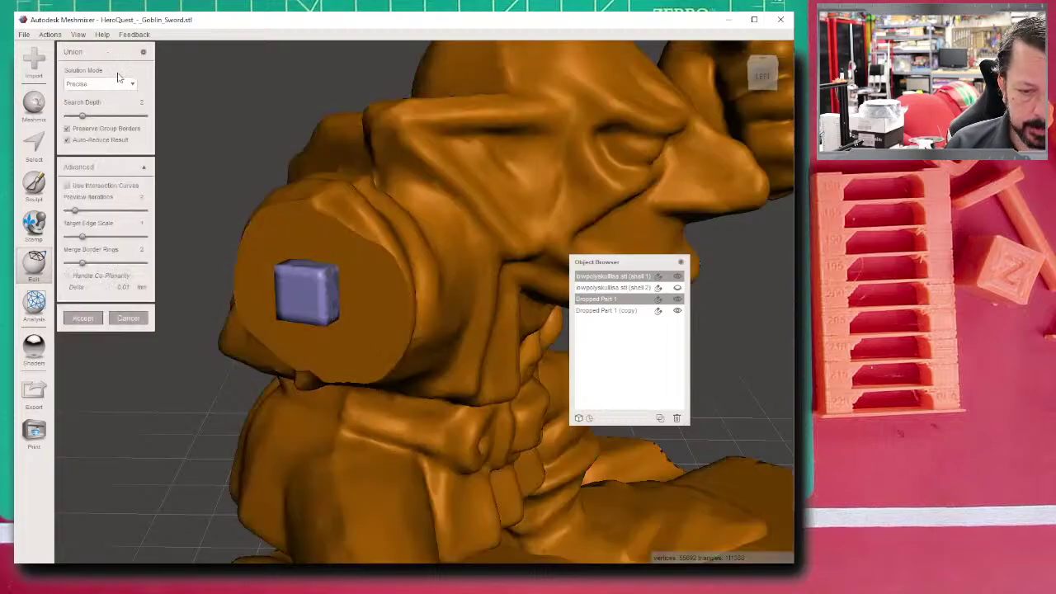
scroll(272, 285, up, 5)
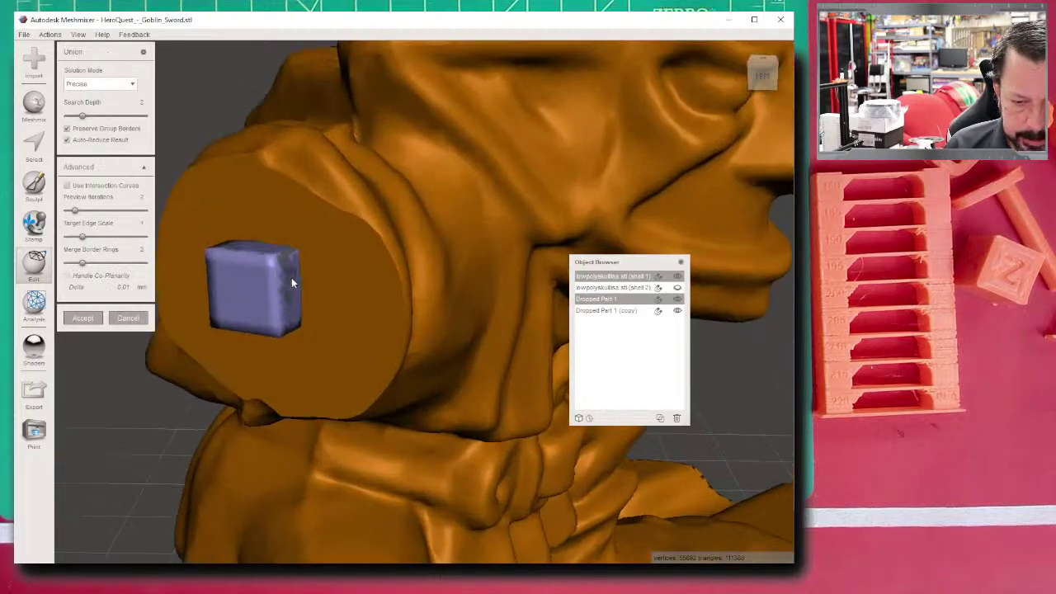
right_drag(271, 274, 343, 255)
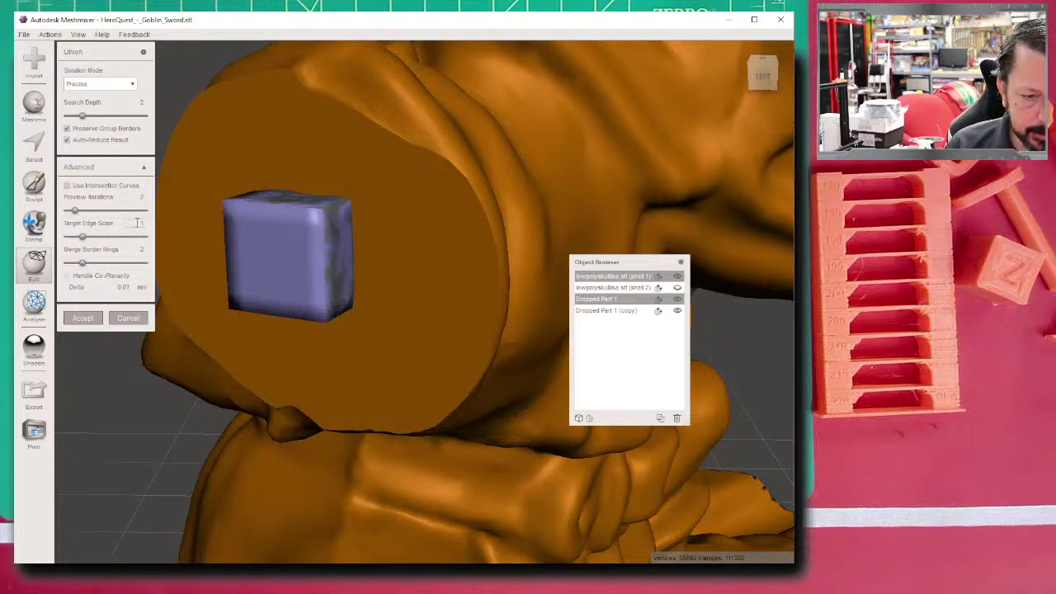
click(137, 223)
text(0.25)
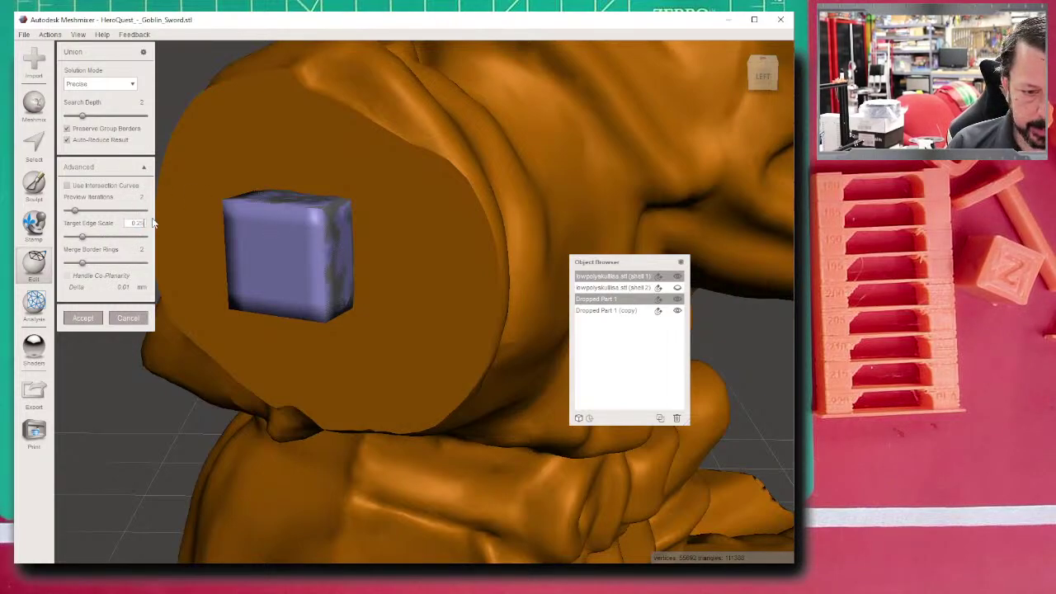
key(Return)
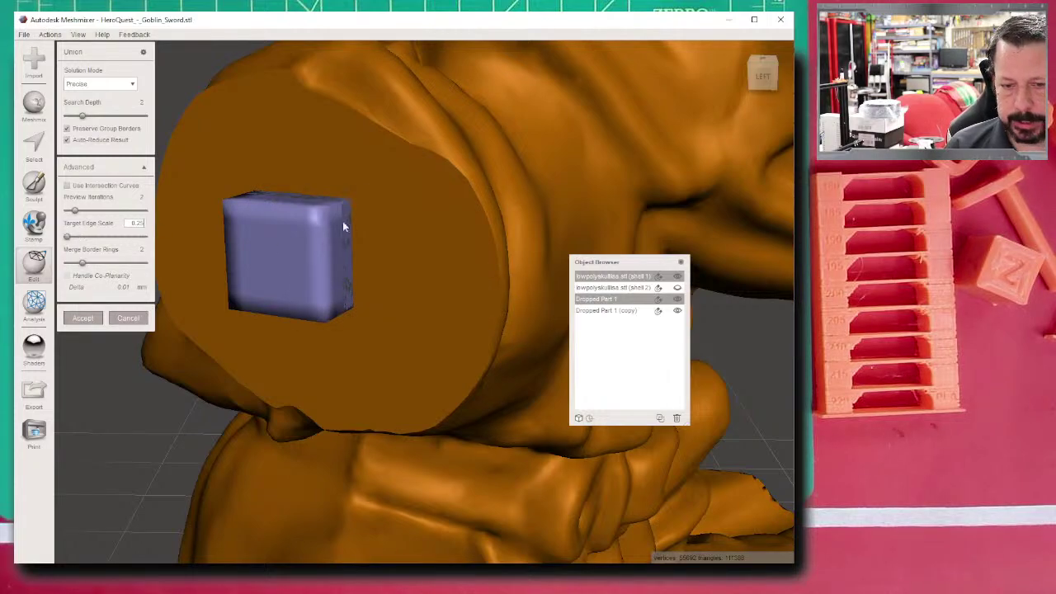
click(84, 319)
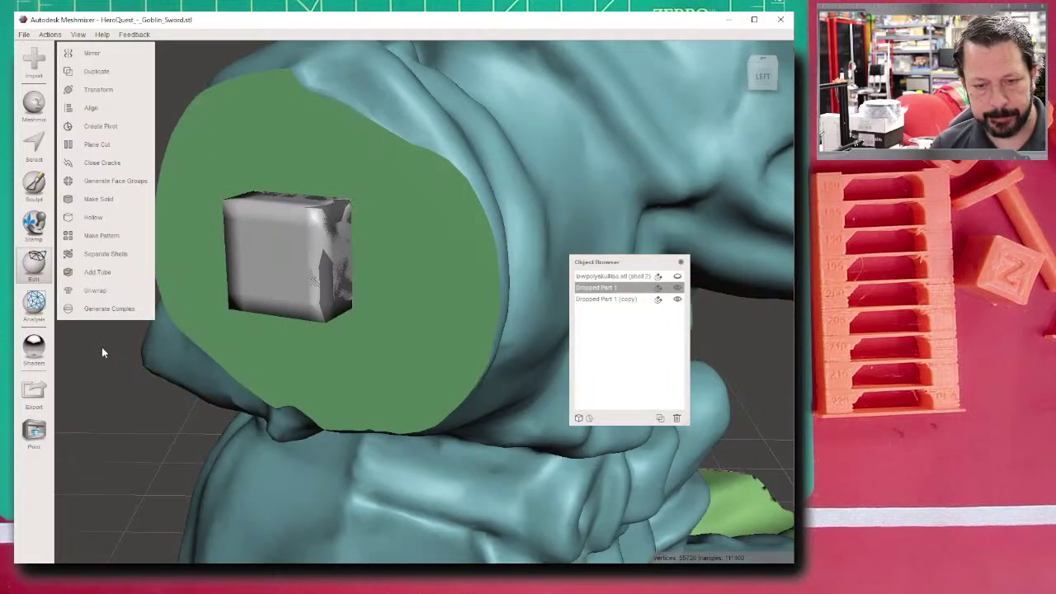
- Toggle the visibility of the cube copy and hide the merged goblin body
scroll(216, 386, down, 5)
shift+click(660, 300)
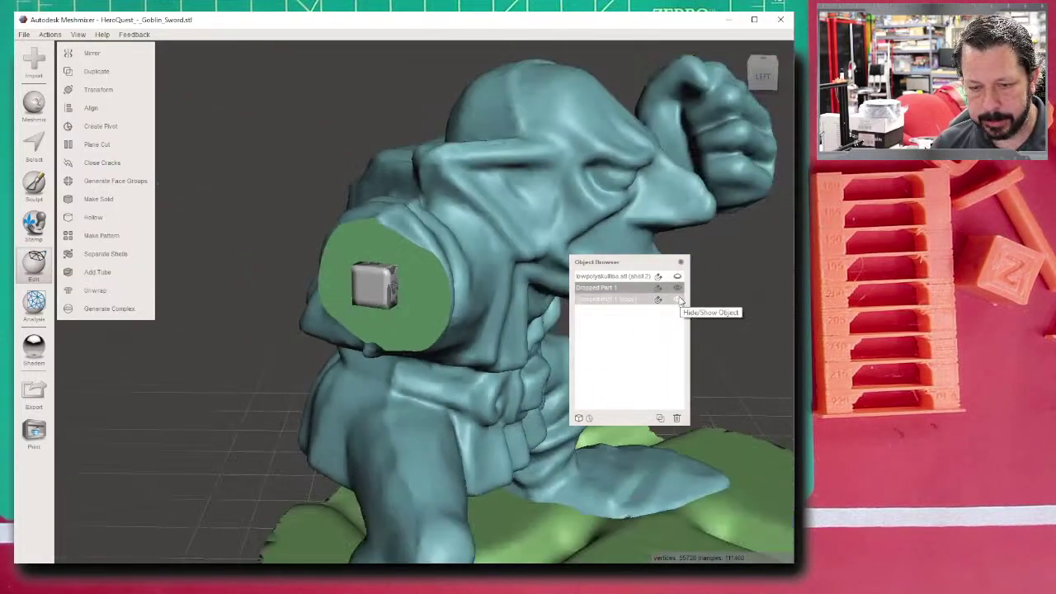
click(679, 301)
click(680, 289)
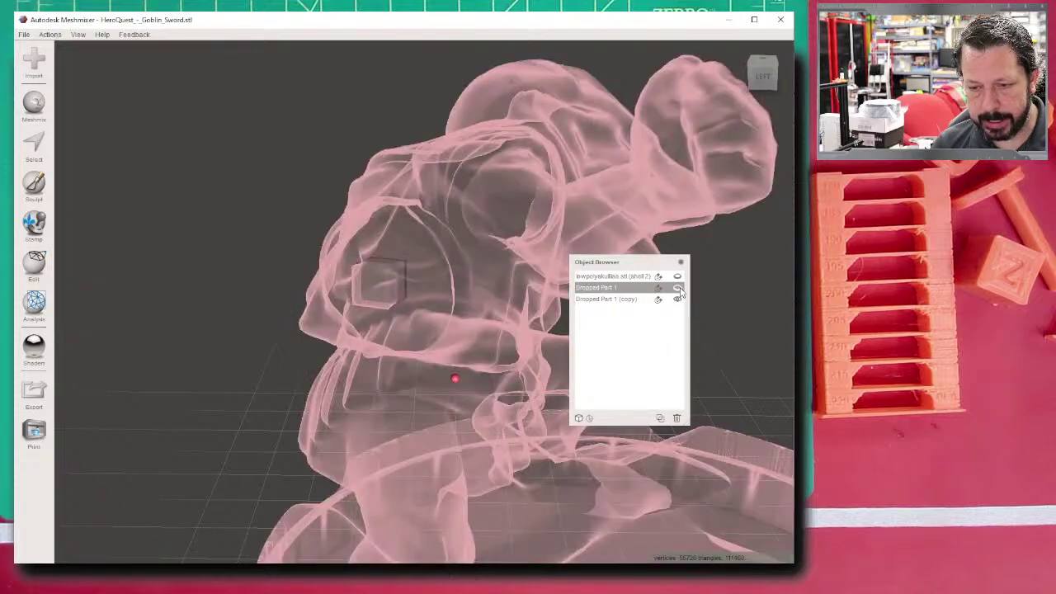
- Transform the cube copy and set its X size to 1.1 mm
click(638, 300)
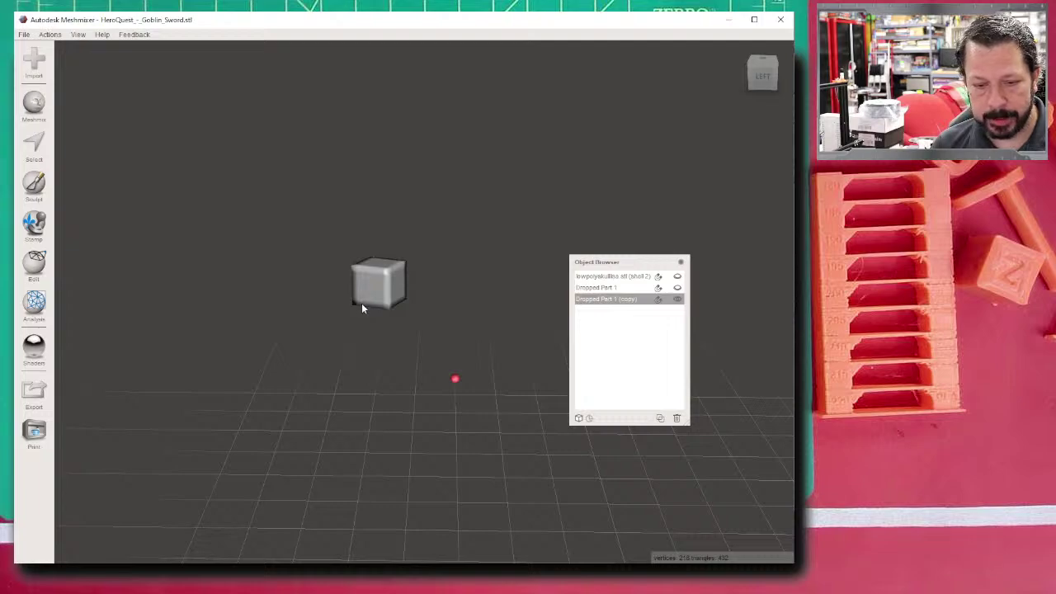
click(36, 266)
click(104, 89)
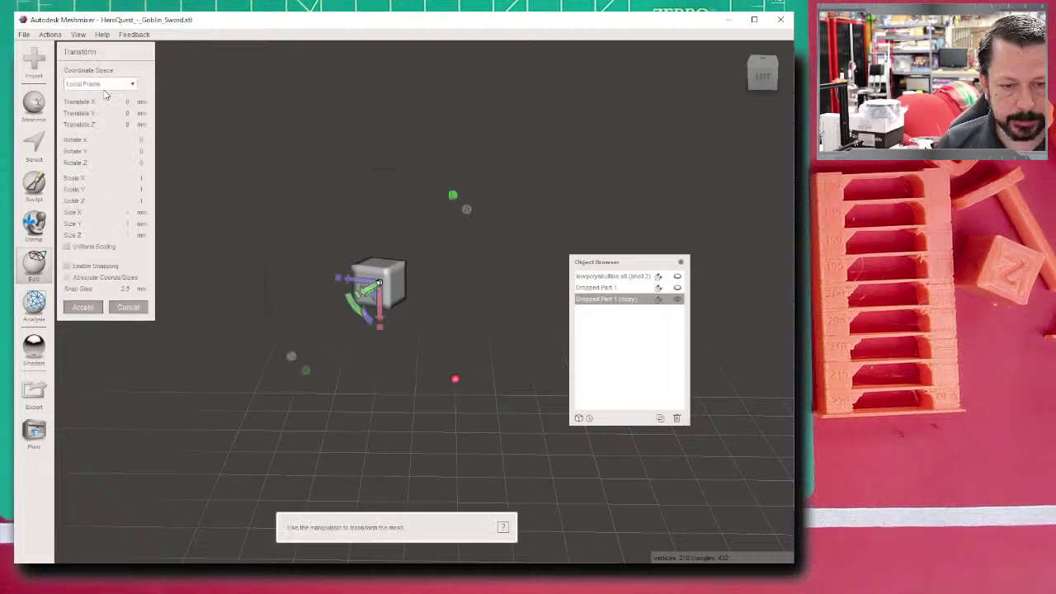
click(124, 212)
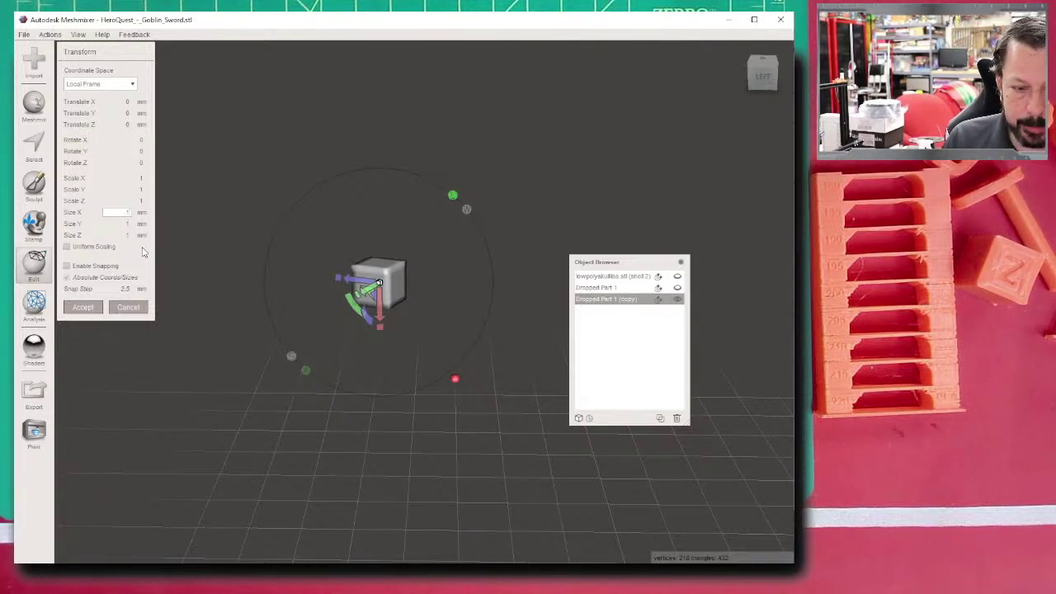
text(1.3)
key(Return)
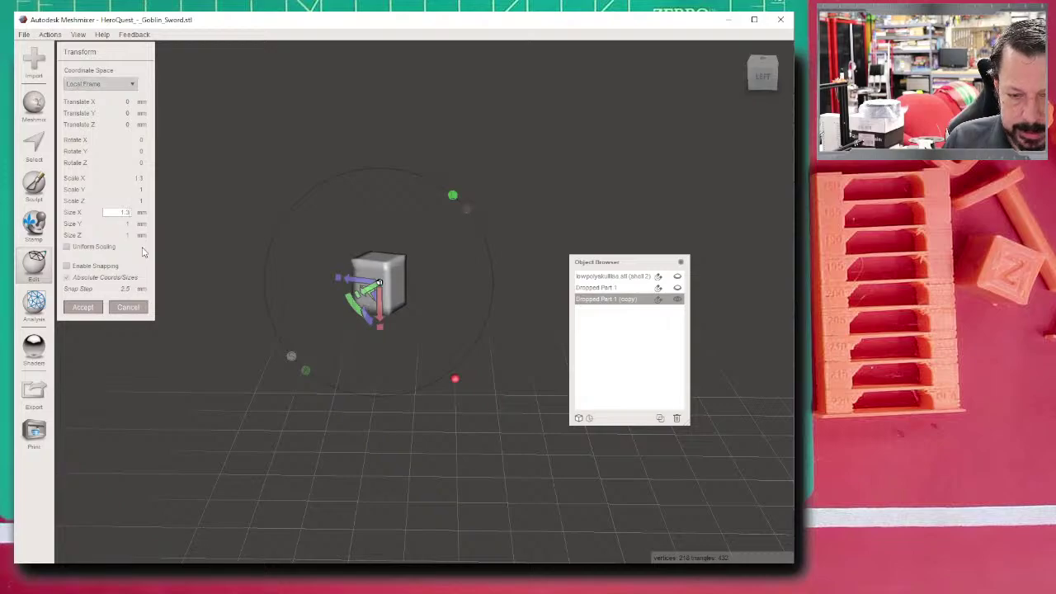
key(BackSpace)
key(BackSpace)
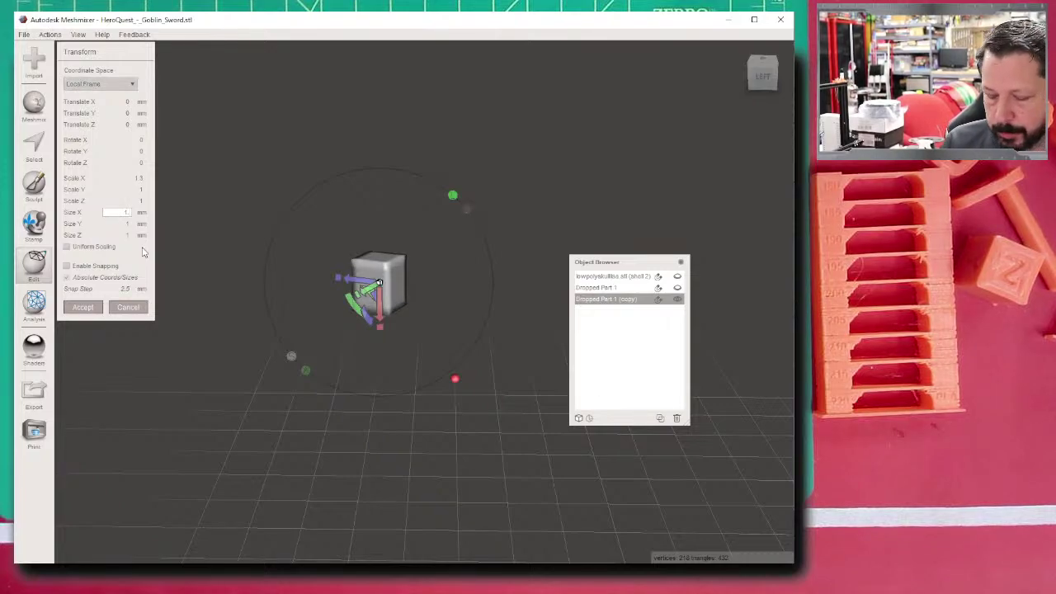
text(.1)
key(Return)
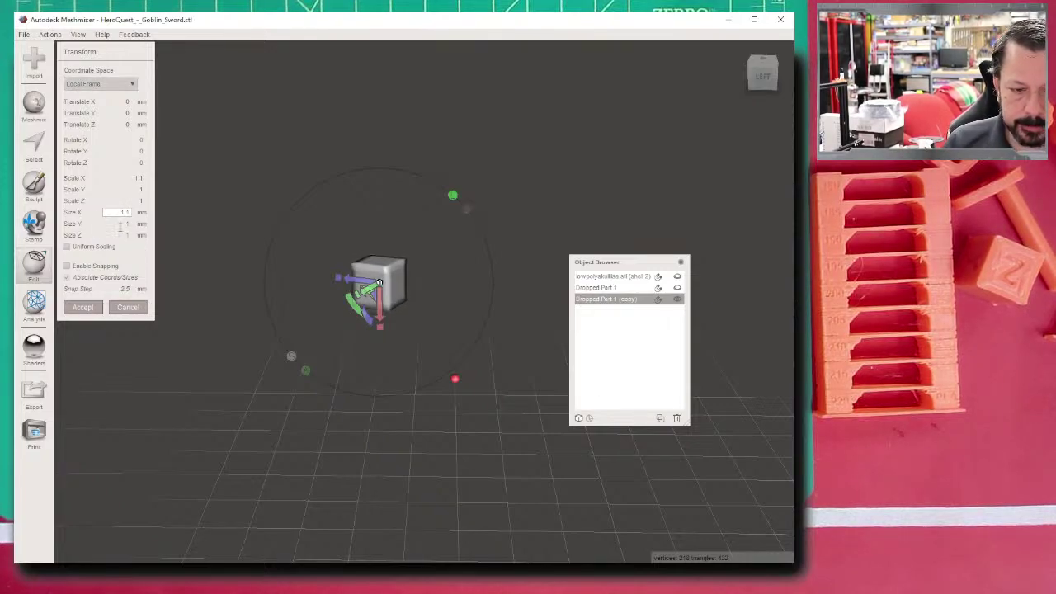
- Set the cube copy's Y and Z sizes to 1.1 mm each
click(126, 223)
text(.1)
key(Return)
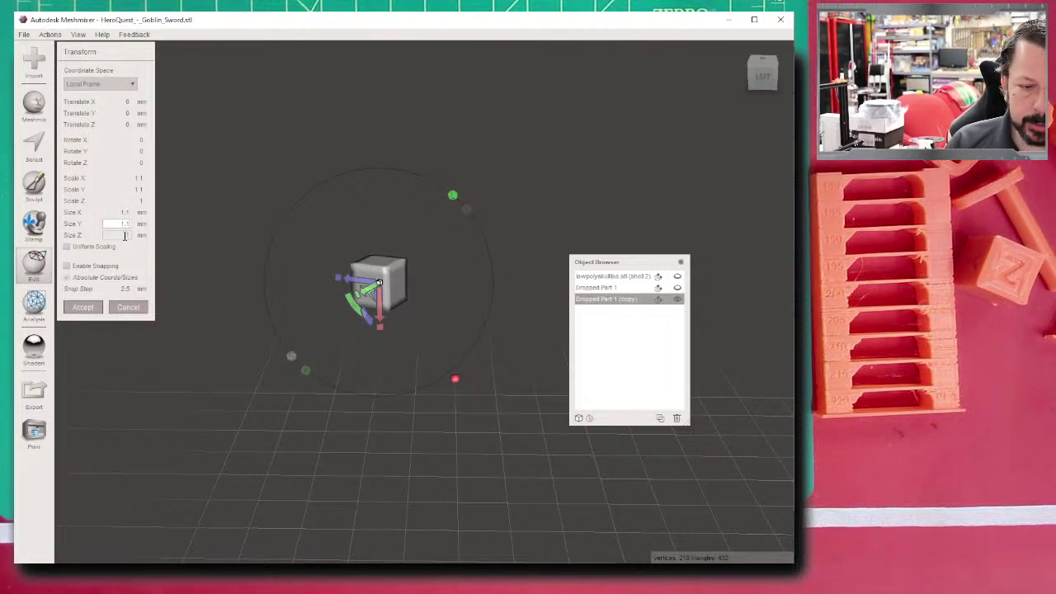
click(126, 235)
text(.1)
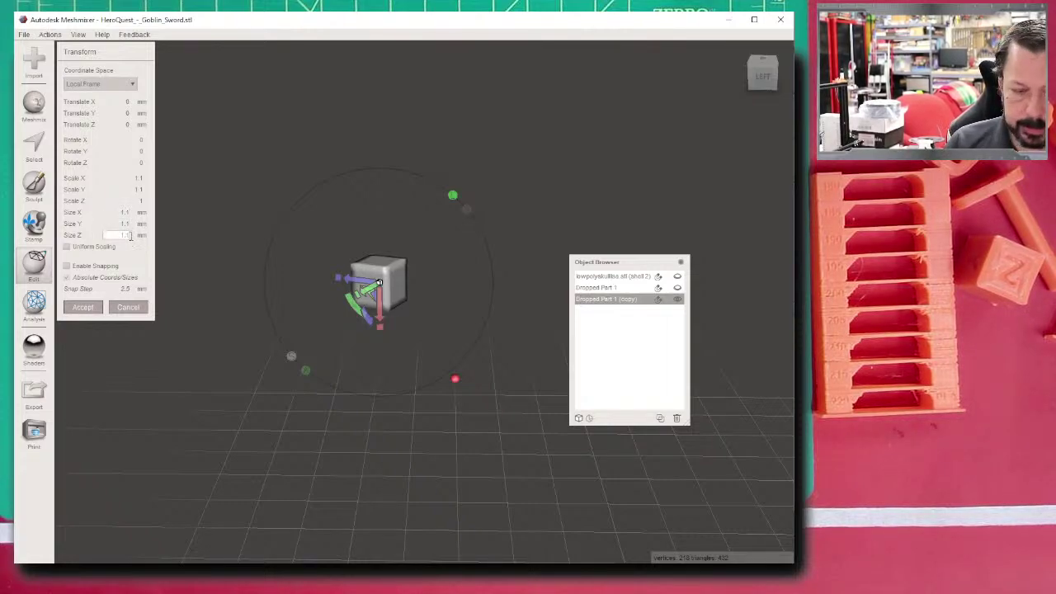
key(Return)
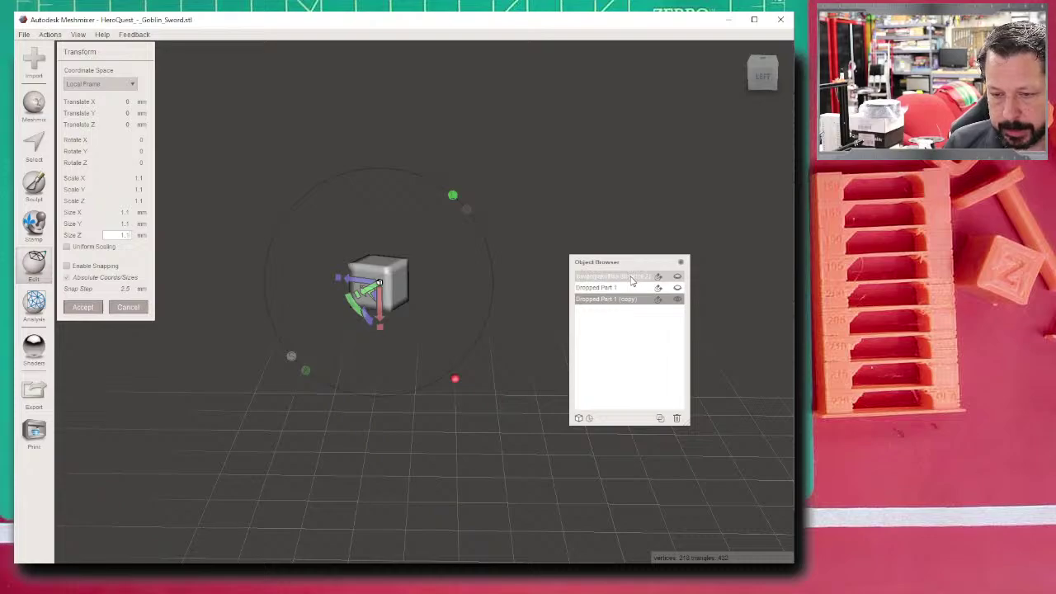
- Show the sword arm shell together with the enlarged cube copy at its cut face
click(679, 277)
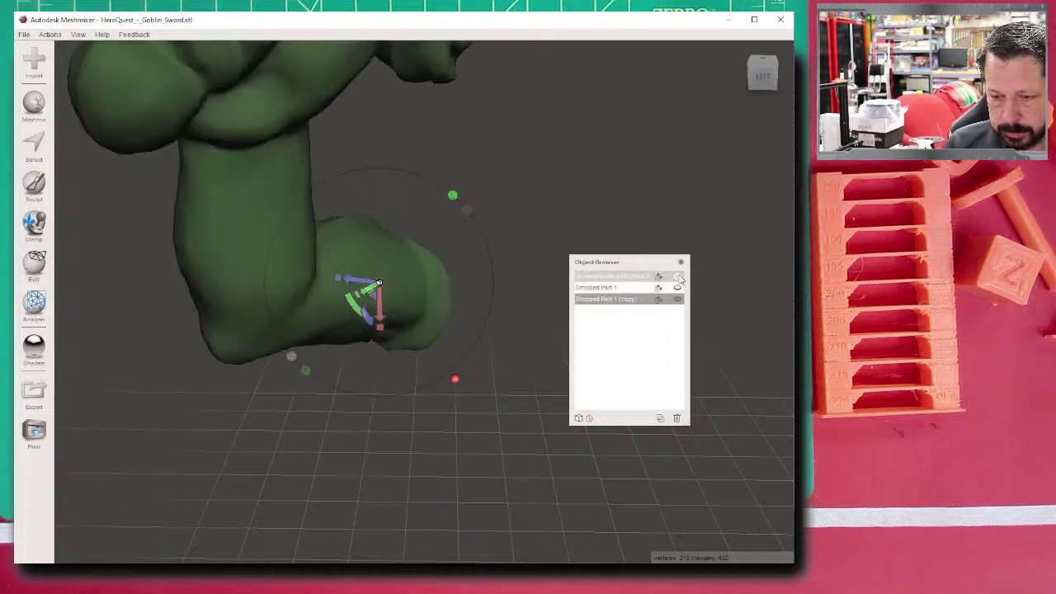
right_drag(474, 316, 314, 385)
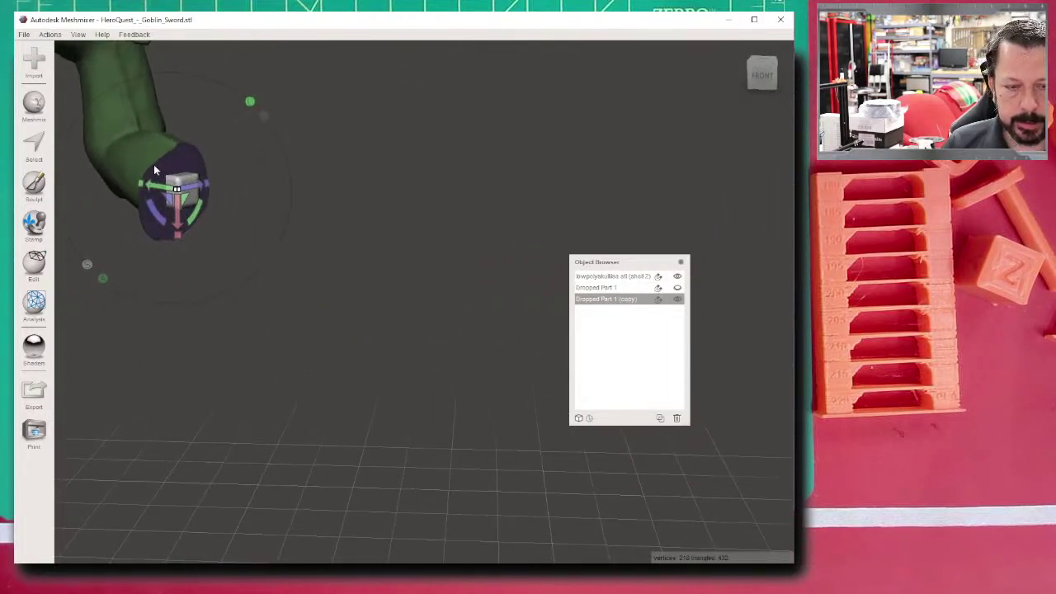
right_drag(195, 221, 349, 279)
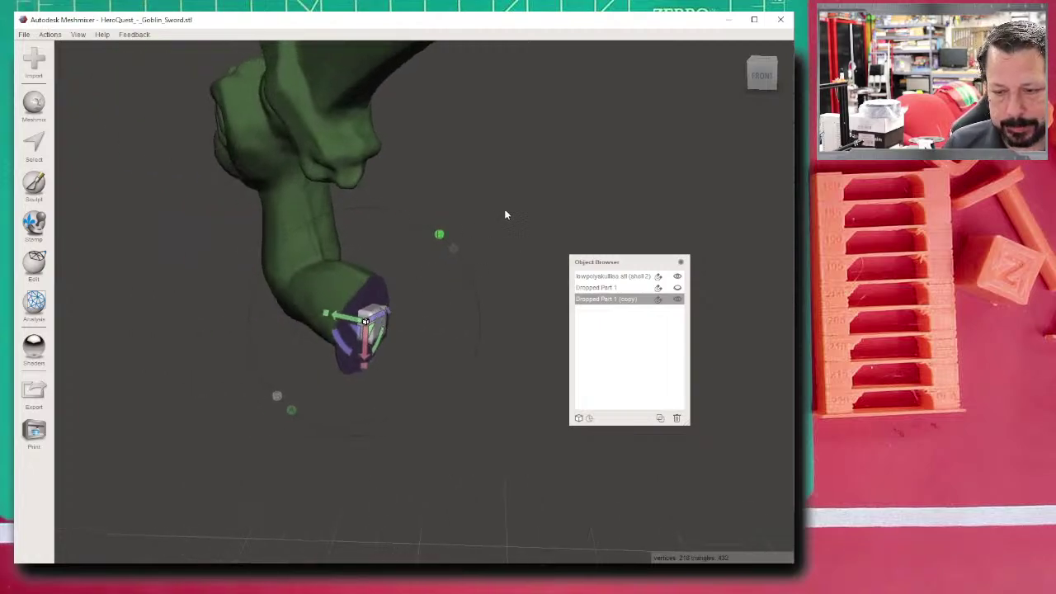
- Subtract the cube copy from the sword arm with a Precise Boolean Difference, using a Target Edge Scale of 0.2, and accept
click(590, 277)
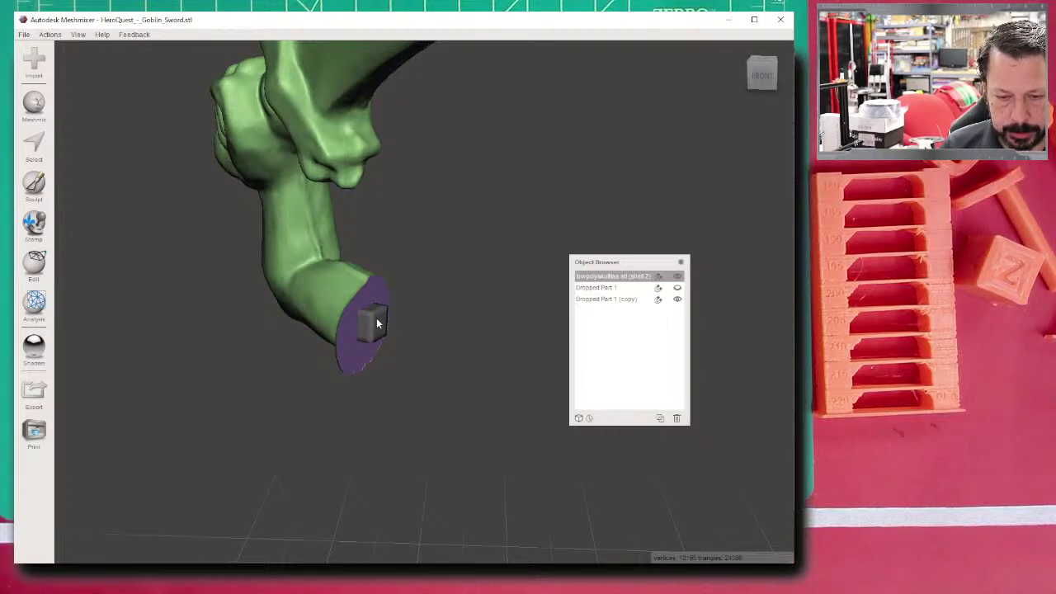
shift+click(623, 300)
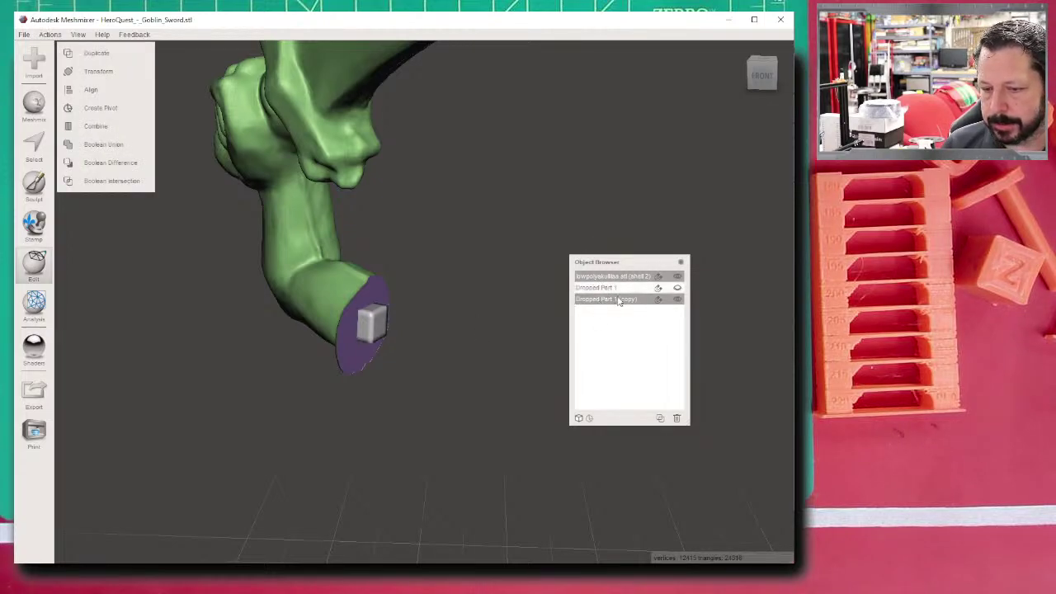
click(107, 169)
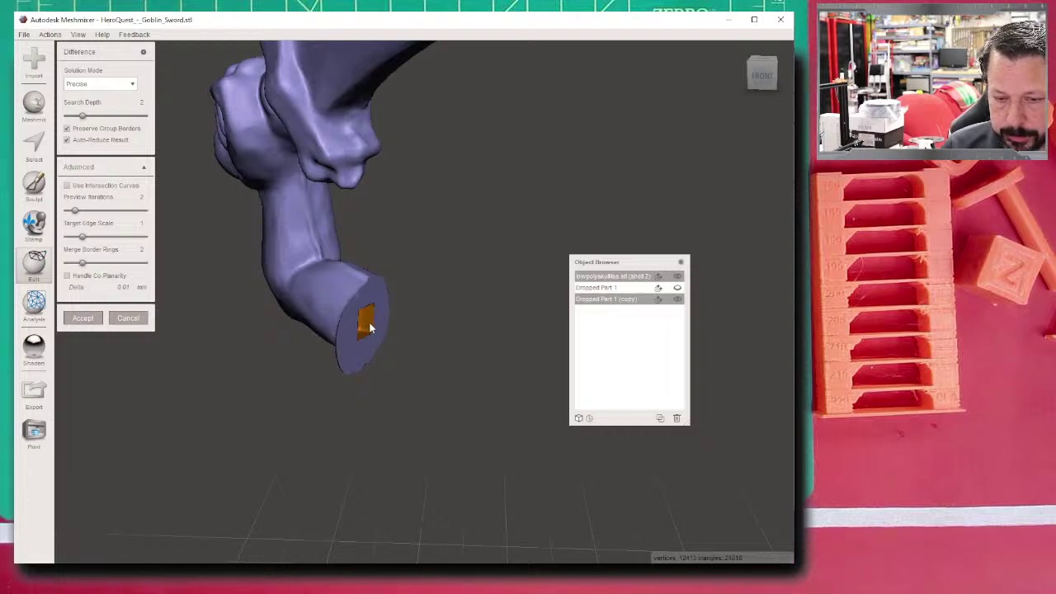
click(142, 224)
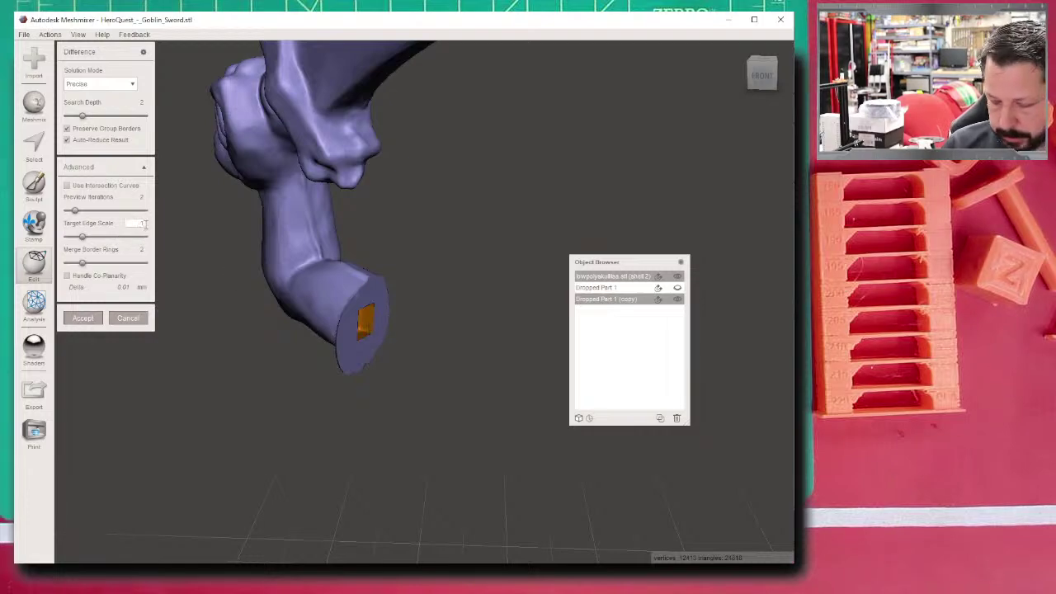
text(0.2)
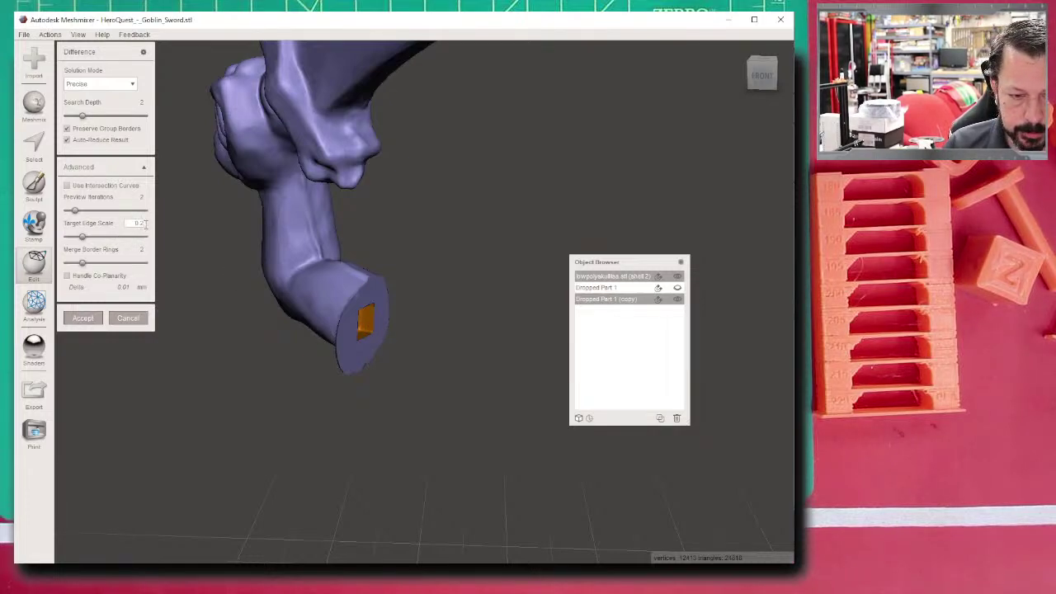
key(Return)
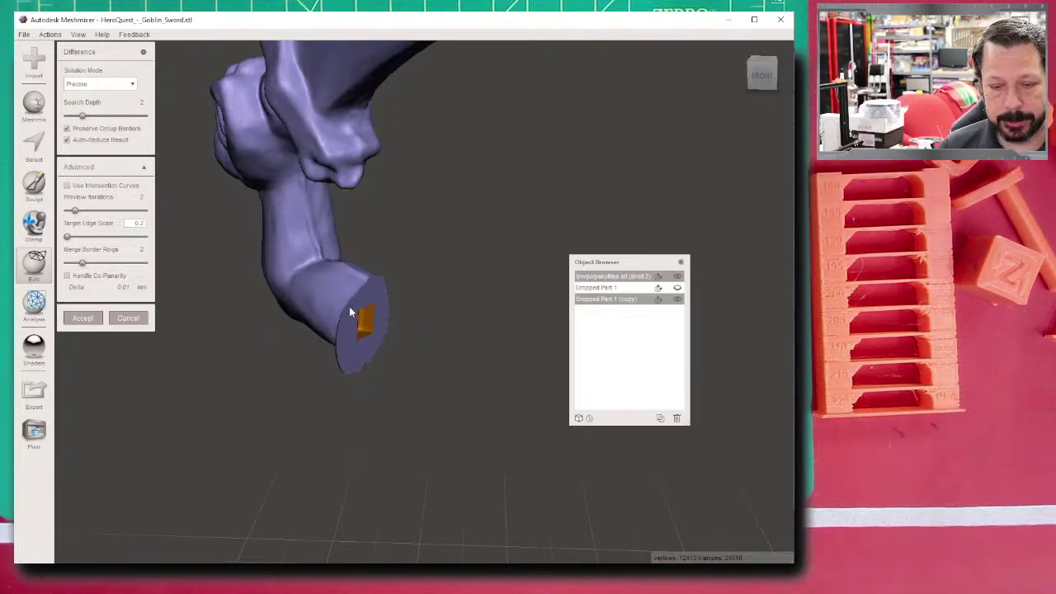
click(73, 320)
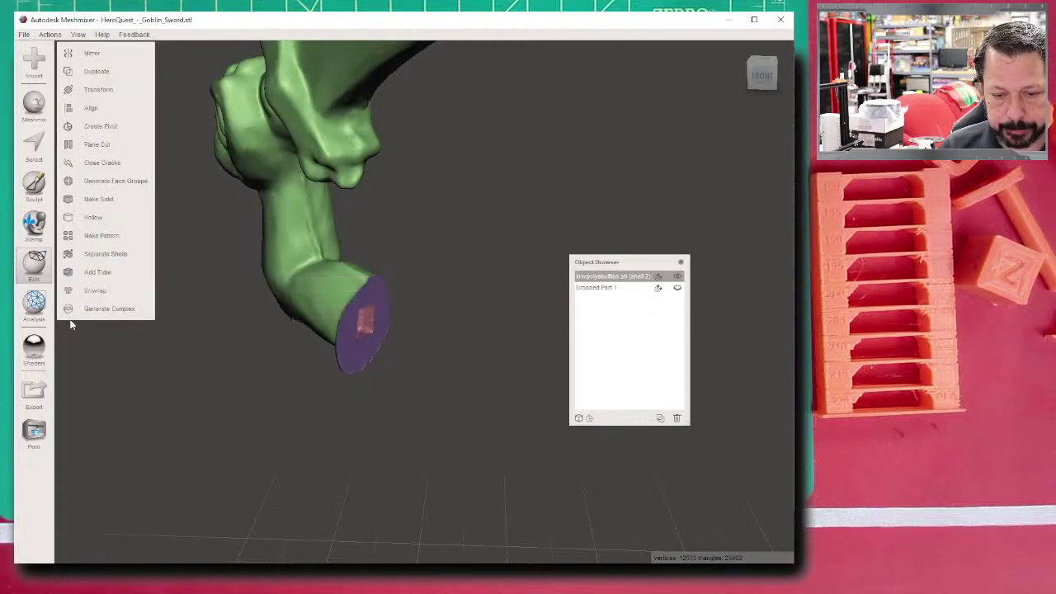
- Check the socket in the arm's cut face, show the goblin body, and hide the sword arm
right_drag(408, 422, 388, 314)
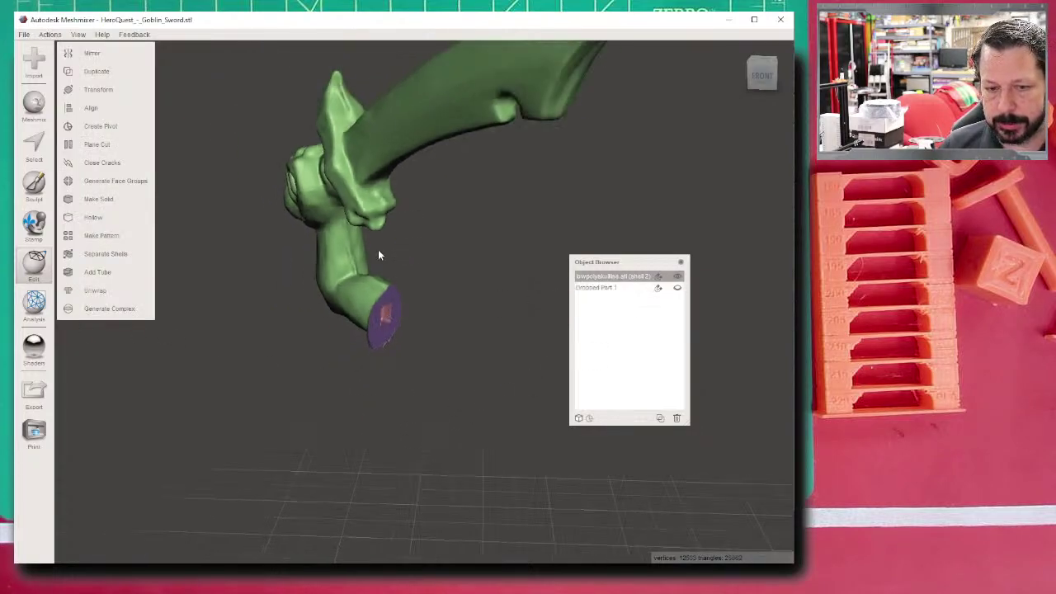
scroll(388, 326, up, 5)
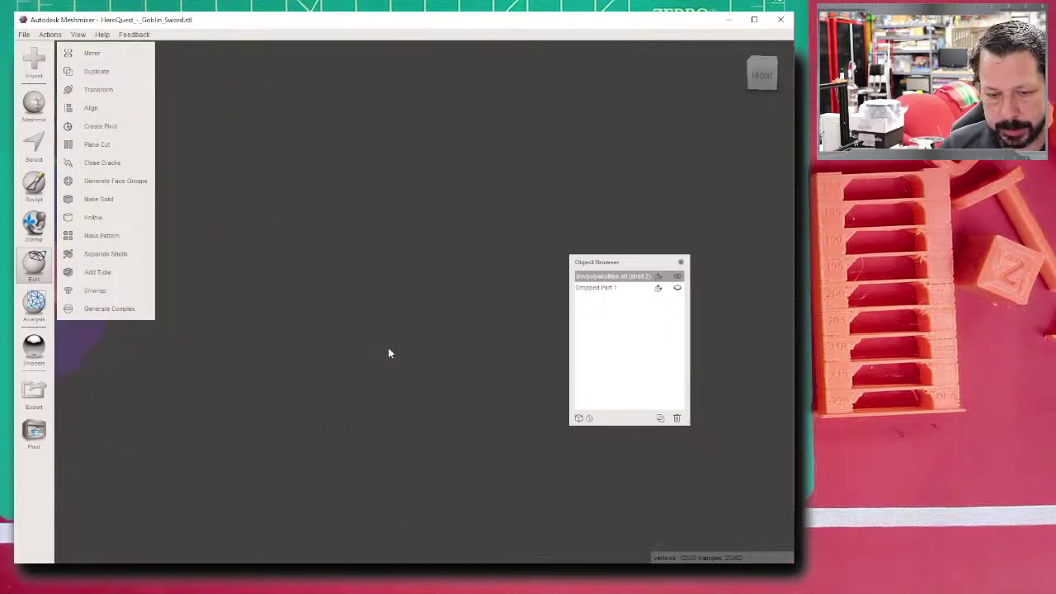
right_drag(380, 353, 495, 325)
scroll(373, 336, down, 5)
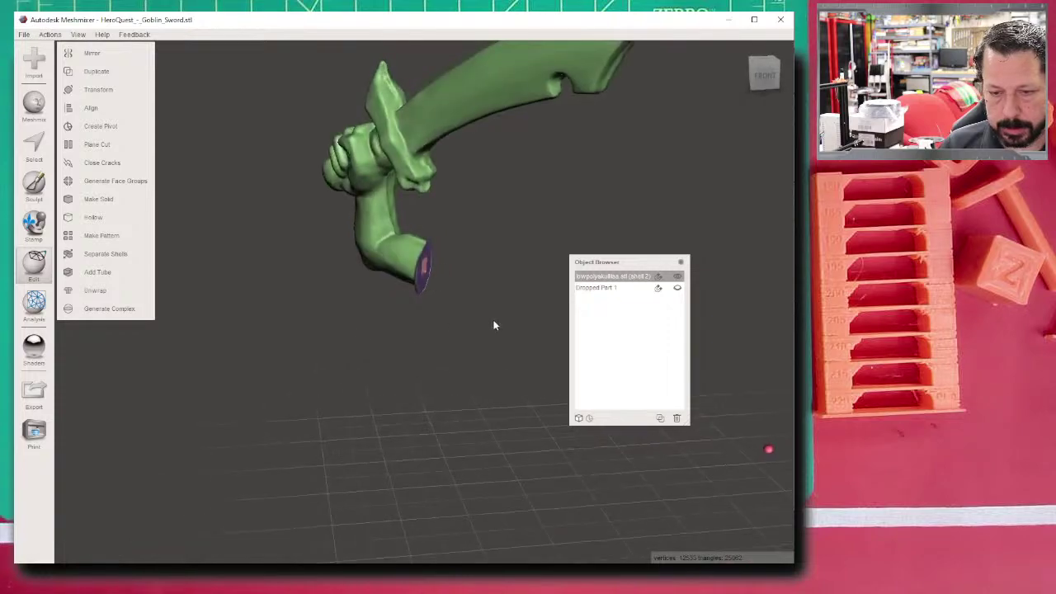
click(599, 289)
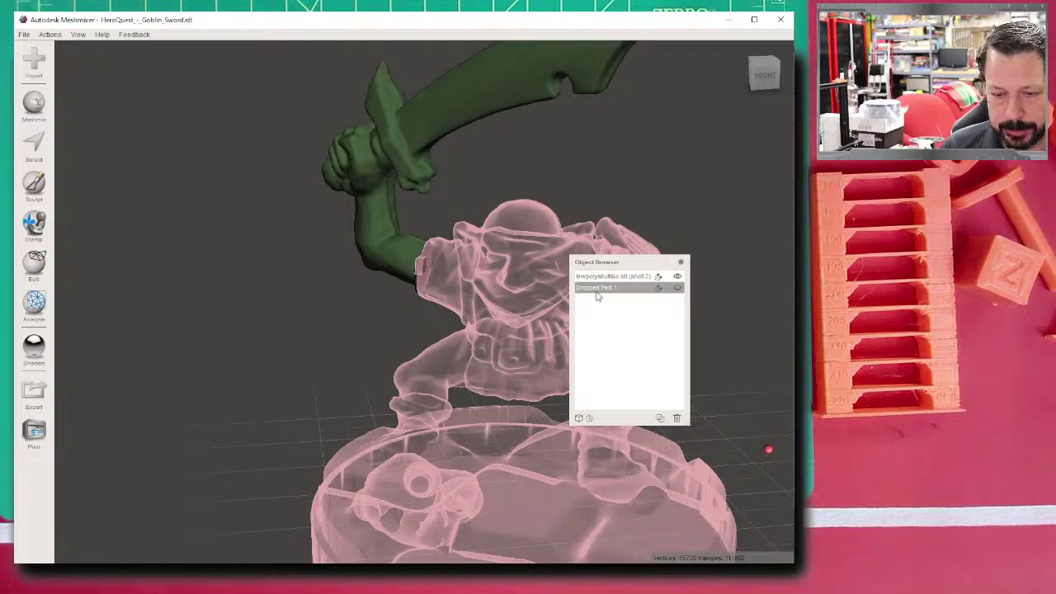
click(677, 278)
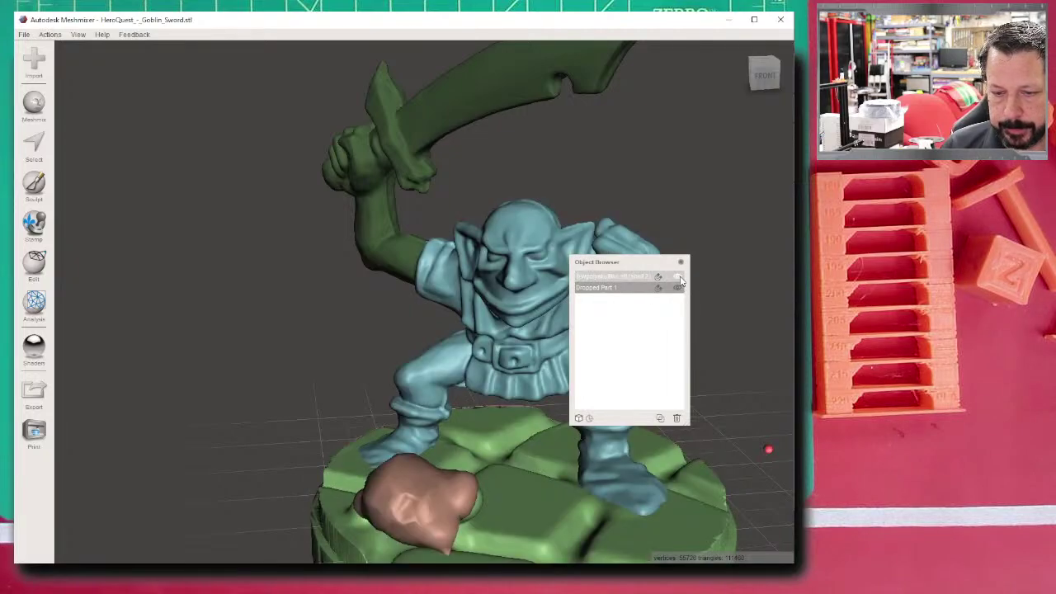
click(678, 288)
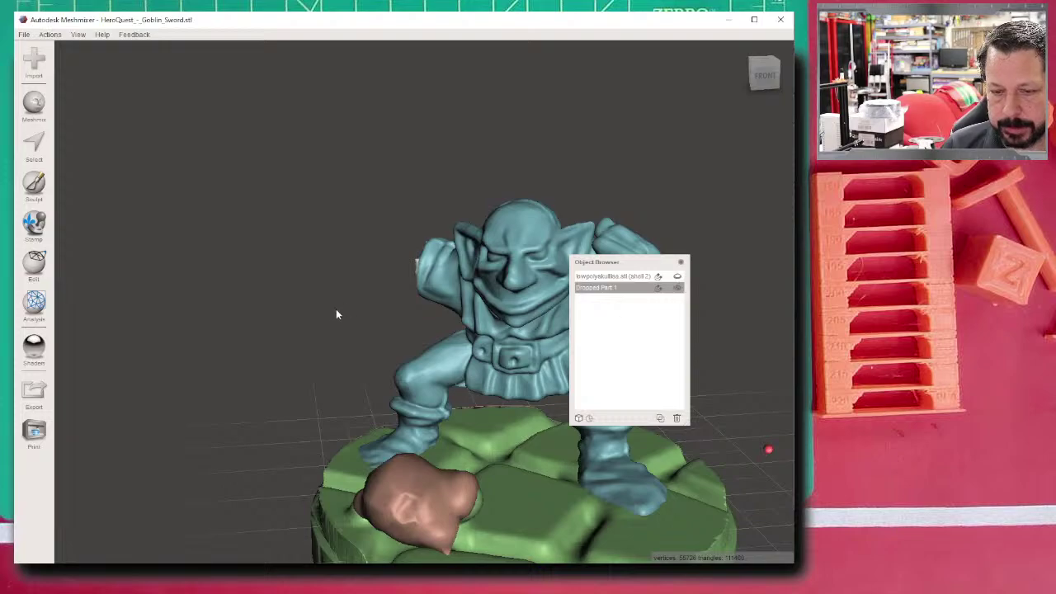
- Examine the cube peg on the goblin's arm stump and the rest of the body and base from several sides
right_drag(336, 314, 427, 277)
scroll(427, 277, up, 5)
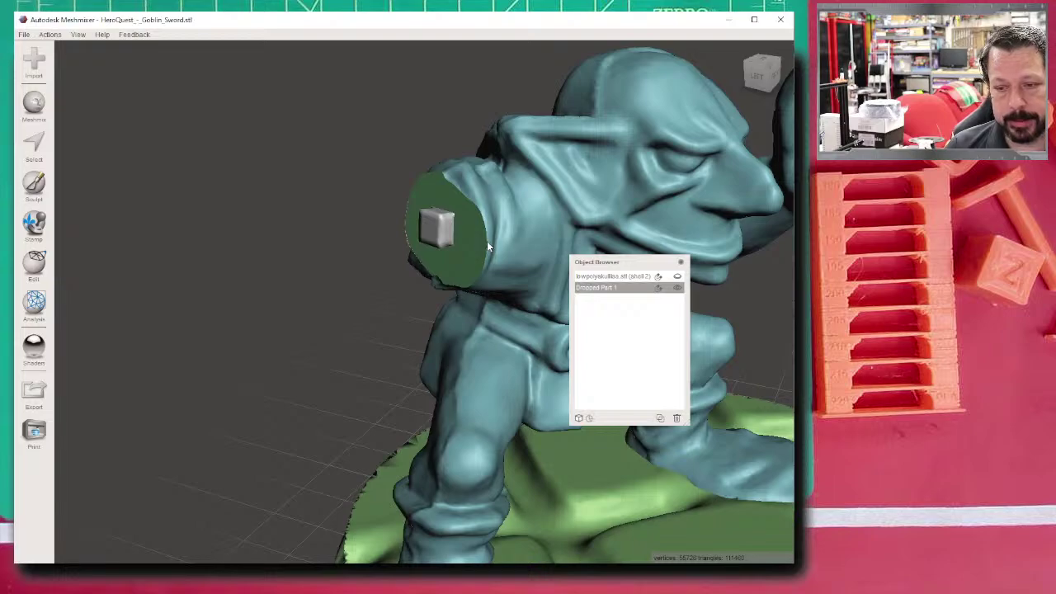
right_drag(487, 241, 710, 212)
scroll(518, 200, up, 5)
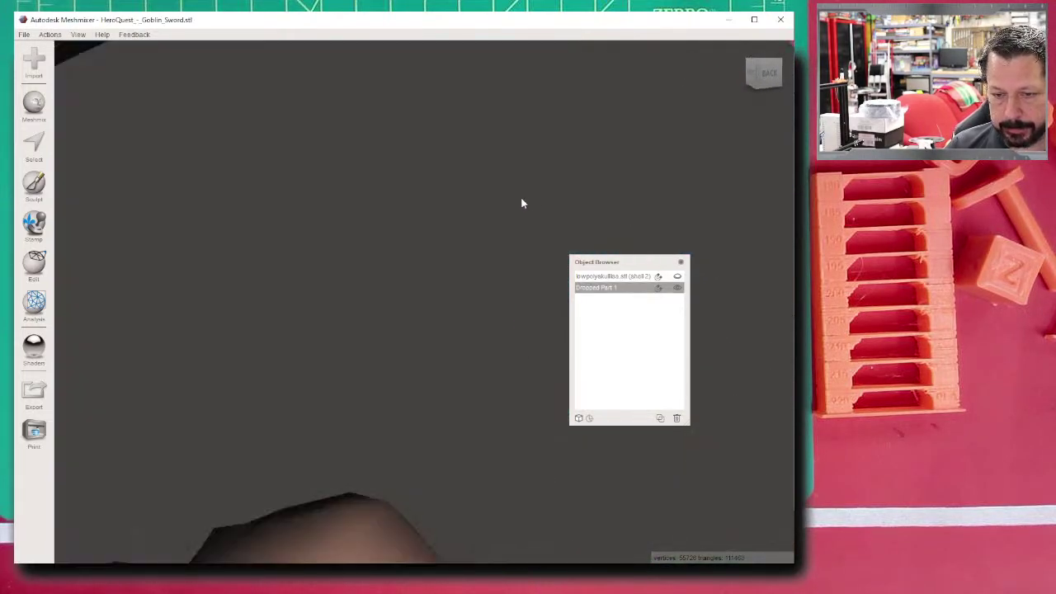
scroll(523, 203, down, 3)
scroll(462, 213, up, 1)
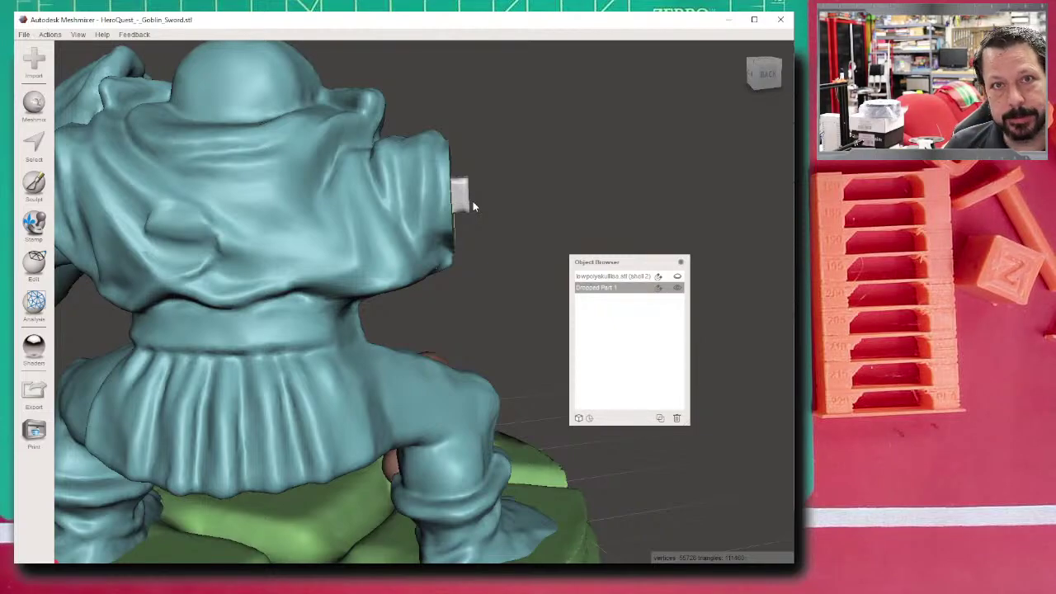
scroll(471, 214, down, 4)
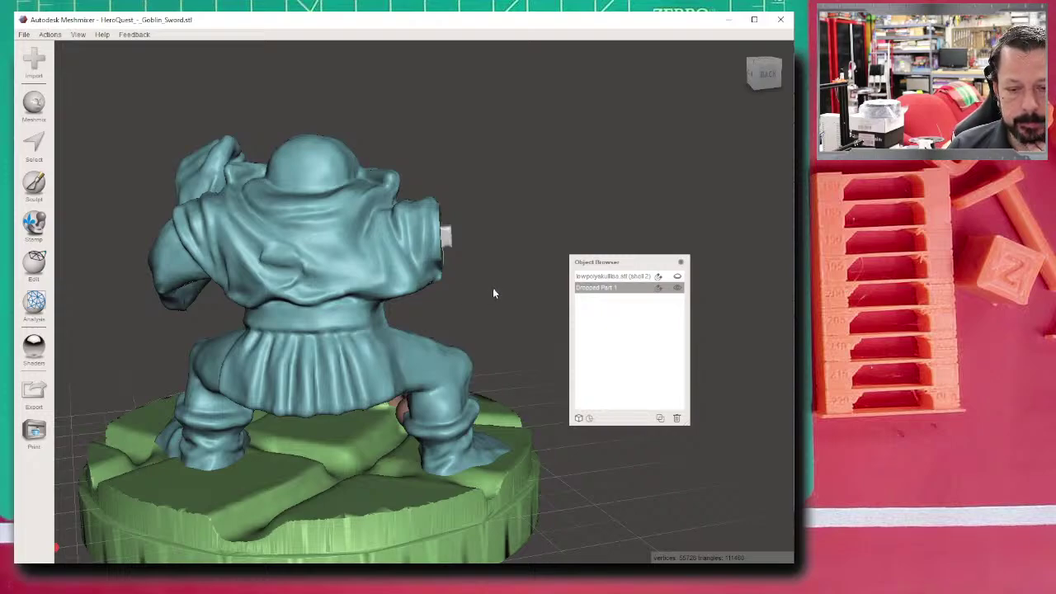
right_drag(474, 295, 461, 169)
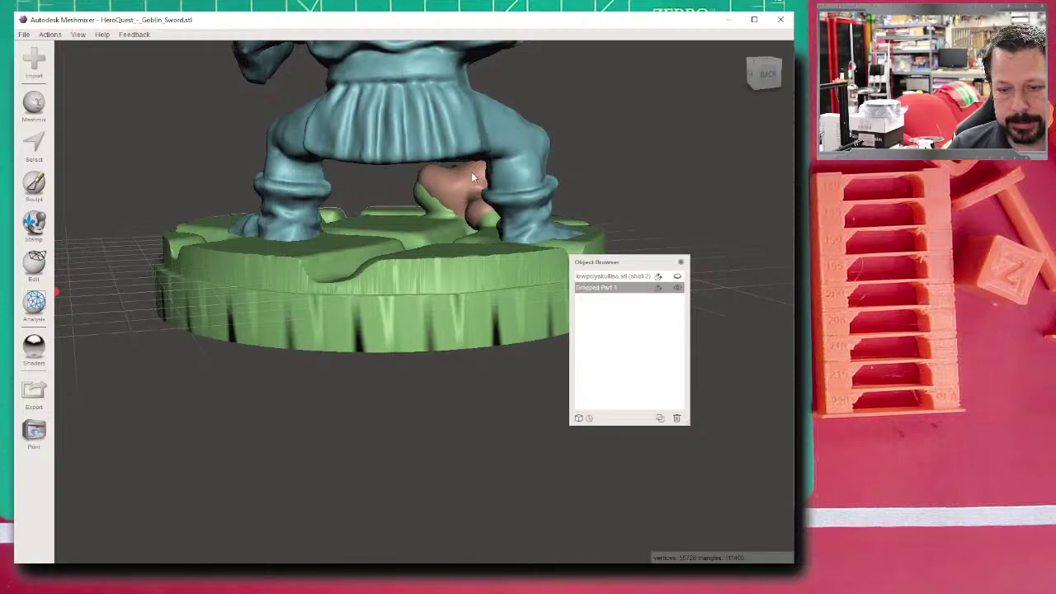
right_drag(397, 225, 334, 138)
scroll(502, 108, down, 5)
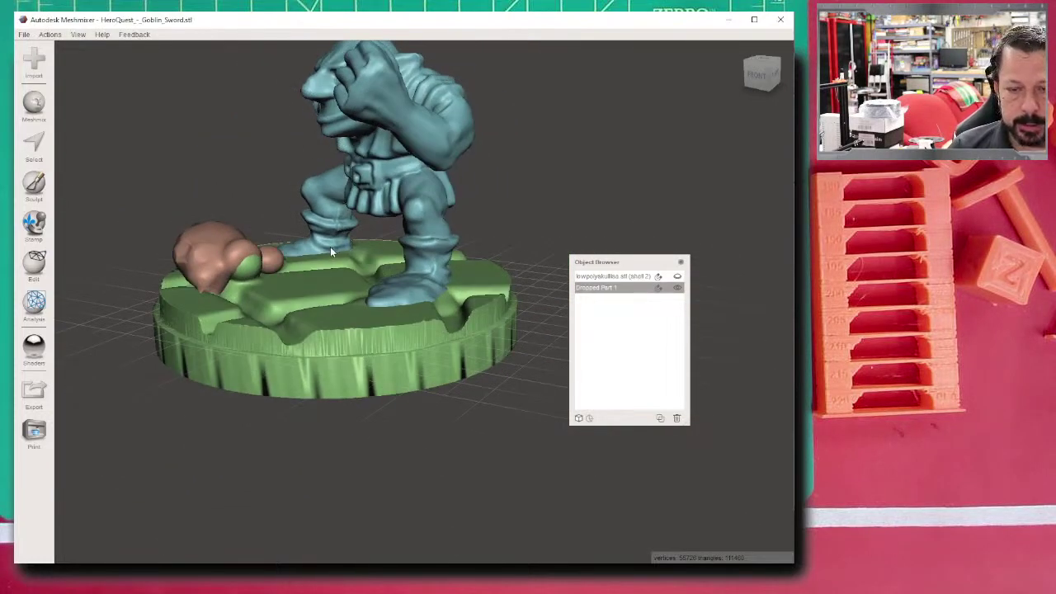
right_drag(330, 247, 467, 269)
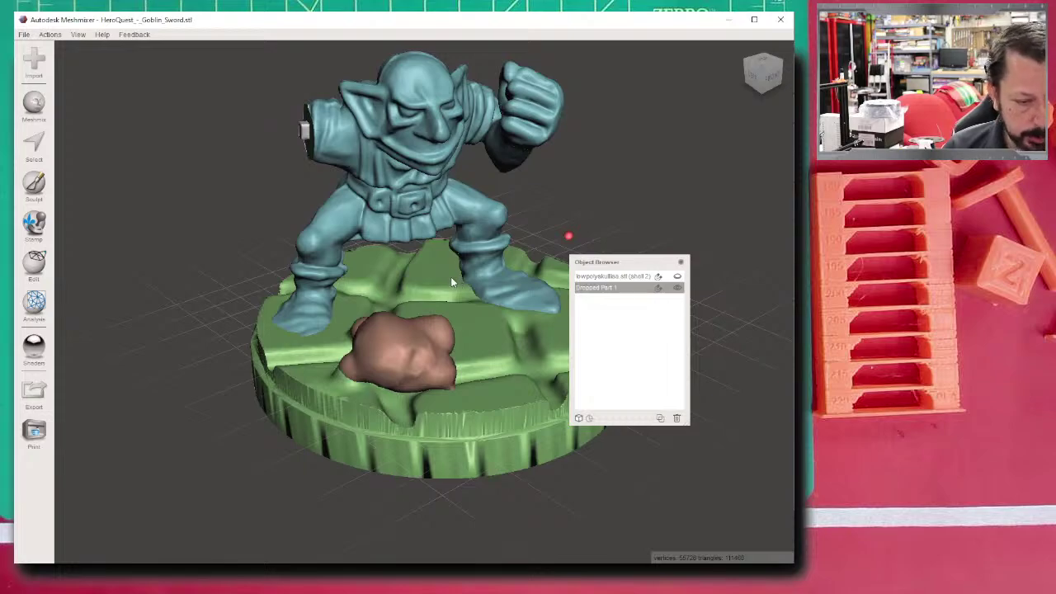
click(42, 309)
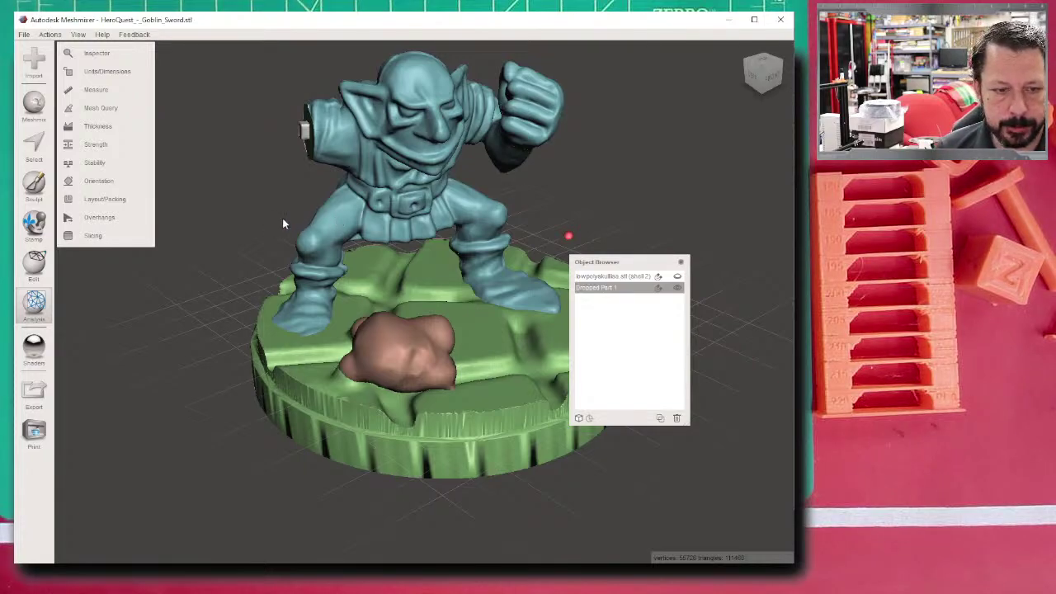
scroll(248, 225, down, 3)
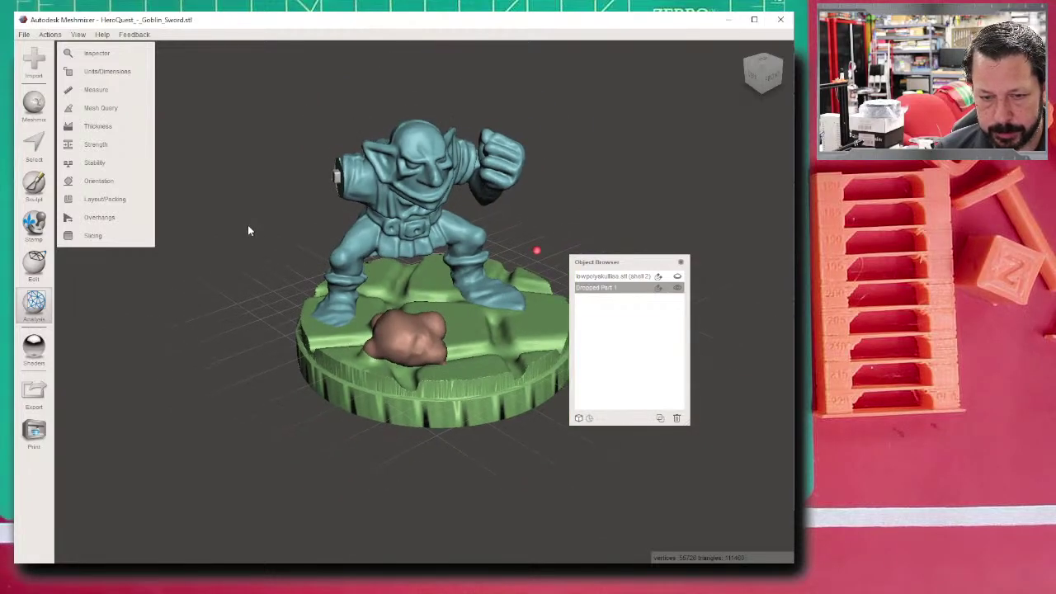
click(591, 294)
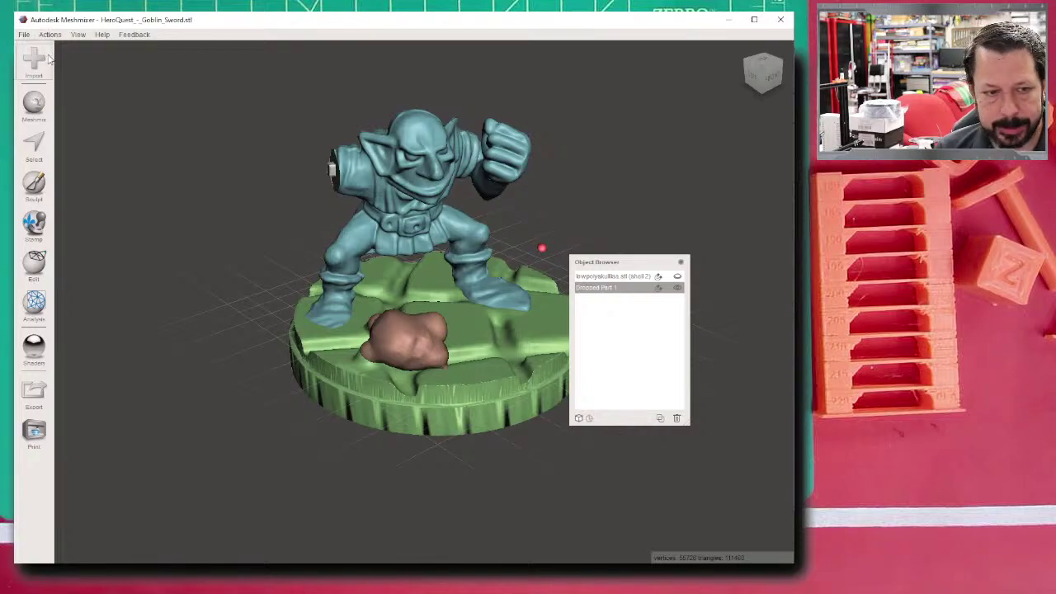
- Hide the goblin body, show the separated sword arm on its own, and view the whole arm and blade
click(23, 34)
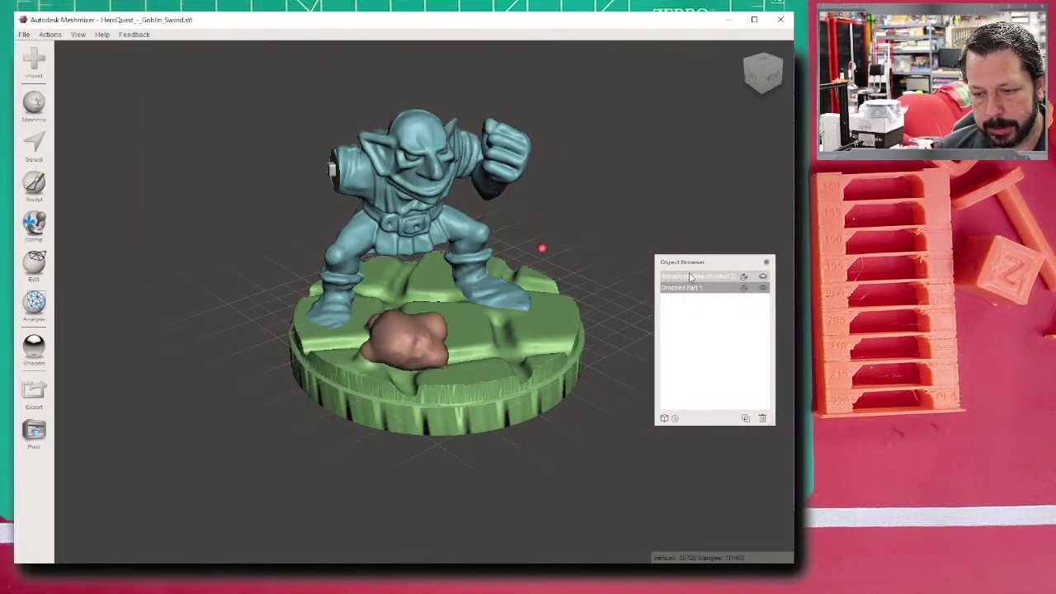
click(689, 275)
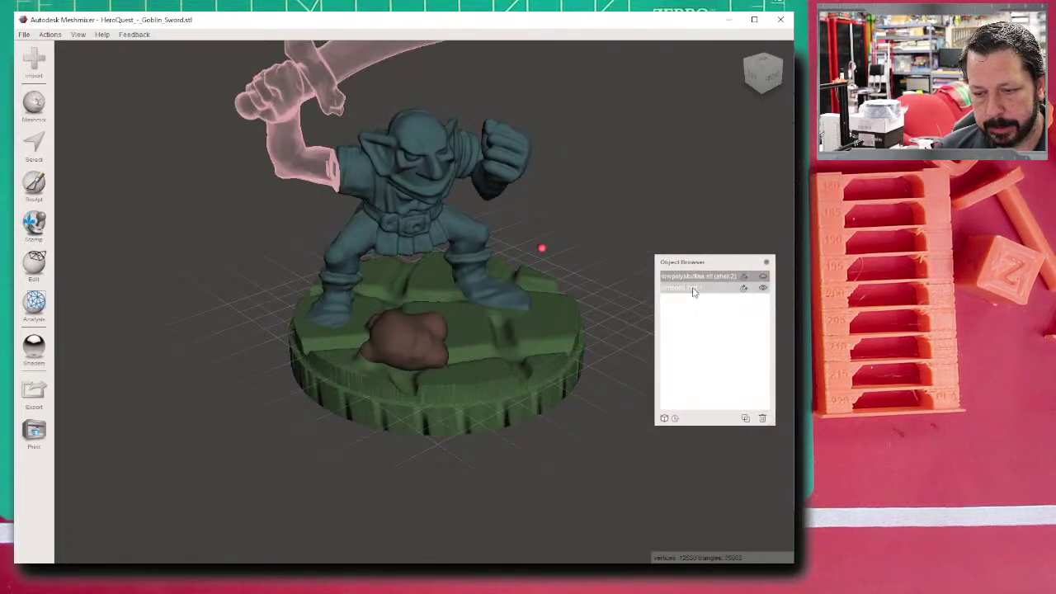
click(763, 288)
click(763, 276)
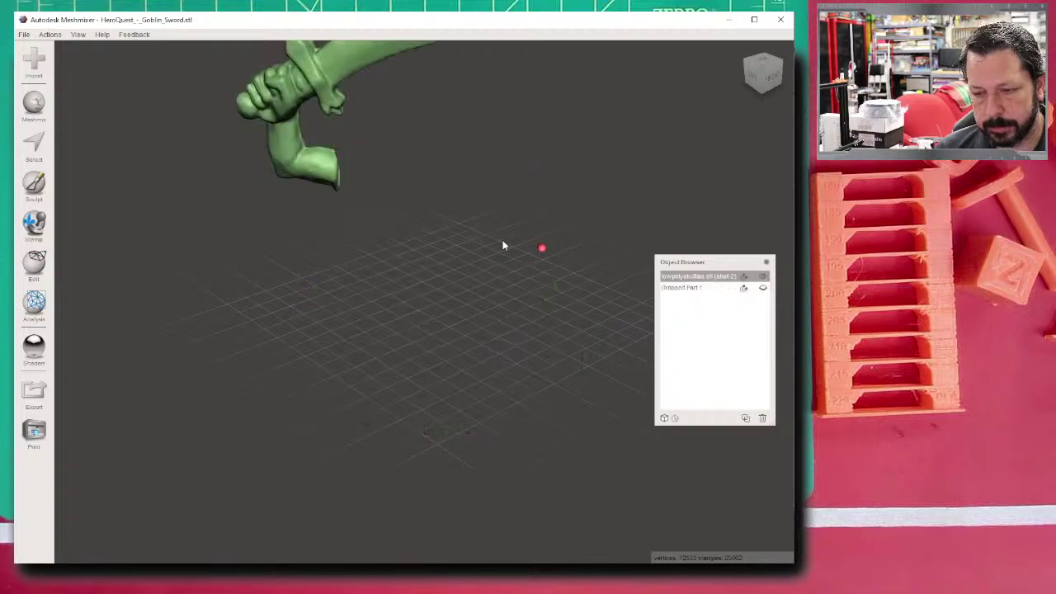
middle_drag(503, 245, 414, 281)
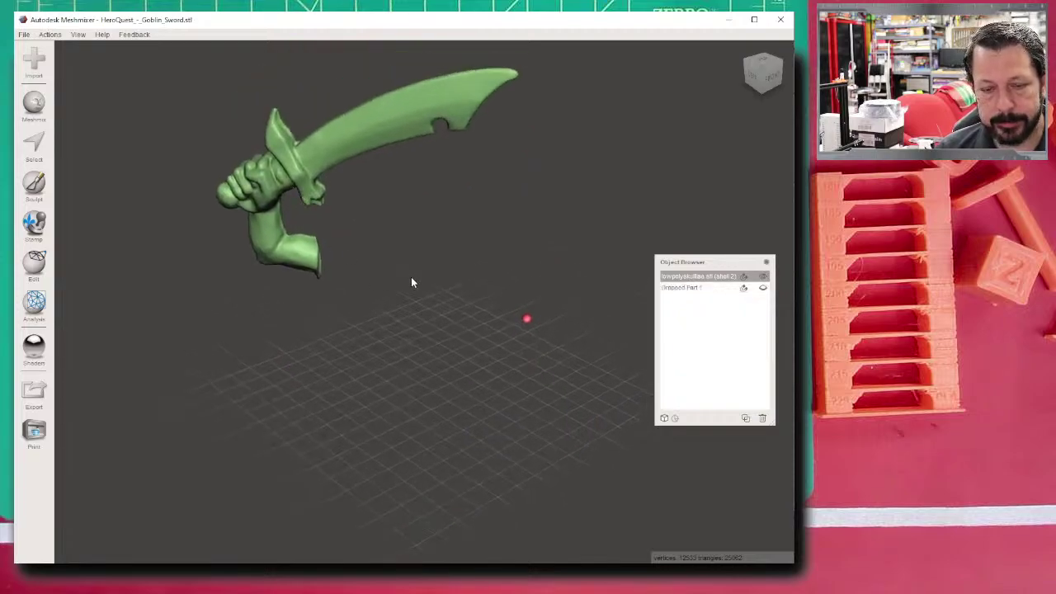
right_drag(410, 283, 257, 188)
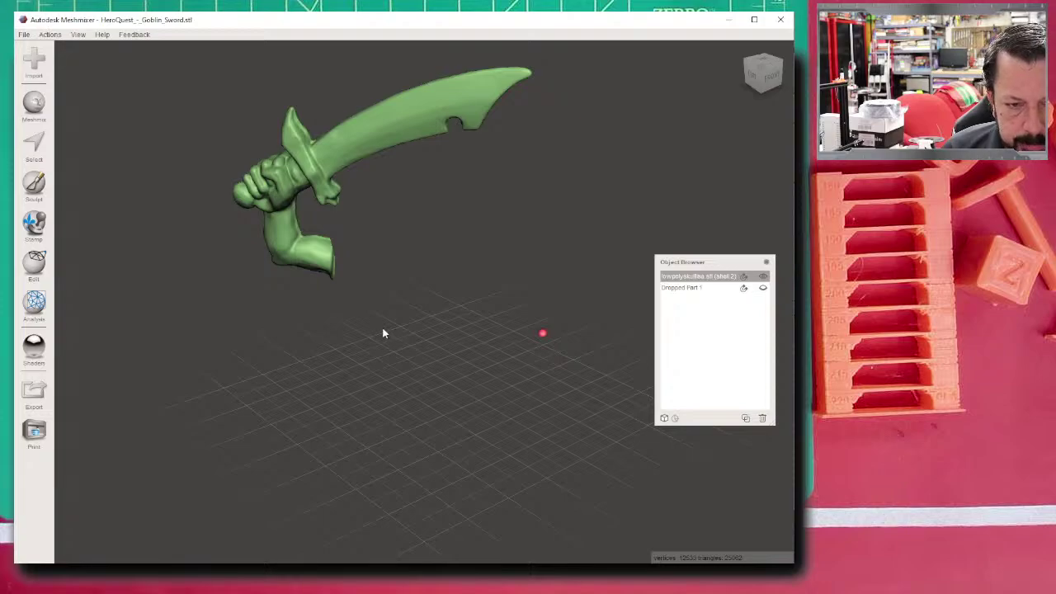
- Close Meshmixer without saving the changes to the current document
click(786, 28)
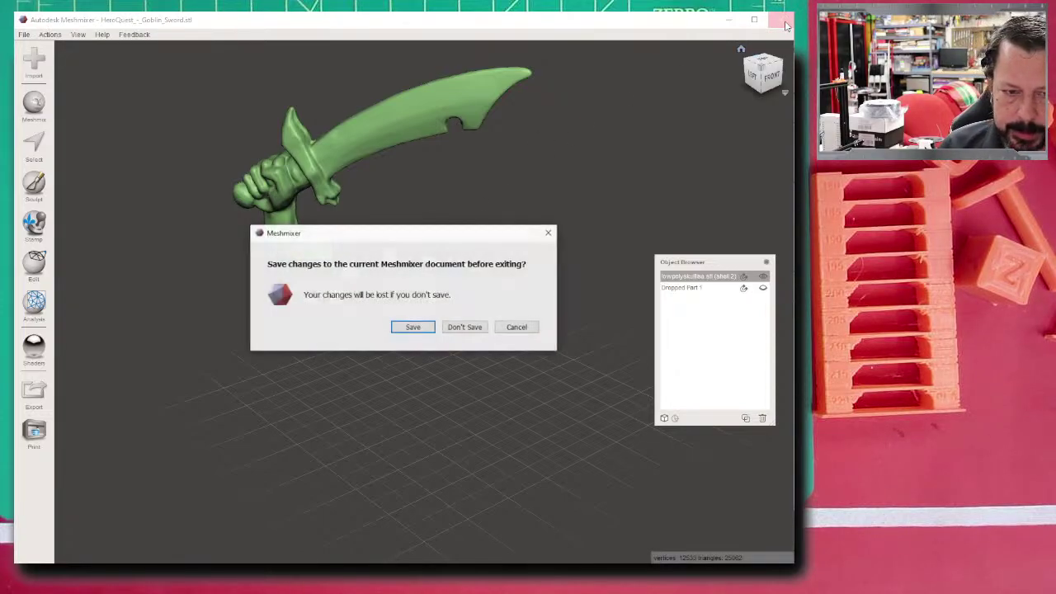
click(465, 327)
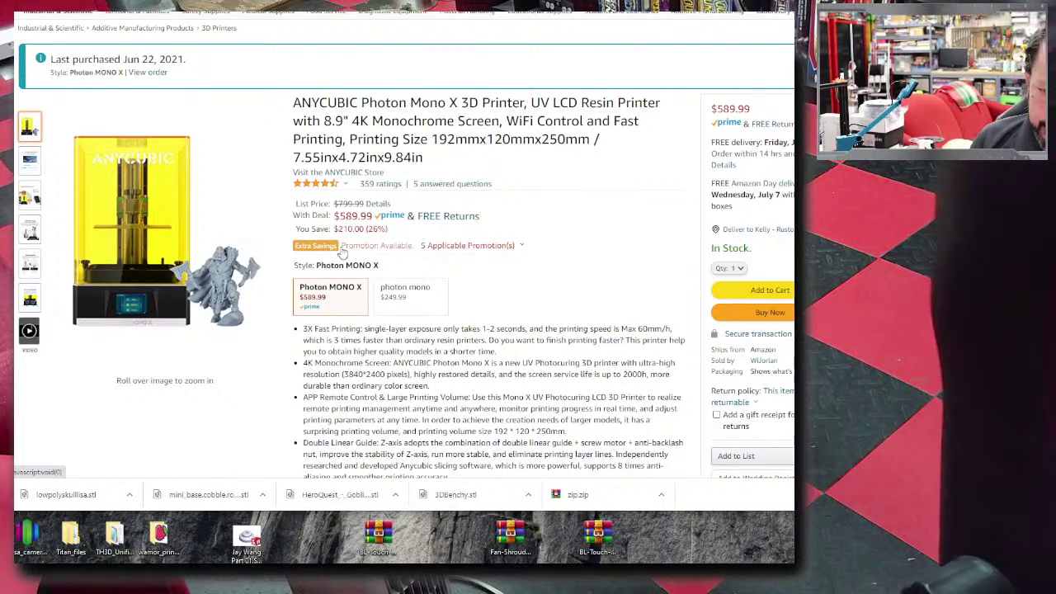
- On the Amazon listing, view the promotions, compare the photon mono style with the ANYCUBIC Photon MONO X, and read the MONO X details
mouse_move(340, 254)
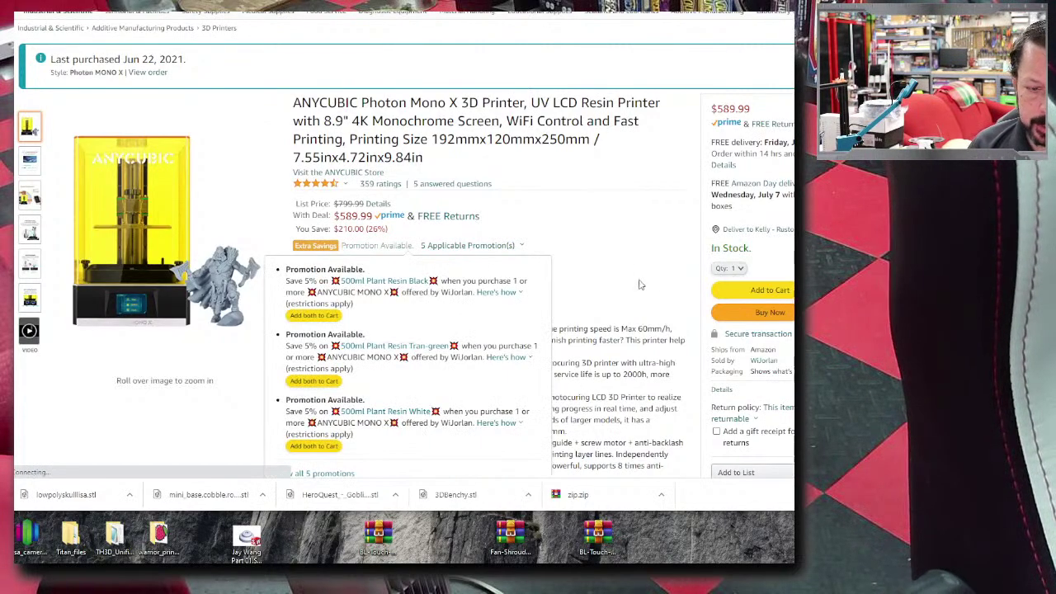
mouse_move(105, 196)
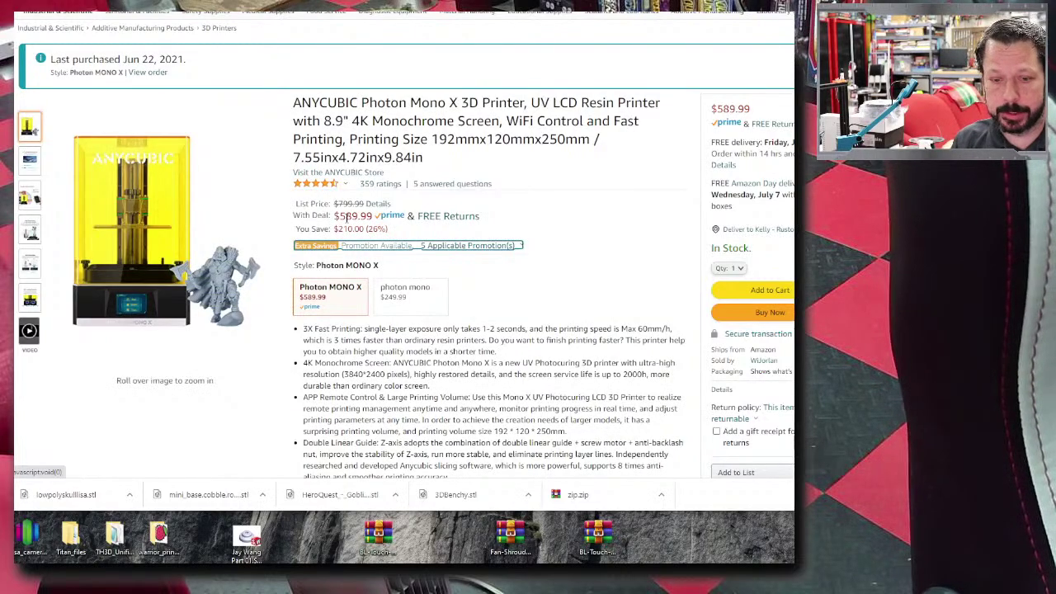
click(415, 303)
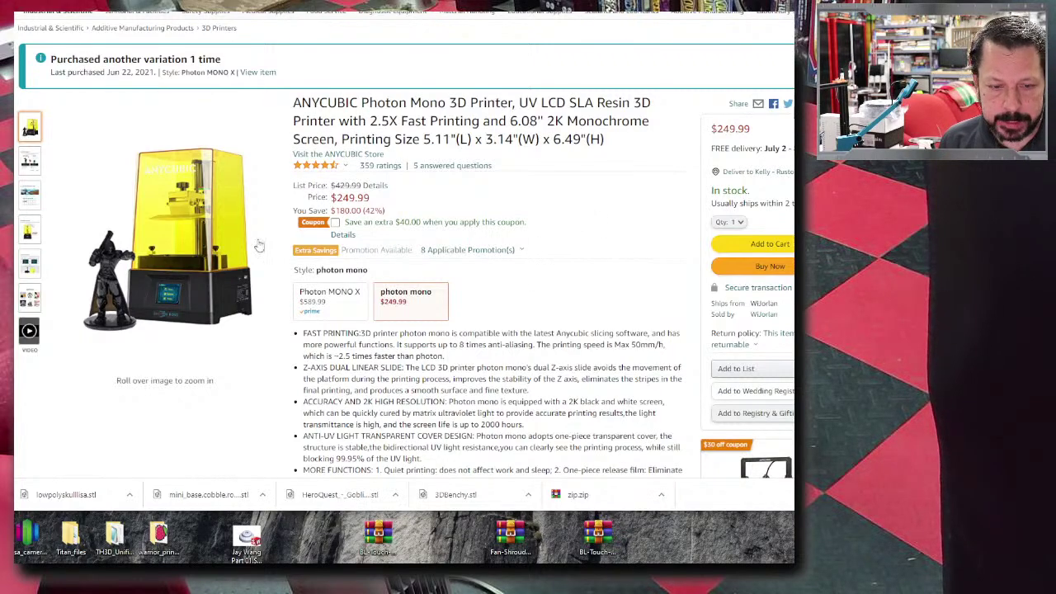
click(309, 308)
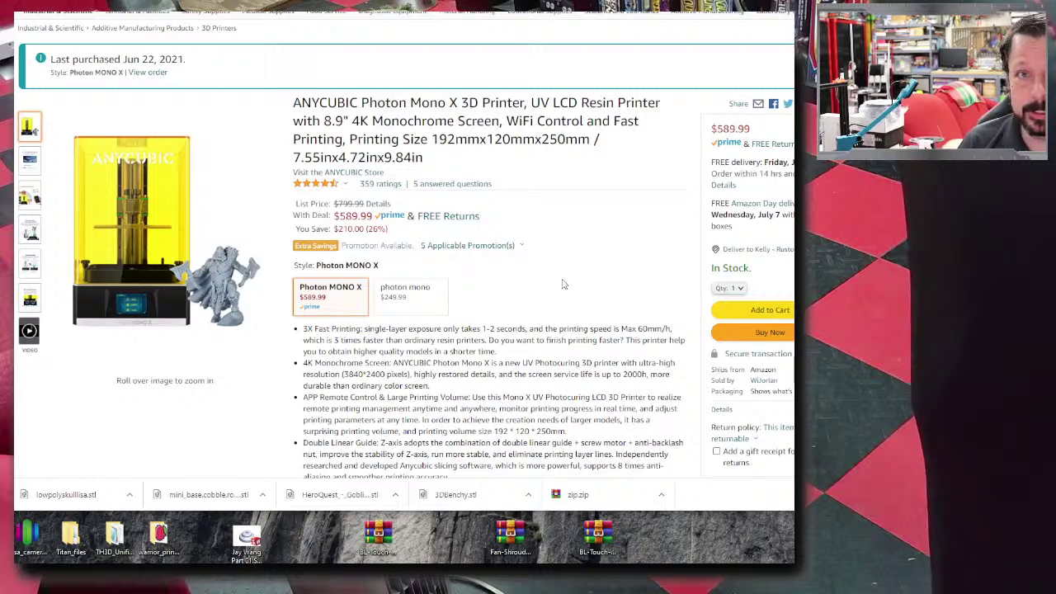
scroll(545, 248, down, 1)
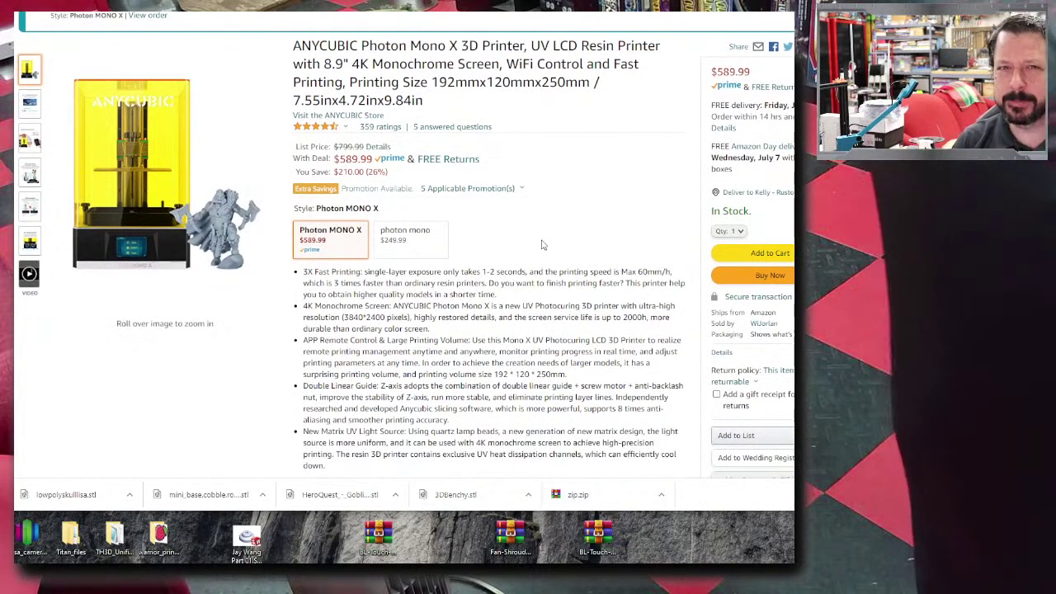